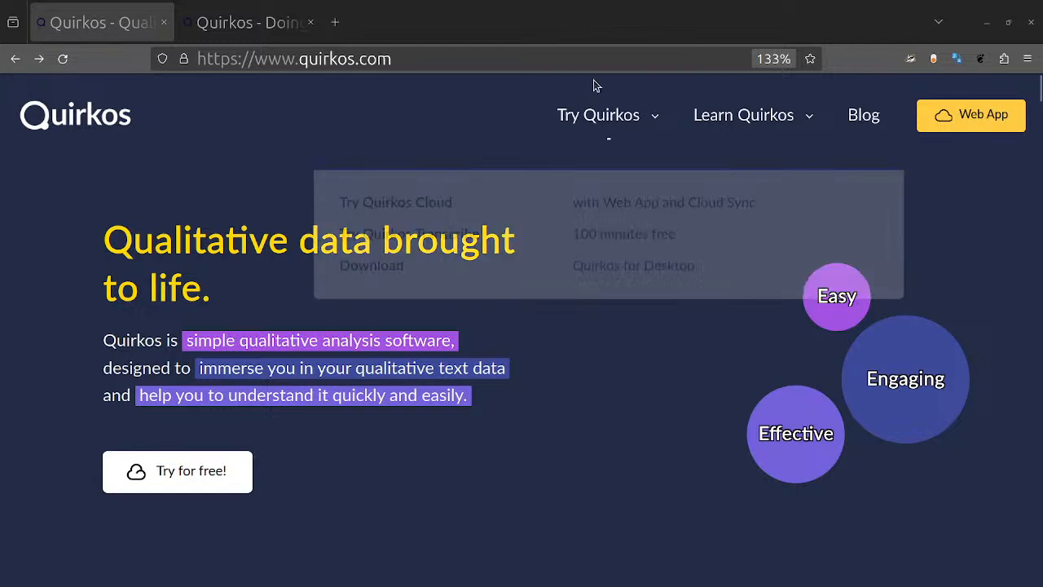
pyautogui.click(63, 59)
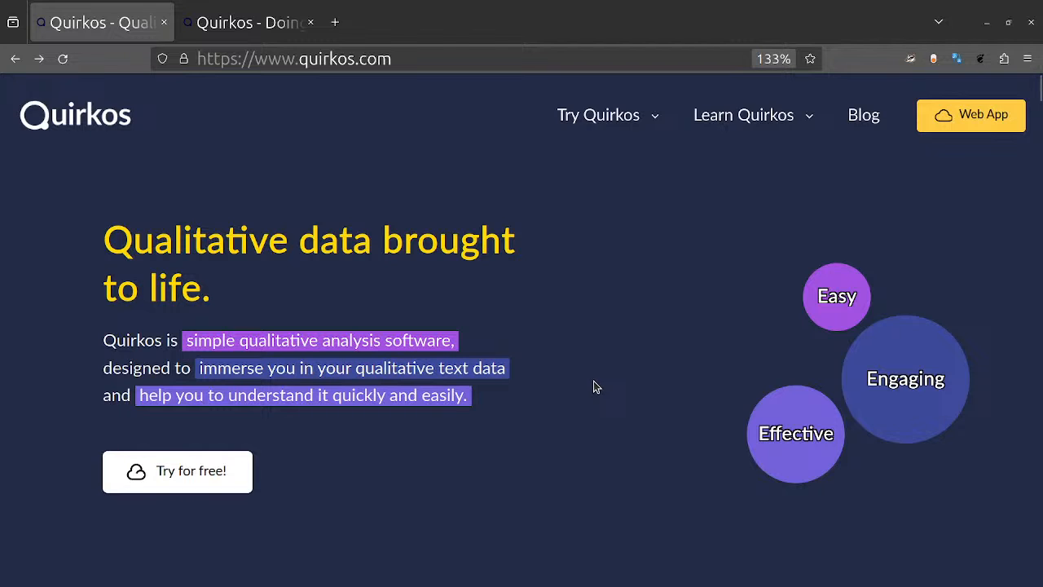
pyautogui.moveTo(256, 60); pyautogui.dragTo(462, 79)
pyautogui.click(487, 386)
# Step: Open the Quirkos Cloud free-trial sign-up page and highlight the 14 days trial length in its introduction
pyautogui.click(196, 482)
pyautogui.scroll(-5, 513, 398)
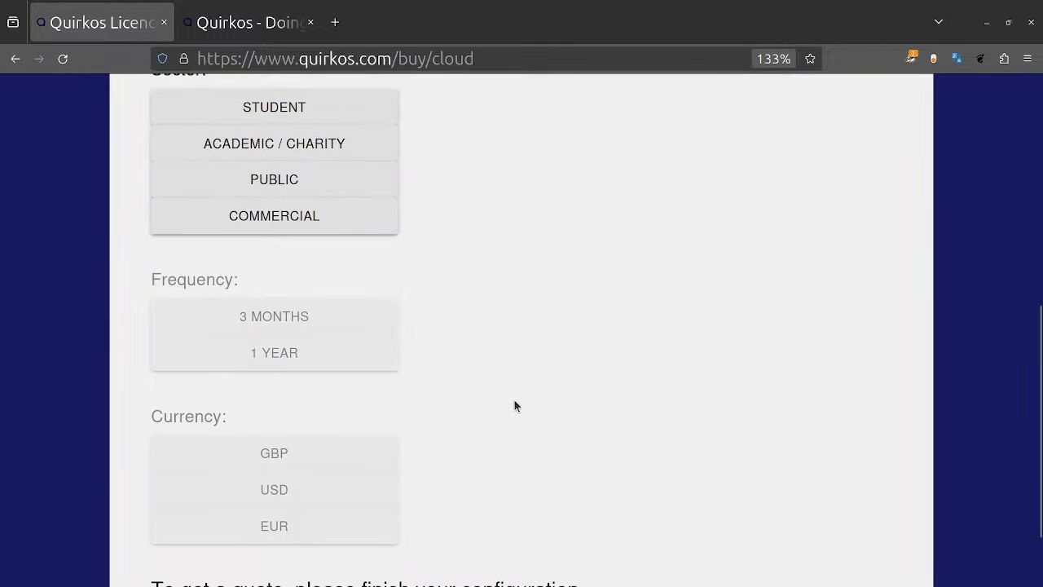
pyautogui.scroll(4, 513, 399)
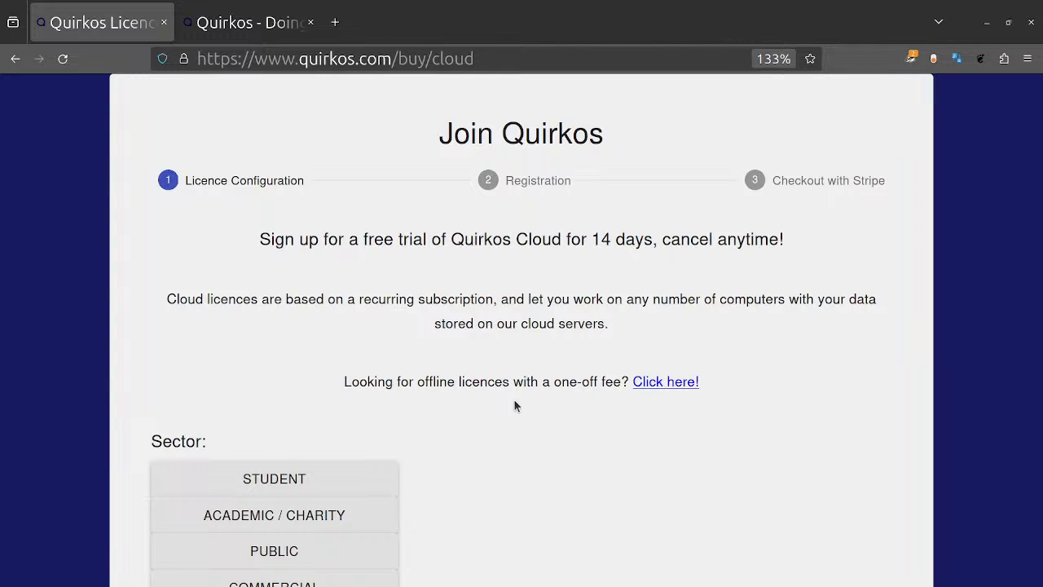
pyautogui.scroll(-1, 514, 401)
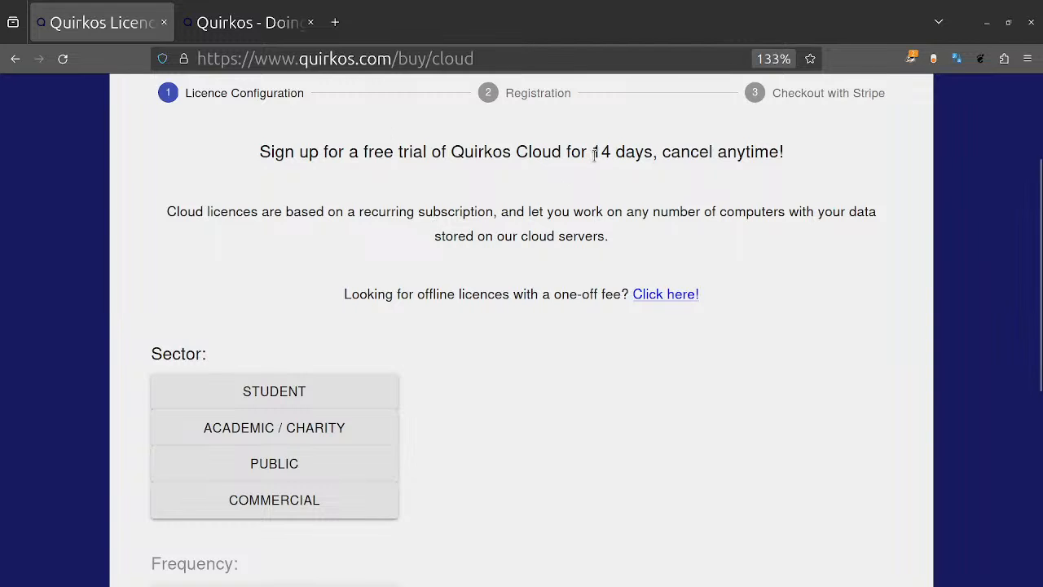
pyautogui.moveTo(591, 155); pyautogui.dragTo(654, 157)
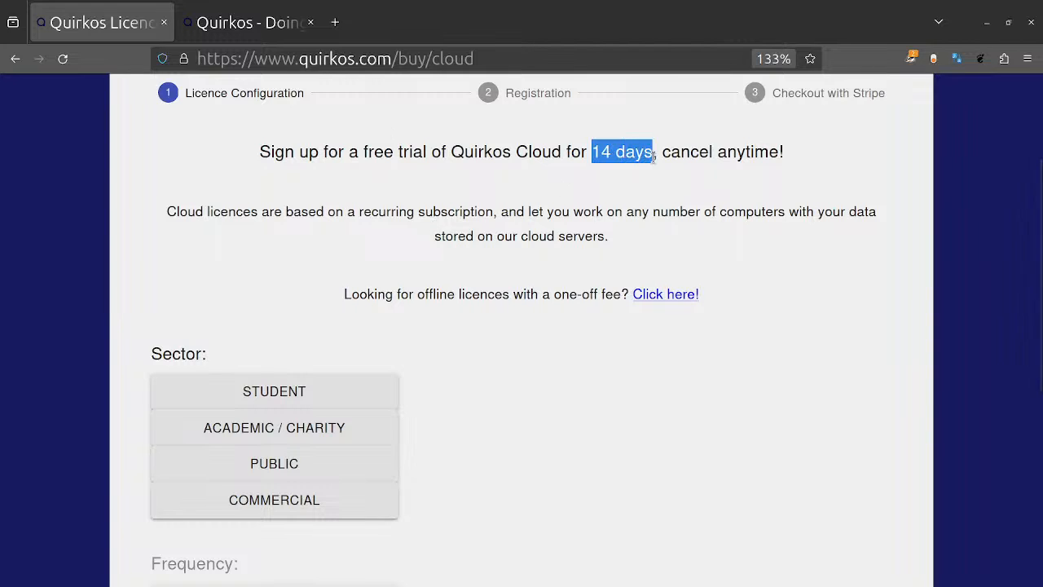
pyautogui.click(506, 454)
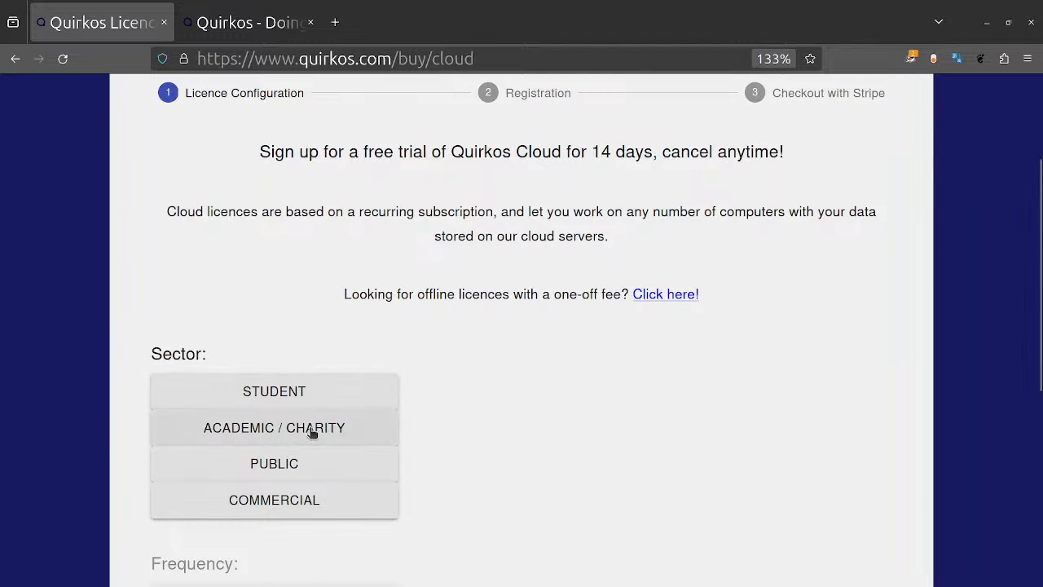
# Step: Select the Student sector and a 1 year payment frequency in the licence configuration, trying the 3 months option first
pyautogui.scroll(-5, 607, 501)
pyautogui.scroll(4, 606, 501)
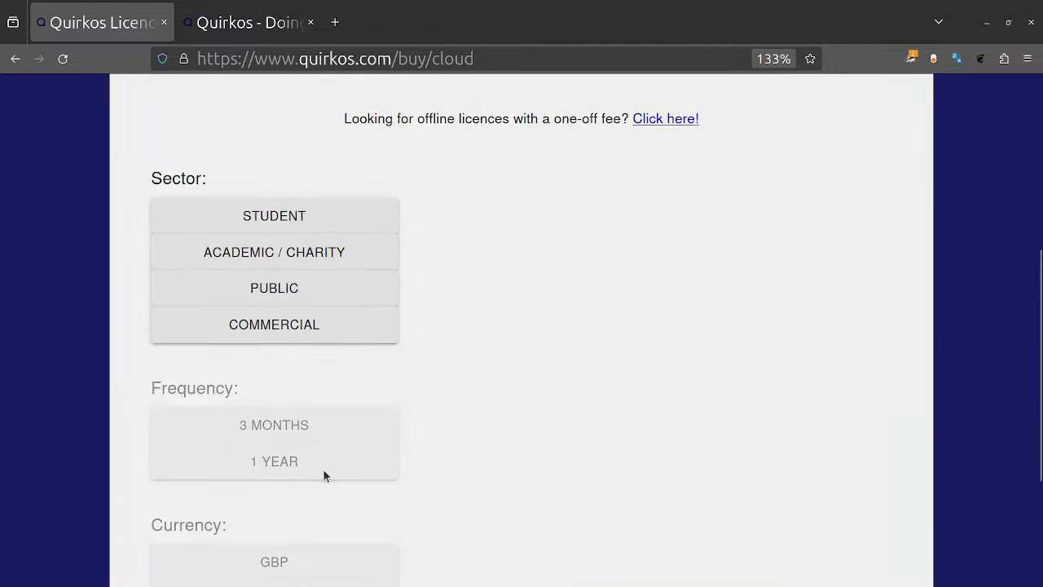
pyautogui.click(265, 219)
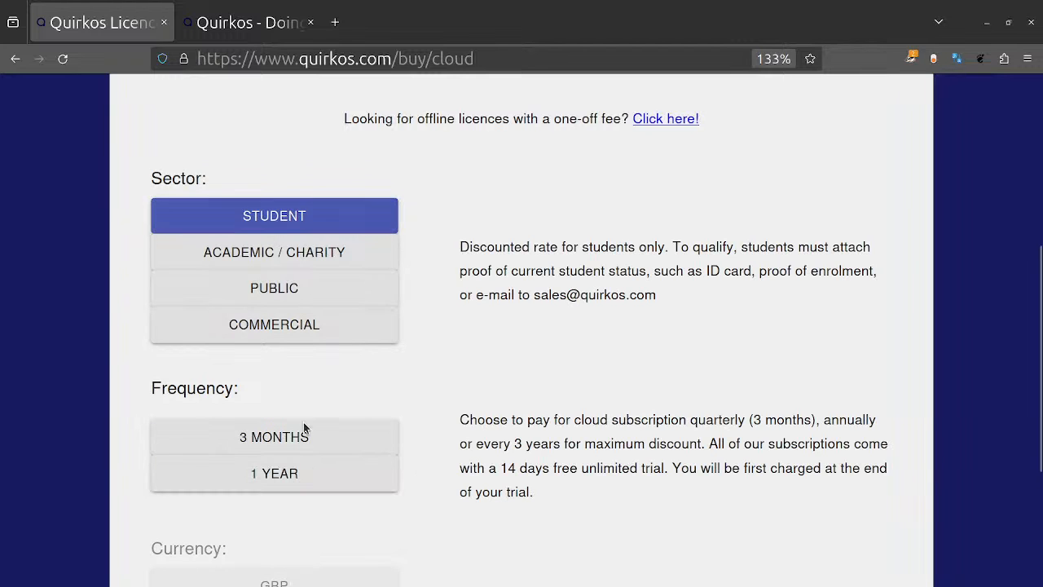
pyautogui.click(319, 440)
pyautogui.click(357, 487)
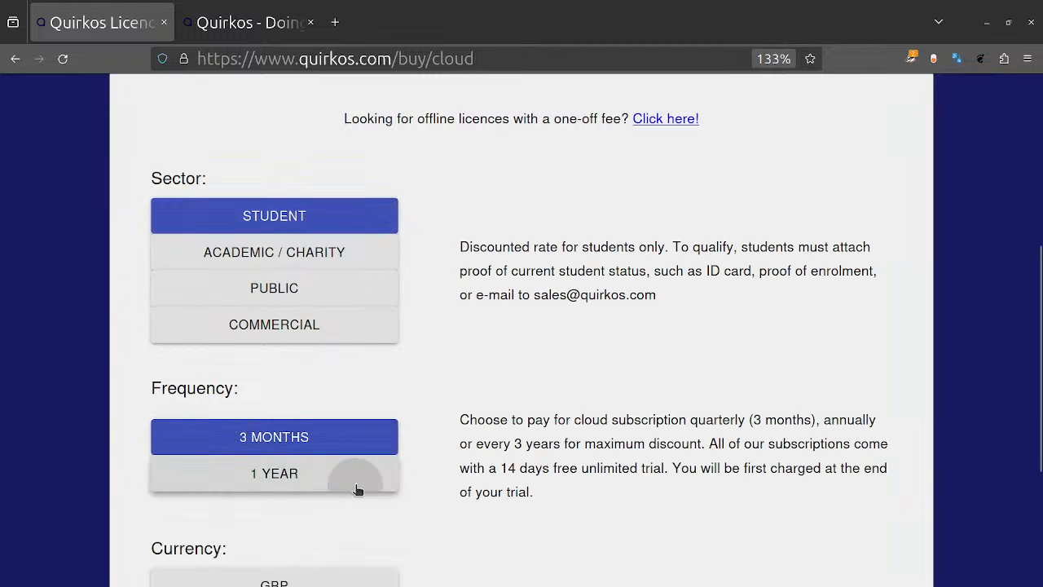
pyautogui.scroll(-3, 633, 461)
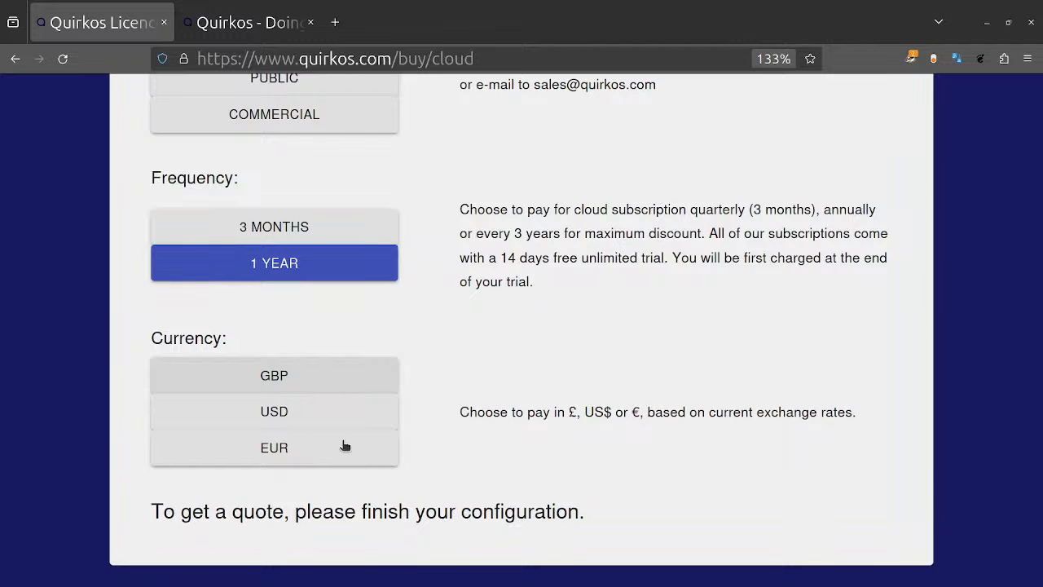
# Step: Return to the Quirkos home page and open the Web App
pyautogui.scroll(7, 576, 344)
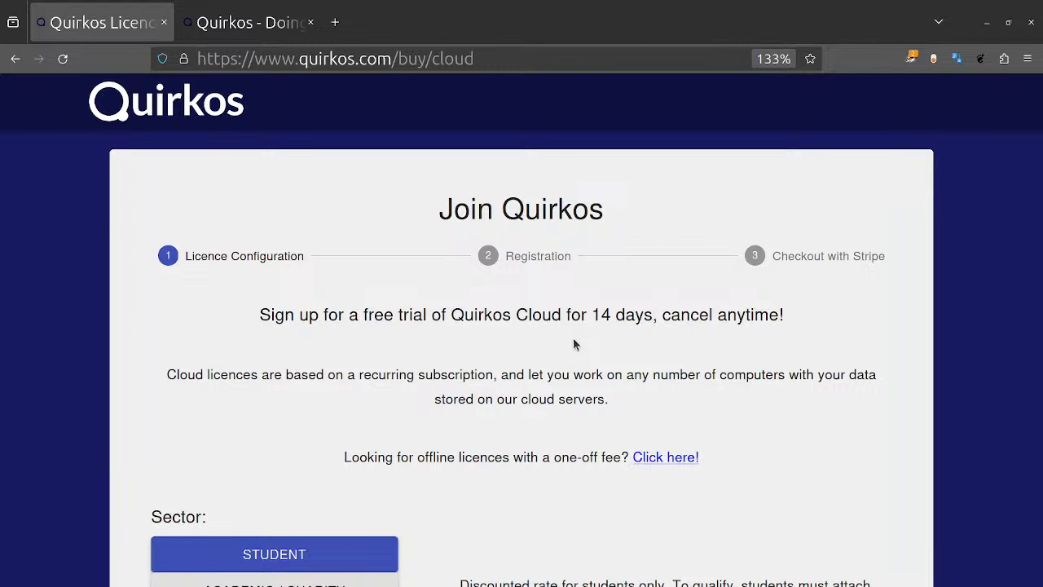
pyautogui.click(201, 108)
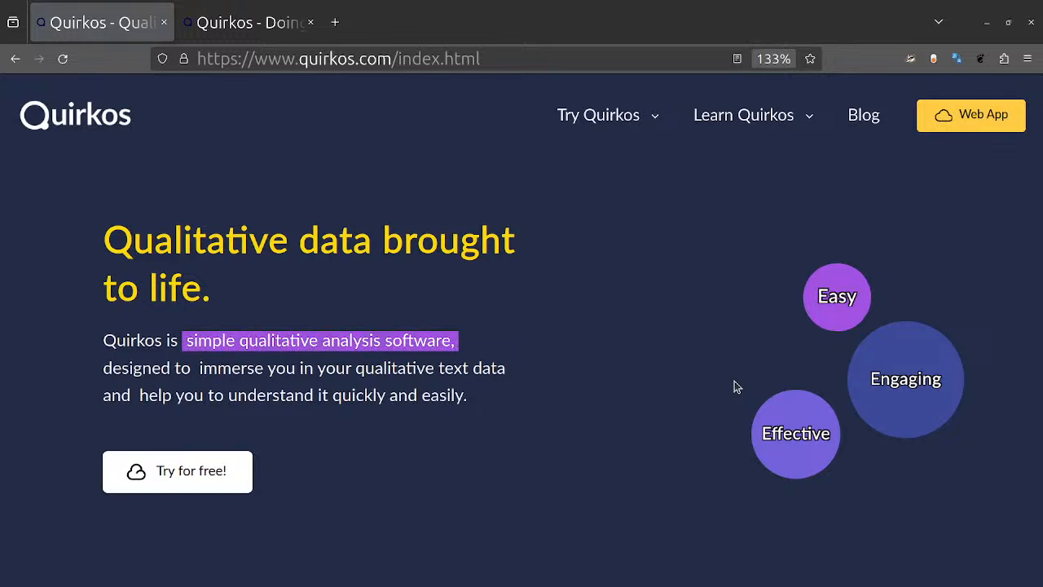
pyautogui.click(967, 123)
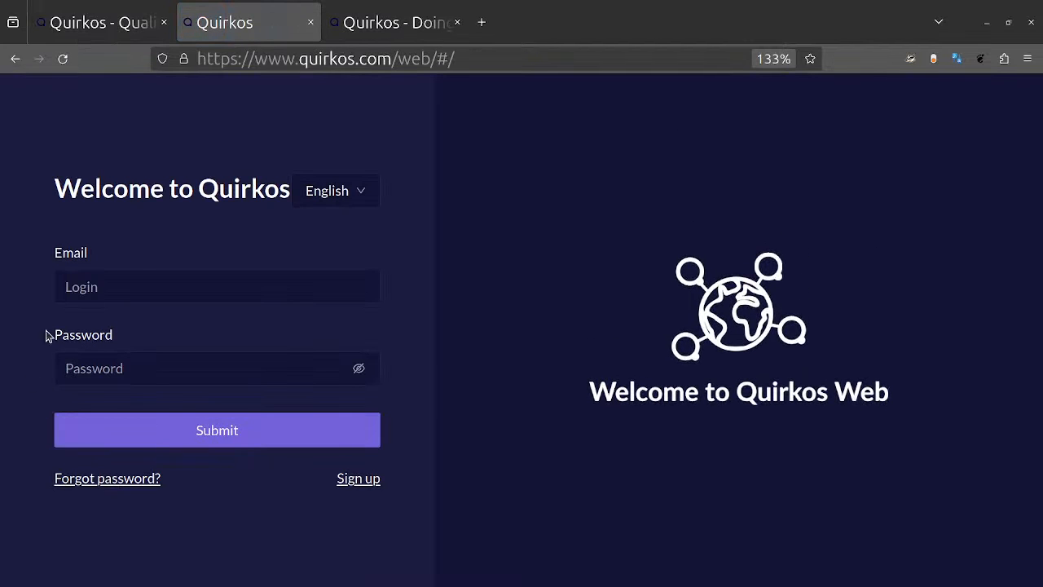
# Step: Sign in to Quirkos Web with the account e-mail and the account password
pyautogui.click(168, 286)
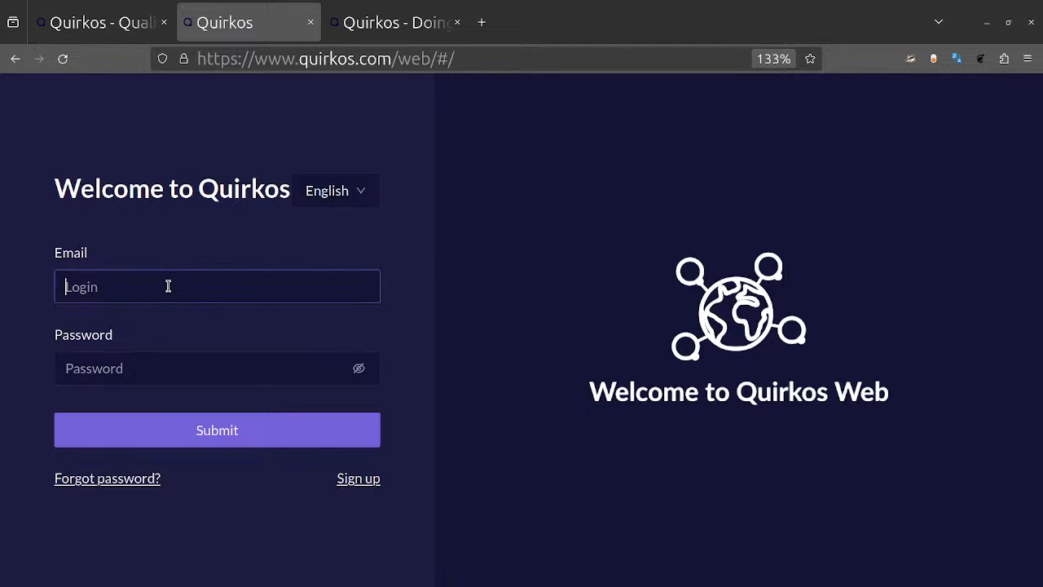
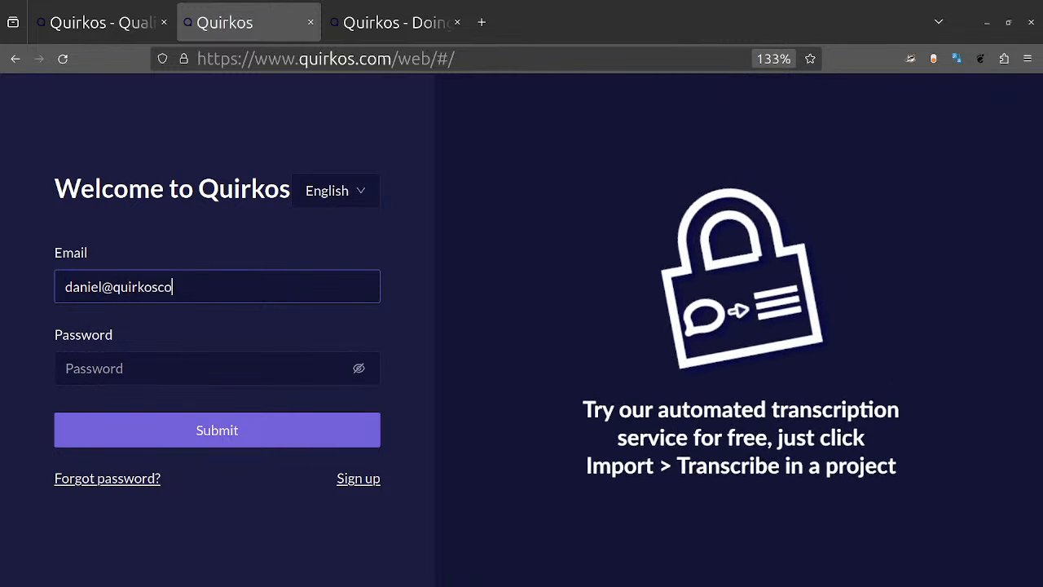
pyautogui.press('Tab')
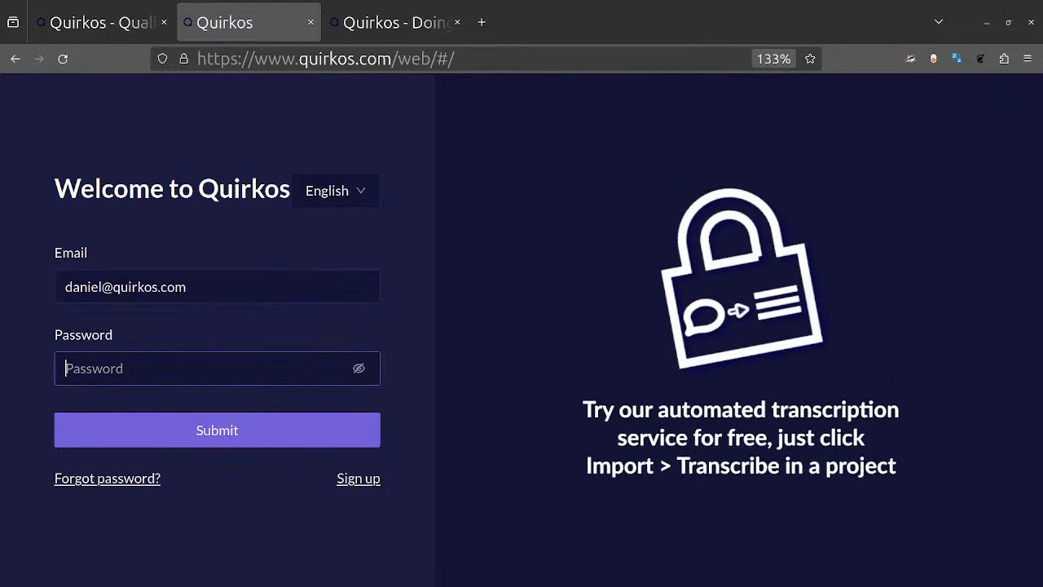
pyautogui.write('••••••••••••')
pyautogui.press('Return')
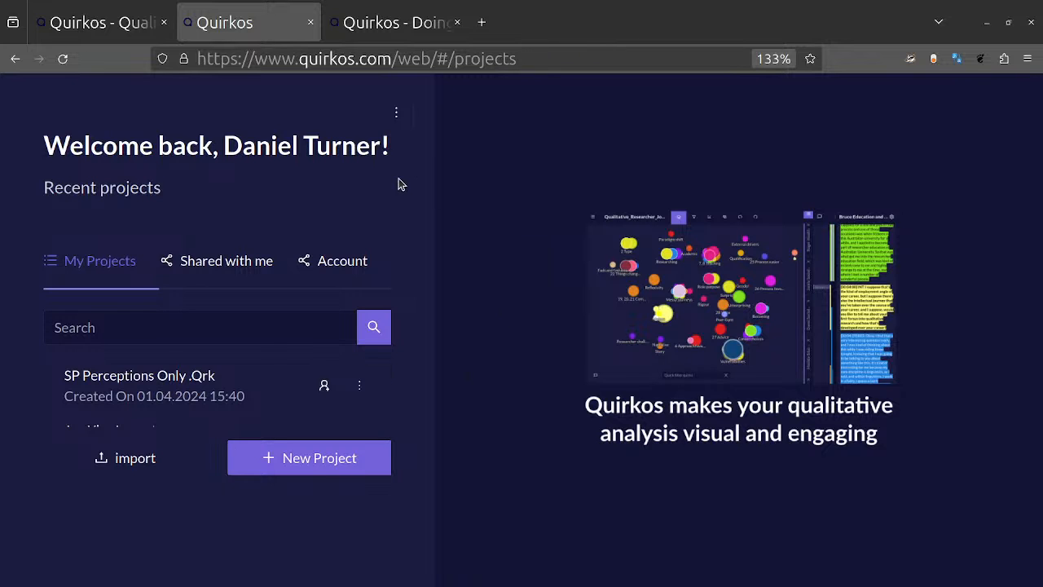
# Step: Switch the browser to full screen and look through the list of the account's own projects
pyautogui.press('F11')
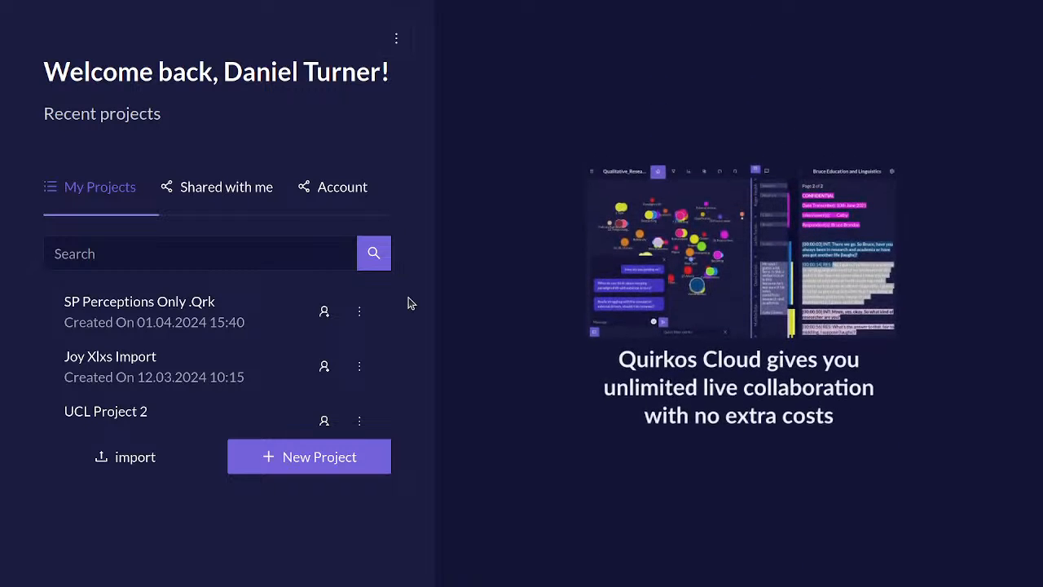
pyautogui.scroll(-3, 252, 356)
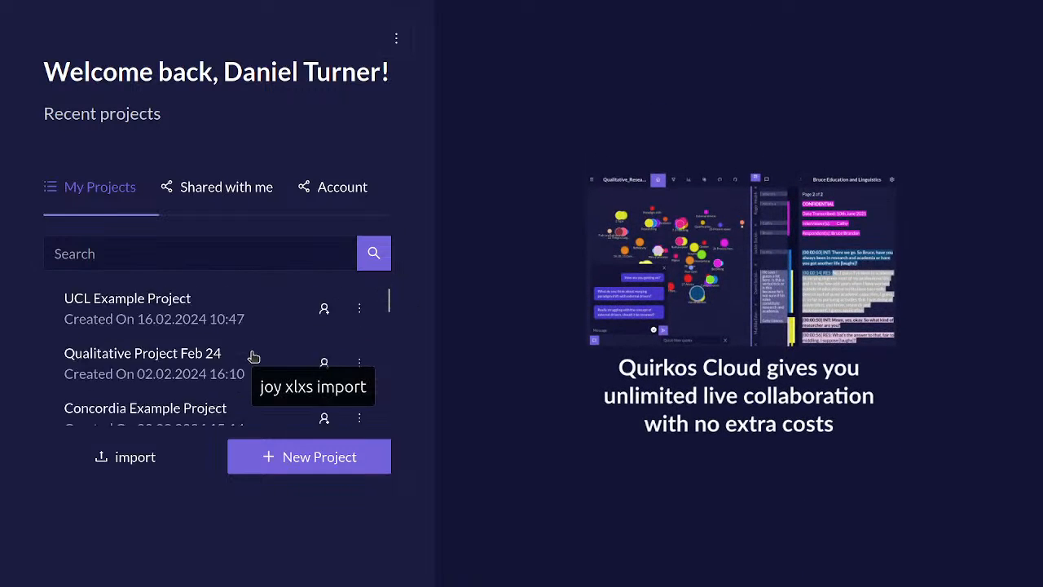
pyautogui.scroll(-20, 251, 356)
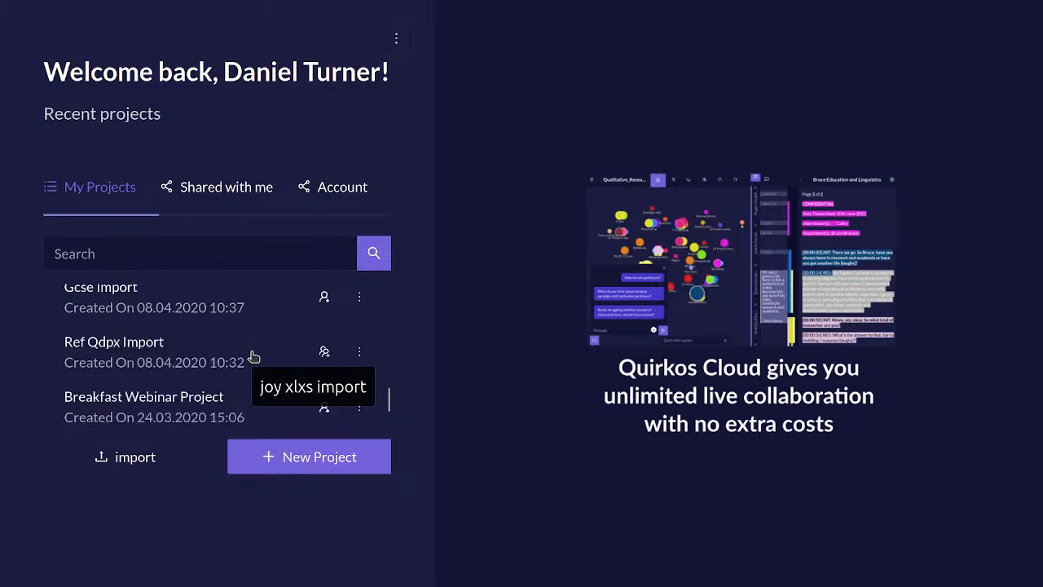
pyautogui.scroll(-2, 252, 356)
pyautogui.scroll(20, 252, 356)
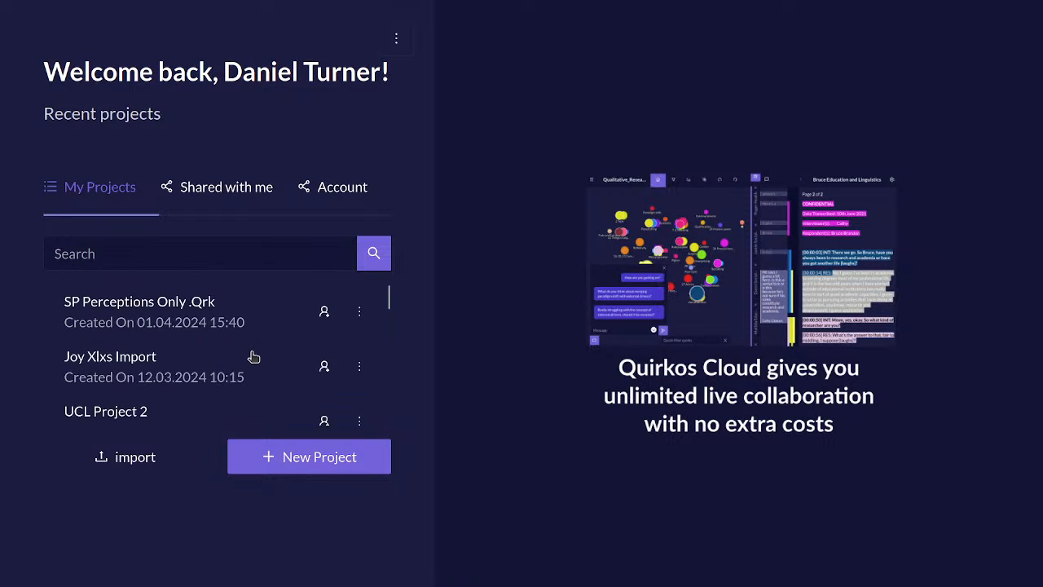
# Step: Browse the list of projects shared with the account
pyautogui.click(186, 189)
pyautogui.scroll(-20, 220, 464)
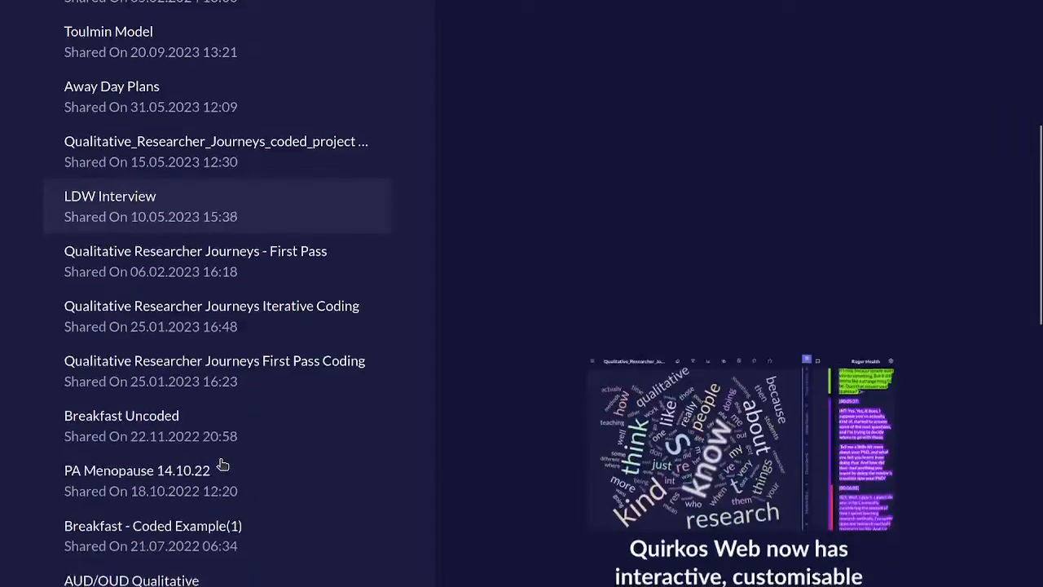
pyautogui.scroll(20, 220, 465)
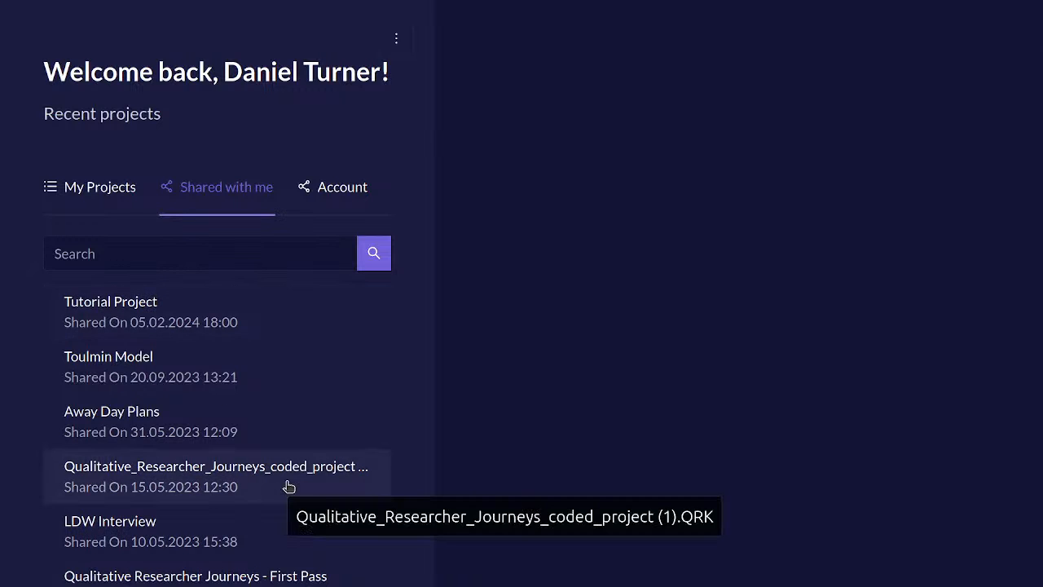
# Step: Review the account's login and subscription details, highlighting the Transcription Subscription, and return to the account's own projects
pyautogui.click(334, 192)
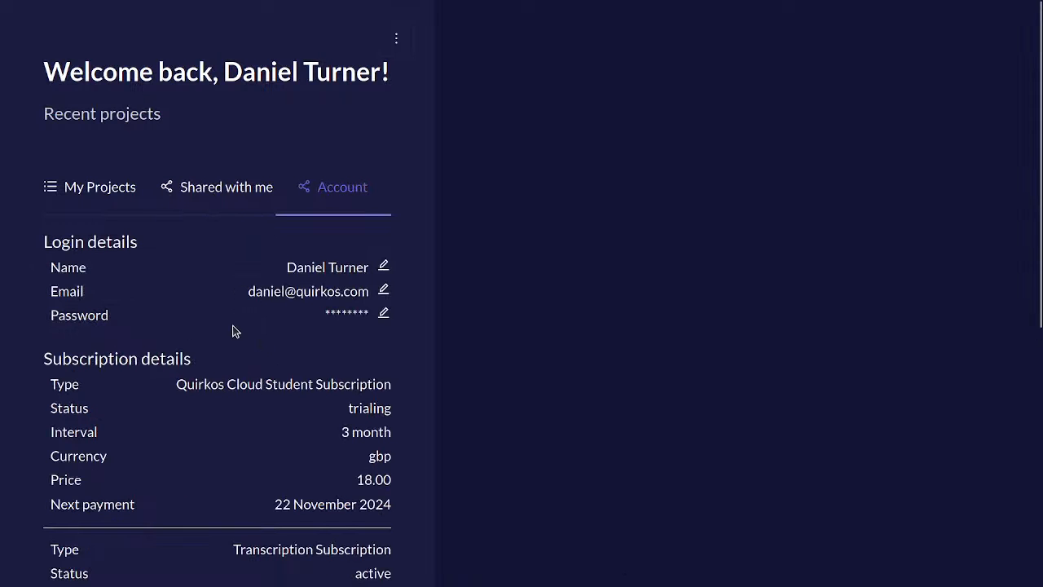
pyautogui.scroll(-5, 247, 459)
pyautogui.scroll(3, 246, 459)
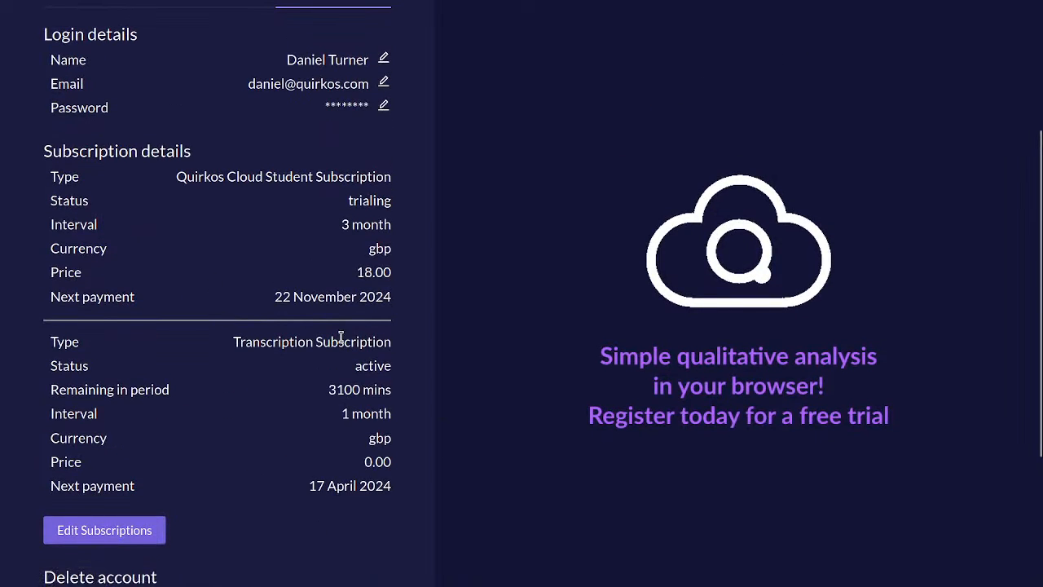
pyautogui.tripleClick(235, 343)
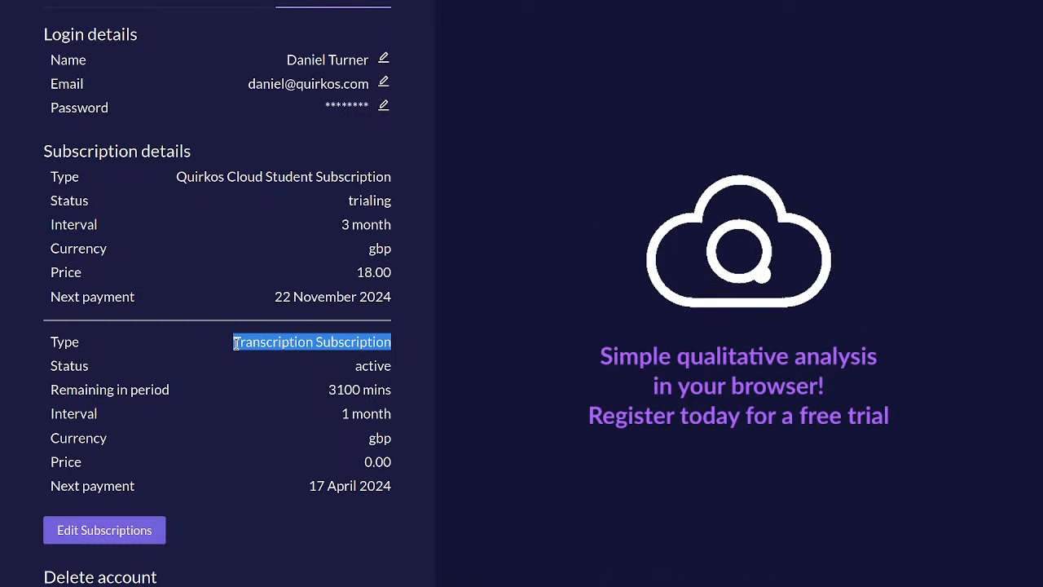
pyautogui.scroll(3, 245, 343)
pyautogui.click(120, 181)
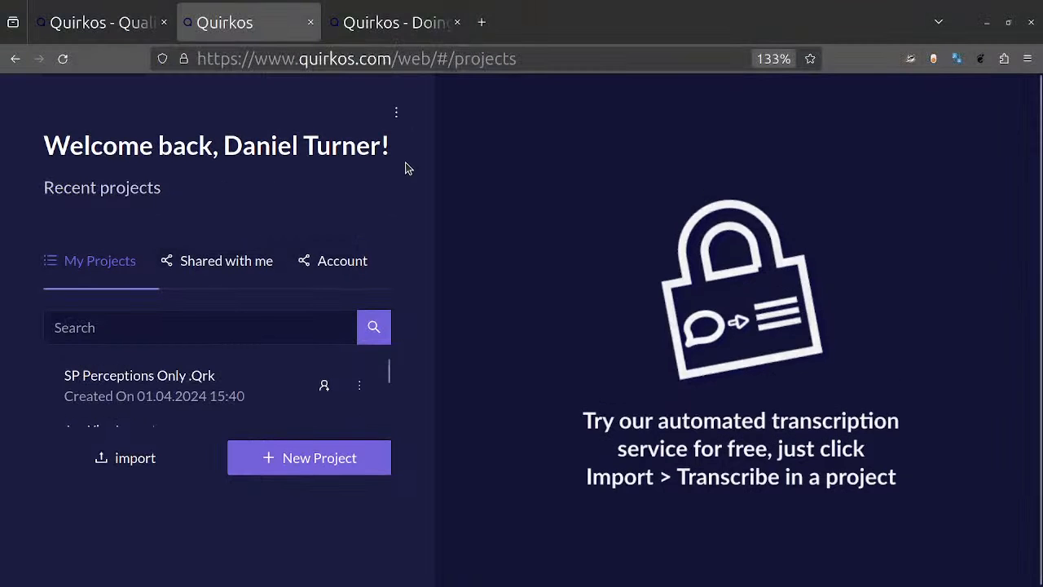
# Step: Reopen the Quirkos Cloud free-trial page from the home page's browser tab and select the Student sector
pyautogui.click(117, 15)
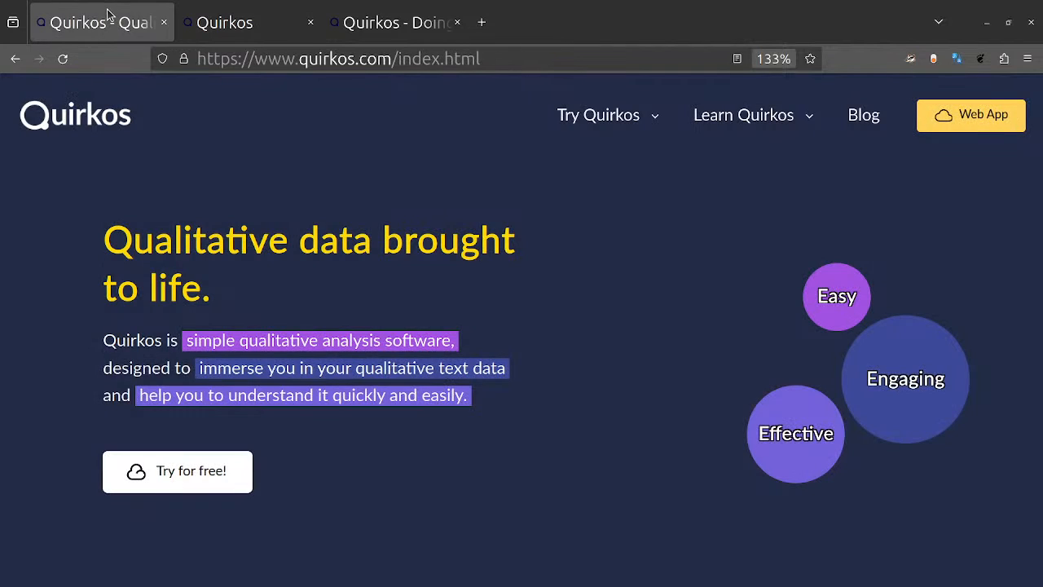
pyautogui.click(232, 492)
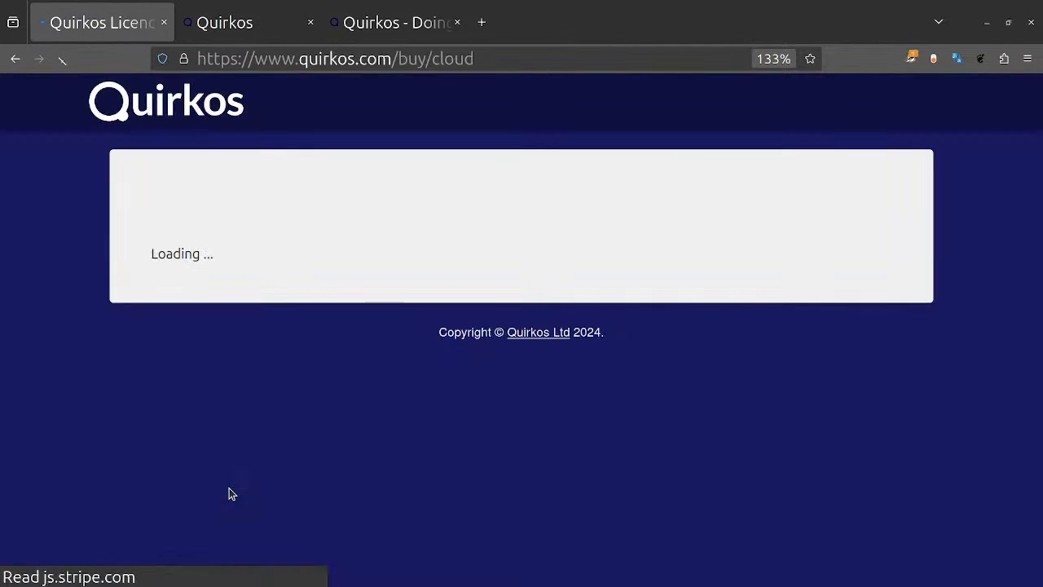
pyautogui.scroll(-4, 279, 361)
pyautogui.click(308, 234)
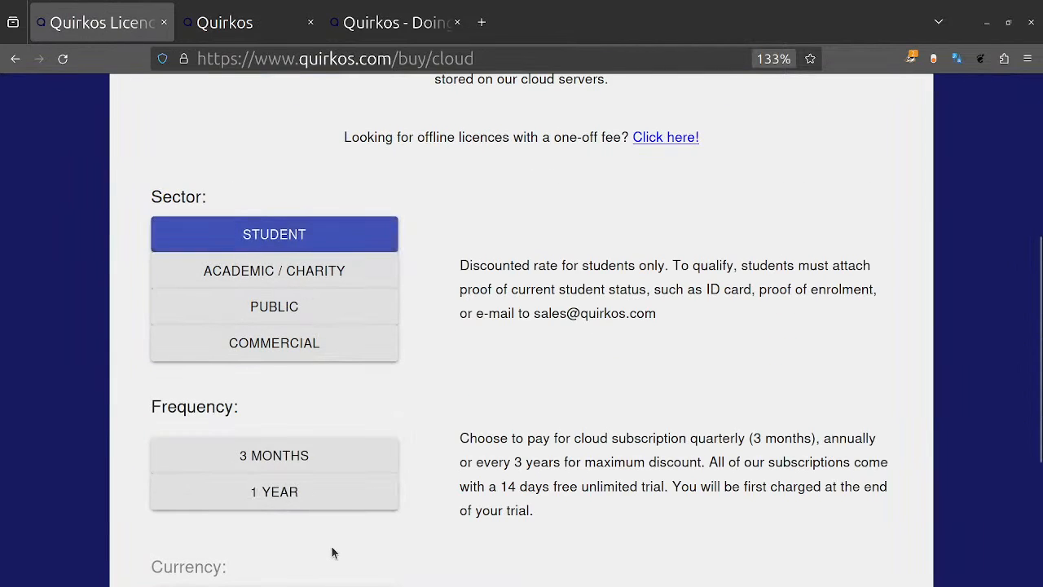
# Step: Get a quote for 1 year in USD, and change the payment frequency to 3 months
pyautogui.click(332, 492)
pyautogui.scroll(-3, 655, 351)
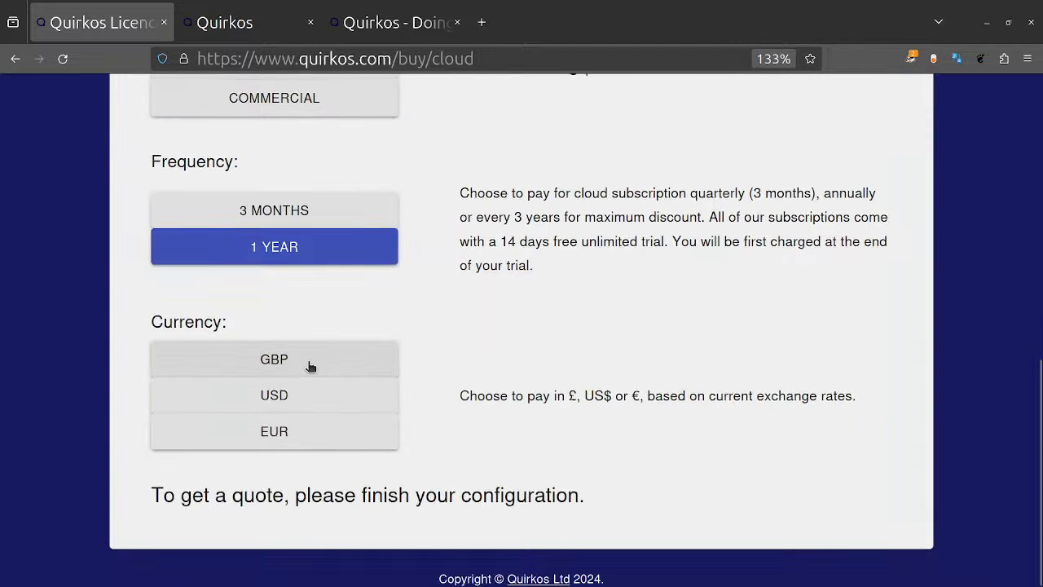
pyautogui.click(328, 404)
pyautogui.scroll(-2, 653, 444)
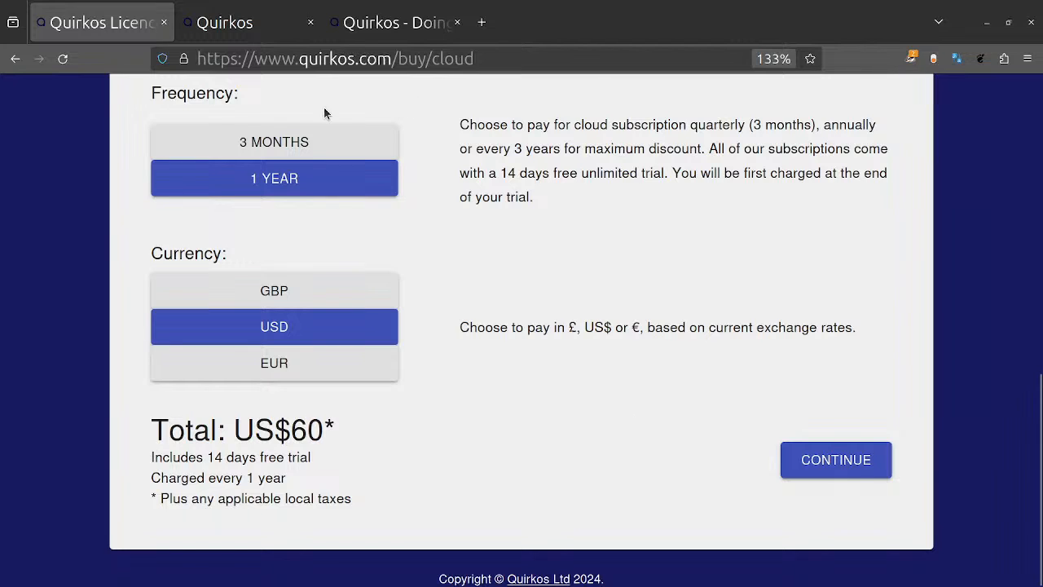
pyautogui.click(330, 143)
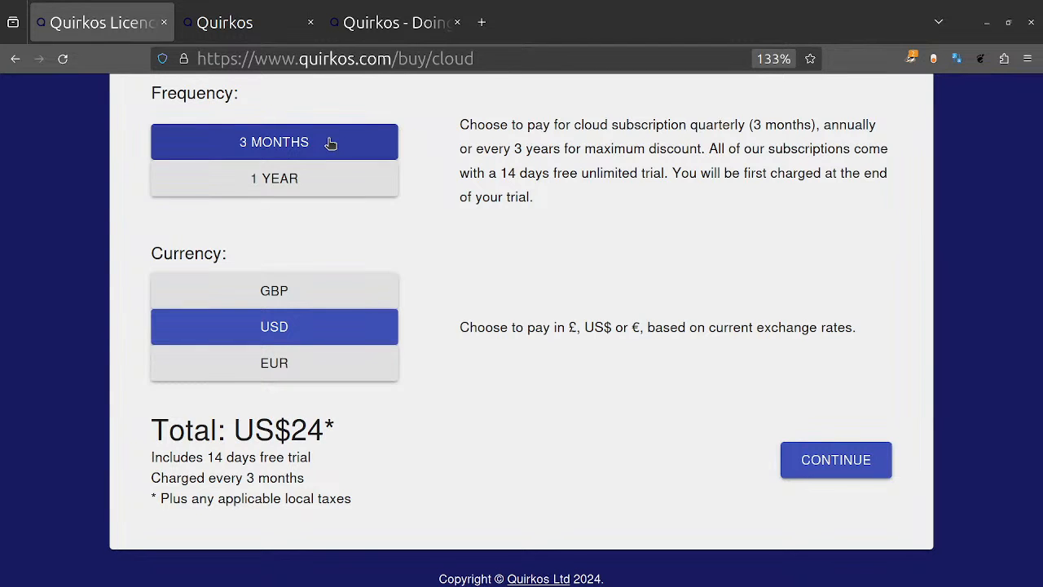
# Step: Return to Quirkos Web and create a new project named "April Webinar" without password protection
pyautogui.click(241, 23)
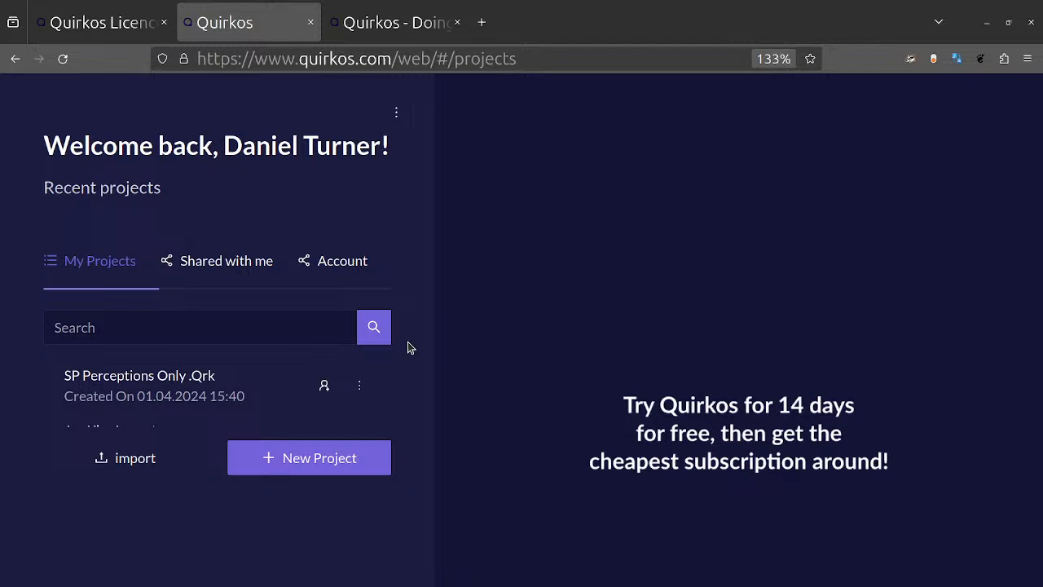
pyautogui.click(337, 472)
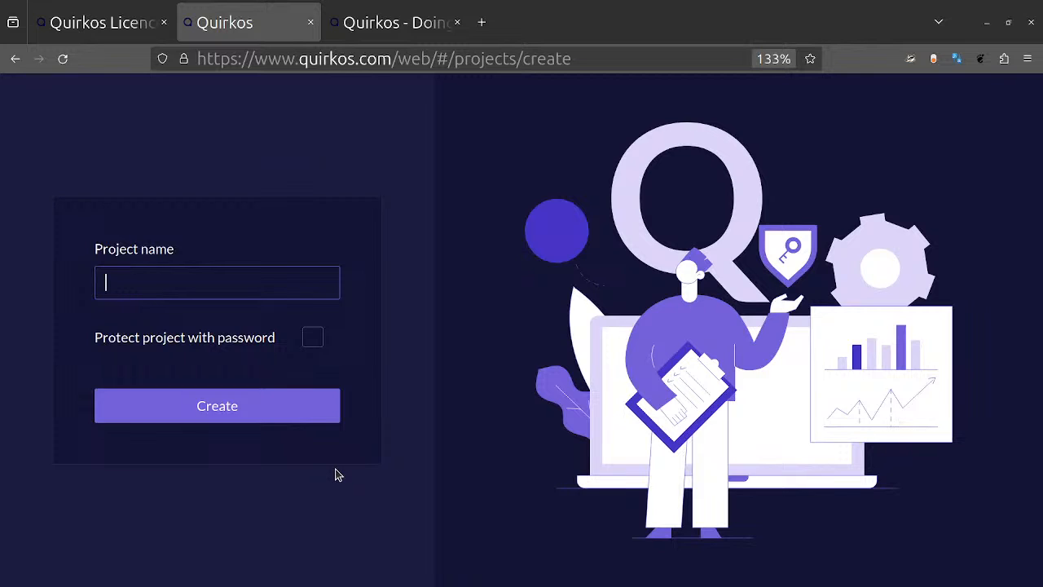
pyautogui.write('April Webinar')
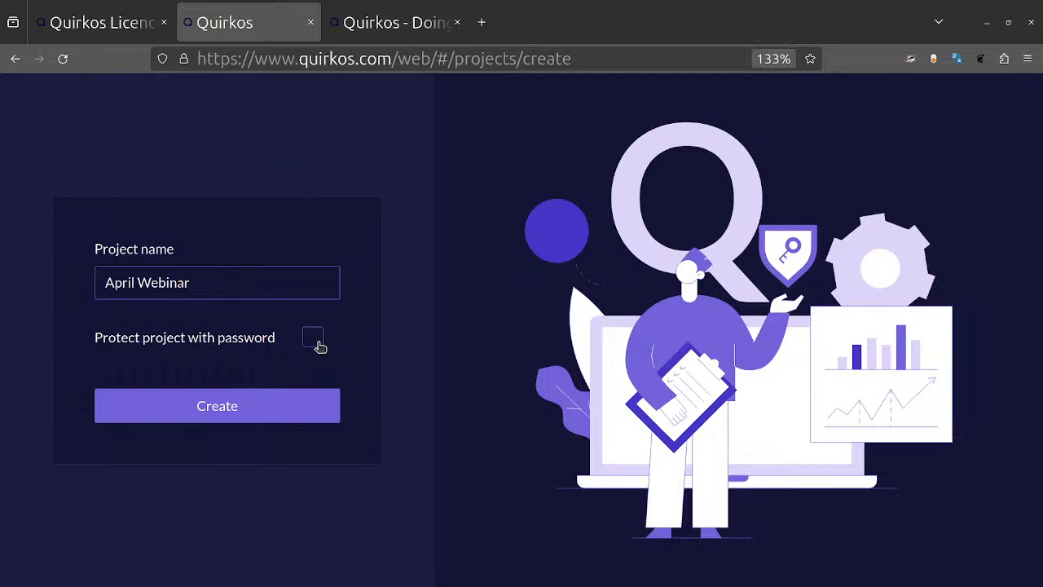
pyautogui.click(216, 406)
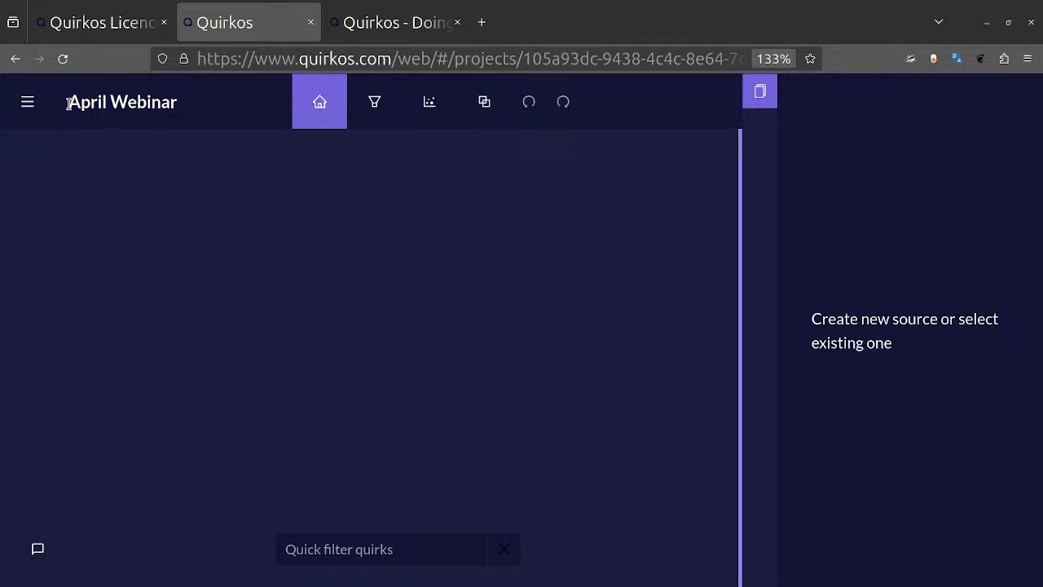
# Step: Highlight the project title, widen the source pane beside the empty canvas, and clear the title highlight
pyautogui.moveTo(70, 105); pyautogui.dragTo(174, 119)
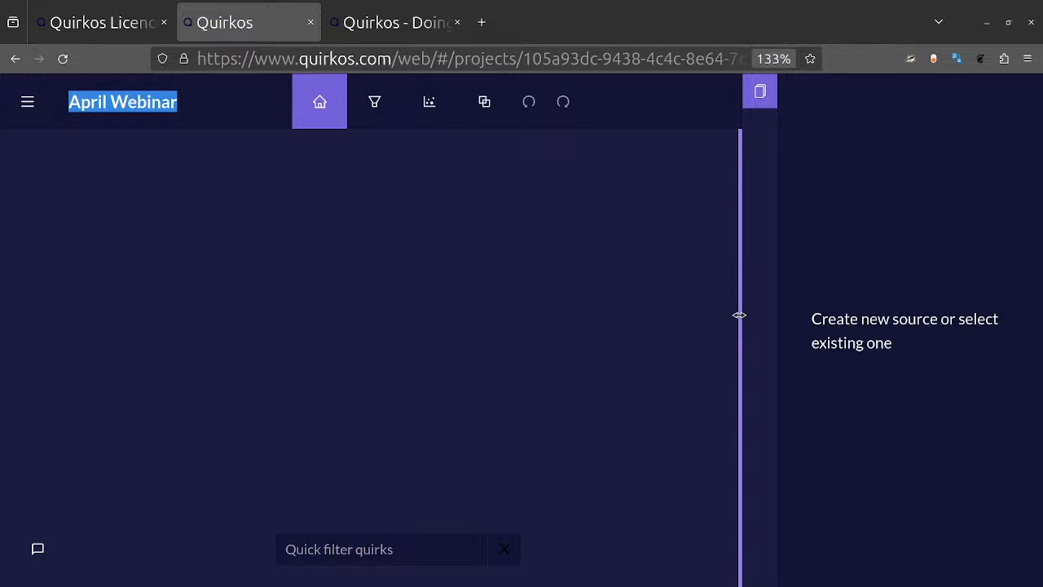
pyautogui.moveTo(739, 315); pyautogui.dragTo(649, 324)
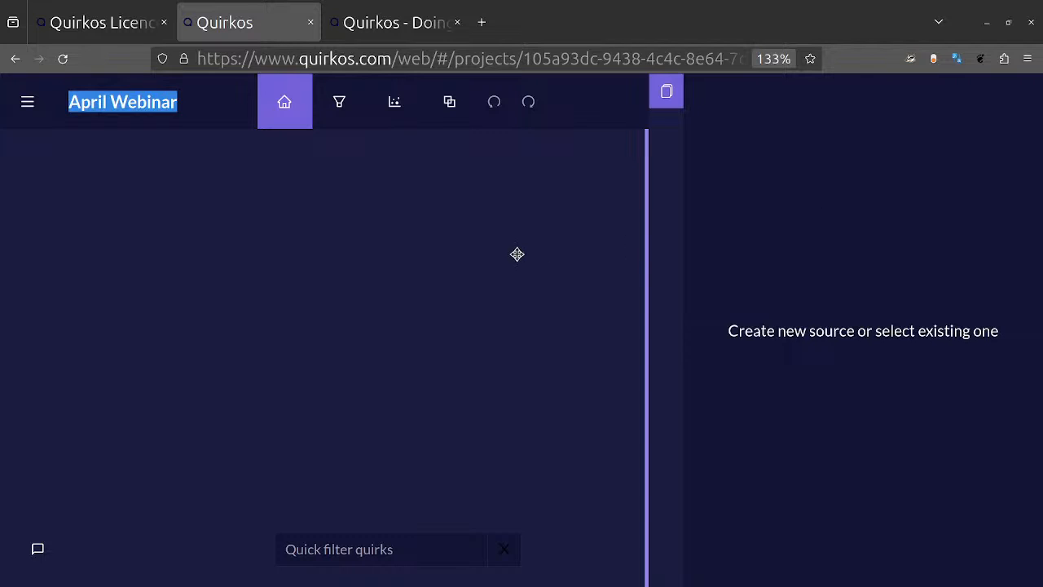
pyautogui.click(121, 107)
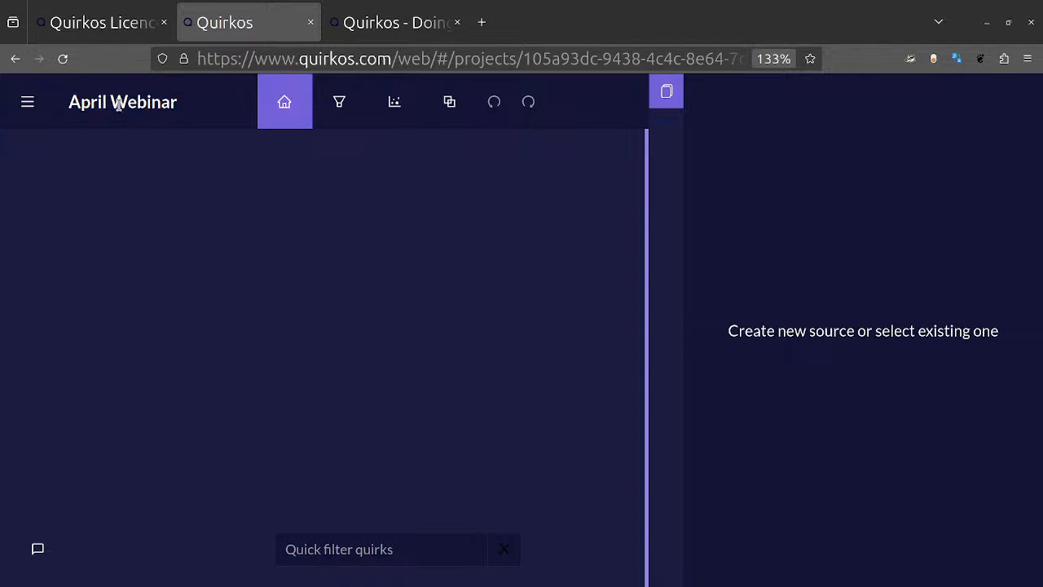
# Step: Review the project's source and transcription options, and dismiss the account password request
pyautogui.click(28, 102)
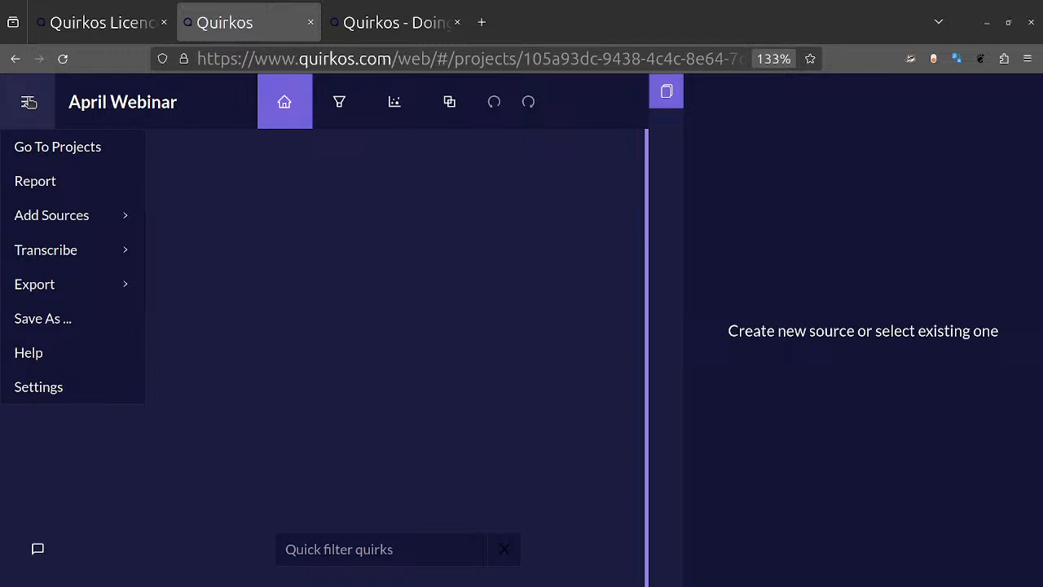
pyautogui.moveTo(66, 225)
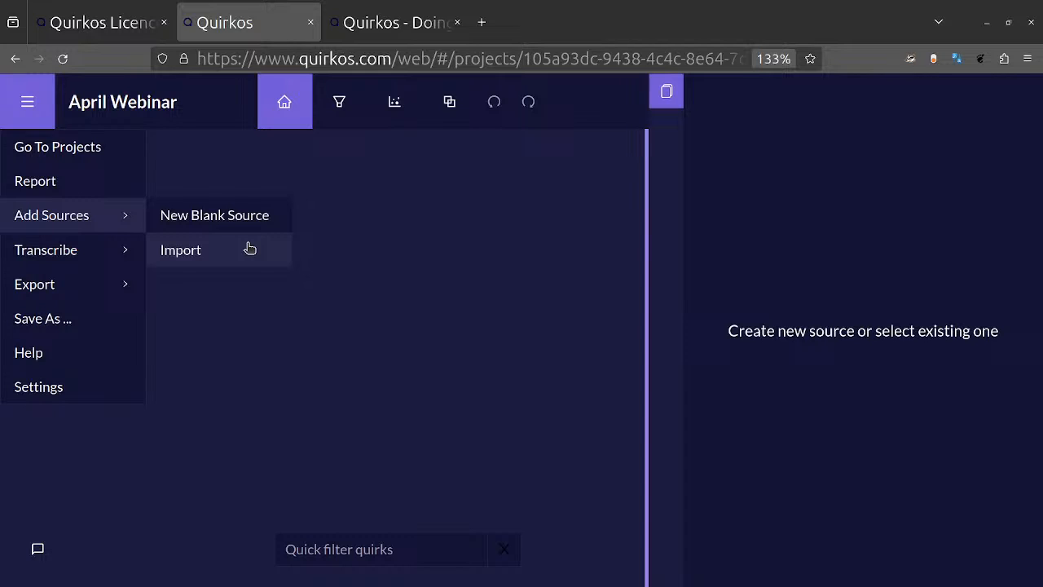
pyautogui.click(110, 249)
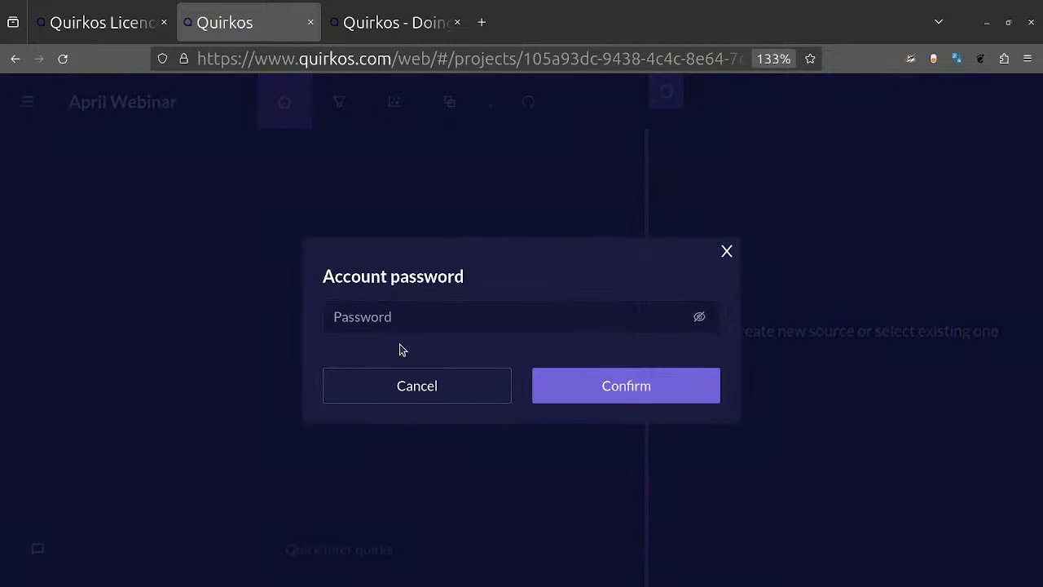
pyautogui.click(725, 253)
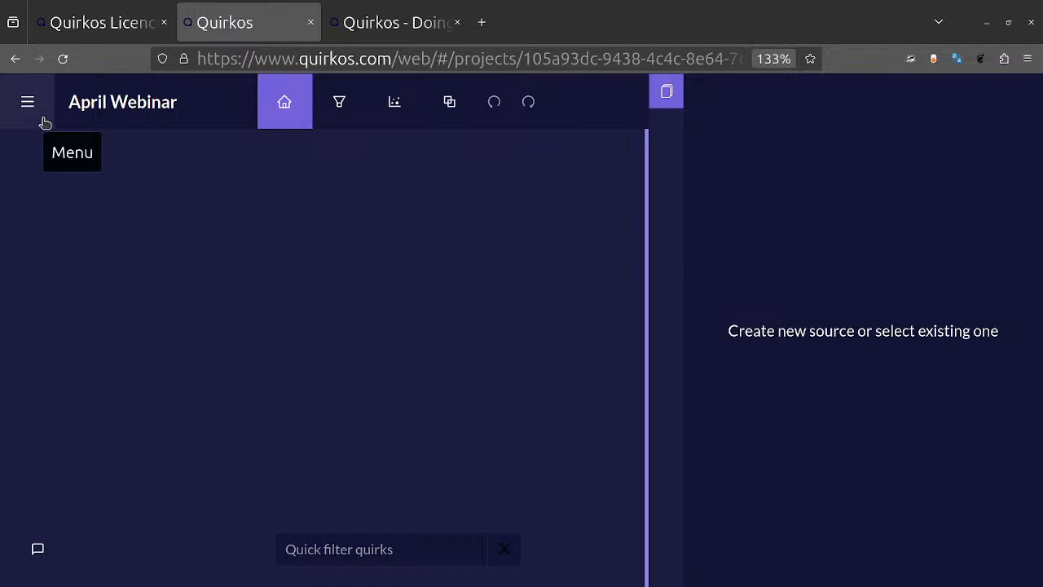
pyautogui.click(483, 37)
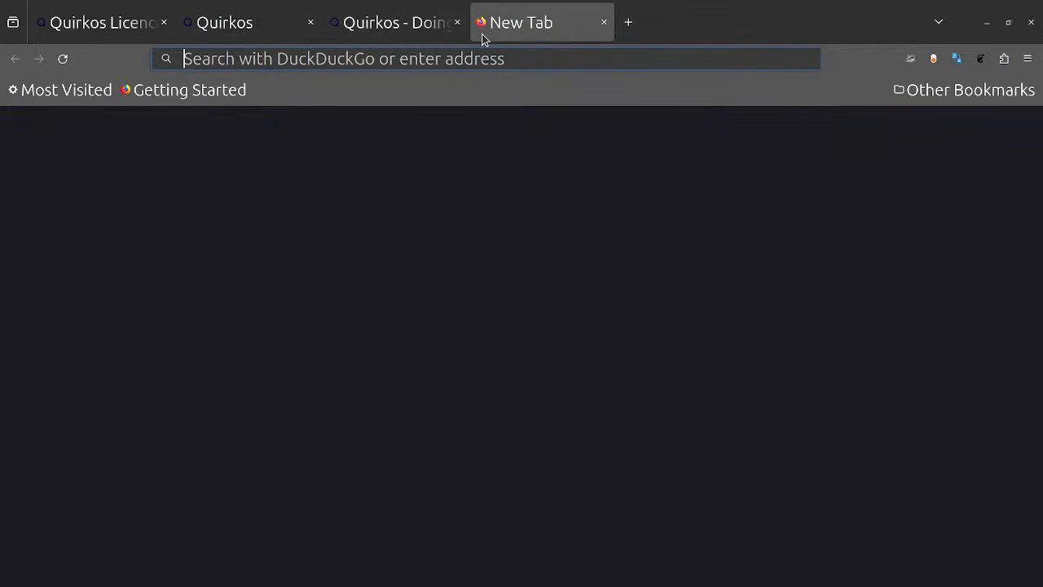
pyautogui.write('www.quirkos.com/')
pyautogui.press('Right')
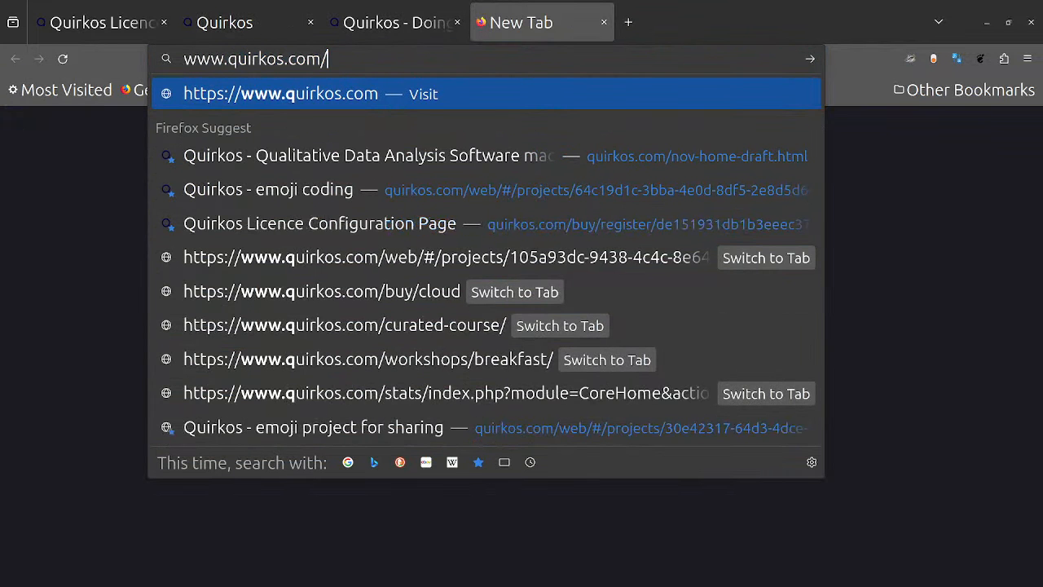
pyautogui.write('we')
pyautogui.press('BackSpace')
pyautogui.press('BackSpace')
pyautogui.write('ok')
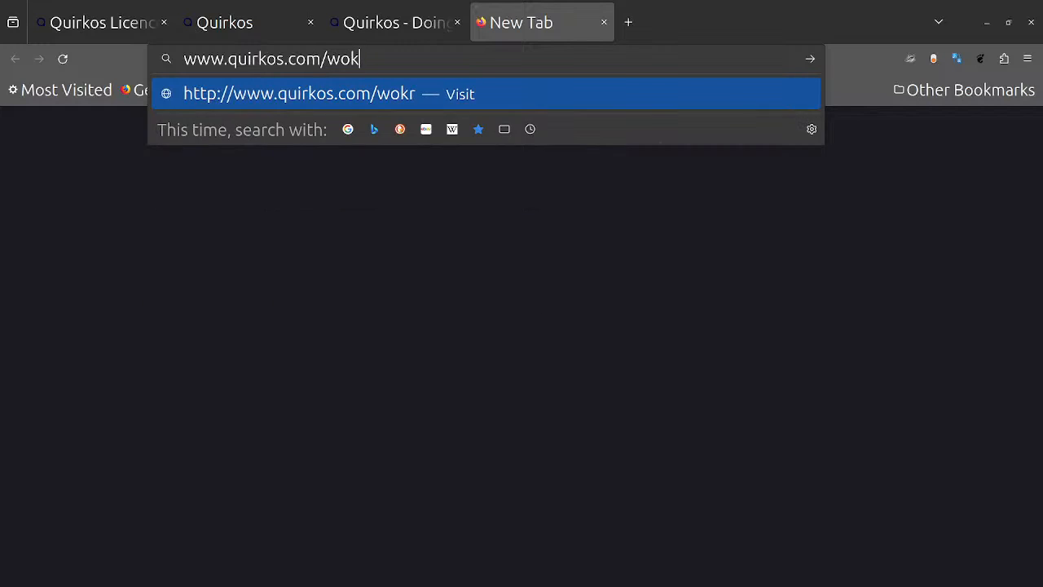
pyautogui.press('BackSpace')
pyautogui.write('rks')
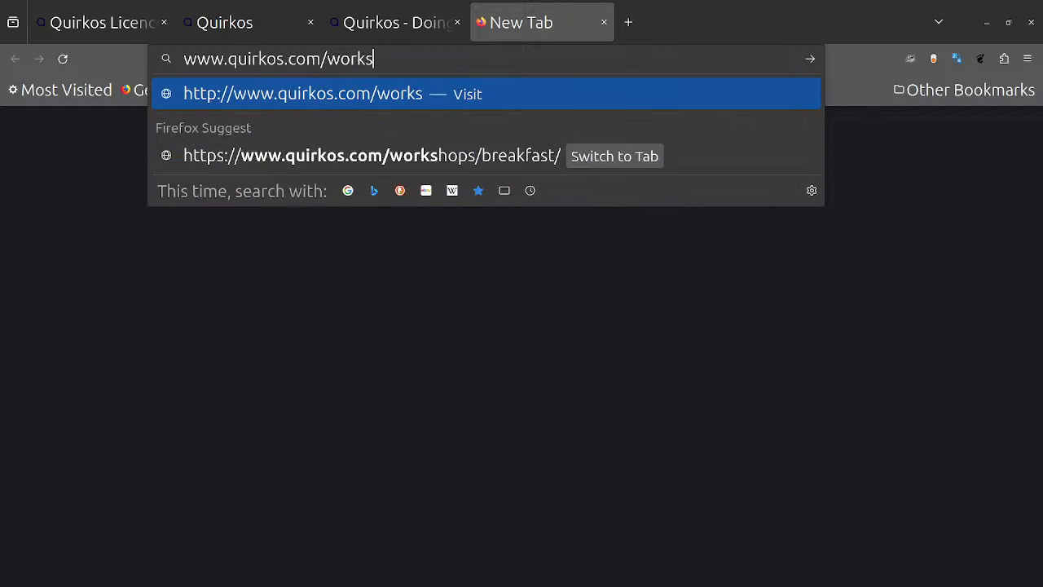
pyautogui.press('Down')
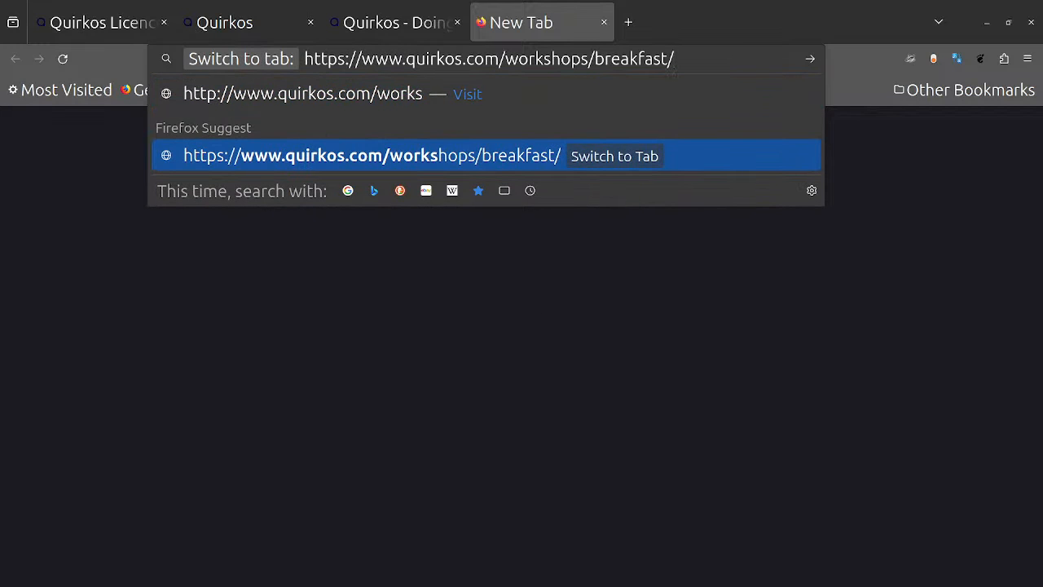
pyautogui.press('Return')
pyautogui.click(482, 29)
pyautogui.write('w')
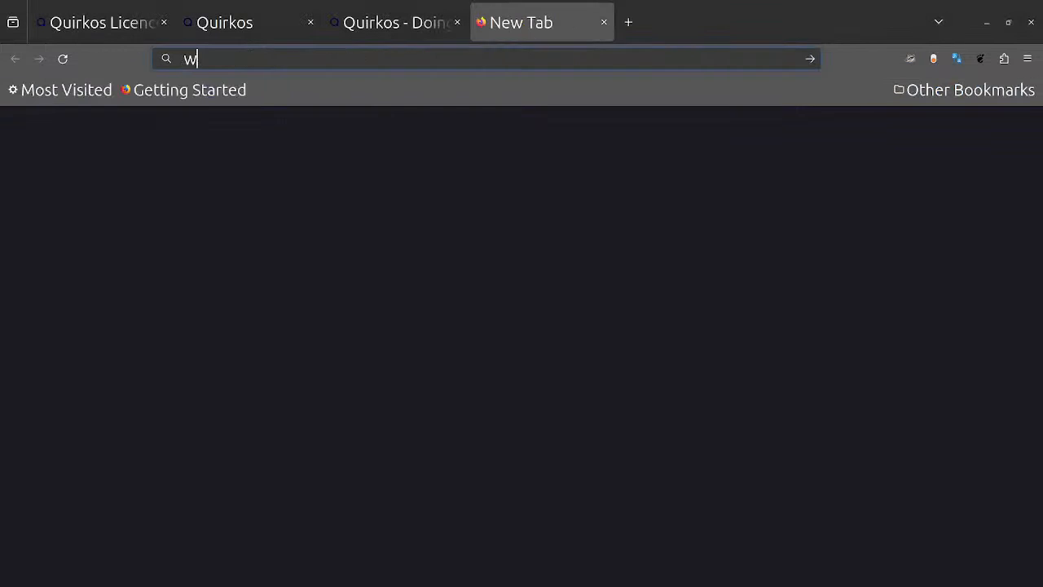
pyautogui.write('ww.quirko')
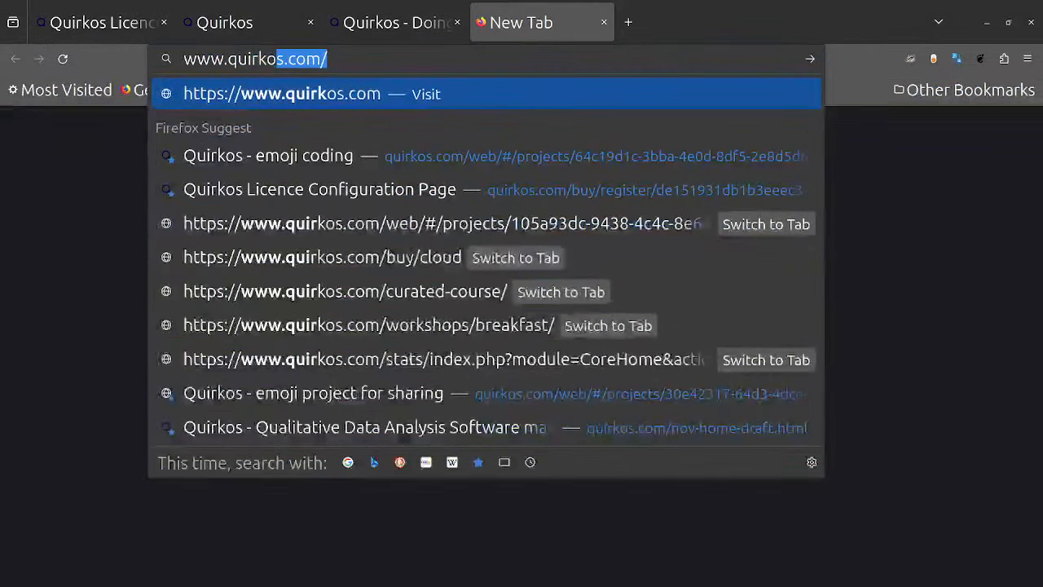
pyautogui.press('Right')
pyautogui.write('wpr')
pyautogui.press('BackSpace')
pyautogui.press('BackSpace')
pyautogui.write('o')
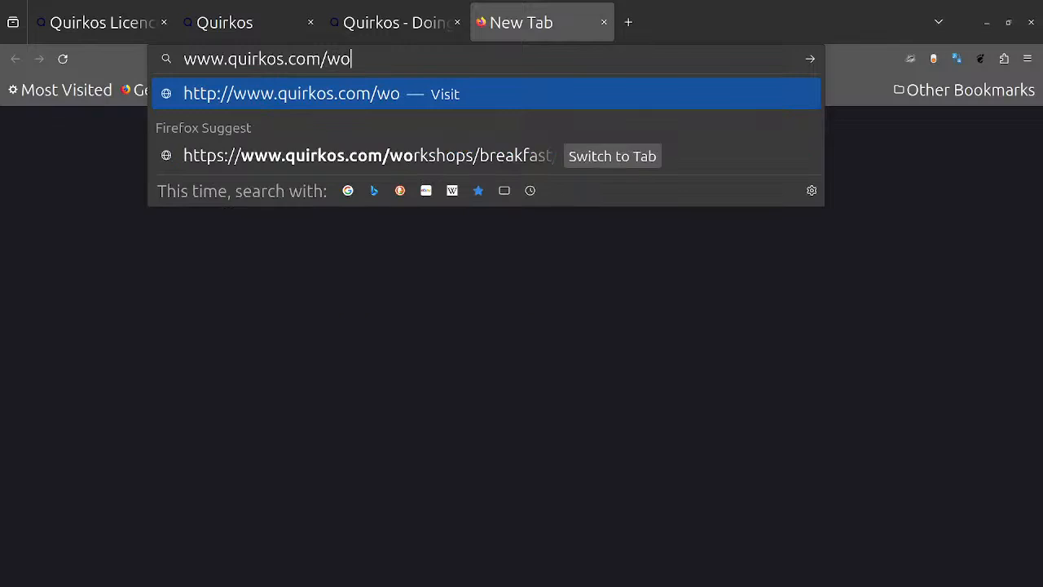
pyautogui.write('rkshops')
pyautogui.press('Return')
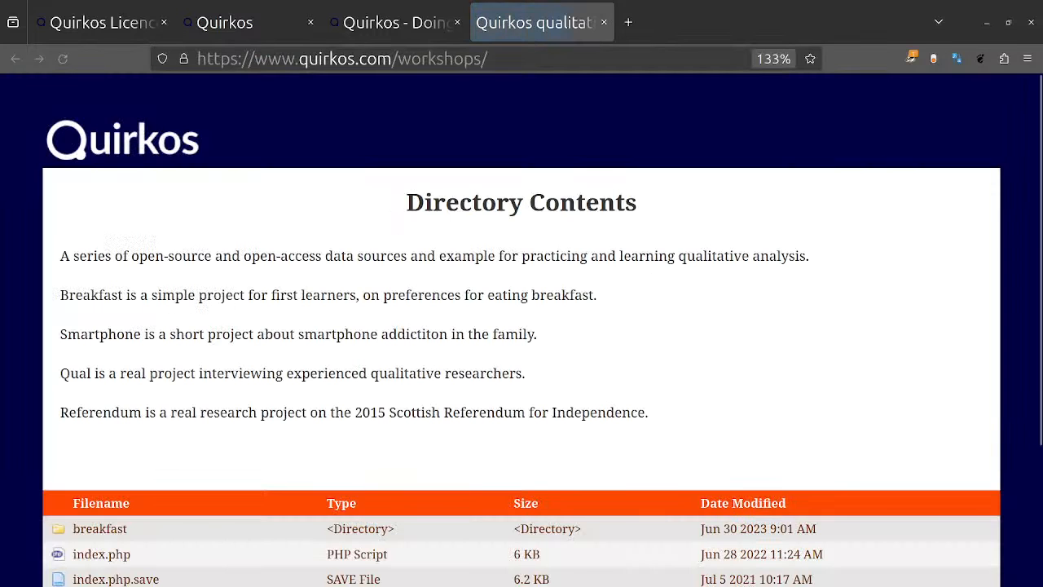
pyautogui.scroll(-3, 558, 277)
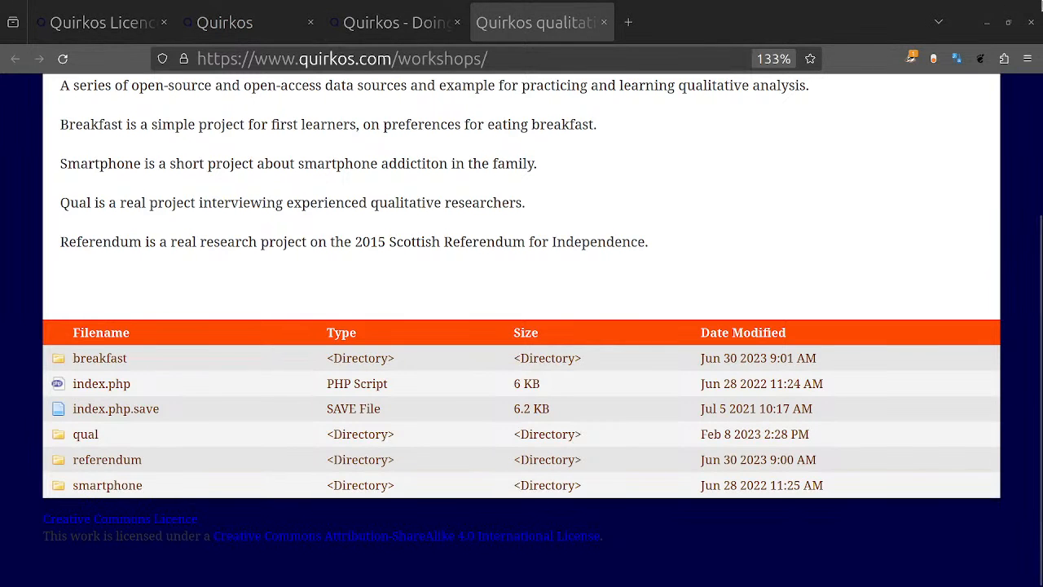
# Step: Return to the April Webinar project in Quirkos Web and start importing sources
pyautogui.click(419, 10)
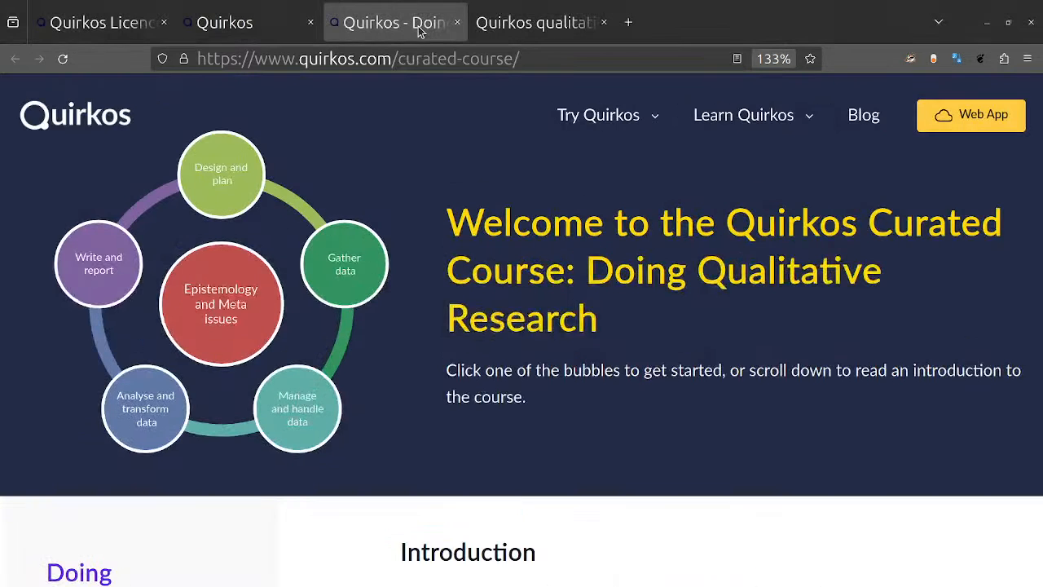
pyautogui.click(136, 13)
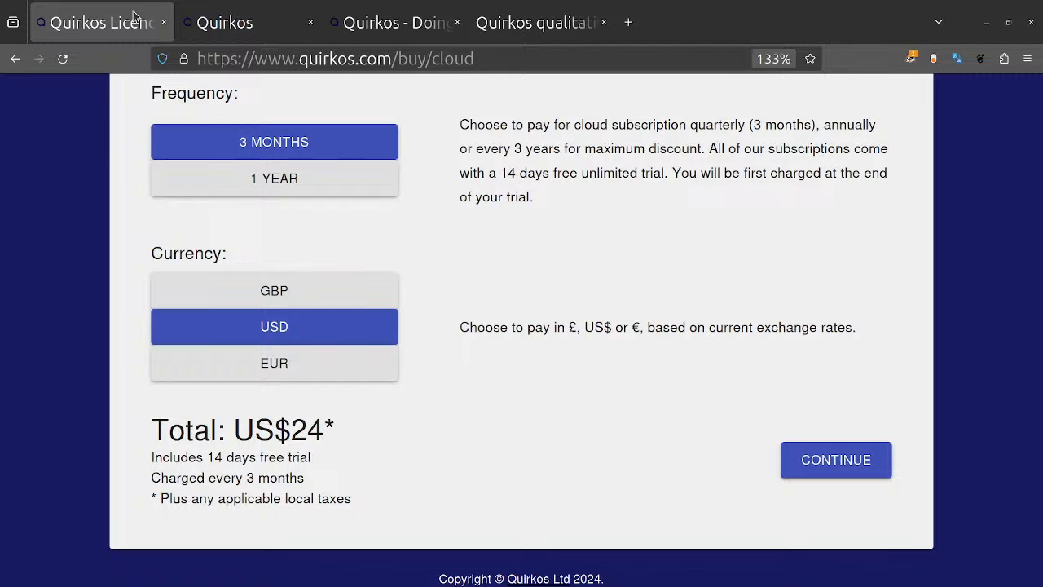
pyautogui.click(277, 26)
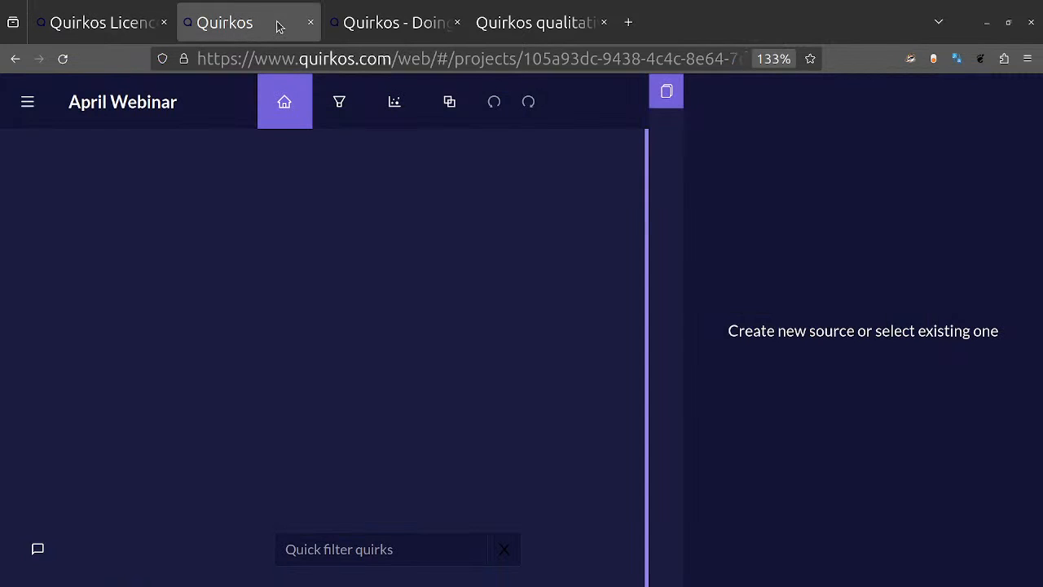
pyautogui.click(29, 103)
pyautogui.moveTo(104, 221)
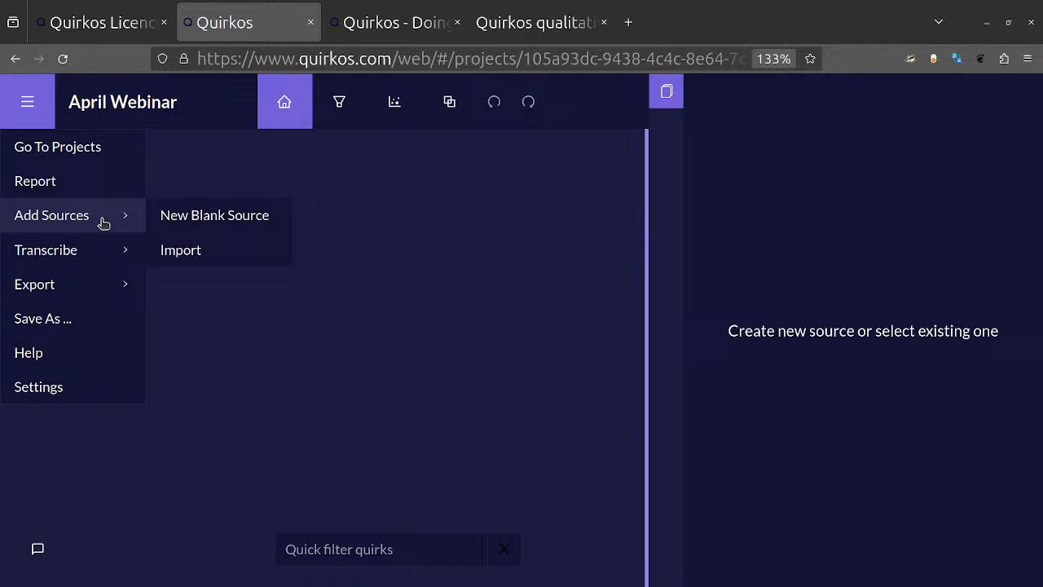
pyautogui.click(237, 258)
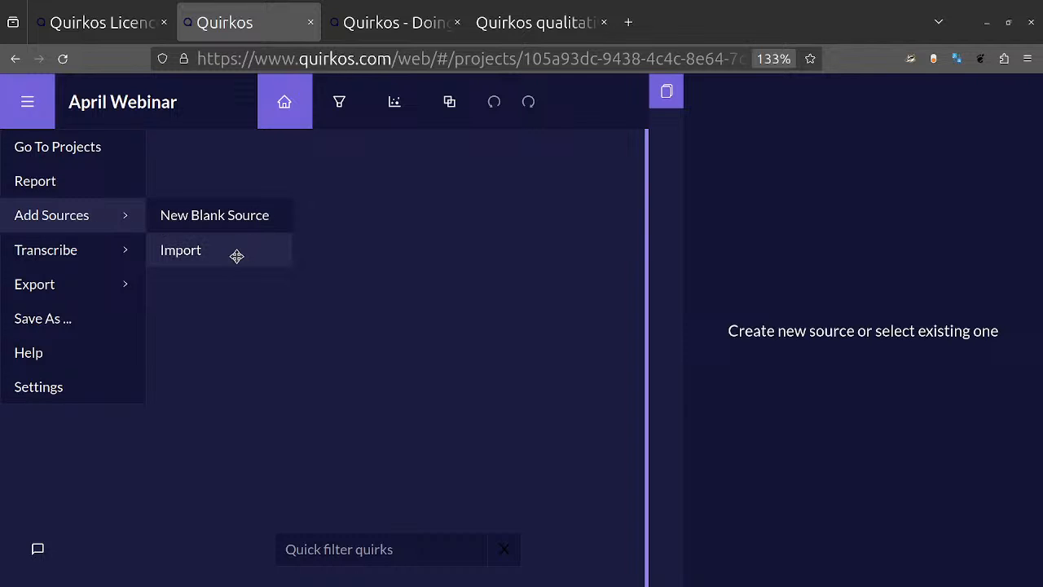
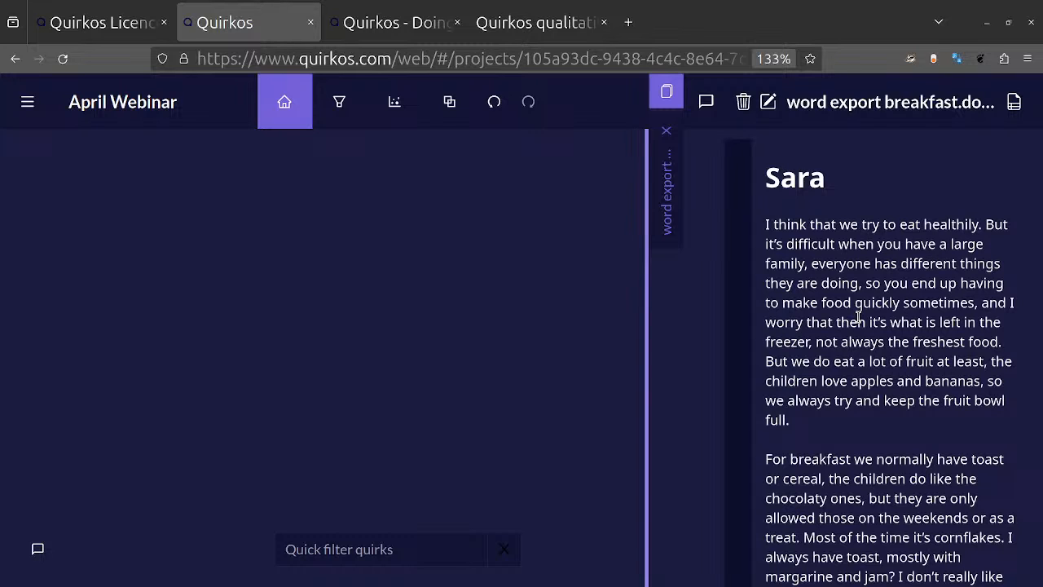
# Step: Open the properties of the word export breakfast.docx source and retitle it with the participant's first name
pyautogui.click(1014, 104)
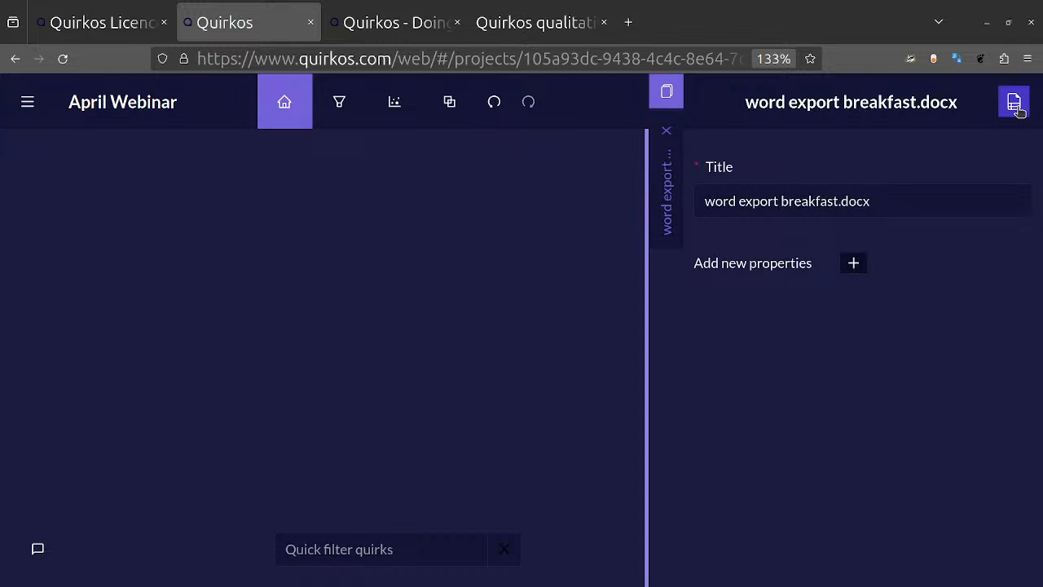
pyautogui.click(1015, 104)
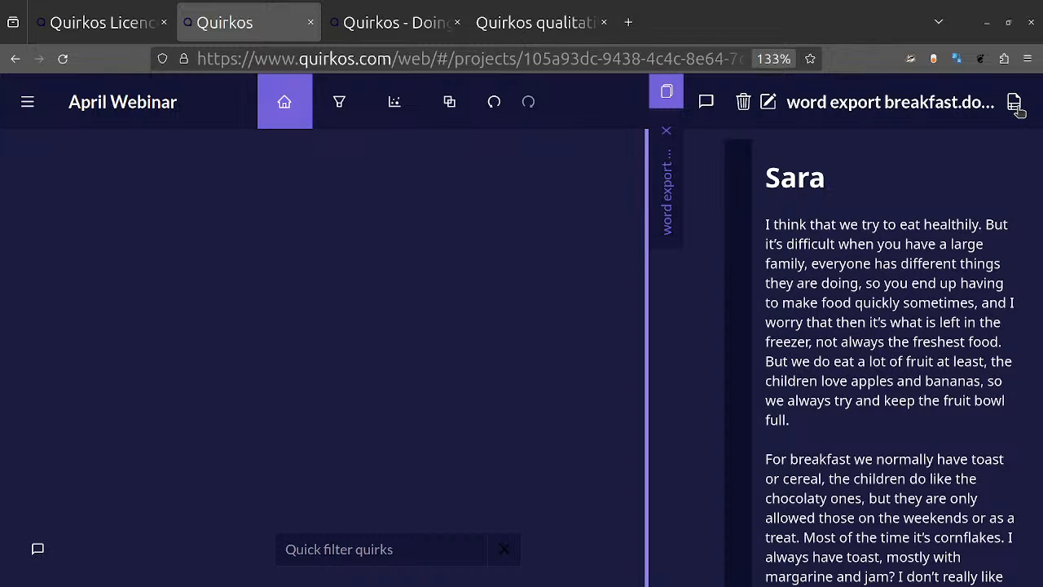
pyautogui.click(1014, 103)
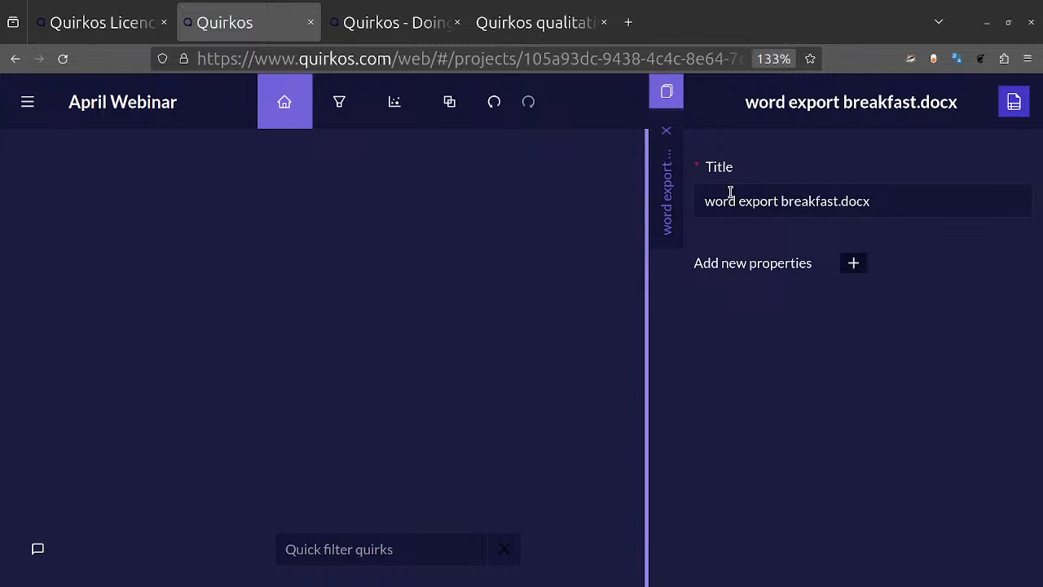
pyautogui.tripleClick(776, 200)
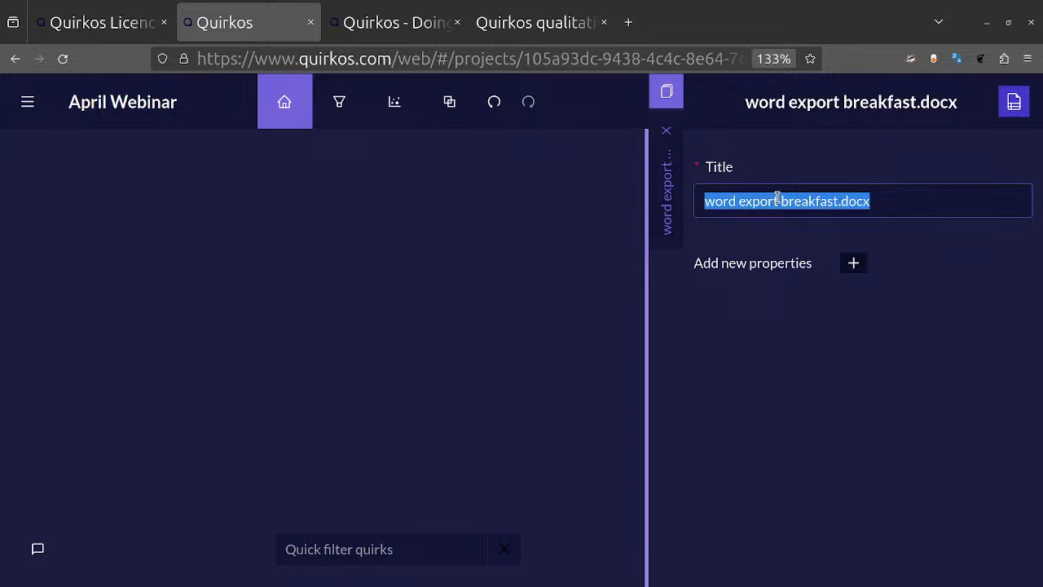
pyautogui.write('Sara')
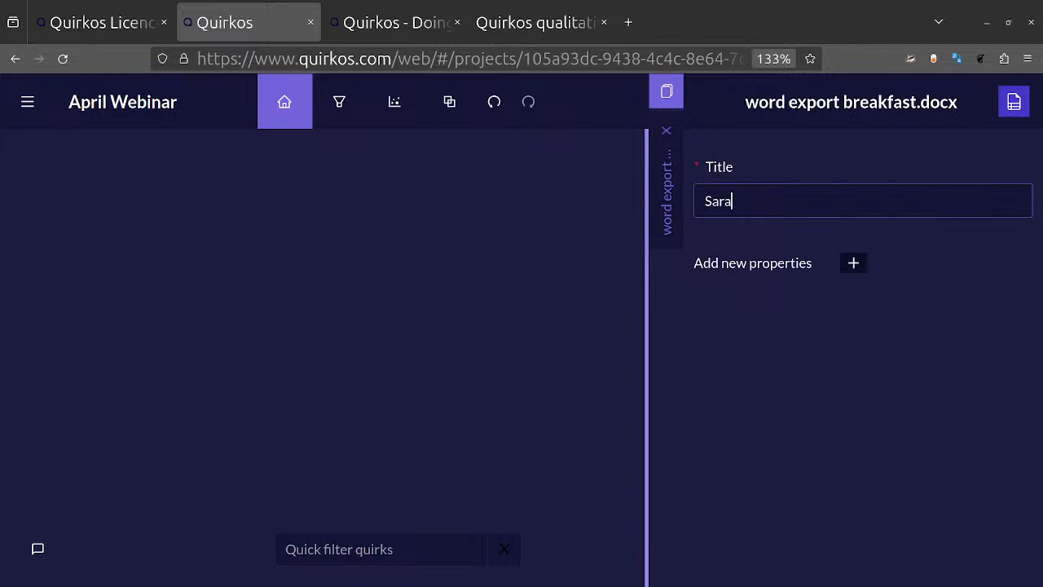
# Step: Create a new source property named Age with the value 33 and save it
pyautogui.click(860, 273)
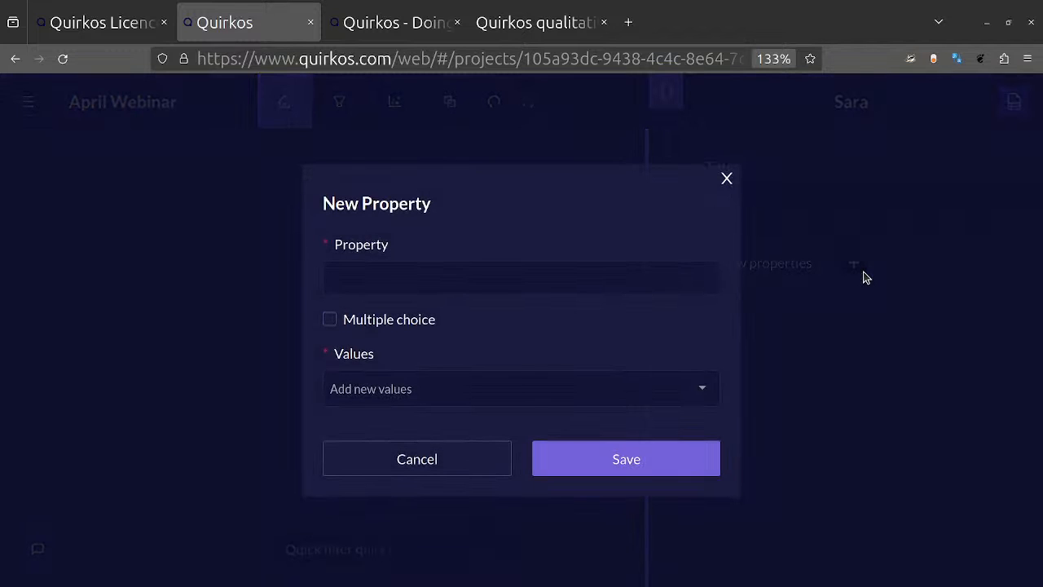
pyautogui.click(561, 280)
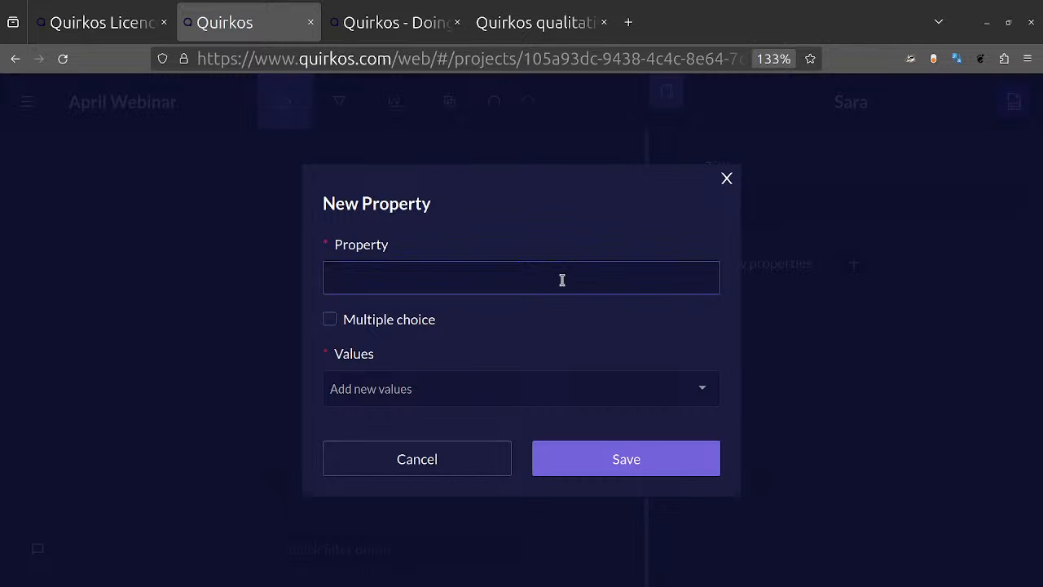
pyautogui.write('Age')
pyautogui.click(406, 390)
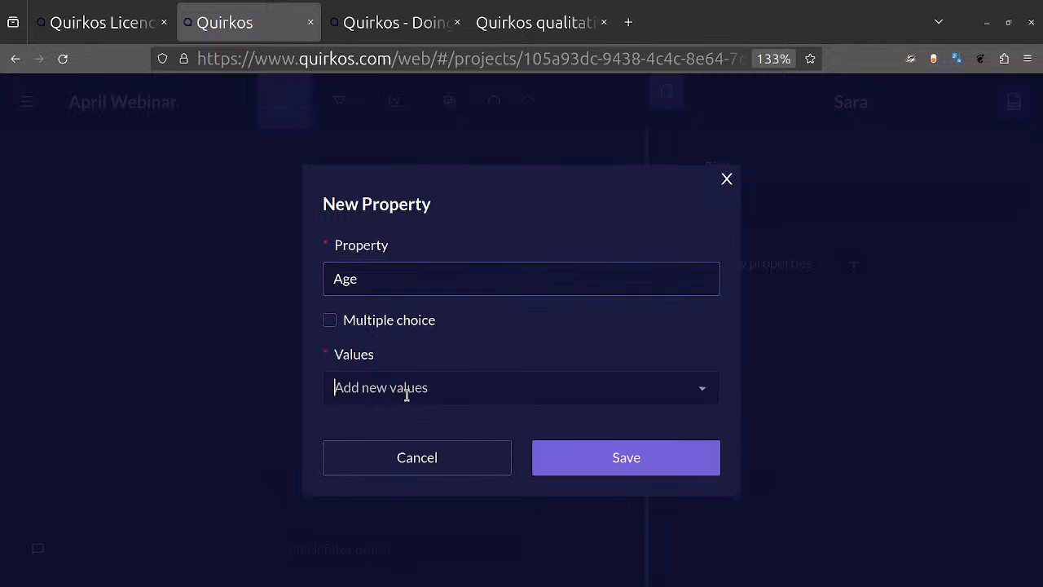
pyautogui.write('33')
pyautogui.press('Return')
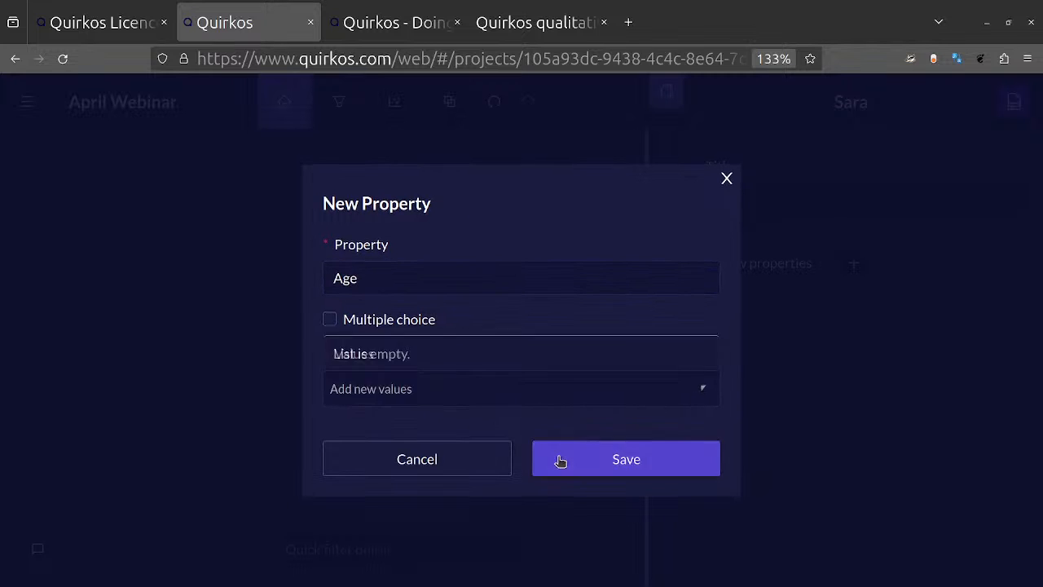
pyautogui.click(559, 457)
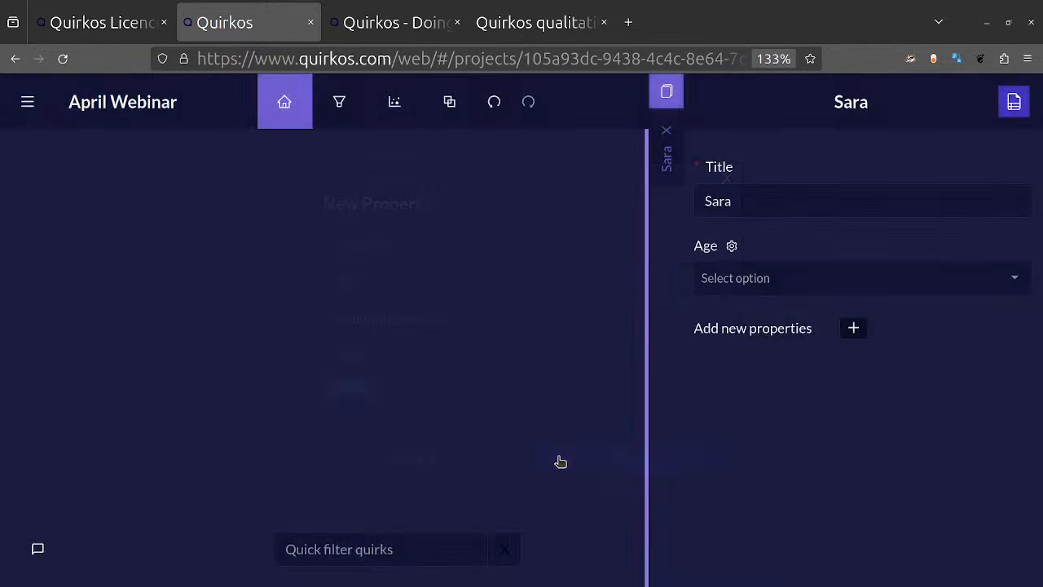
# Step: Pick 33 as the source's Age and replace it with a new value of 45
pyautogui.click(831, 277)
pyautogui.click(748, 313)
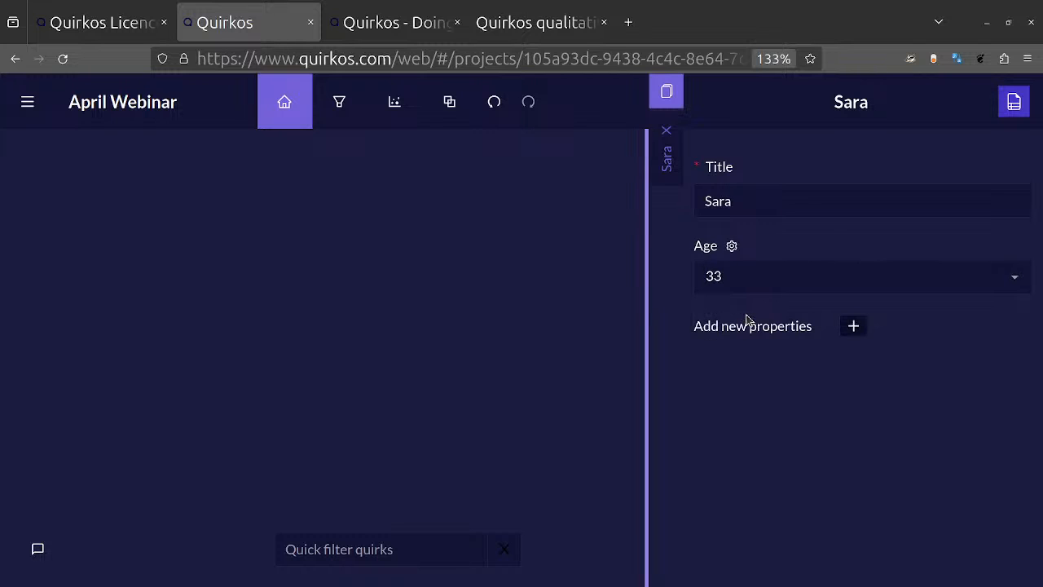
pyautogui.click(822, 274)
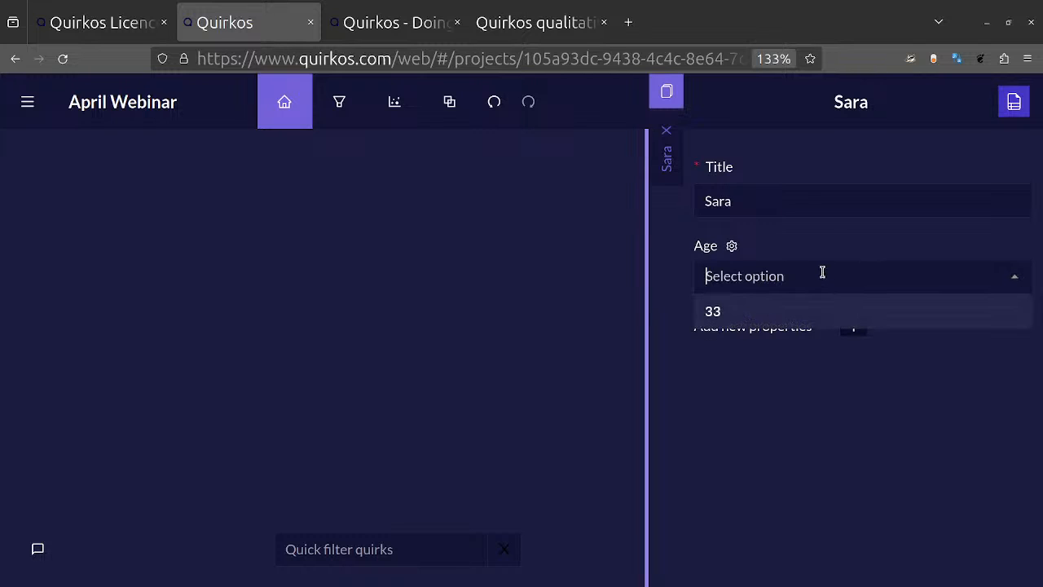
pyautogui.write('45')
pyautogui.press('Return')
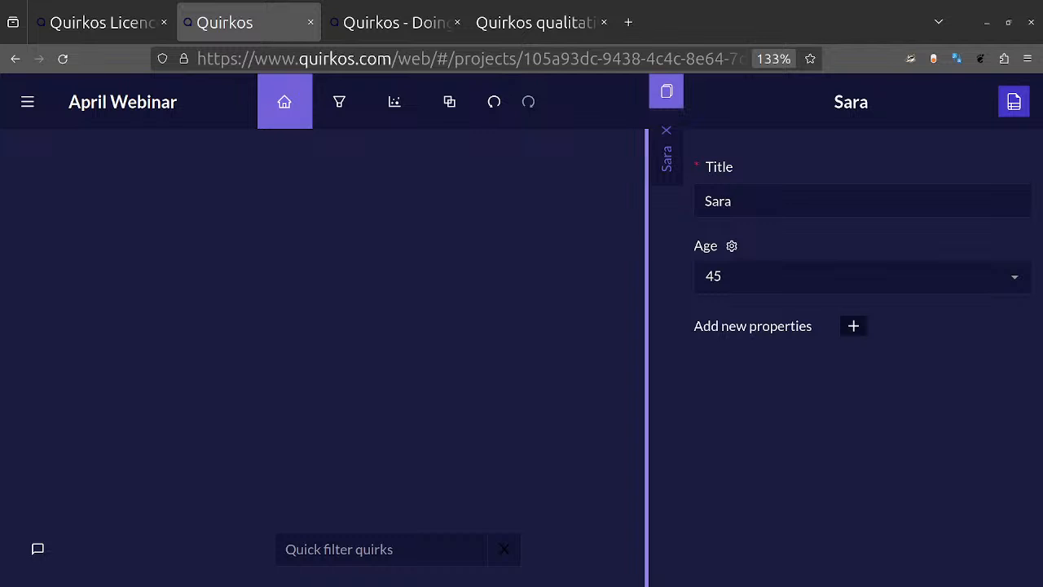
# Step: Start a new source property named Location and add Edinburgh as its first value
pyautogui.click(857, 329)
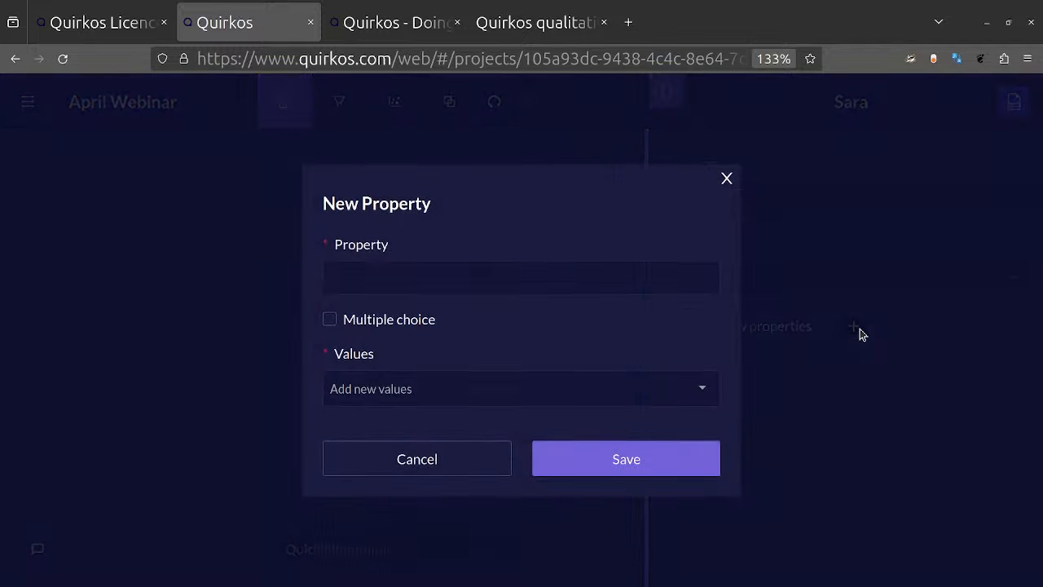
pyautogui.click(471, 282)
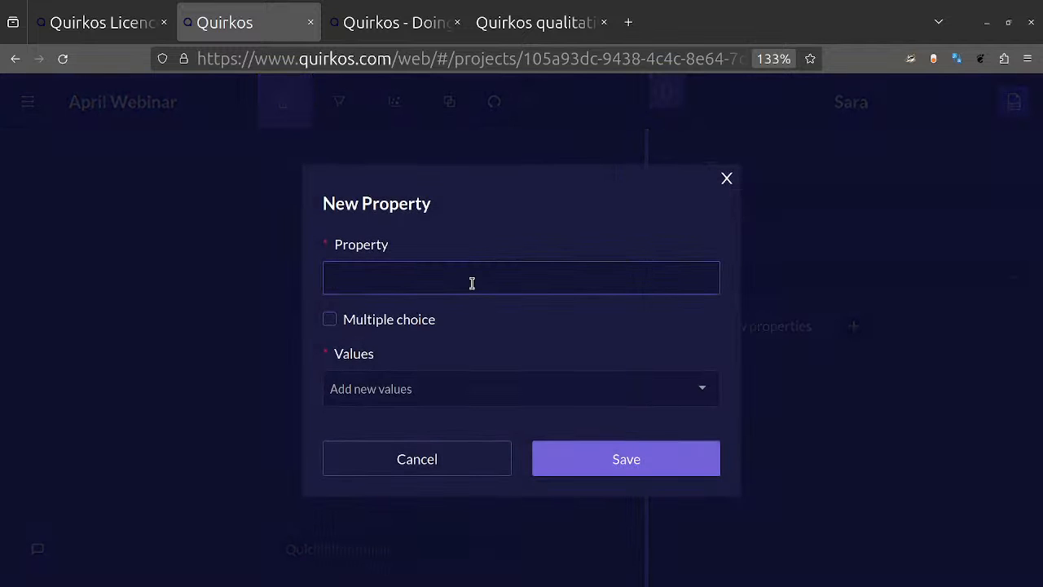
pyautogui.write('Location')
pyautogui.press('Tab')
pyautogui.press('Tab')
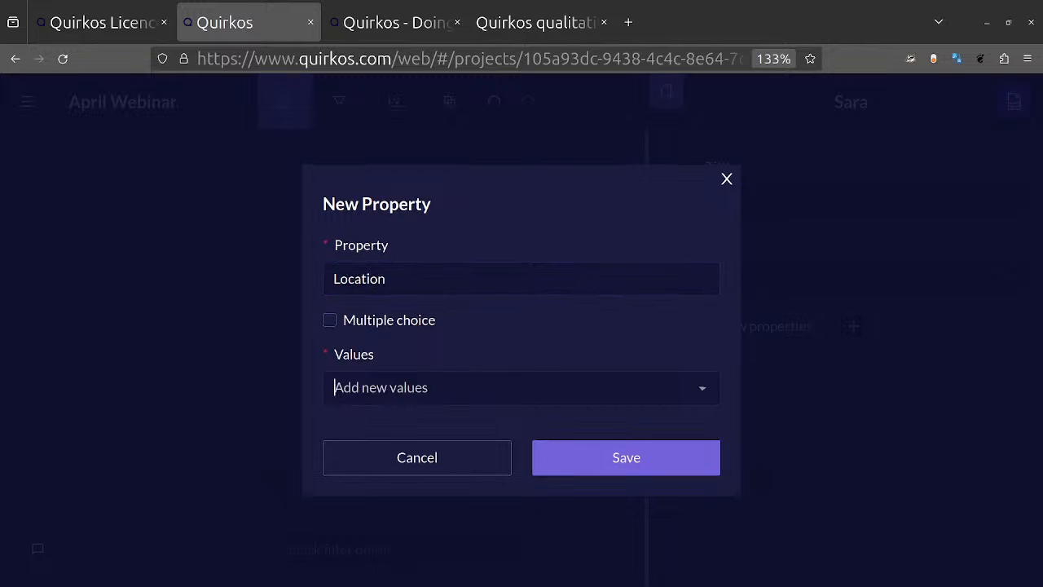
pyautogui.write('Edinburgh')
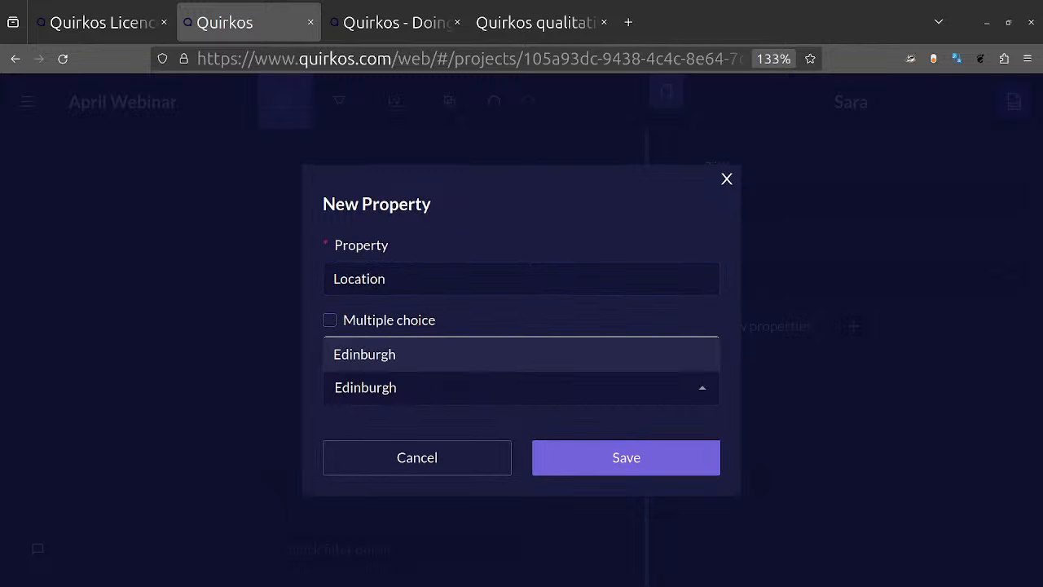
pyautogui.press('Return')
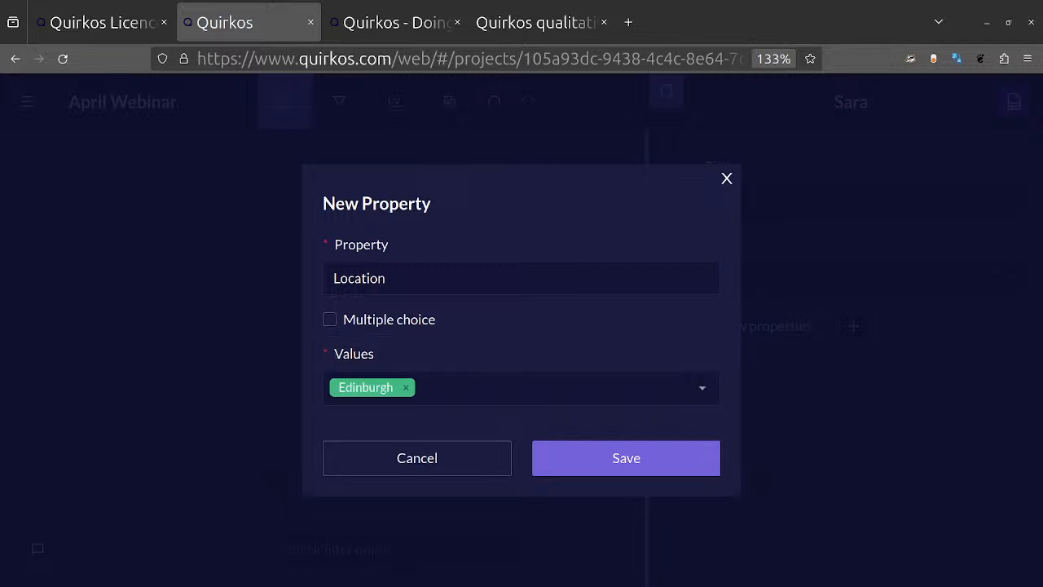
# Step: Complete the Location property with the values Glasgow and London, and set the source's Location to Edinburgh
pyautogui.click(491, 397)
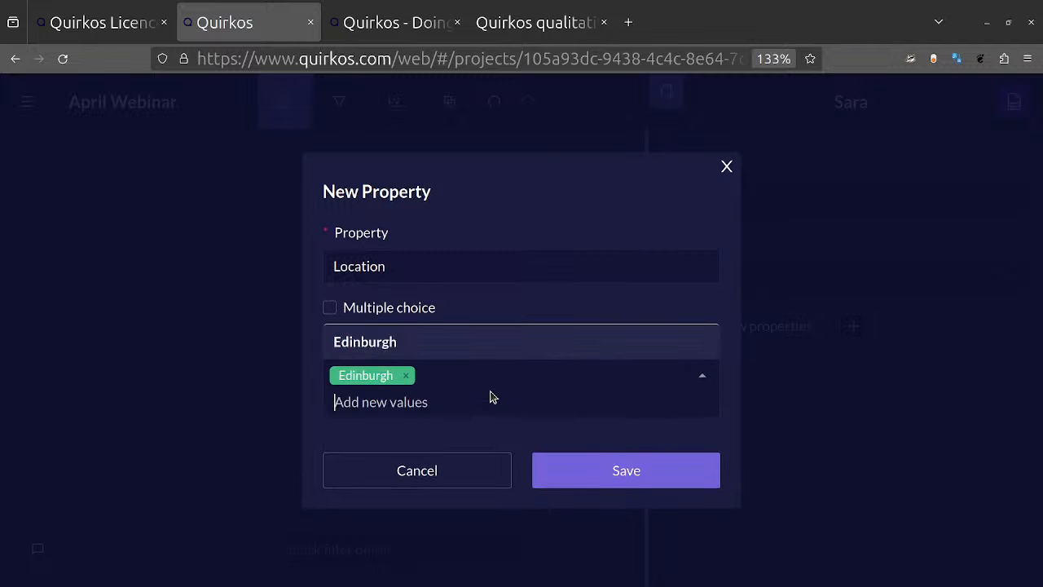
pyautogui.write('Glasgow')
pyautogui.press('Return')
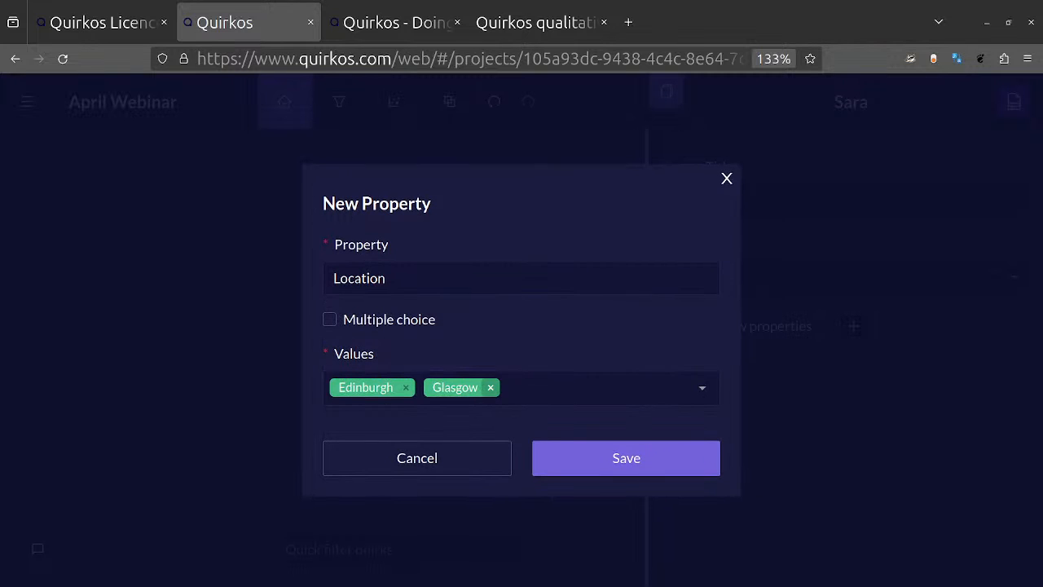
pyautogui.click(619, 388)
pyautogui.write('Lon')
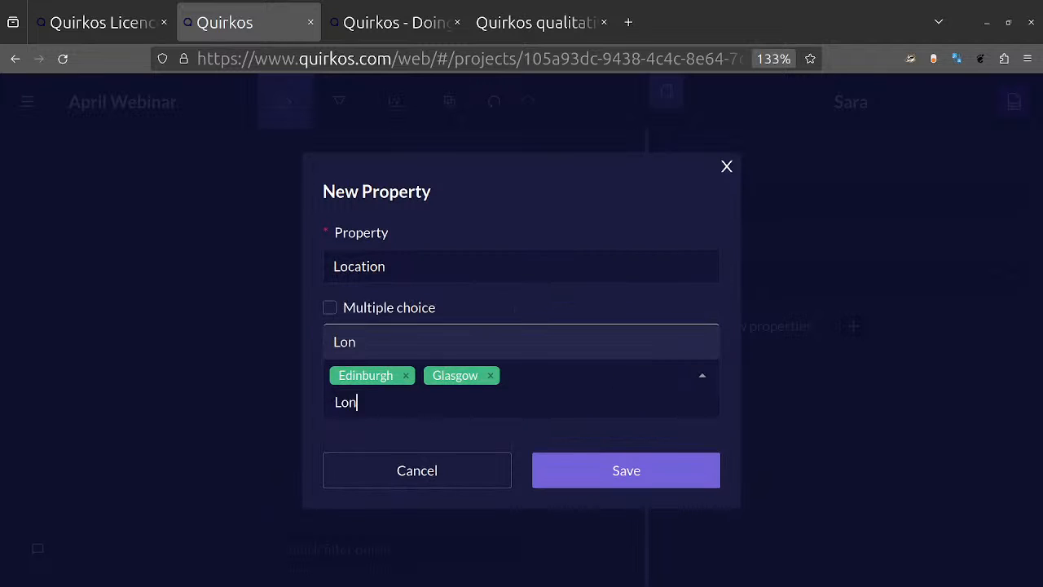
pyautogui.write('don')
pyautogui.press('Return')
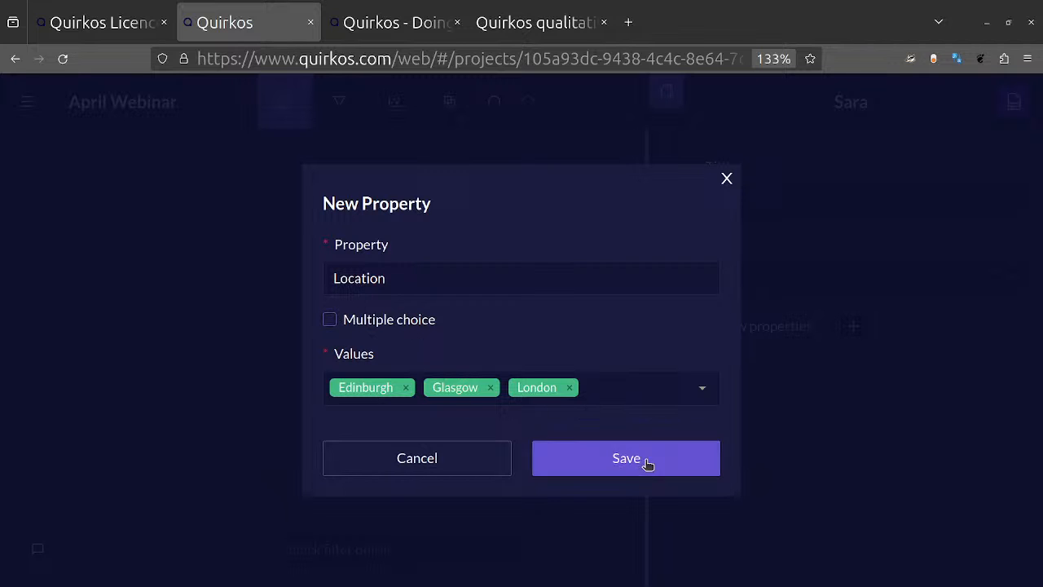
pyautogui.click(647, 459)
pyautogui.click(1015, 357)
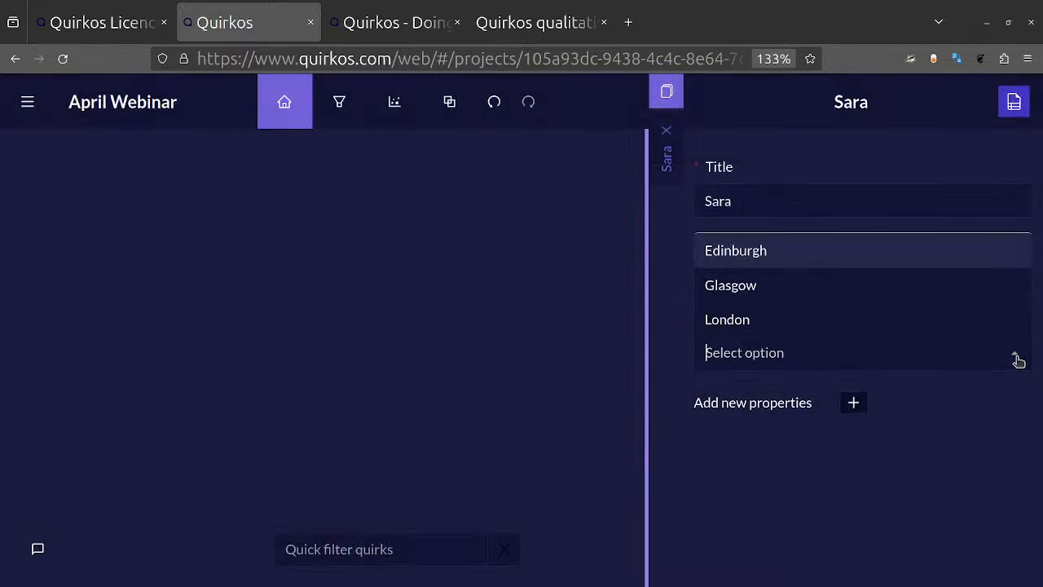
pyautogui.click(747, 259)
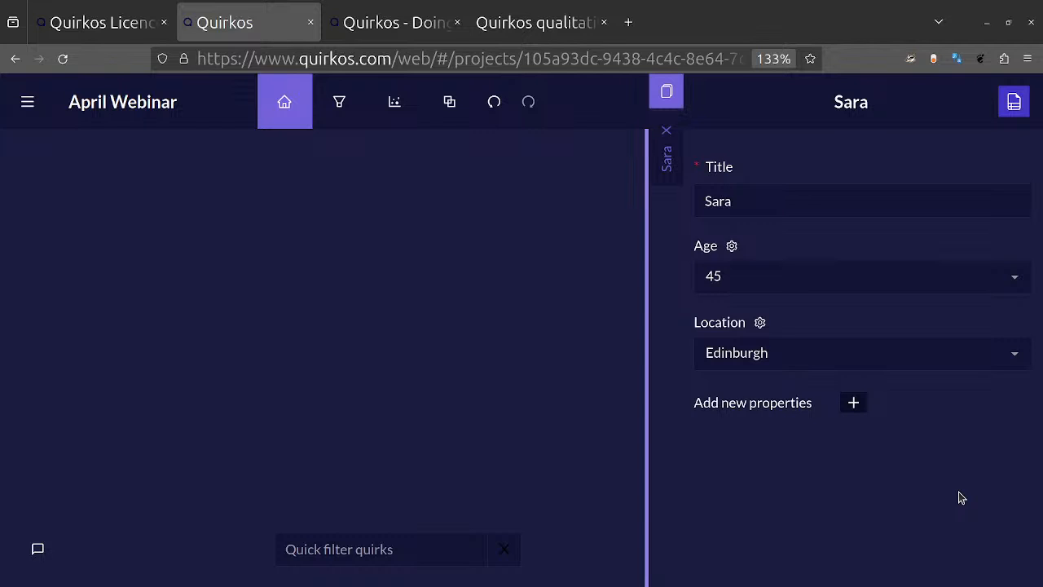
# Step: Create a new source property named Data type with the value Interviews and save it
pyautogui.click(855, 408)
pyautogui.click(471, 279)
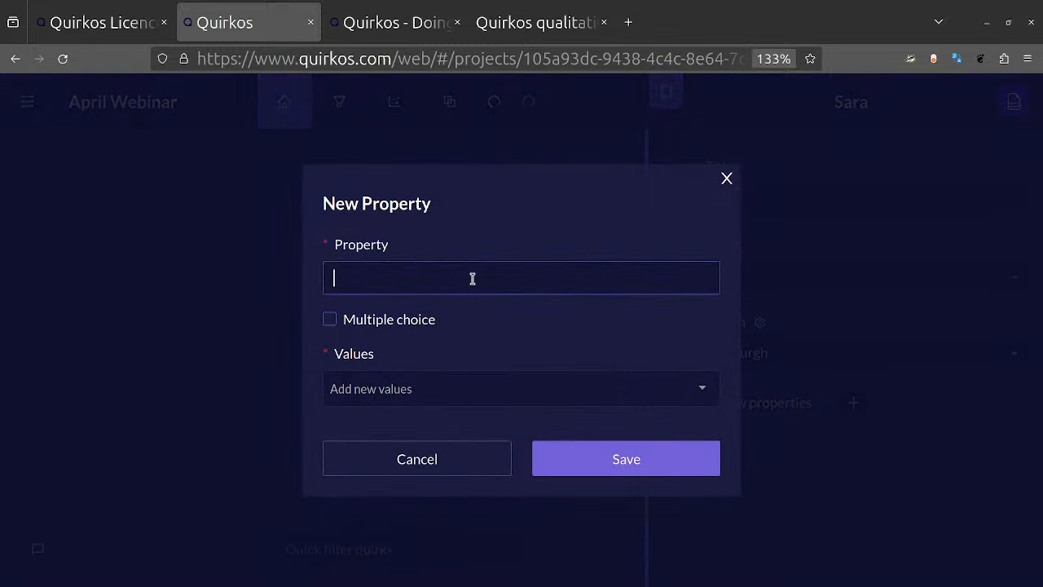
pyautogui.write('Data type')
pyautogui.click(436, 381)
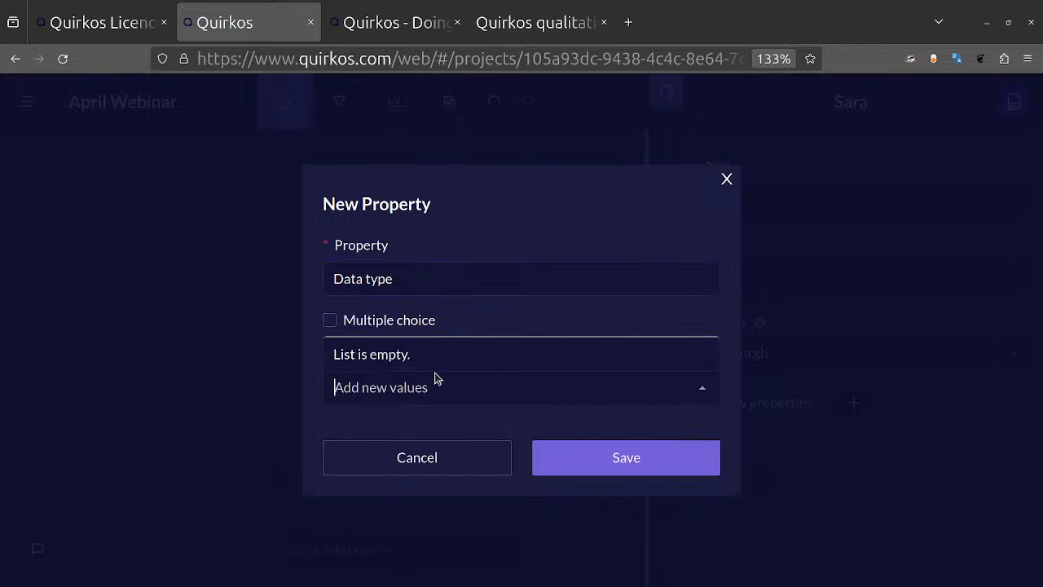
pyautogui.write('Interviews')
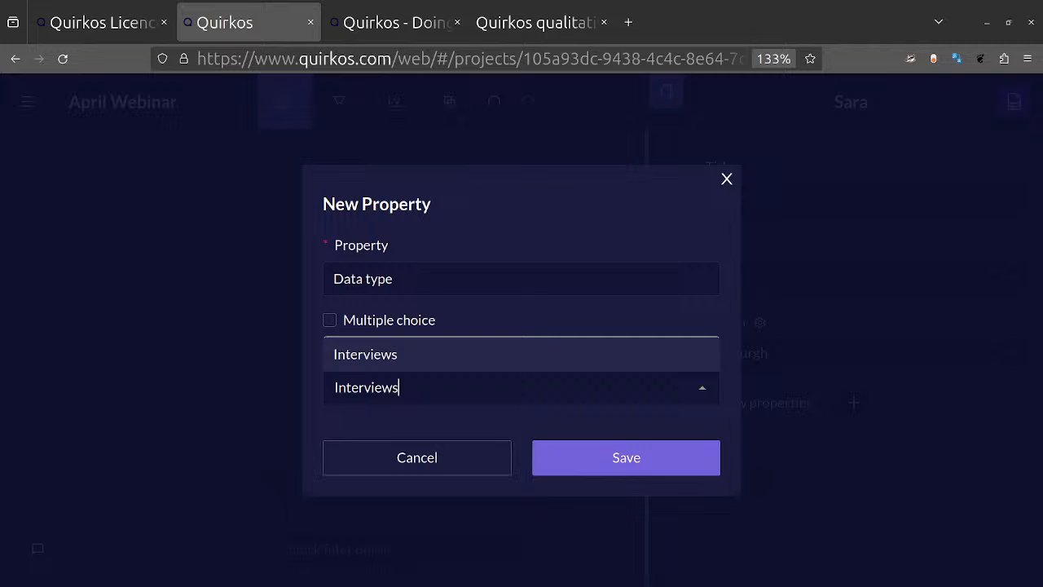
pyautogui.press('Return')
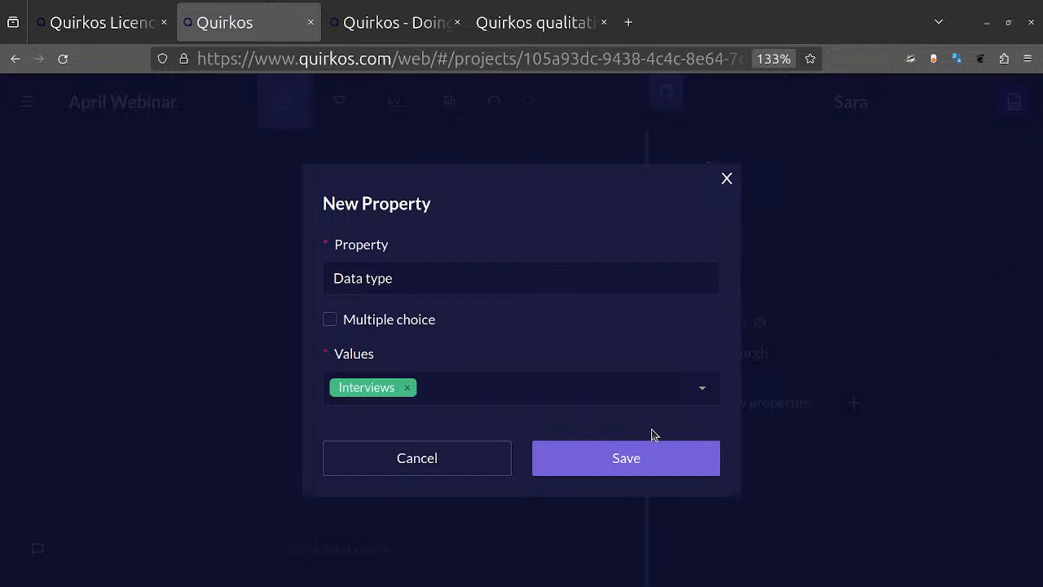
pyautogui.click(654, 459)
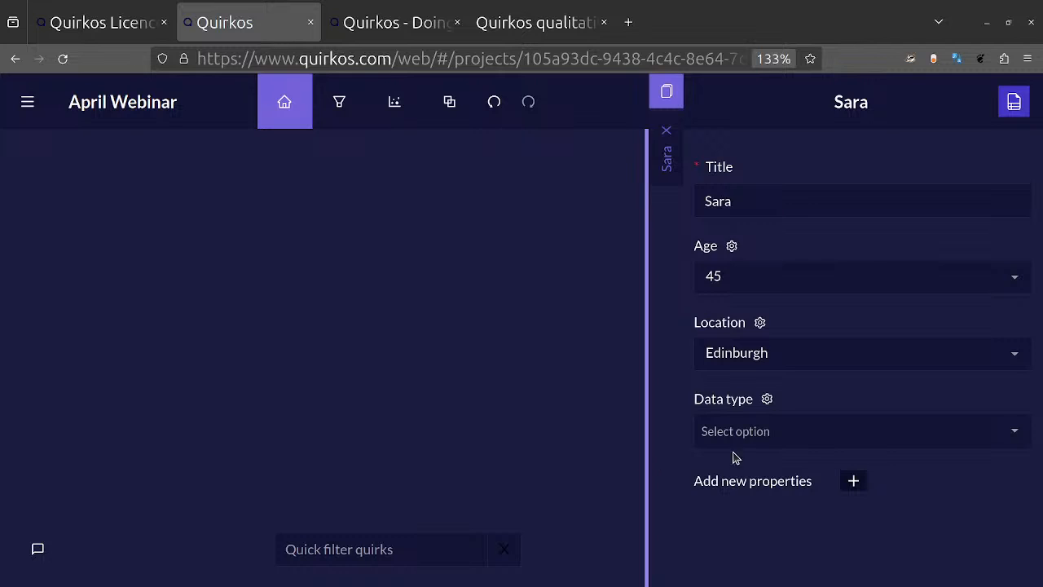
# Step: Set the source's Data type to Interviews and return to the source text
pyautogui.click(767, 444)
pyautogui.click(749, 397)
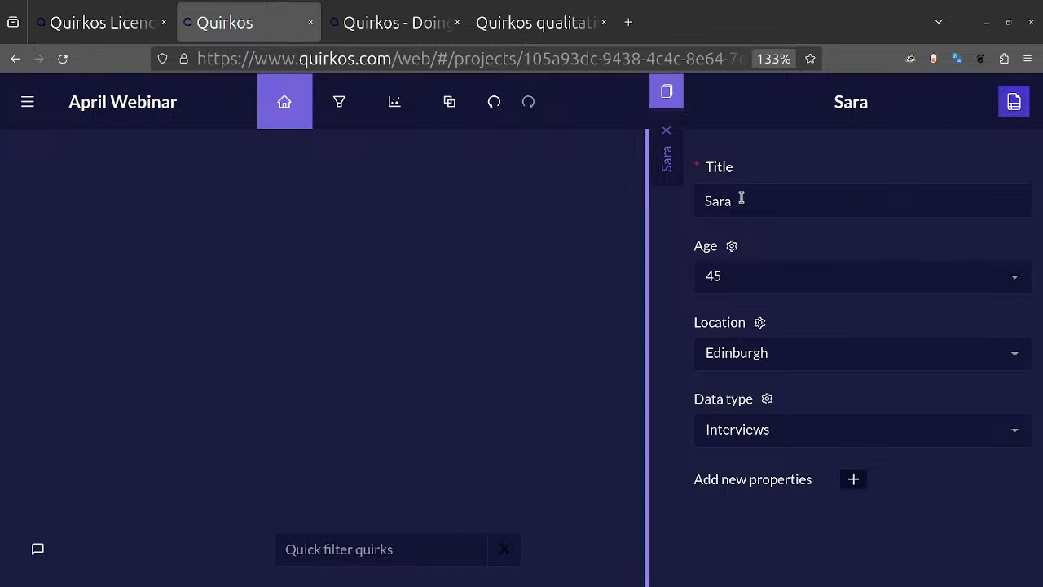
pyautogui.click(1014, 101)
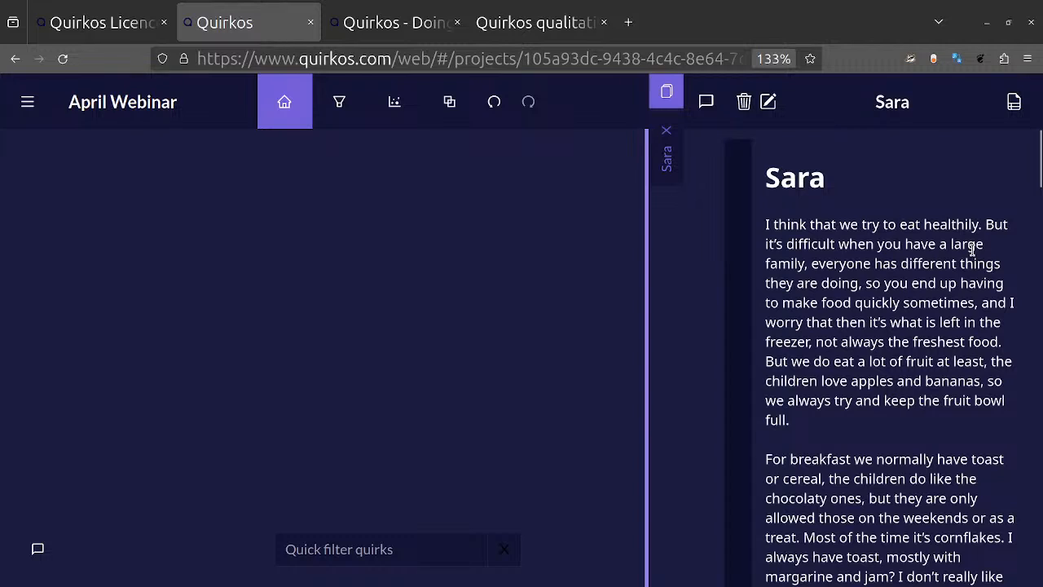
# Step: Edit the source text to delete the participant's name heading above the first paragraph, and save the edit
pyautogui.click(768, 102)
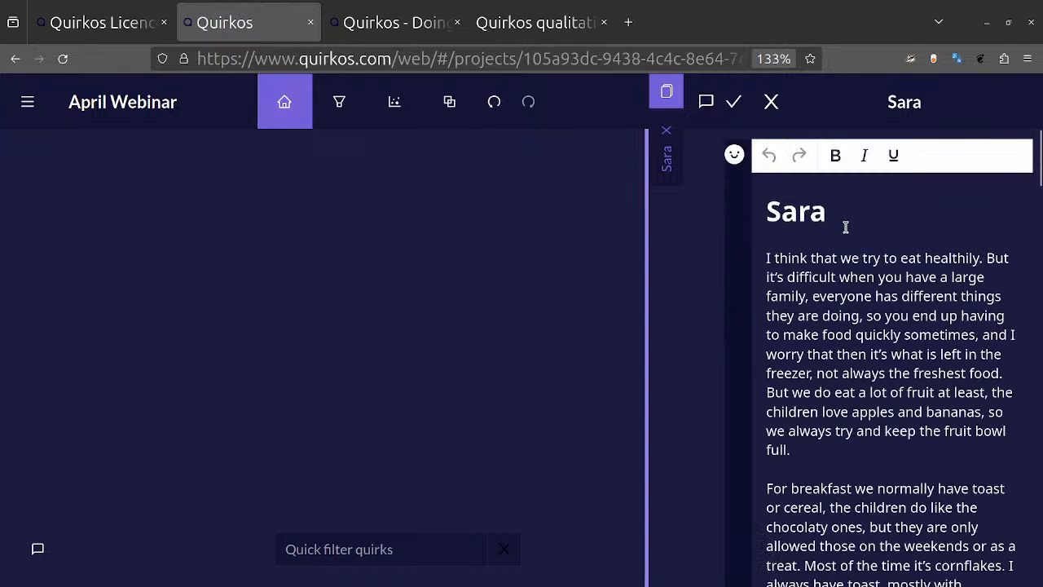
pyautogui.doubleClick(845, 227)
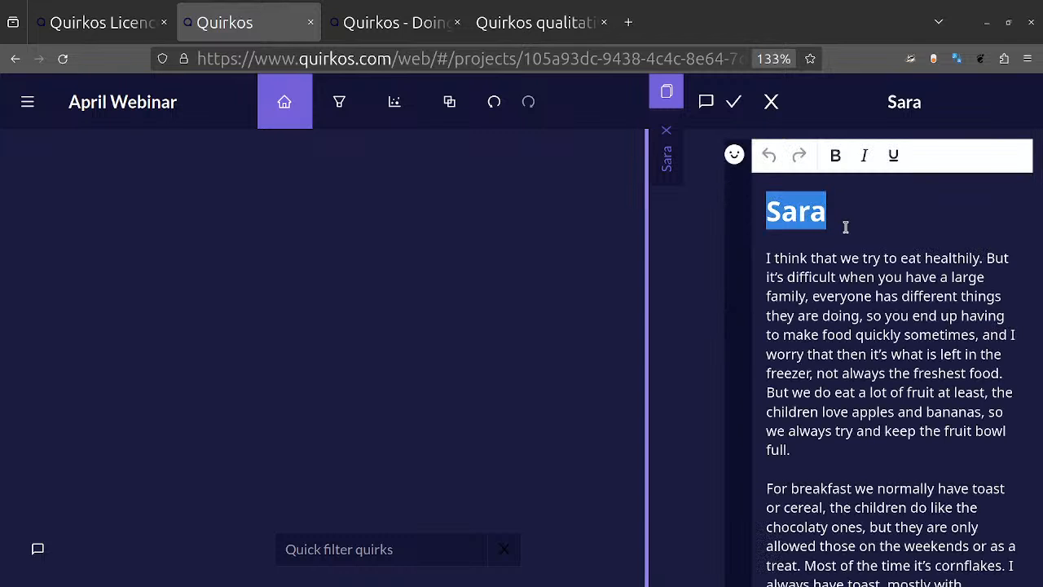
pyautogui.press('BackSpace')
pyautogui.press('Delete')
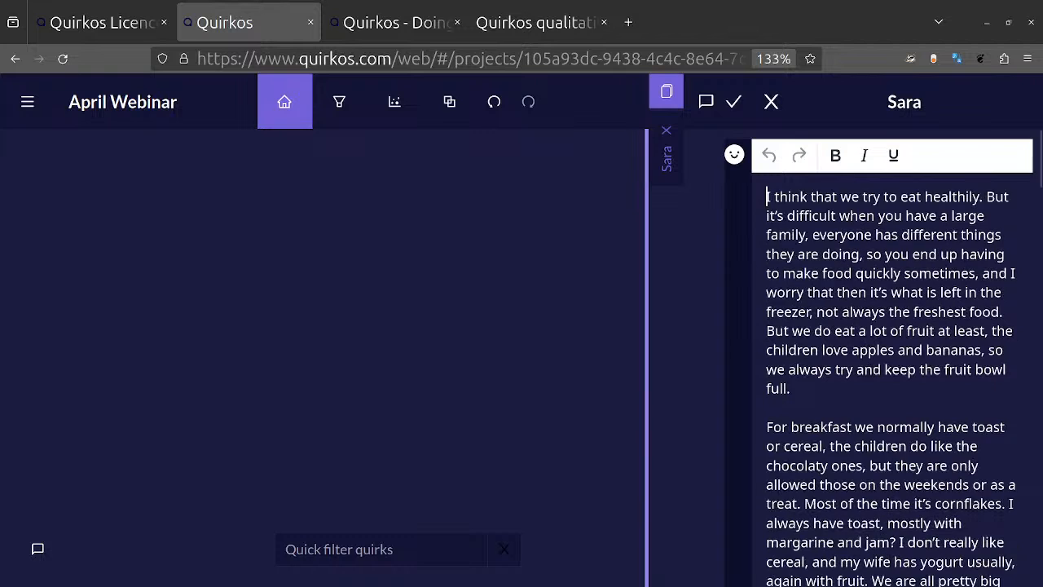
pyautogui.click(734, 102)
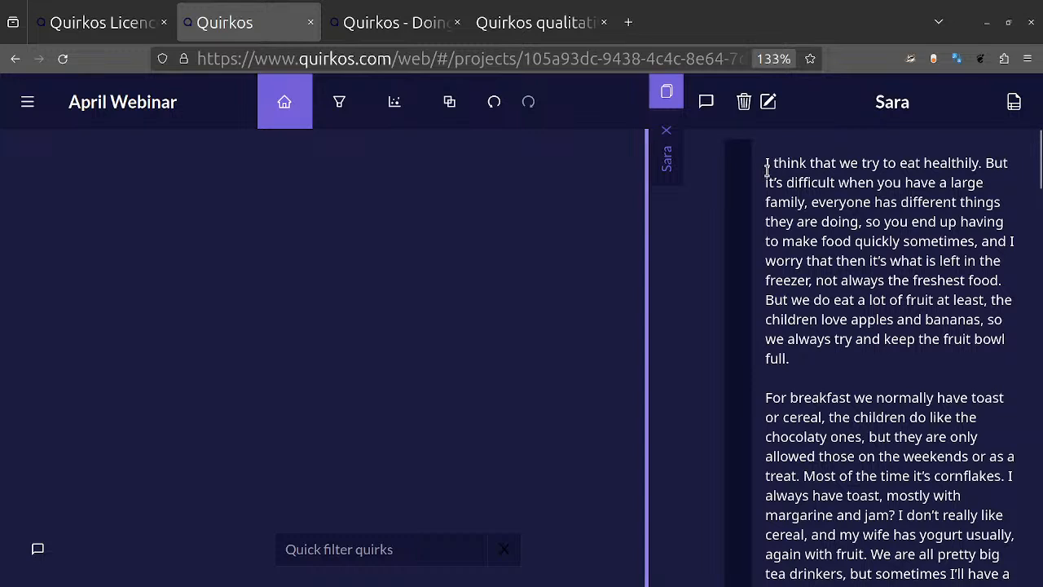
# Step: Start a new quirk from the opening phrase "I think that we try to eat healthily" and title it Eating healthily
pyautogui.moveTo(766, 170)
pyautogui.mouseDown()
pyautogui.moveTo(978, 176)
pyautogui.moveTo(978, 160)
pyautogui.mouseUp()
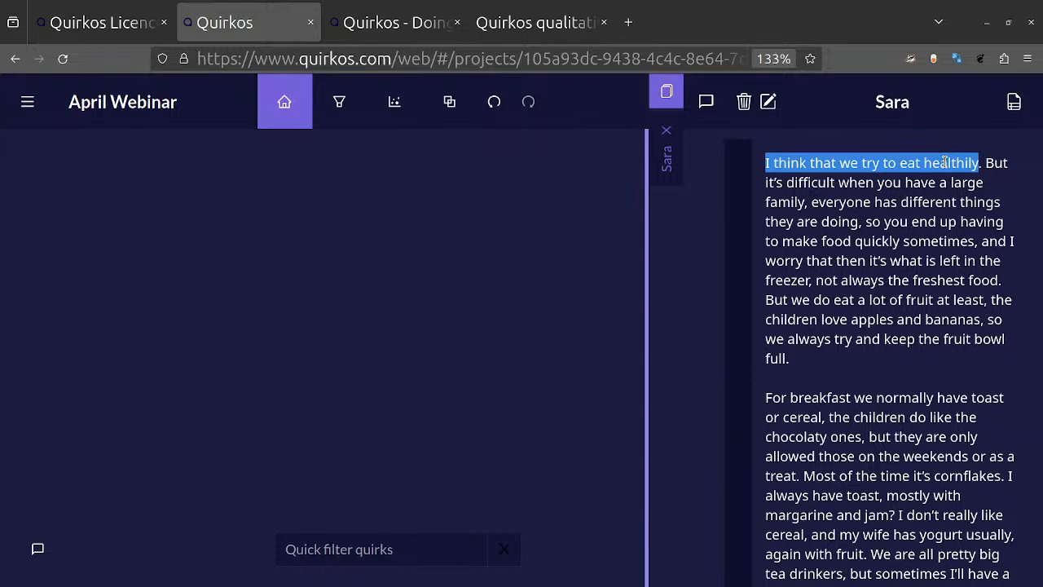
pyautogui.moveTo(945, 162); pyautogui.dragTo(448, 304)
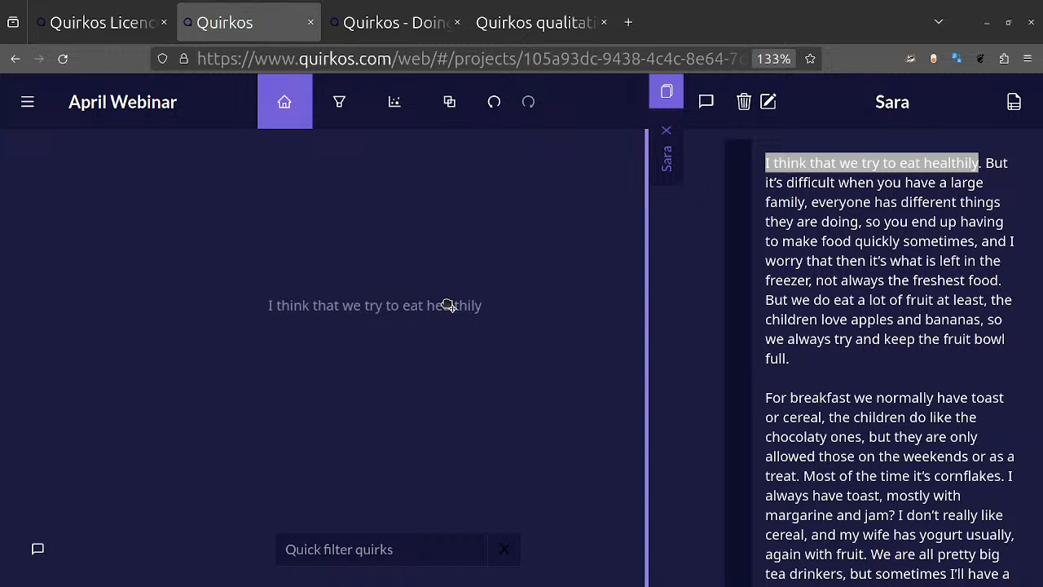
pyautogui.moveTo(448, 305)
pyautogui.mouseDown()
pyautogui.moveTo(521, 350)
pyautogui.moveTo(227, 313)
pyautogui.moveTo(649, 567)
pyautogui.moveTo(485, 291)
pyautogui.moveTo(431, 245)
pyautogui.mouseUp()
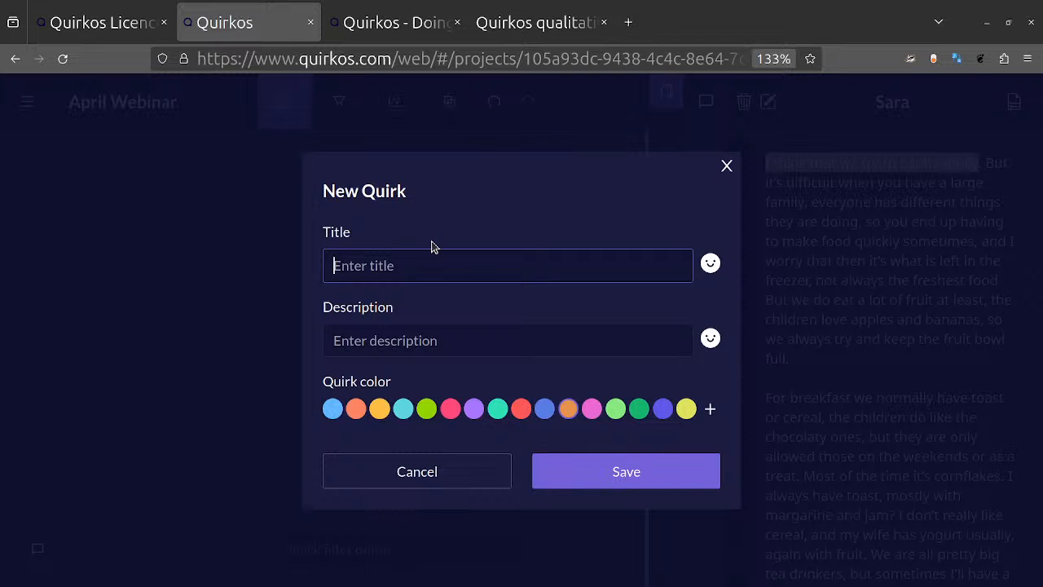
pyautogui.write('Eating')
pyautogui.write('healthily')
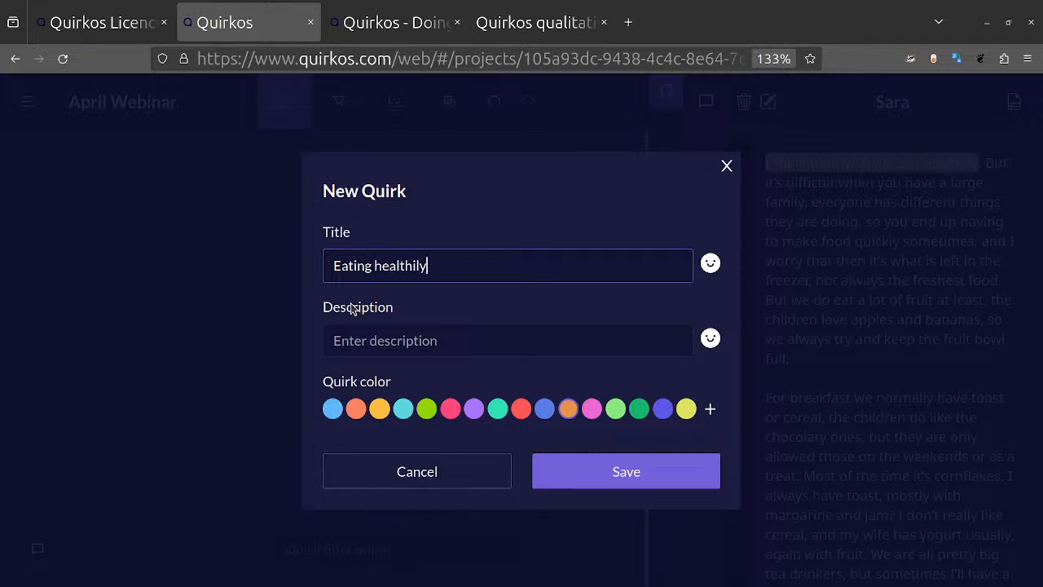
# Step: Enter the description "Any instance where people talk about healthy eating" for the new quirk
pyautogui.click(439, 343)
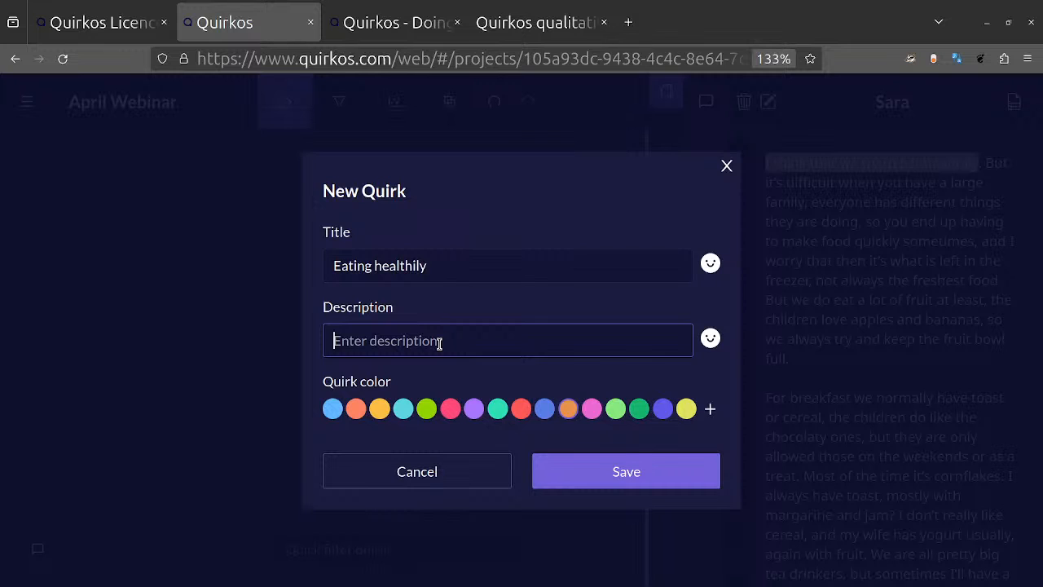
pyautogui.write('Any ins')
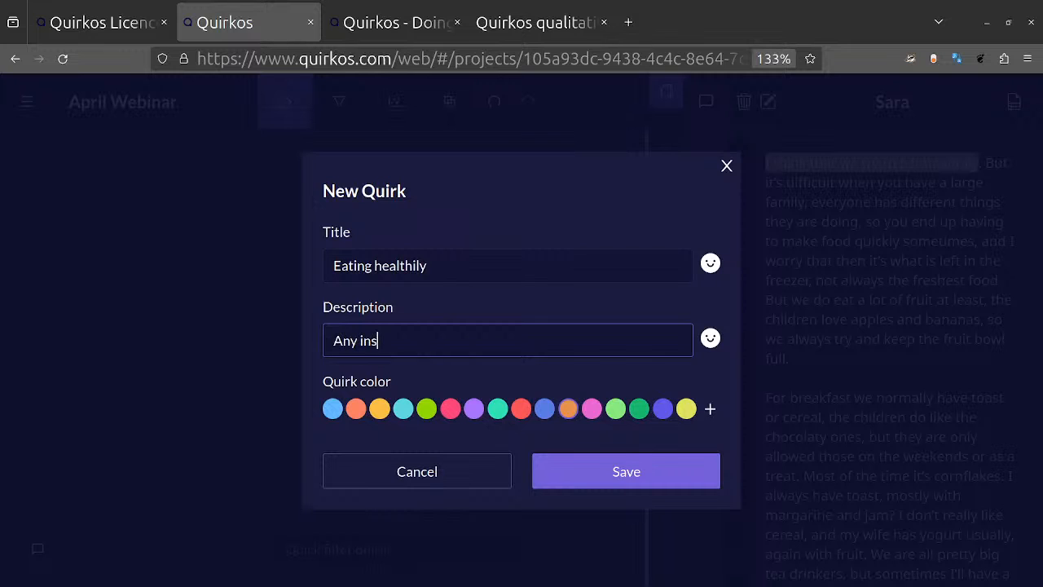
pyautogui.write('tance where people ')
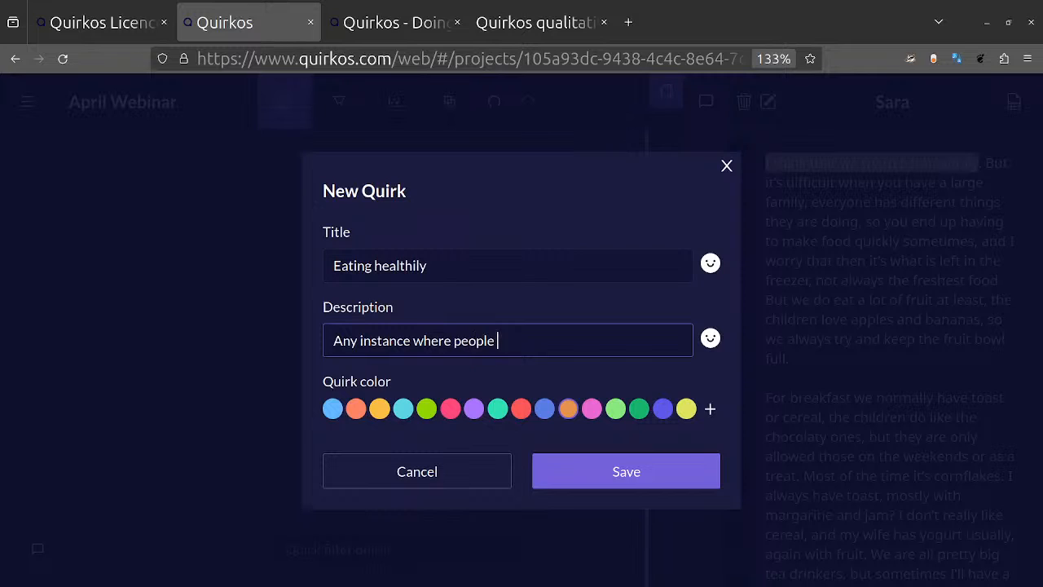
pyautogui.write('talk about he')
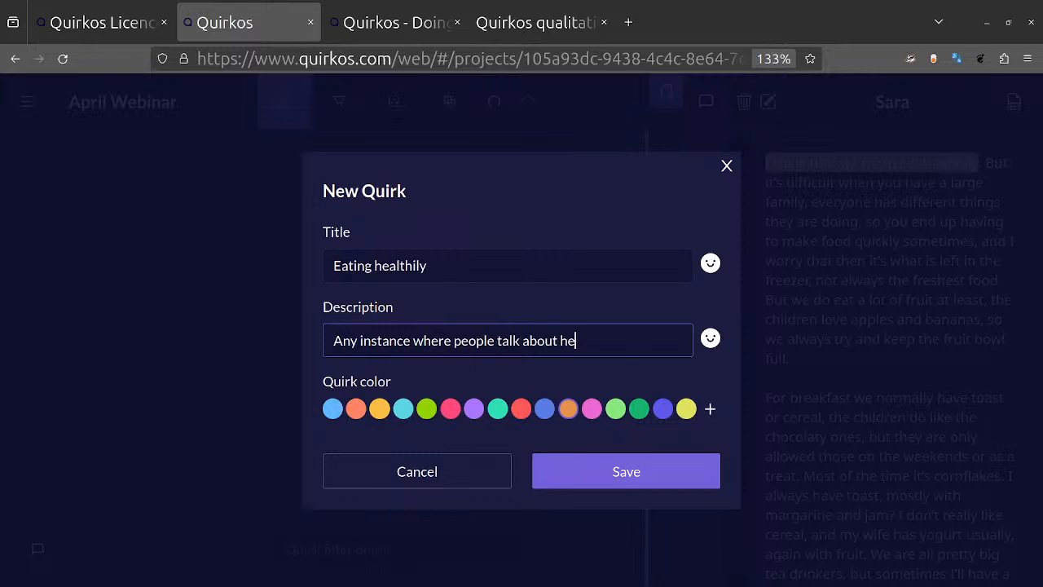
pyautogui.write('althy eating')
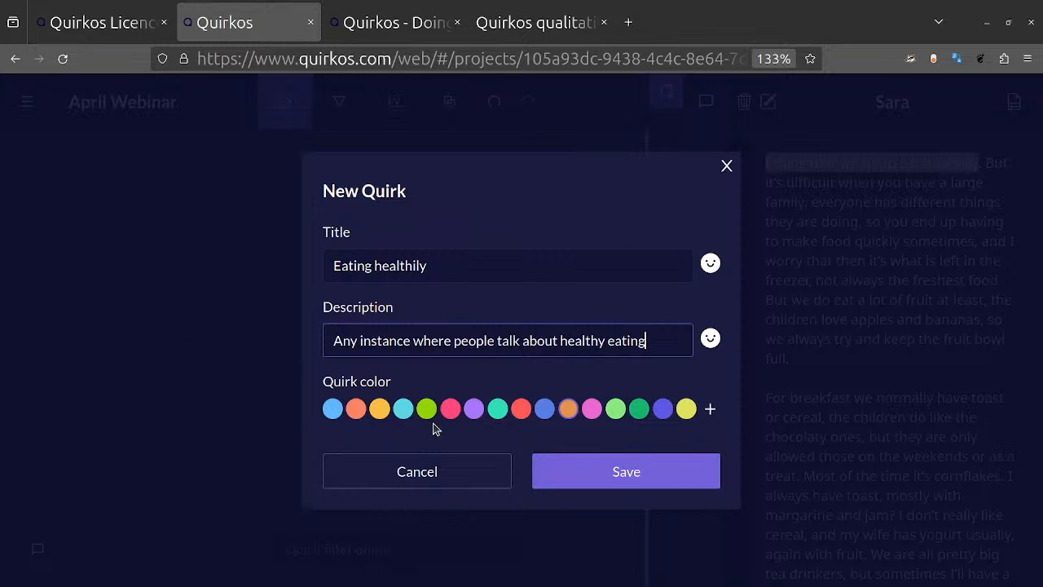
# Step: Give the Eating healthily quirk the custom dark red colour #712B18, save it and place it near the middle of the canvas
pyautogui.click(363, 408)
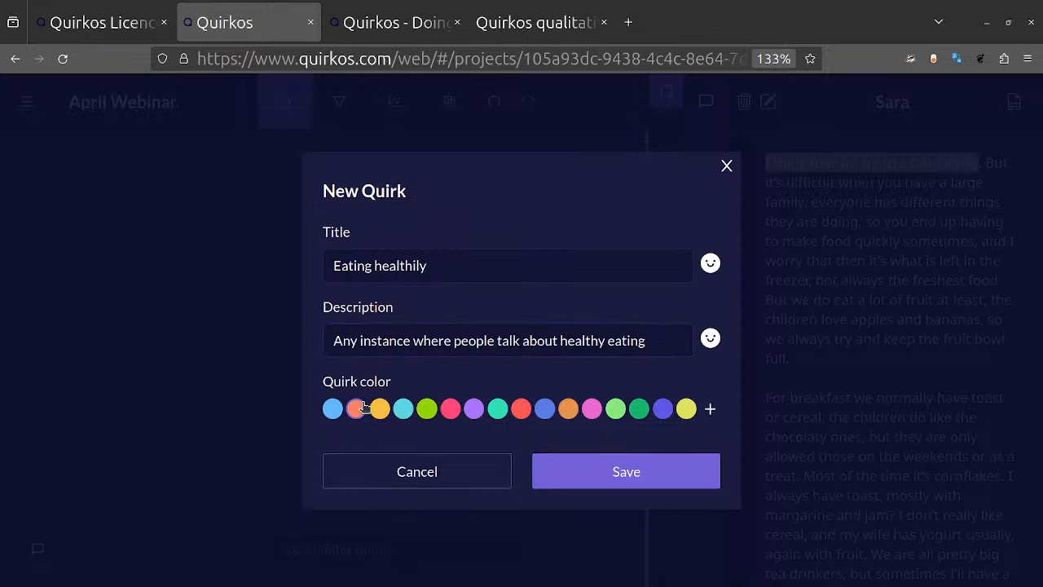
pyautogui.click(709, 410)
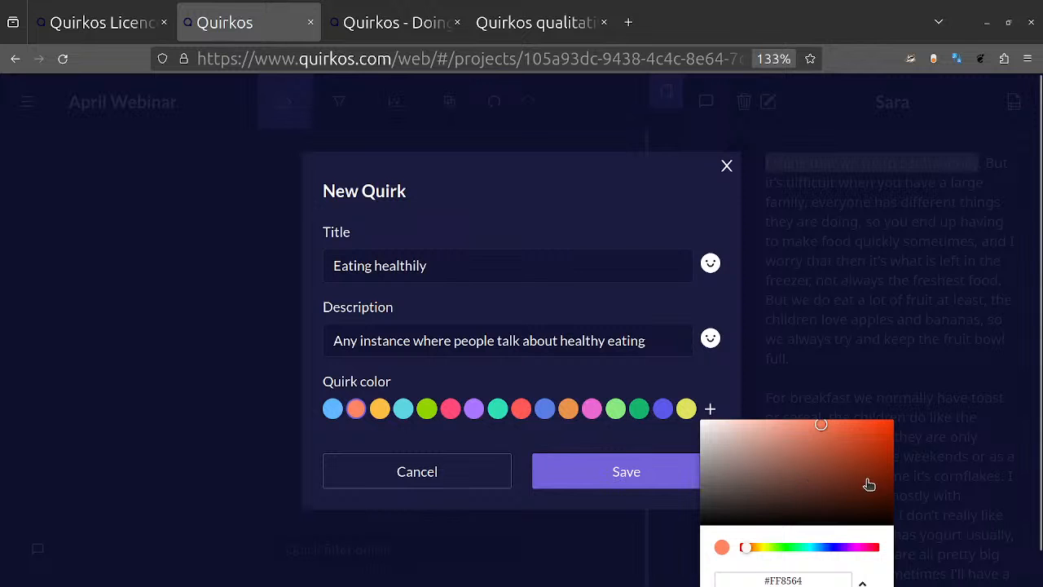
pyautogui.click(854, 485)
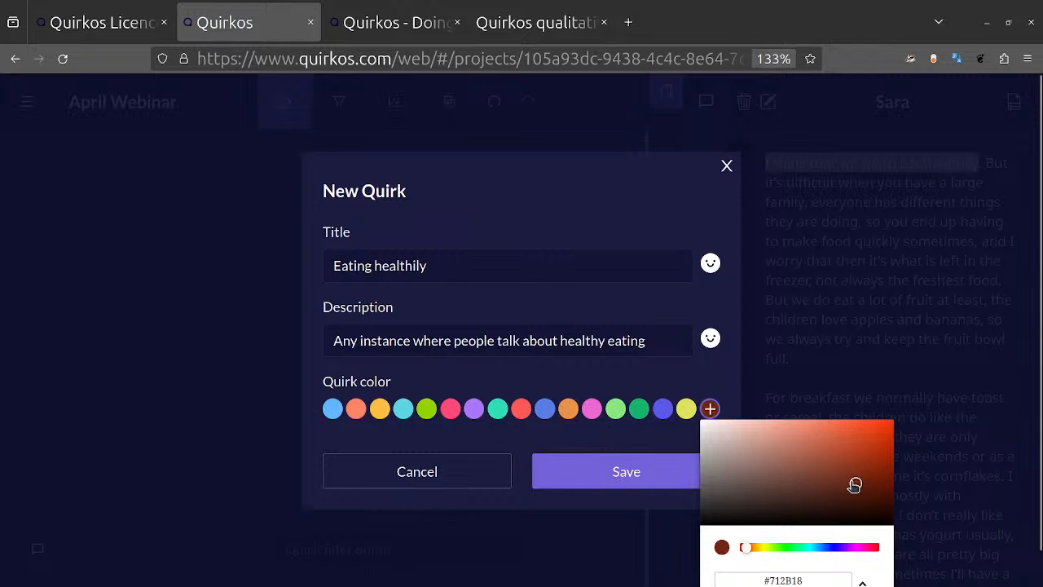
pyautogui.click(652, 440)
pyautogui.click(621, 467)
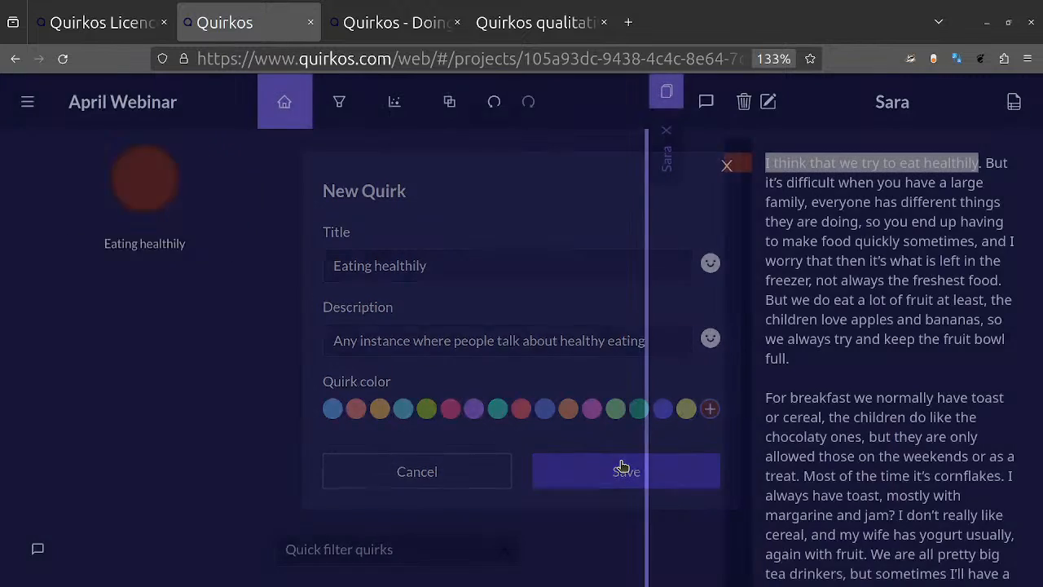
pyautogui.moveTo(444, 268)
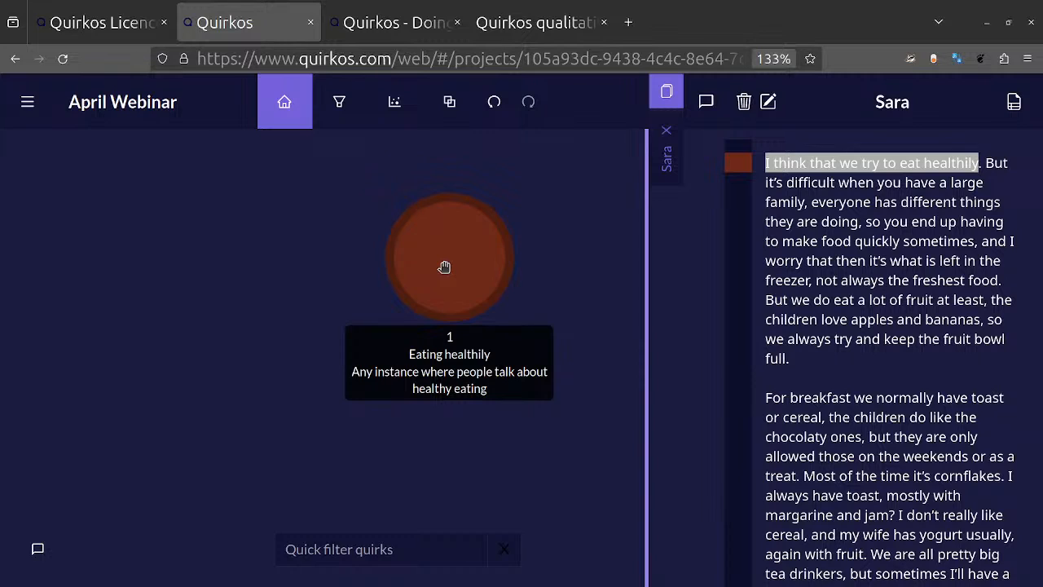
pyautogui.click(813, 211)
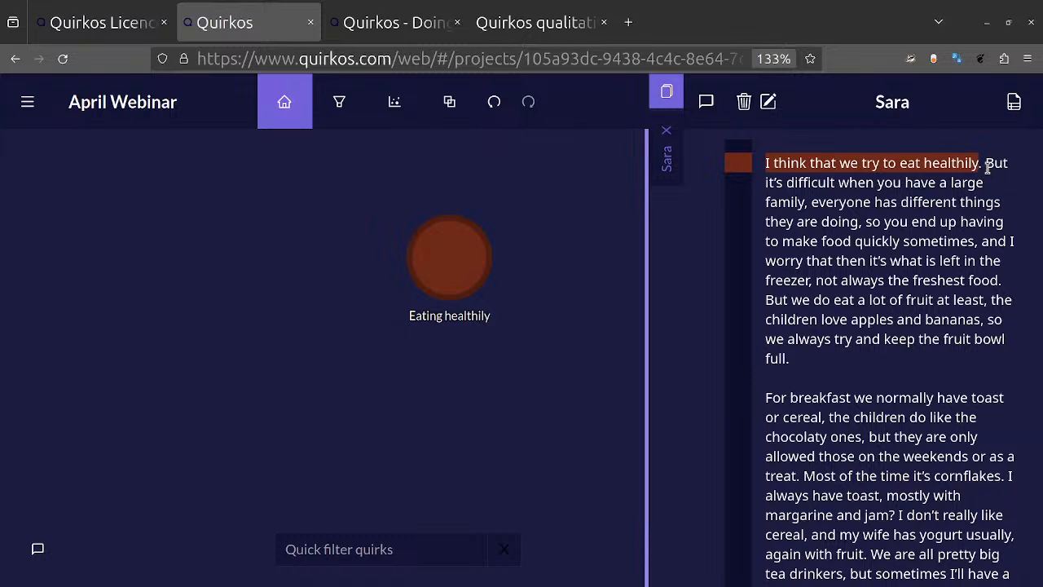
# Step: Code the passage from "But it's difficult" to "quickly sometimes" to a new turquoise quirk titled Family issues
pyautogui.moveTo(984, 163)
pyautogui.mouseDown()
pyautogui.moveTo(900, 241)
pyautogui.moveTo(976, 241)
pyautogui.mouseUp()
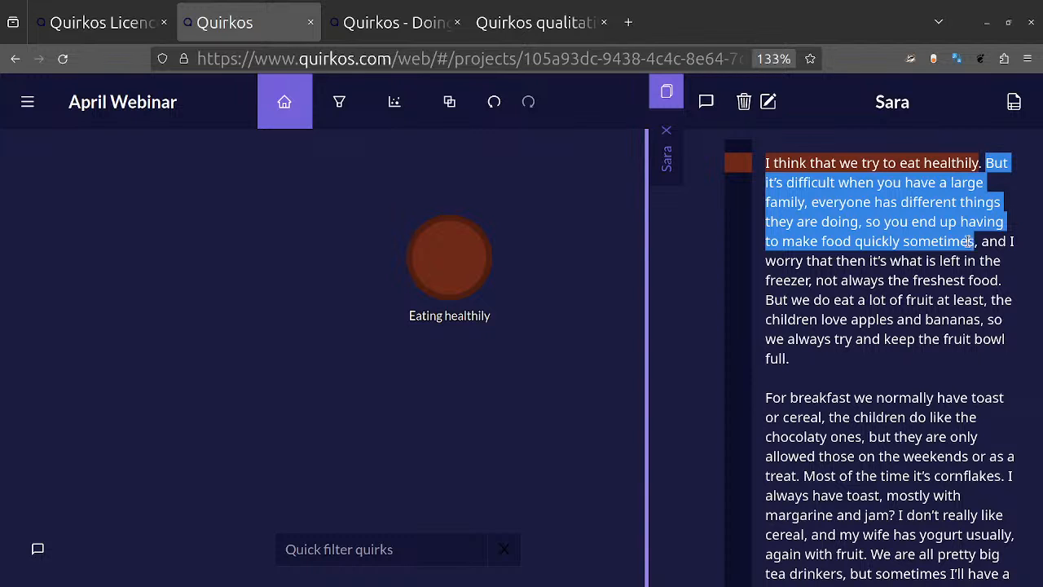
pyautogui.moveTo(975, 241); pyautogui.dragTo(258, 303)
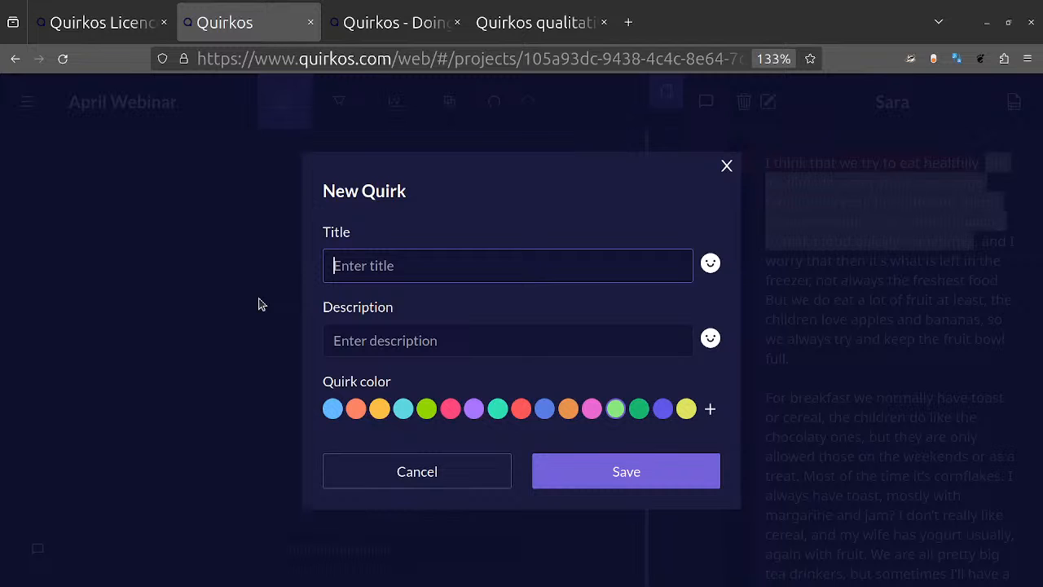
pyautogui.write('Family issue')
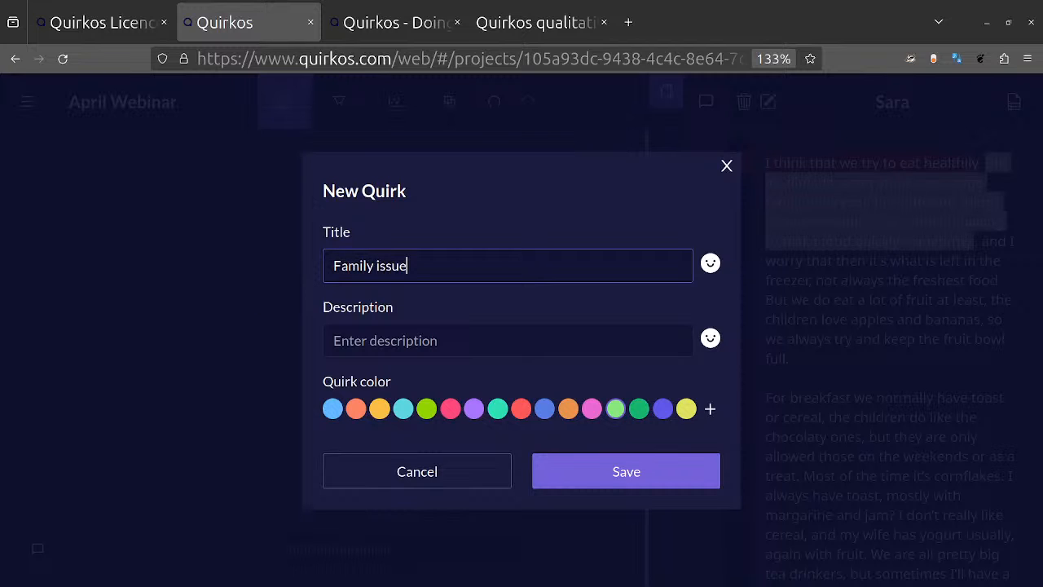
pyautogui.write('s')
pyautogui.click(404, 410)
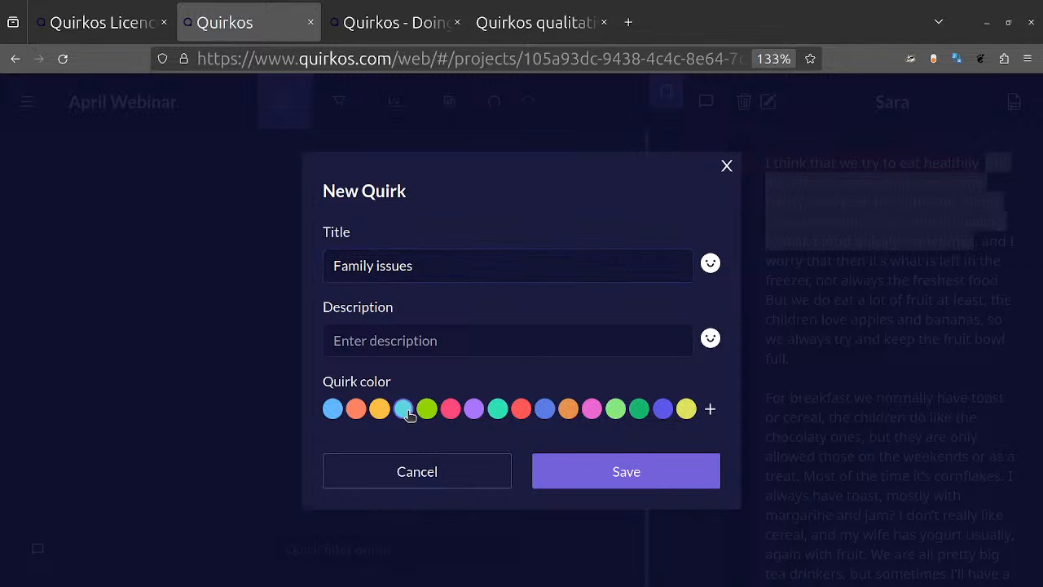
pyautogui.click(671, 483)
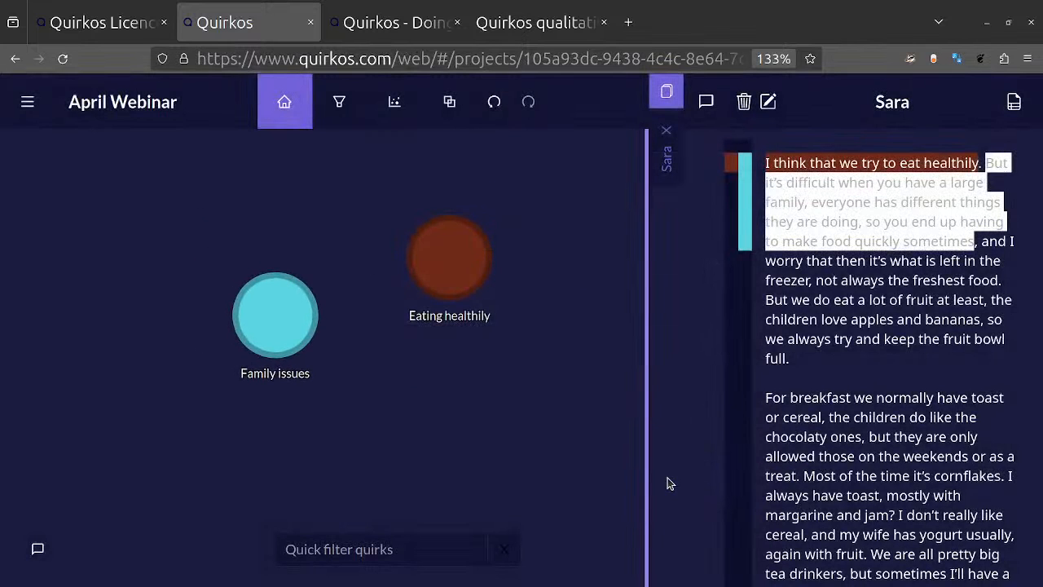
pyautogui.click(884, 334)
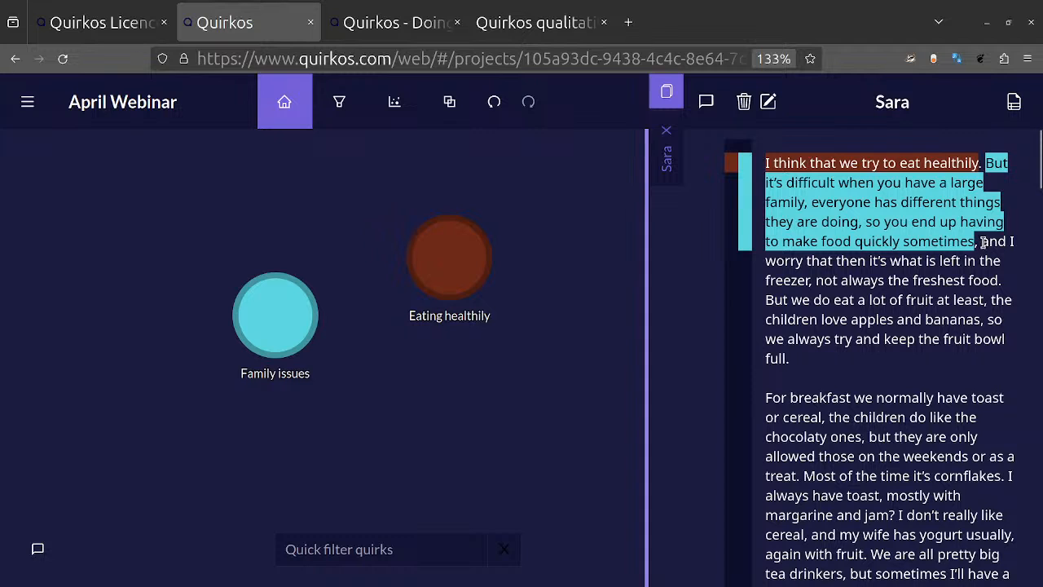
# Step: Code the passage from "and I worry" to "the freshest food" to Eating healthily and to a new quirk titled Junk foodf
pyautogui.moveTo(983, 242); pyautogui.dragTo(1018, 283)
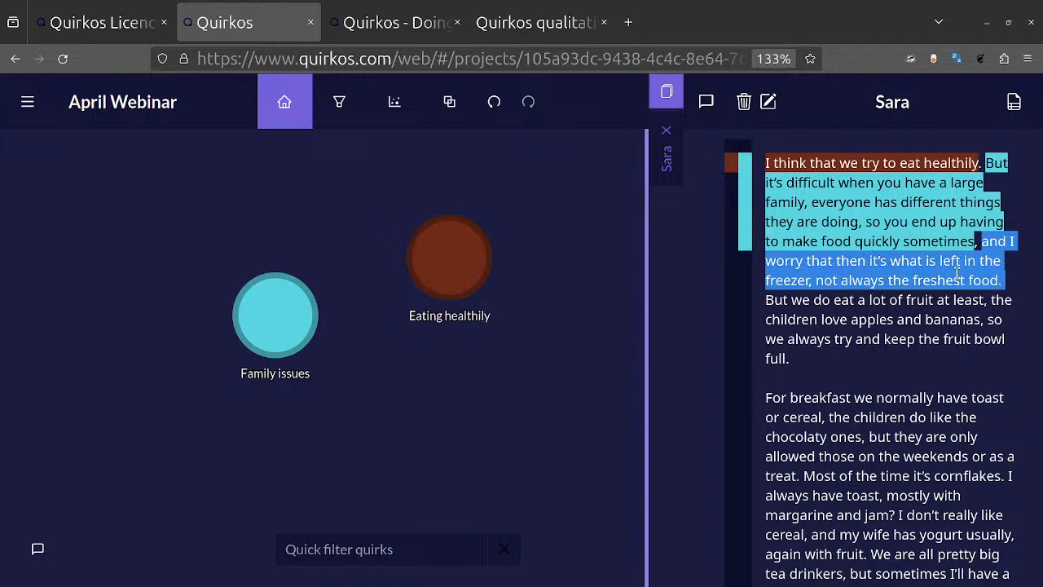
pyautogui.moveTo(957, 275); pyautogui.dragTo(436, 271)
pyautogui.moveTo(941, 275); pyautogui.dragTo(505, 444)
pyautogui.write('Junk g')
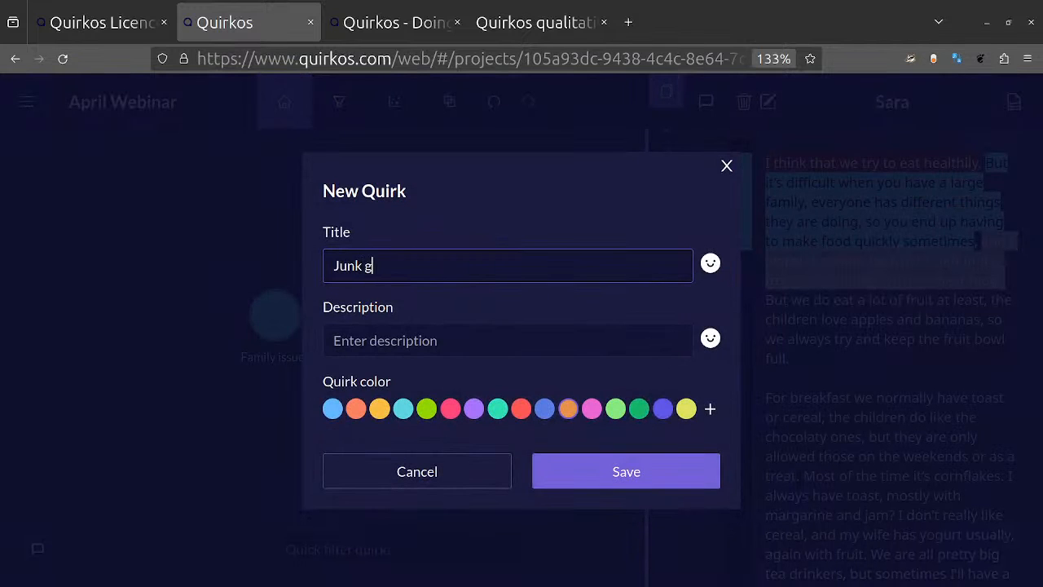
pyautogui.press('BackSpace')
pyautogui.write('foog')
pyautogui.press('BackSpace')
pyautogui.write('df')
pyautogui.press('Return')
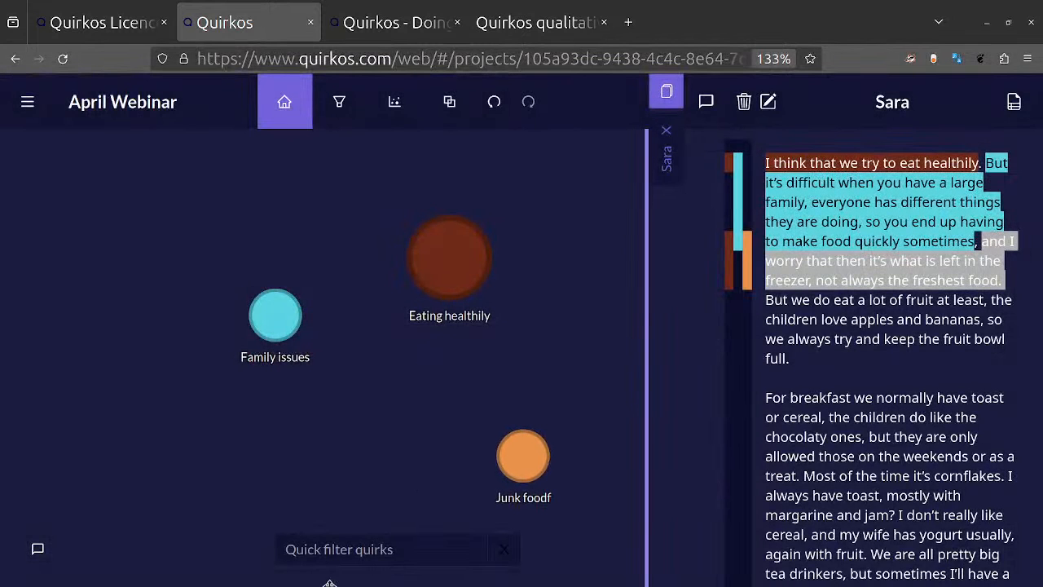
# Step: Rename the Junk foodf quirk to Junk food, change its colour to violet-blue and save the changes
pyautogui.rightClick(520, 458)
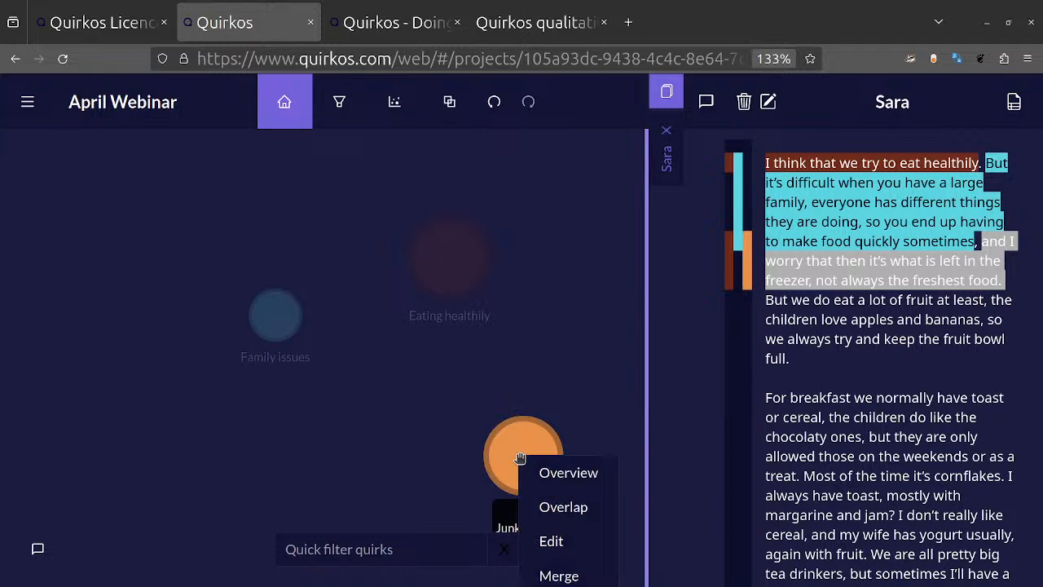
pyautogui.click(548, 541)
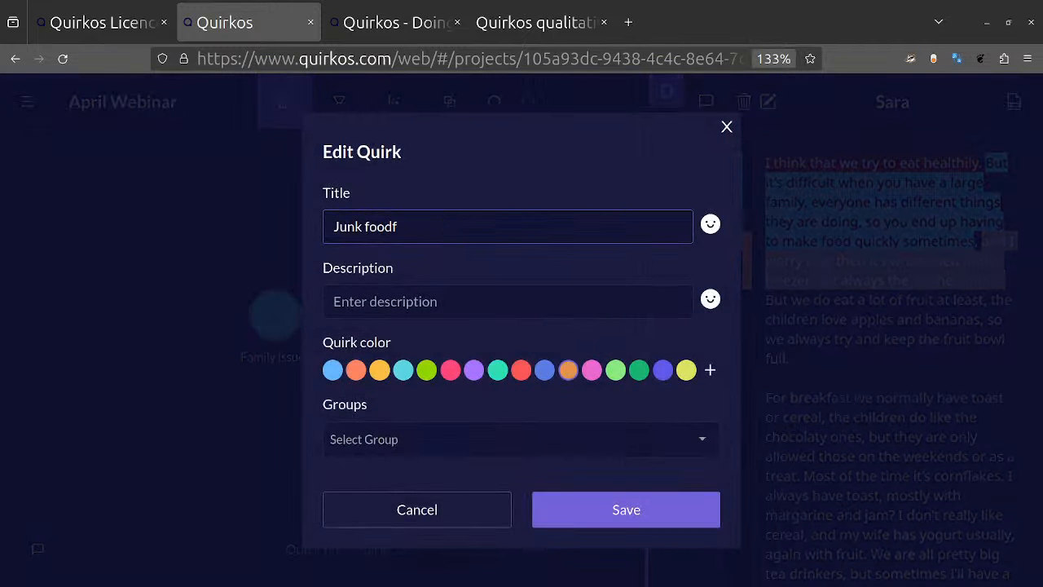
pyautogui.press('BackSpace')
pyautogui.click(660, 372)
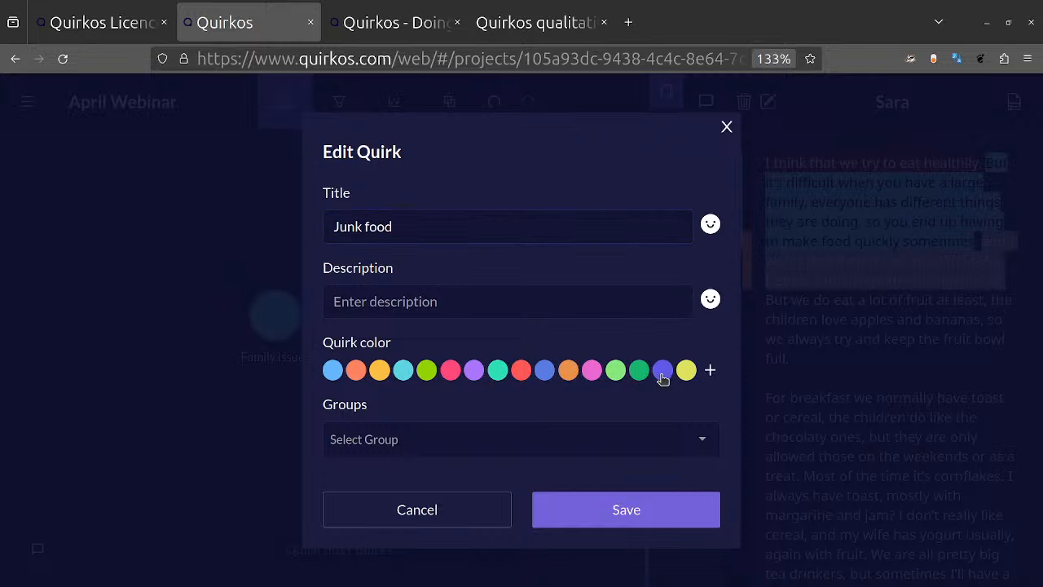
pyautogui.click(654, 517)
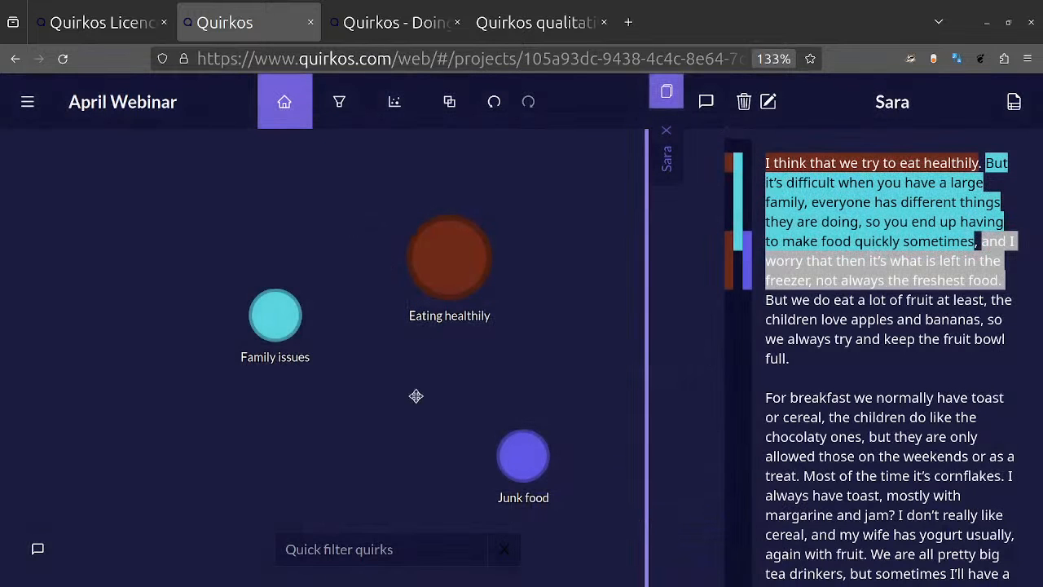
pyautogui.click(853, 375)
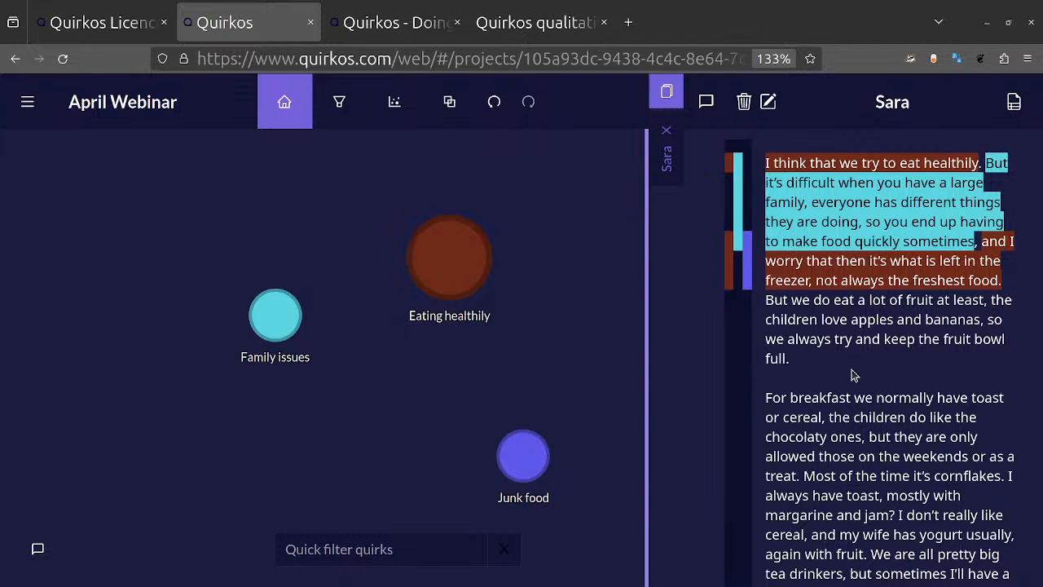
# Step: Code the passage from "But we do eat a lot of fruit" to "fruit bowl full" to a new yellow quirk titled Fruit
pyautogui.moveTo(824, 368); pyautogui.dragTo(753, 303)
pyautogui.moveTo(885, 337); pyautogui.dragTo(580, 216)
pyautogui.write('Frui')
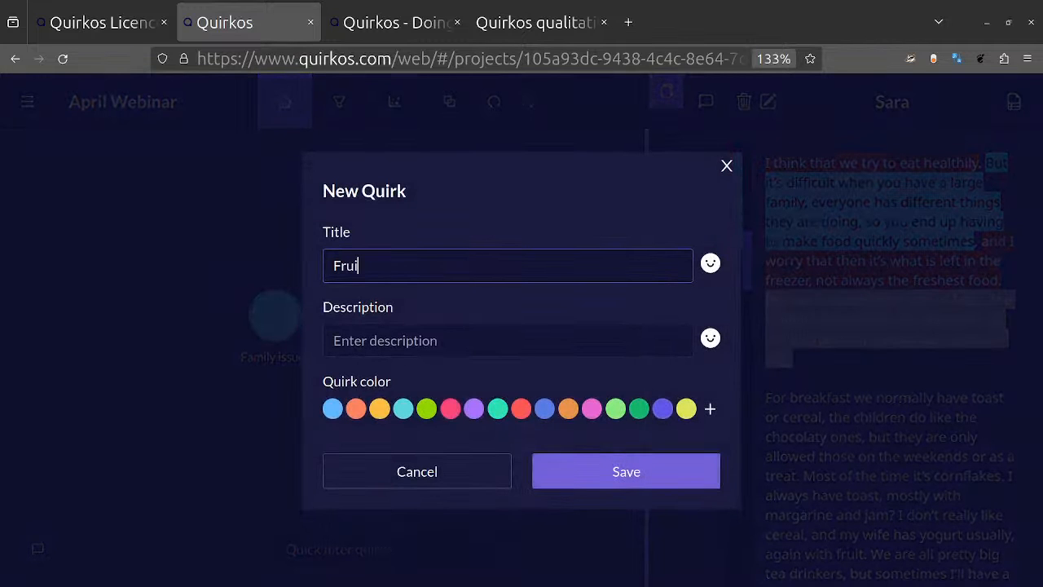
pyautogui.write('t')
pyautogui.click(379, 408)
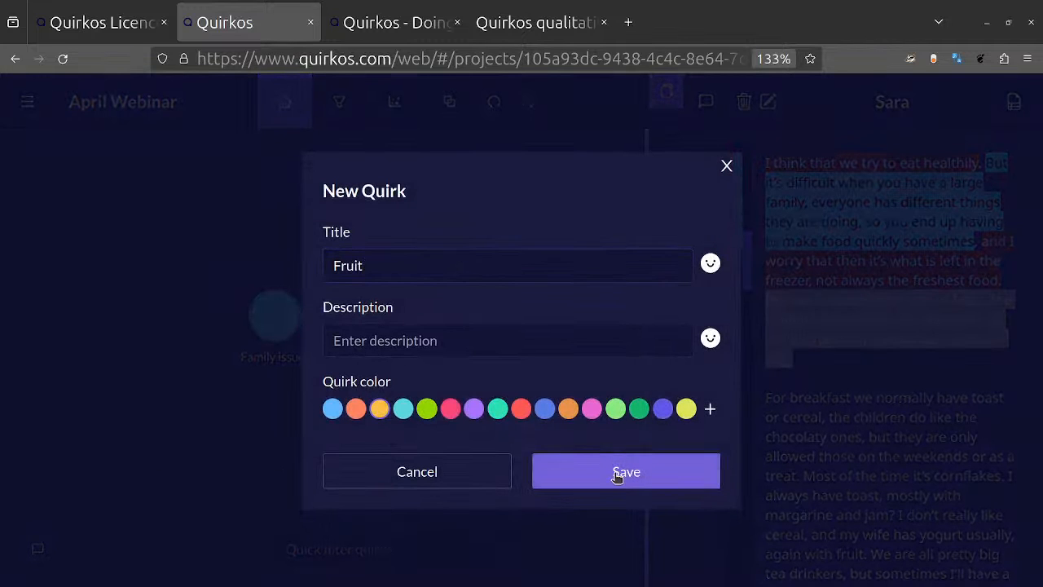
pyautogui.click(681, 479)
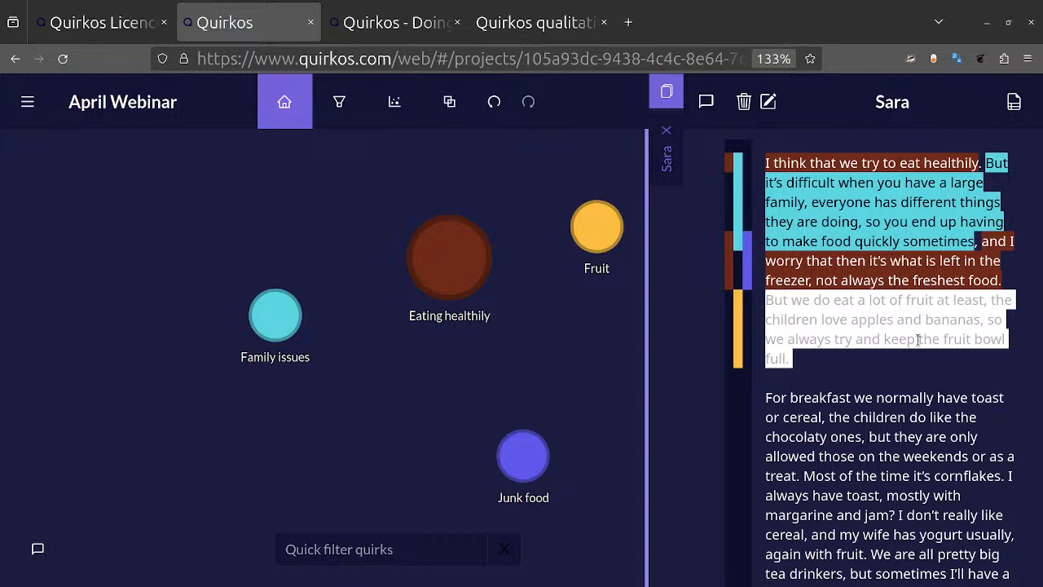
# Step: Code the passage from "But we do eat a lot of fruit" to "fruit bowl full" to a new green quirk titled Childen's preferences
pyautogui.moveTo(918, 339); pyautogui.dragTo(359, 455)
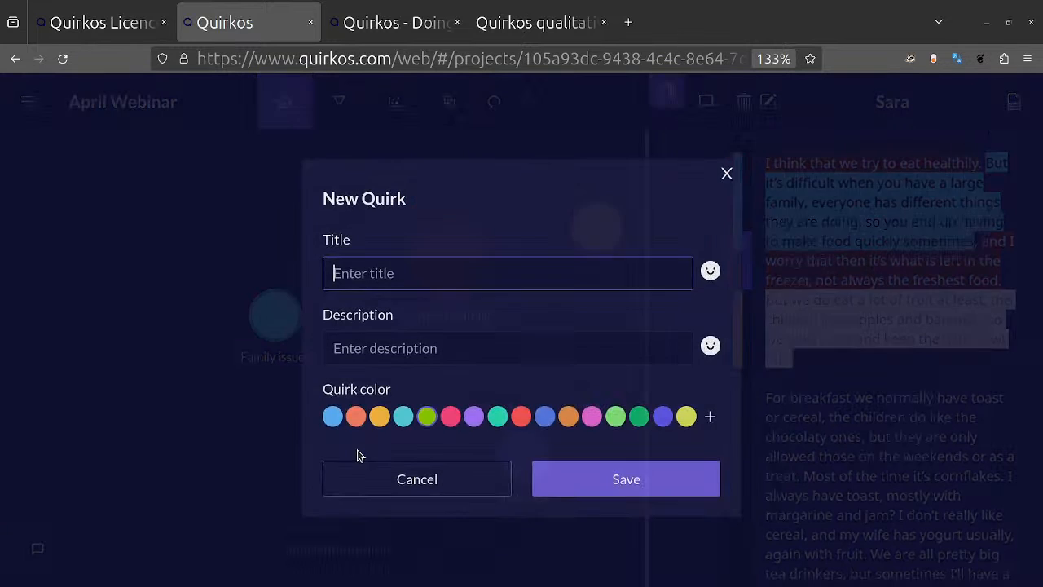
pyautogui.write('Chi')
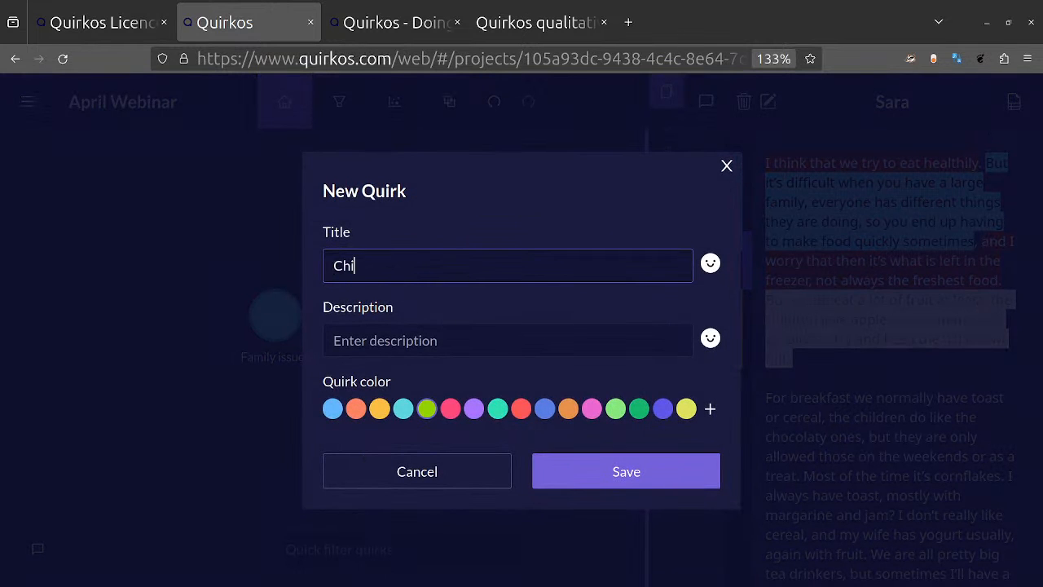
pyautogui.write("lden's preferences")
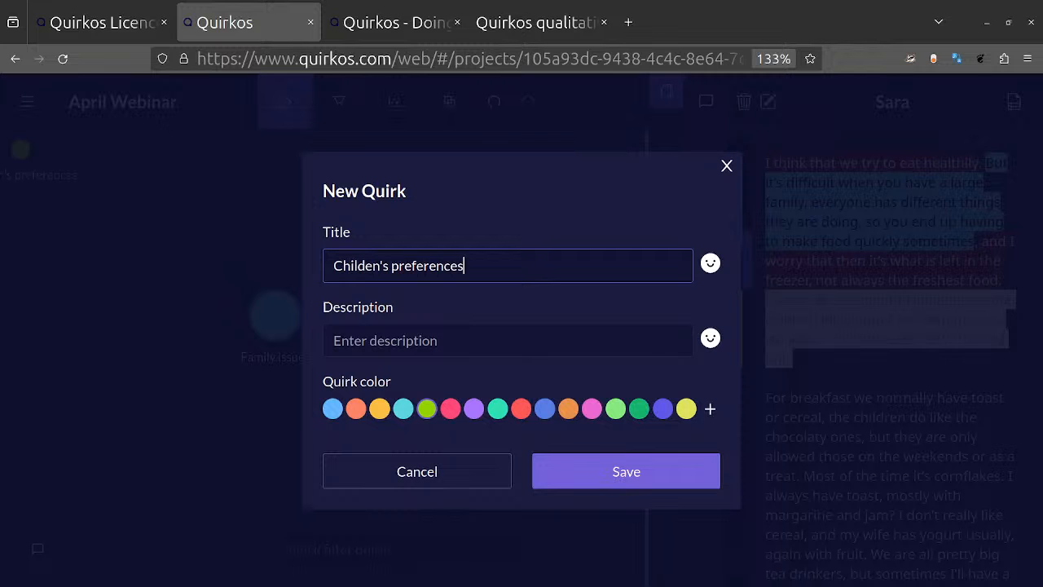
pyautogui.press('Return')
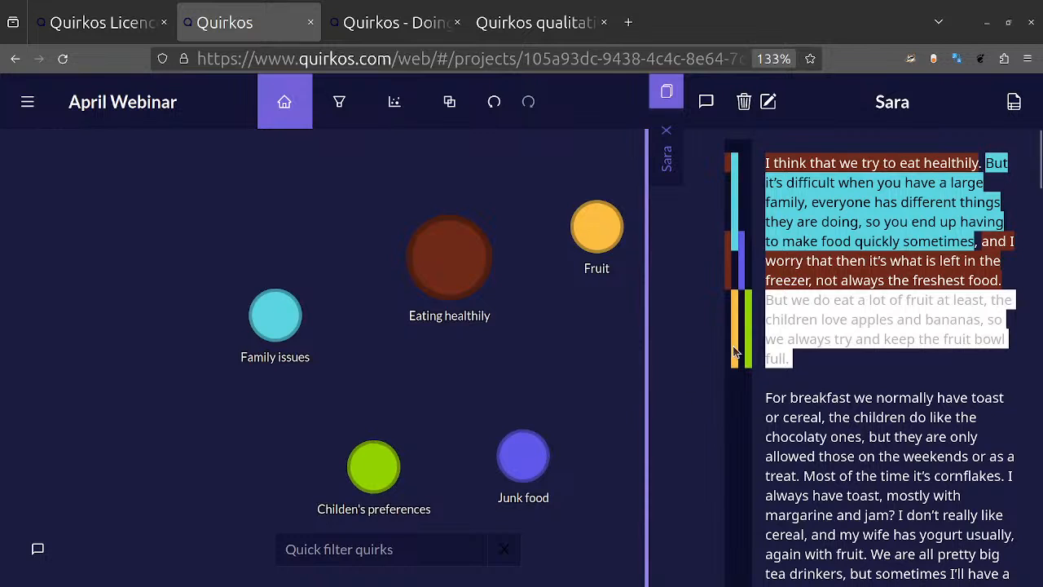
pyautogui.click(845, 398)
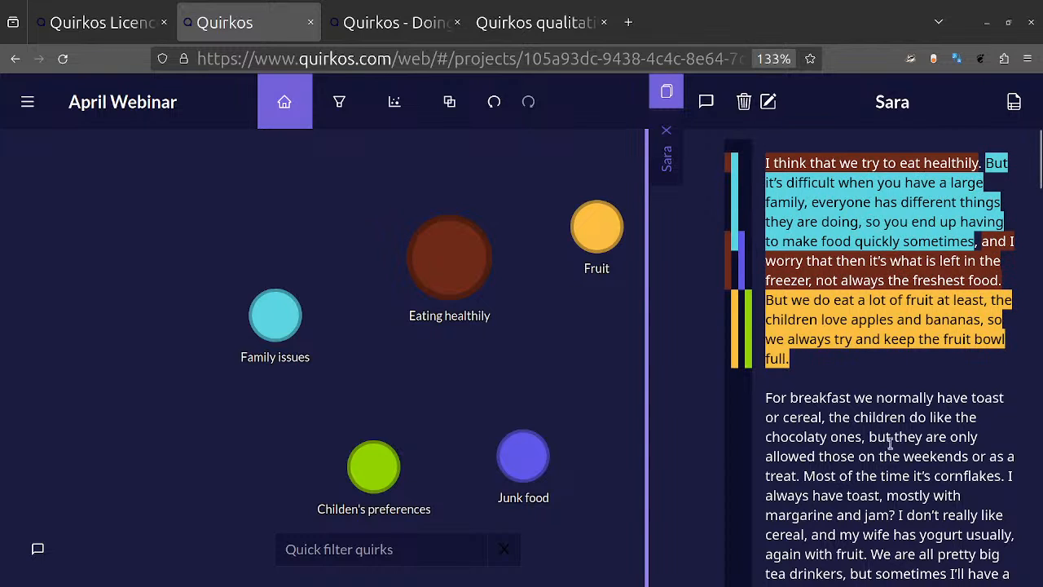
# Step: Code the text from "For breakfast we normally have toast" to the start of the "You know what it's like" paragraph to Eating healthily
pyautogui.moveTo(1001, 448); pyautogui.dragTo(768, 396)
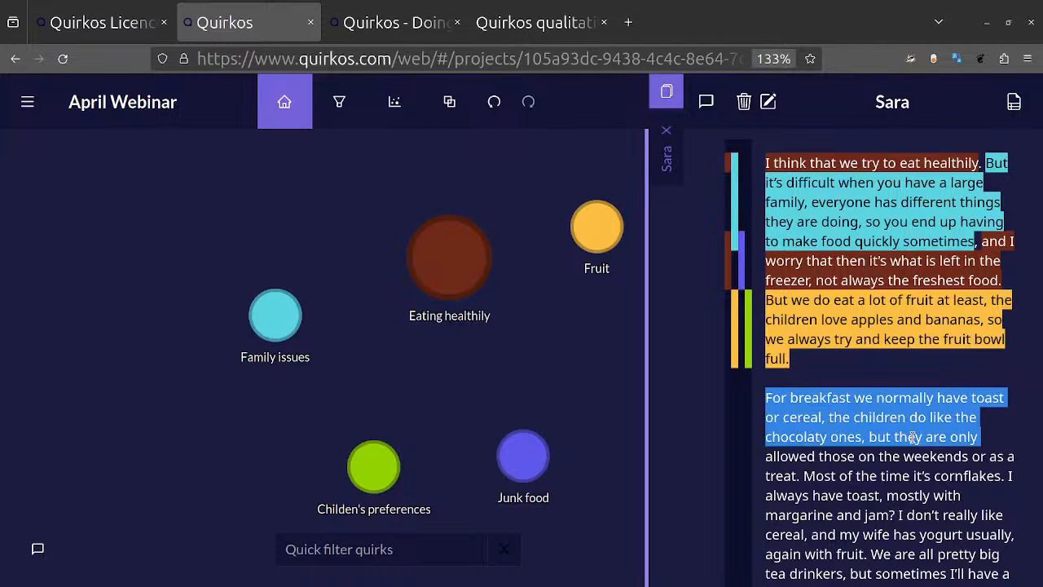
pyautogui.moveTo(910, 438); pyautogui.dragTo(465, 259)
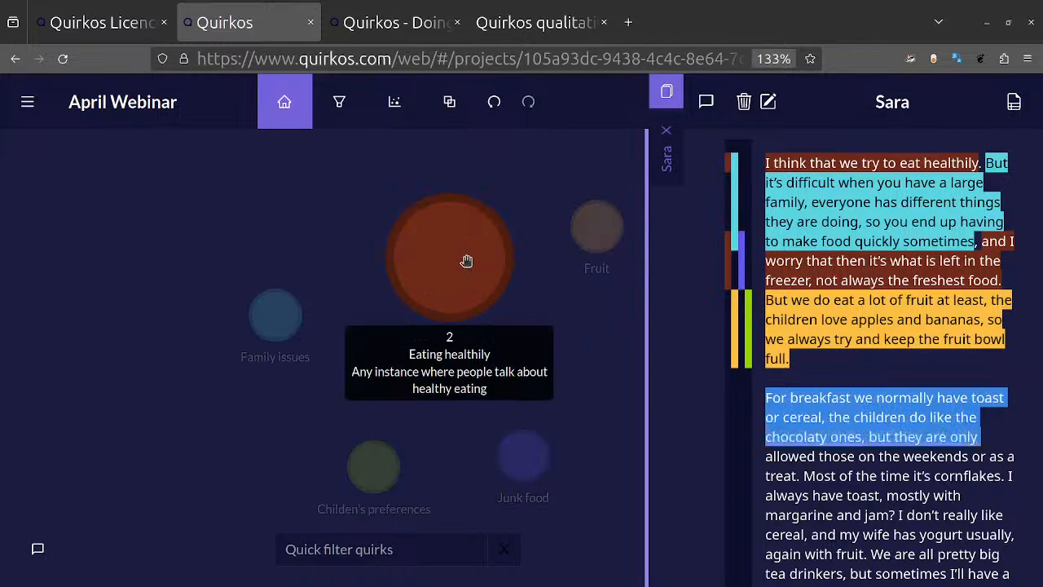
pyautogui.click(875, 492)
pyautogui.scroll(-3, 875, 492)
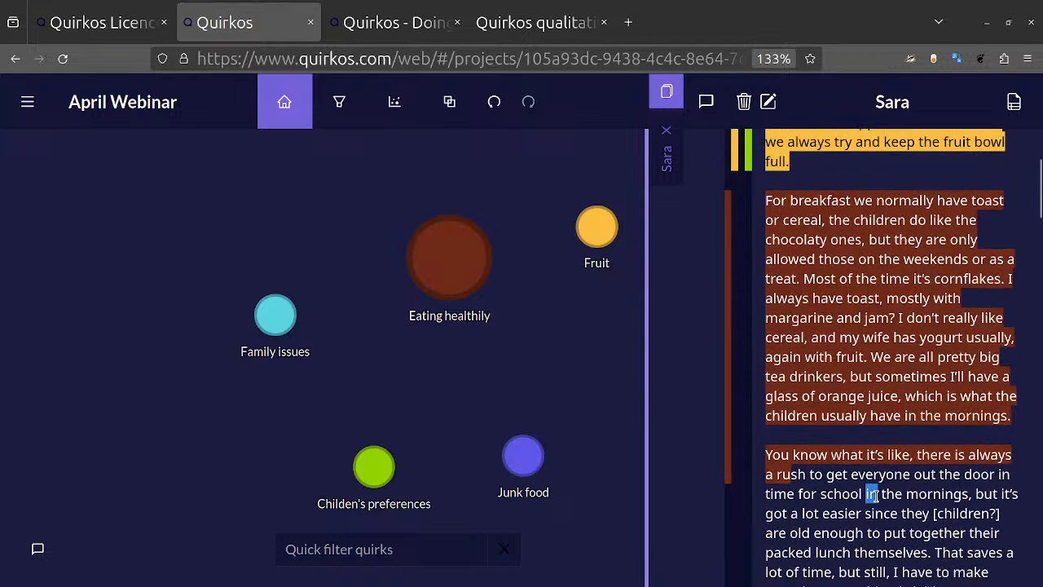
# Step: Code the text from "You know what it's like" into the following section to the Junk food quirk
pyautogui.tripleClick(928, 495)
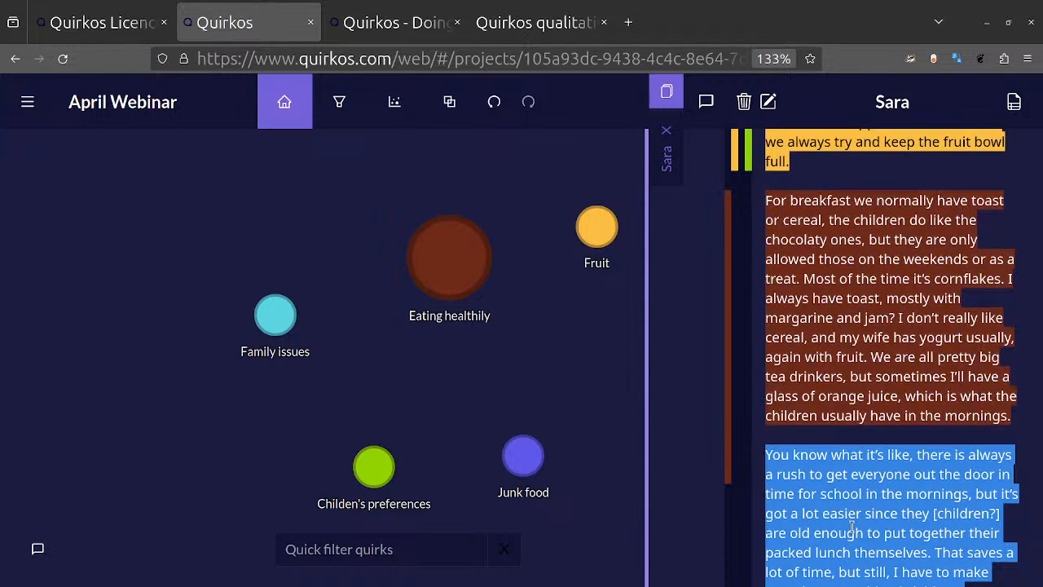
pyautogui.moveTo(852, 526); pyautogui.dragTo(526, 456)
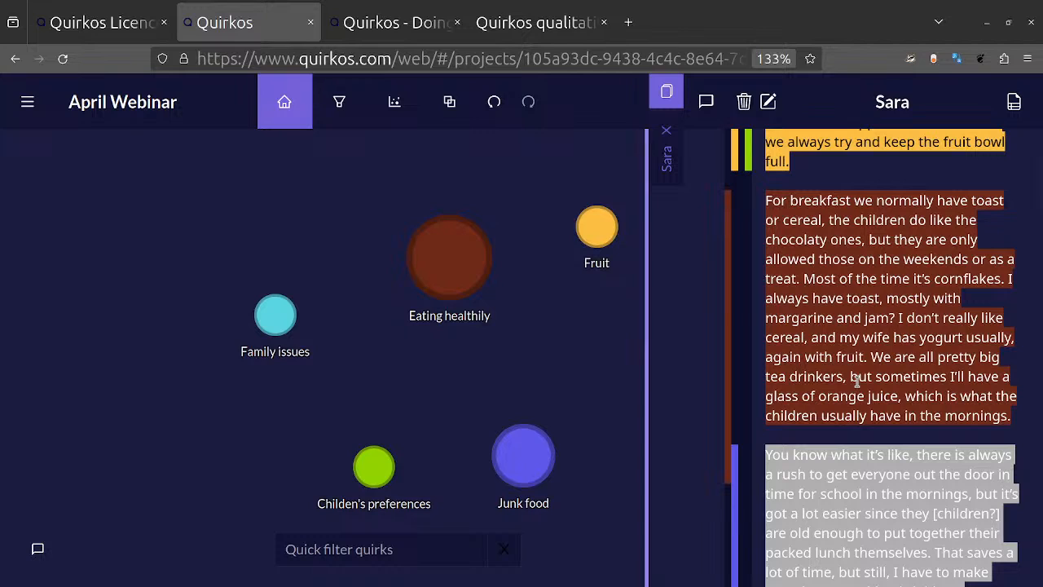
pyautogui.click(899, 330)
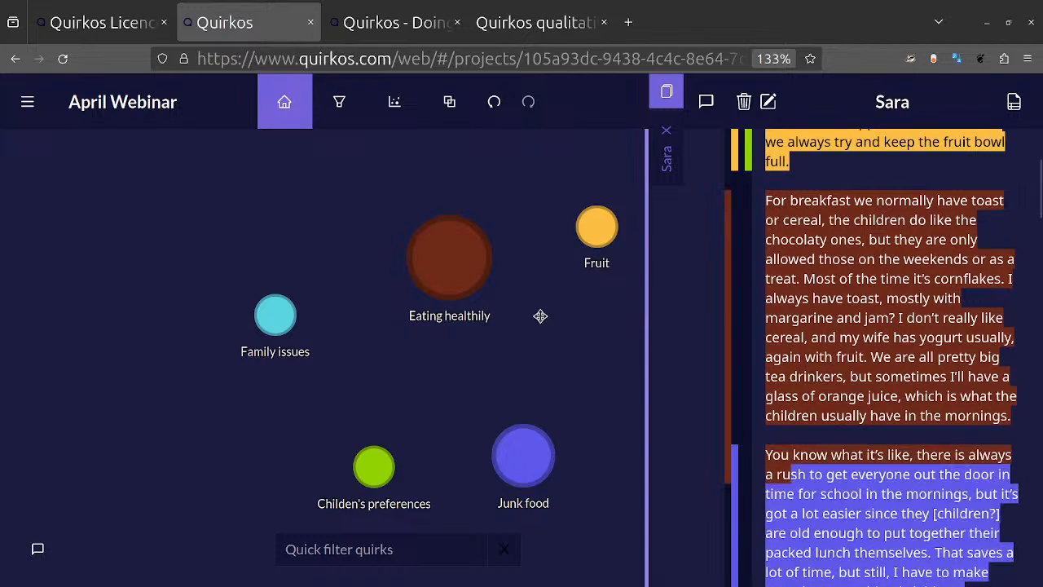
# Step: Examine the arrangement of quirks on the canvas at different zoom levels
pyautogui.scroll(-3, 515, 323)
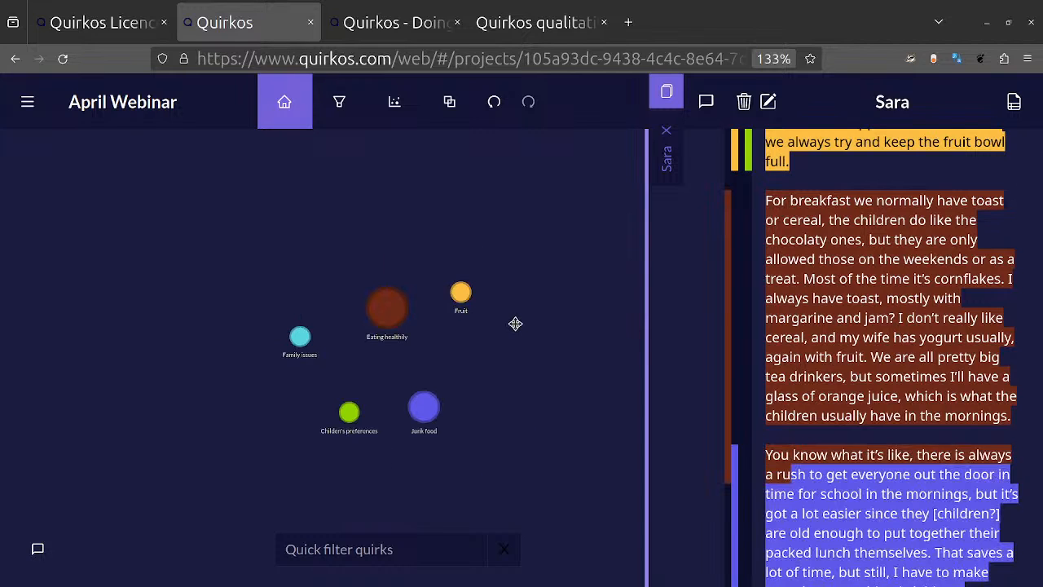
pyautogui.scroll(5, 515, 323)
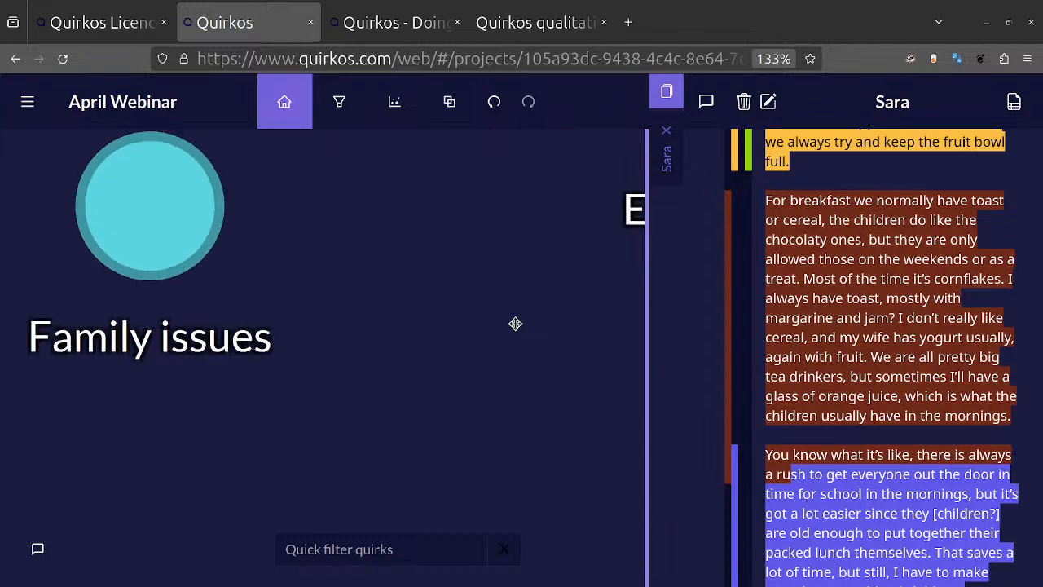
pyautogui.scroll(-5, 515, 324)
pyautogui.scroll(4, 515, 323)
pyautogui.scroll(-5, 515, 323)
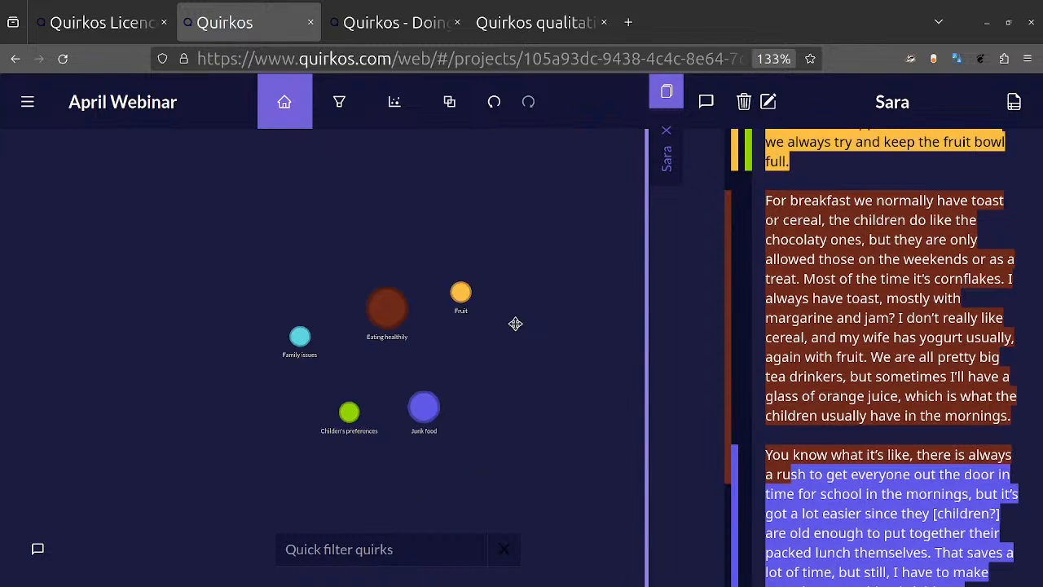
pyautogui.scroll(3, 515, 324)
pyautogui.moveTo(575, 357); pyautogui.dragTo(469, 338)
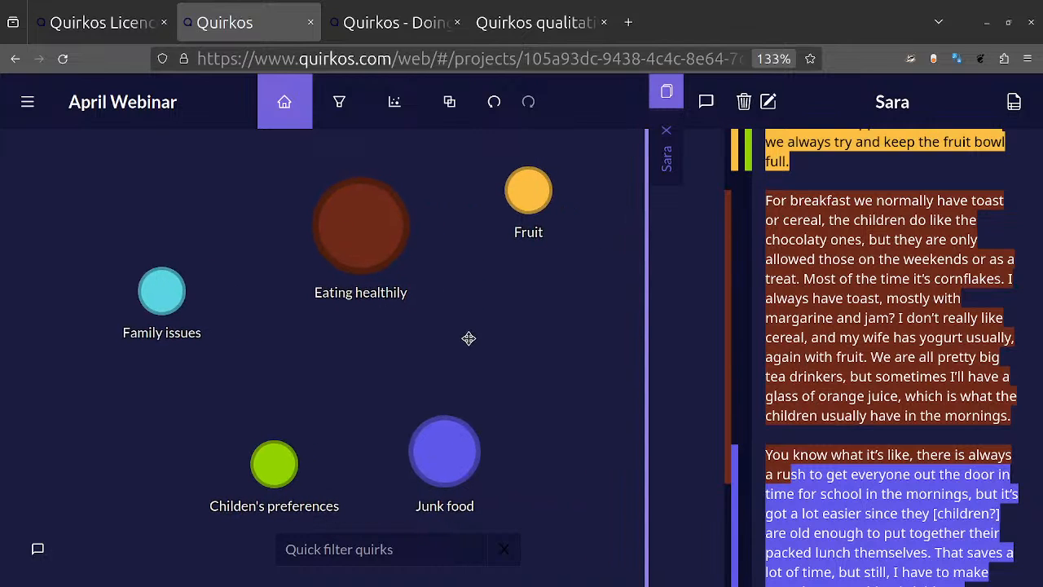
pyautogui.scroll(2, 468, 338)
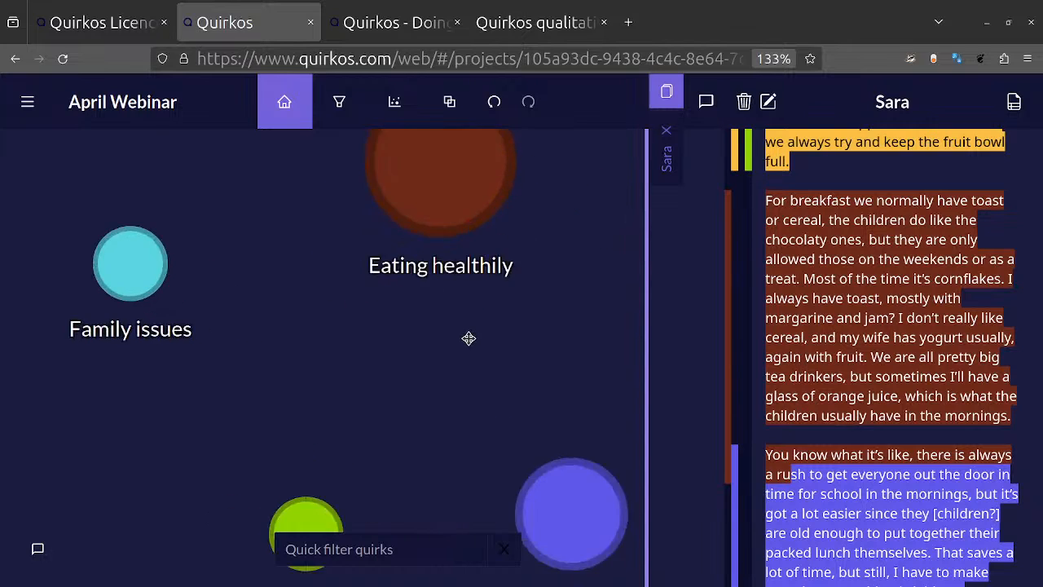
pyautogui.scroll(-4, 468, 338)
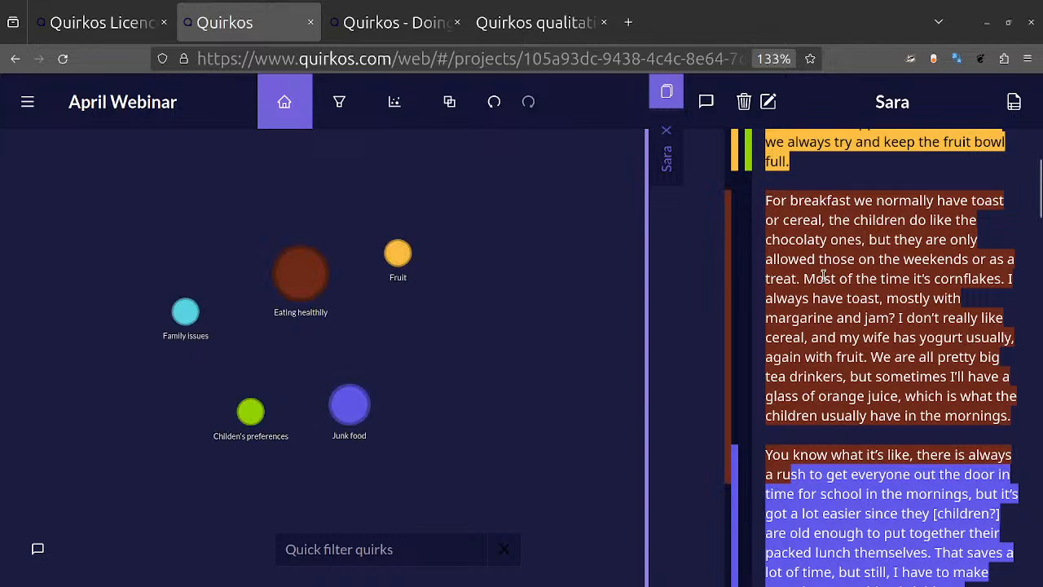
# Step: Code the passage from "But we do eat a lot of fruit" to "fruit bowl full" to a new green quirk titled Apples
pyautogui.scroll(-3, 824, 280)
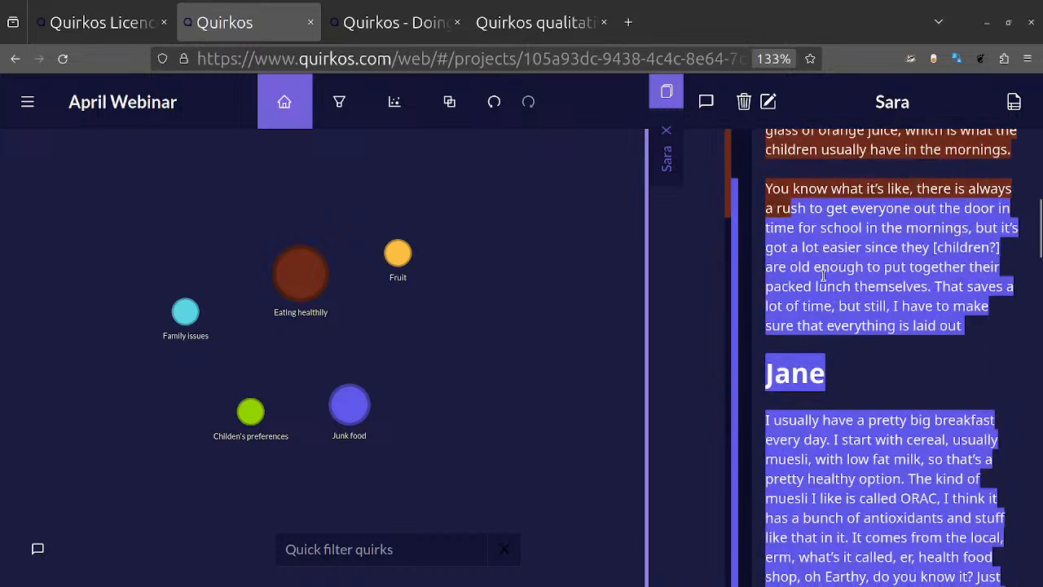
pyautogui.scroll(6, 823, 277)
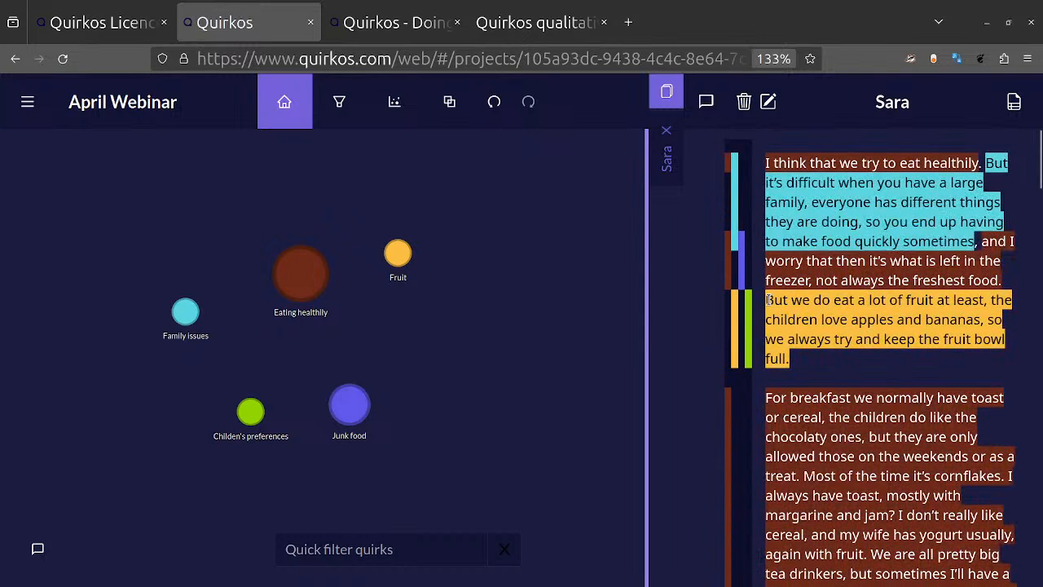
pyautogui.moveTo(769, 300); pyautogui.dragTo(809, 369)
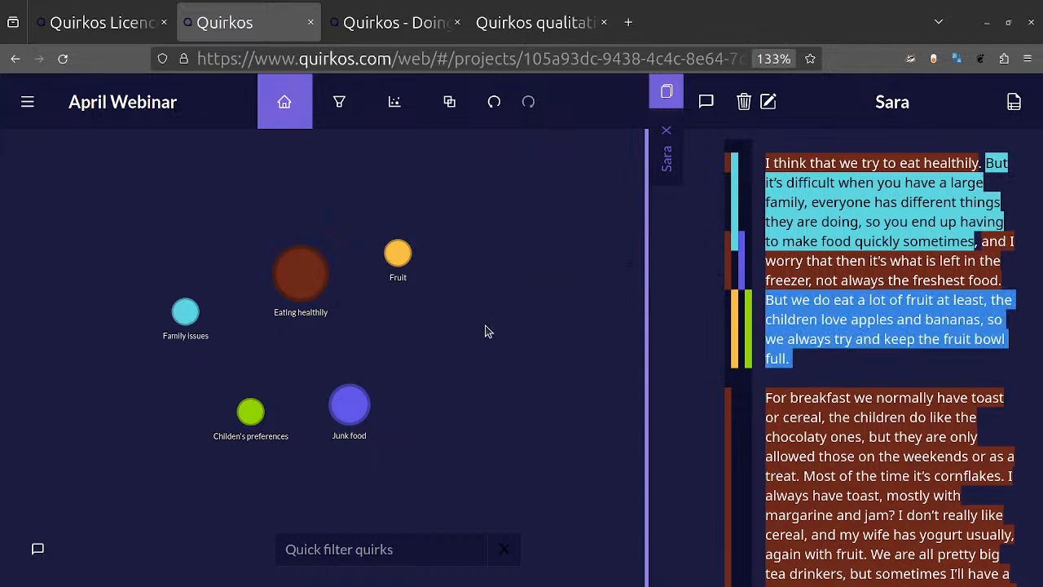
pyautogui.moveTo(888, 323); pyautogui.dragTo(347, 202)
pyautogui.write('Apples')
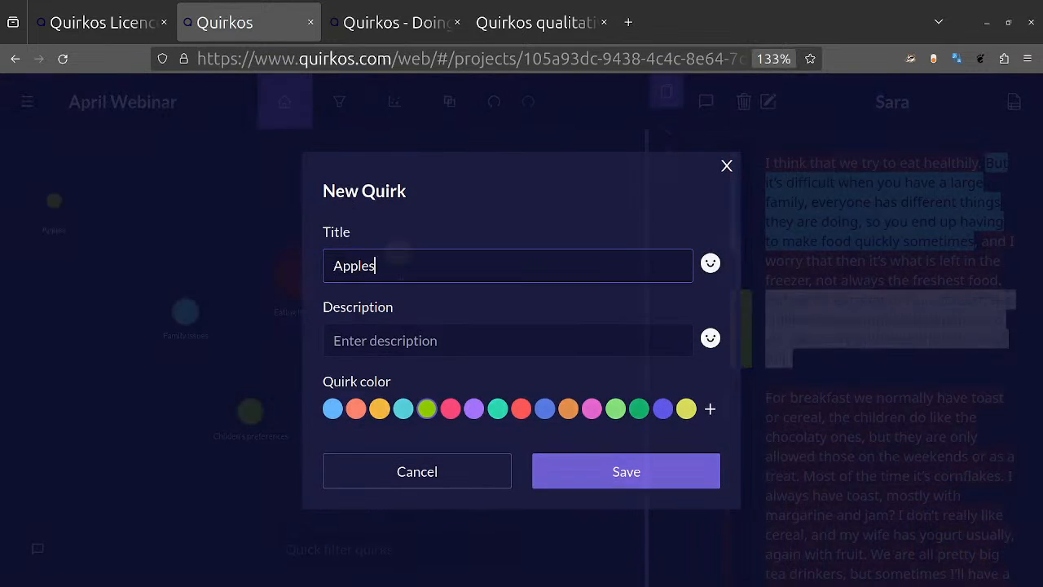
pyautogui.press('Return')
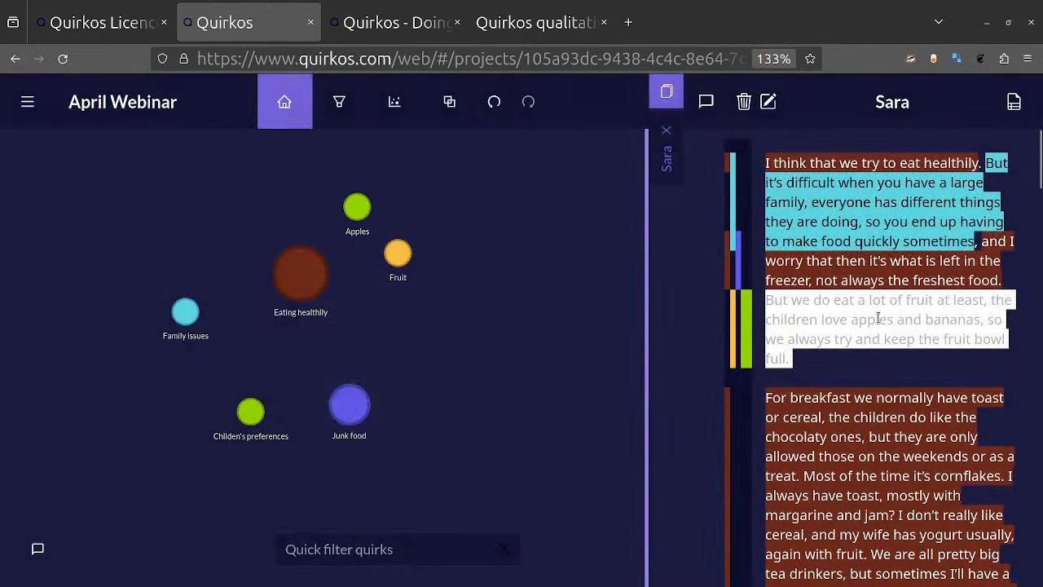
# Step: Code the same fruit passage to a new yellow quirk titled Bannannas
pyautogui.moveTo(406, 319); pyautogui.dragTo(382, 337)
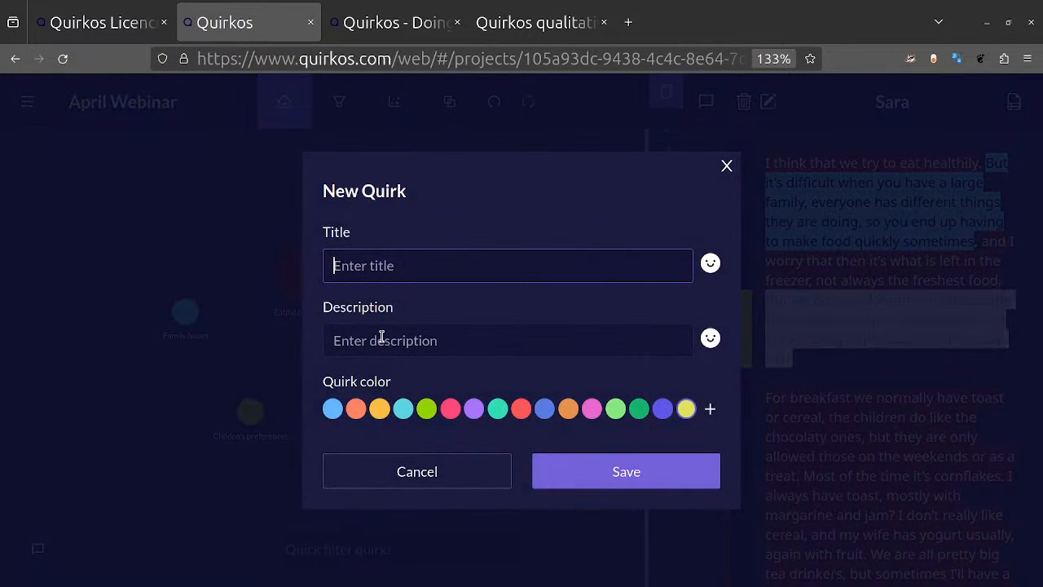
pyautogui.write('Bannnann')
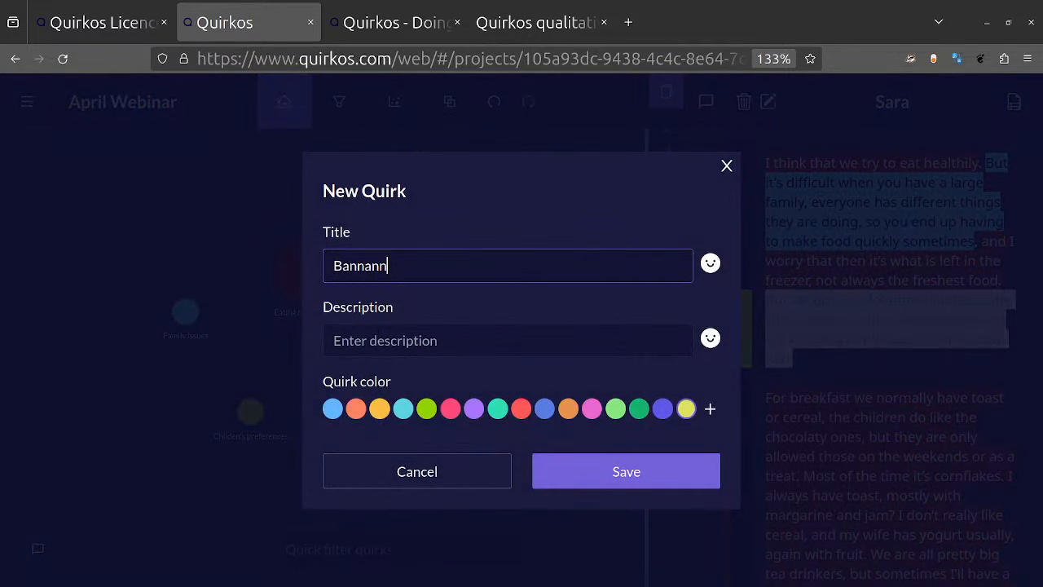
pyautogui.write('as')
pyautogui.press('Return')
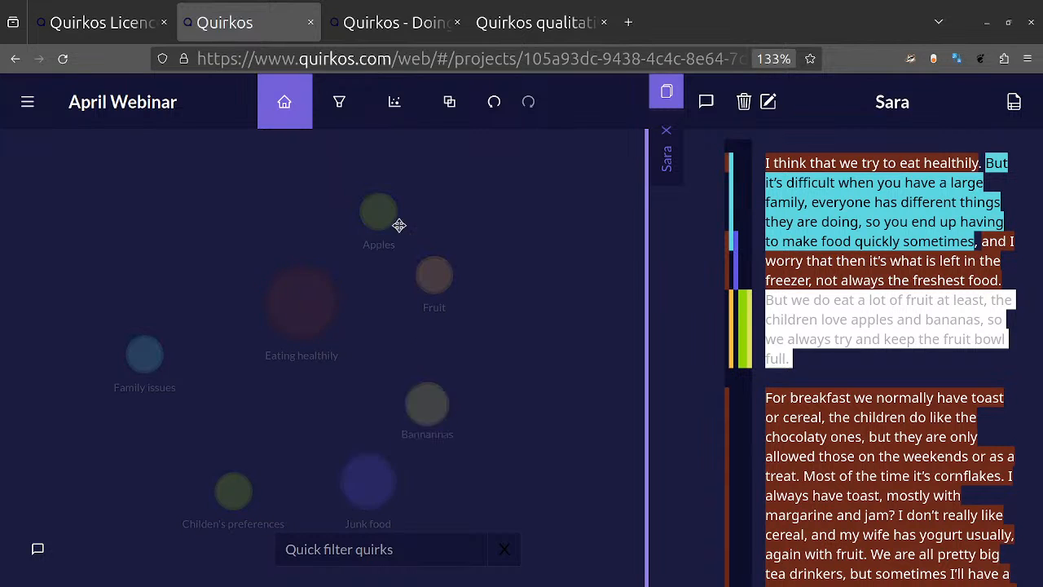
# Step: Group the Apples and Bannannas quirks under Fruit as subcategories
pyautogui.moveTo(364, 218); pyautogui.dragTo(429, 274)
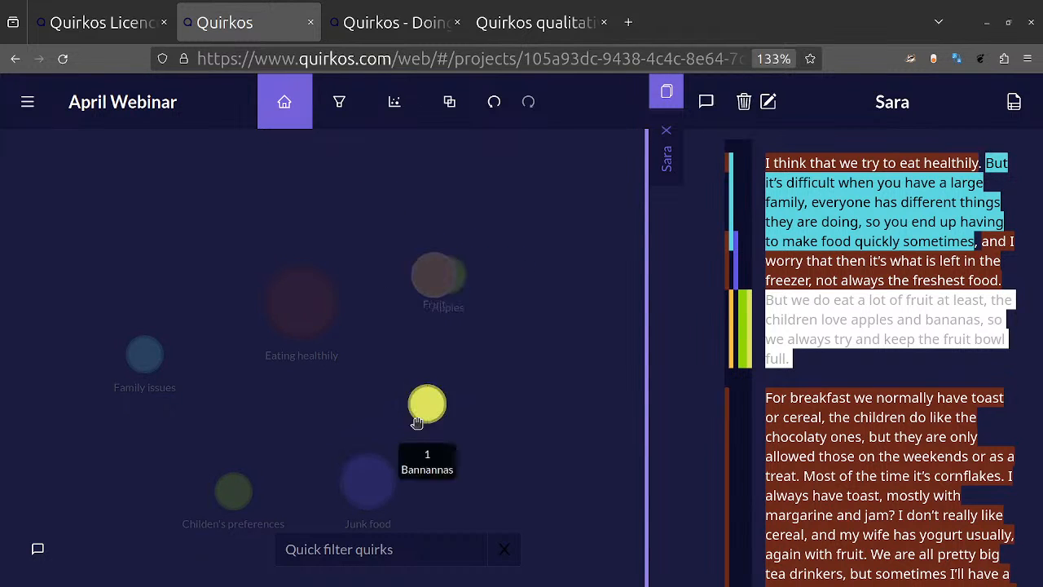
pyautogui.moveTo(426, 402); pyautogui.dragTo(420, 268)
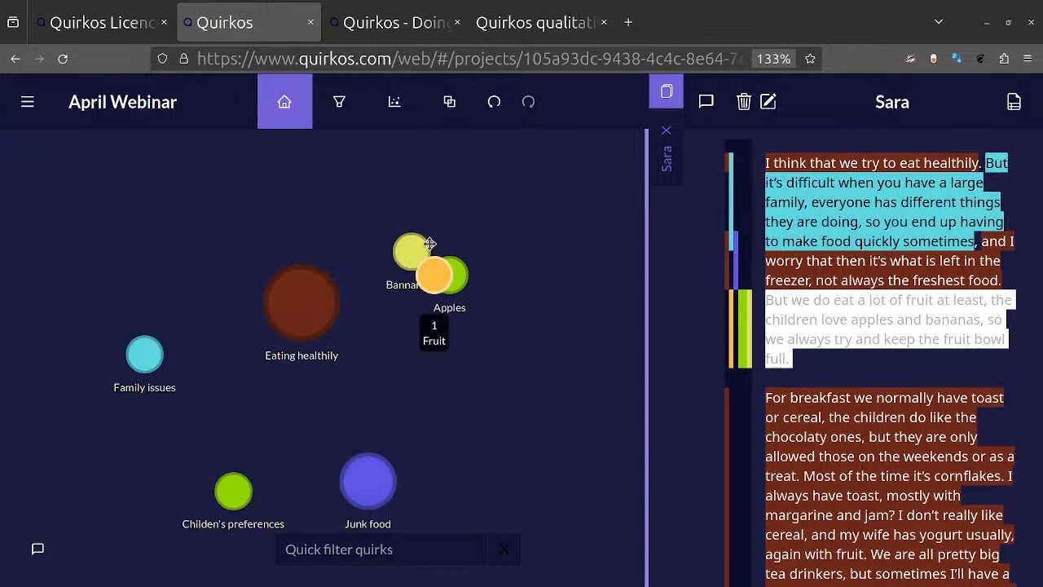
pyautogui.moveTo(409, 255); pyautogui.dragTo(433, 284)
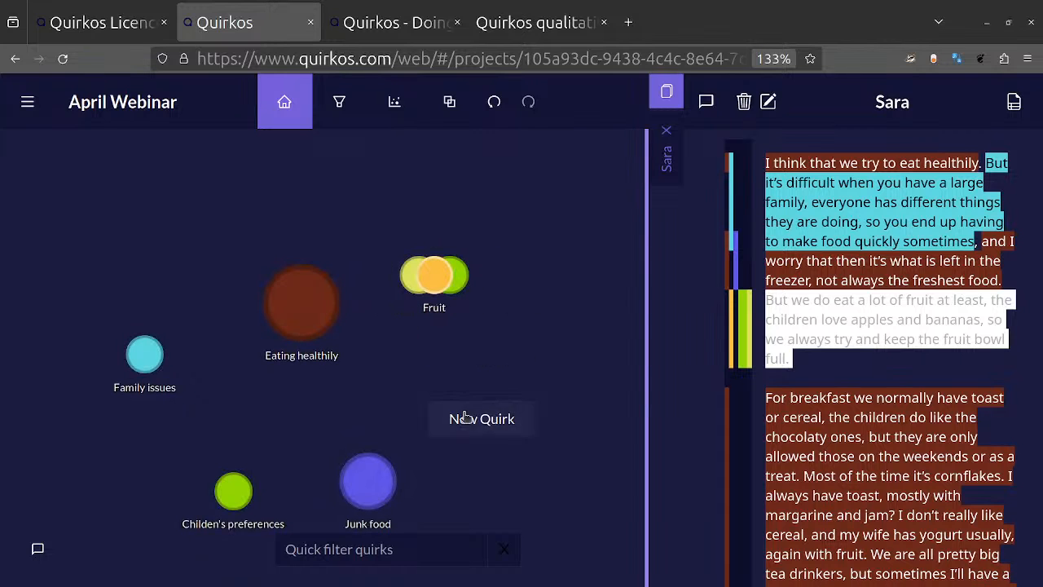
# Step: Create an empty quirk titled Oranges, then change its colour to coral orange and save it
pyautogui.click(467, 416)
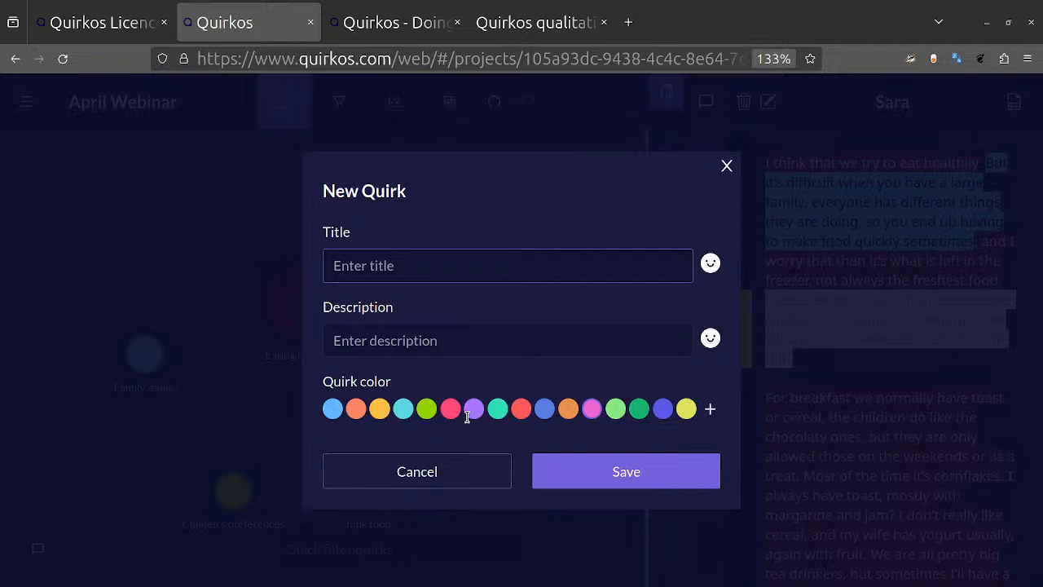
pyautogui.write('Oranges')
pyautogui.press('Return')
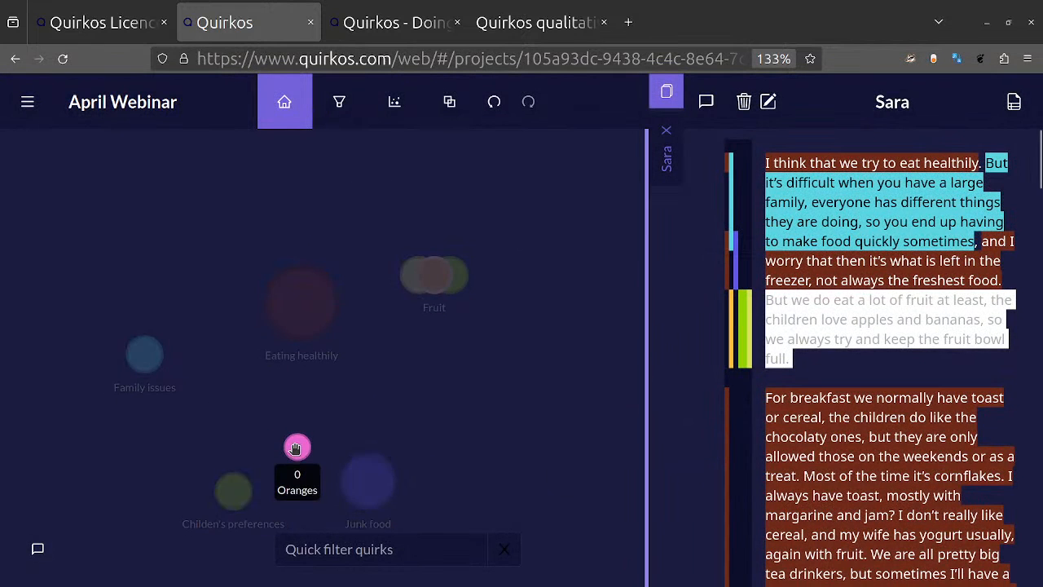
pyautogui.rightClick(296, 448)
pyautogui.click(335, 530)
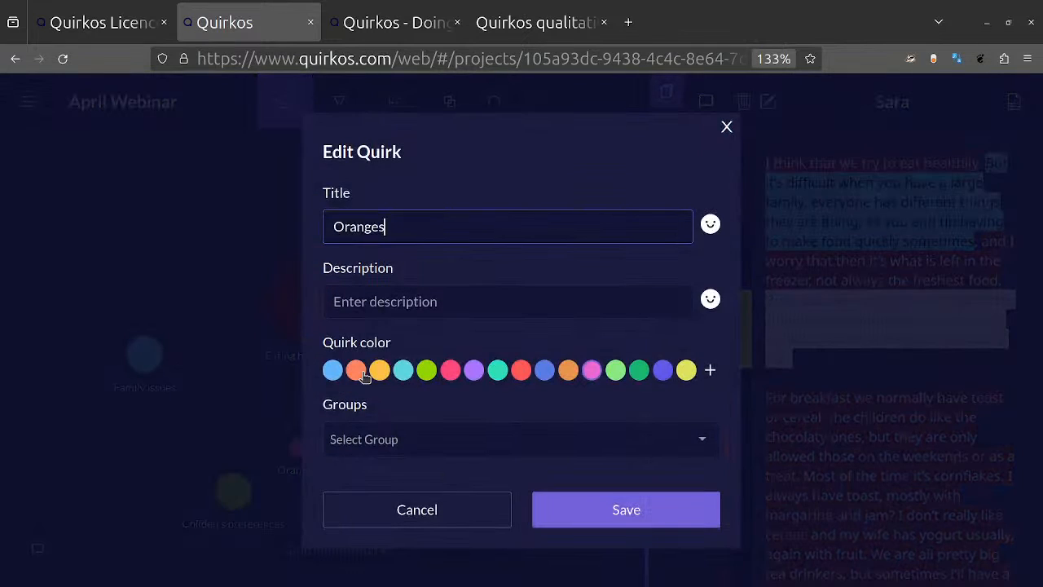
pyautogui.click(363, 372)
pyautogui.click(624, 507)
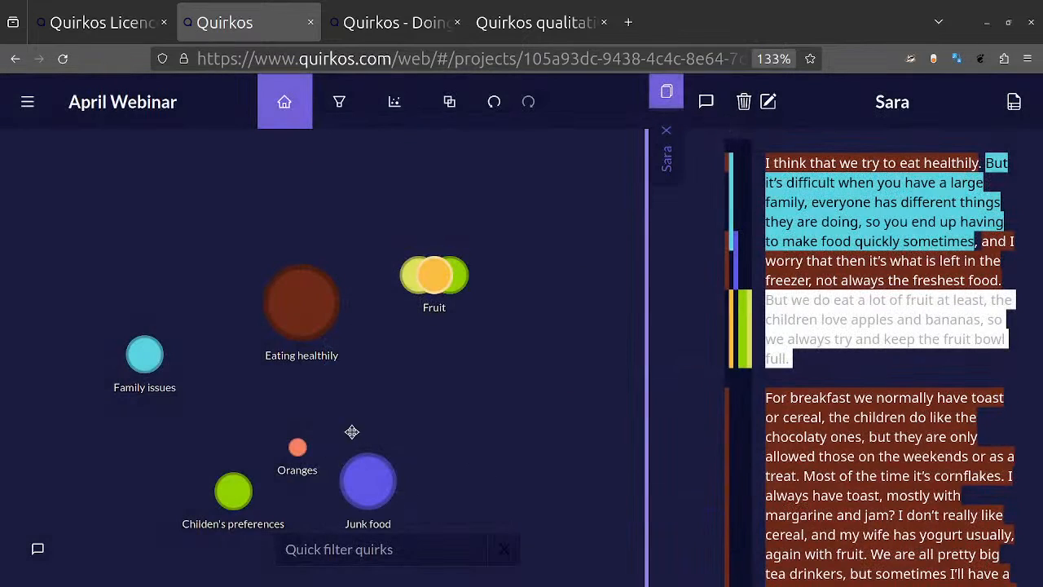
# Step: Group the Oranges quirk under Fruit and expand the Fruit cluster to view its subcategories
pyautogui.moveTo(297, 446); pyautogui.dragTo(427, 274)
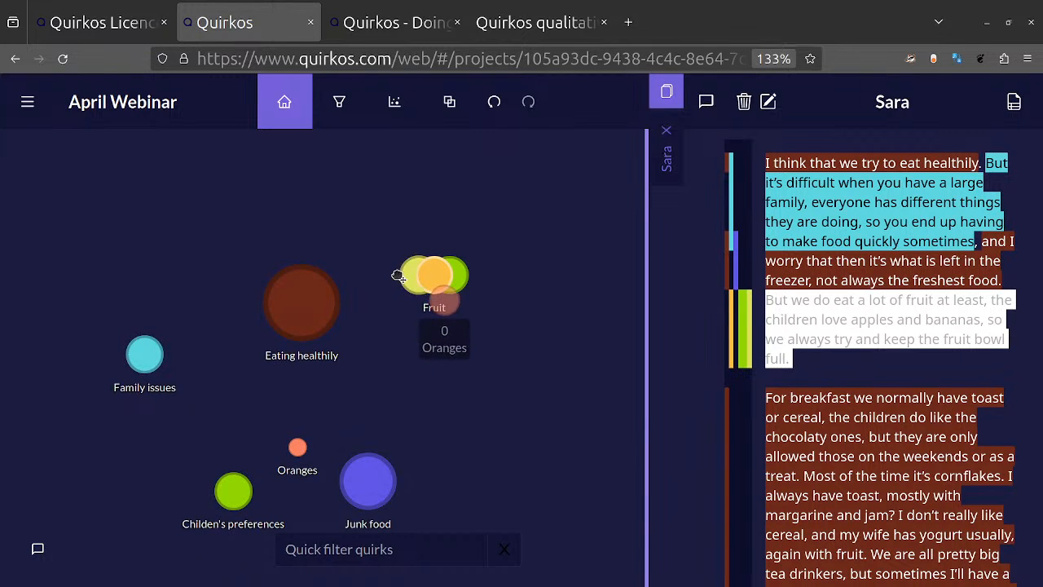
pyautogui.click(439, 282)
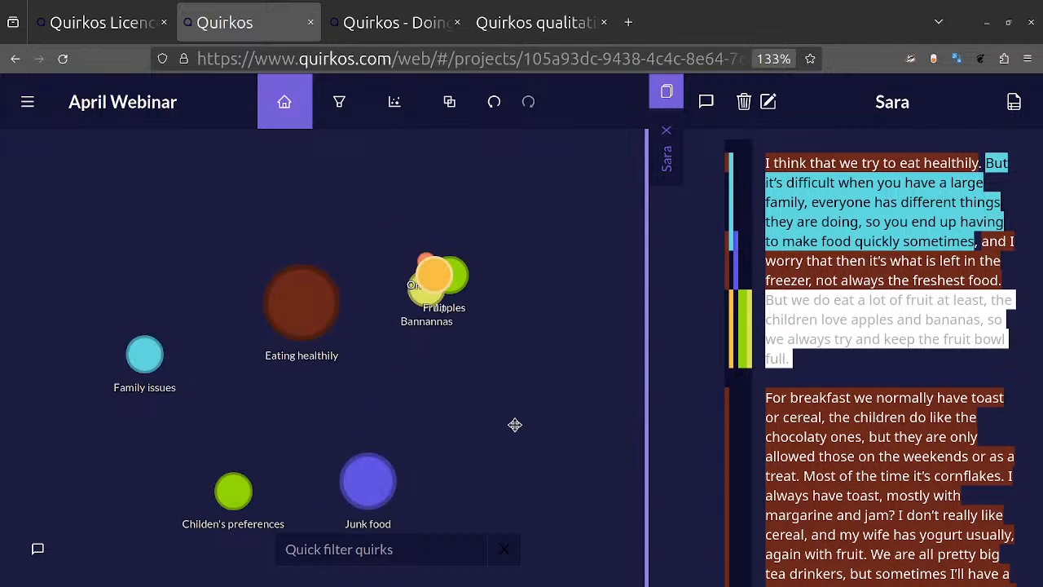
pyautogui.click(421, 271)
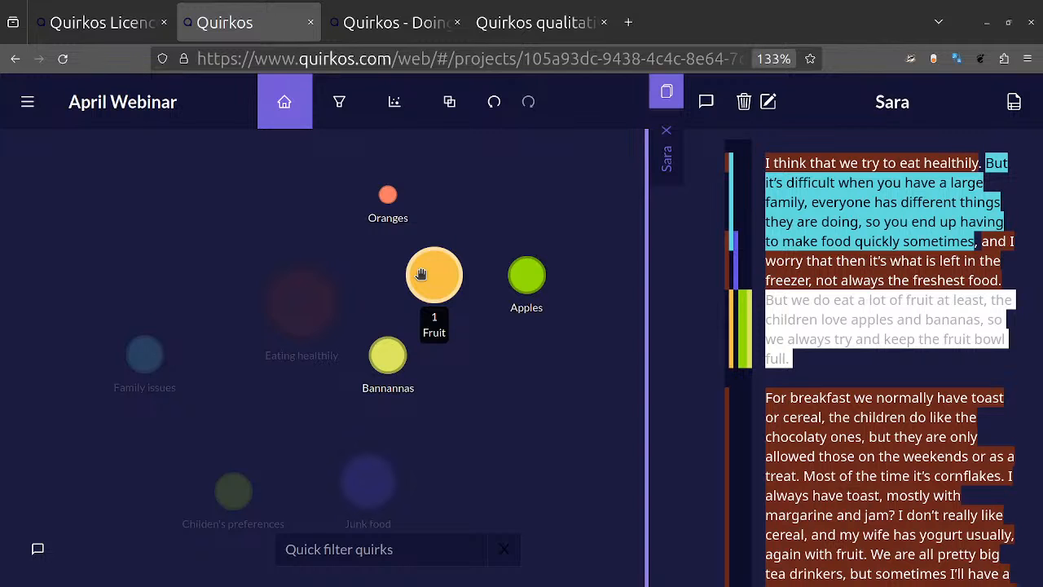
# Step: Code the breakfast passage from "they are only allowed those" through "margarine and jam" to the Bannannas subcategory under Fruit
pyautogui.click(422, 274)
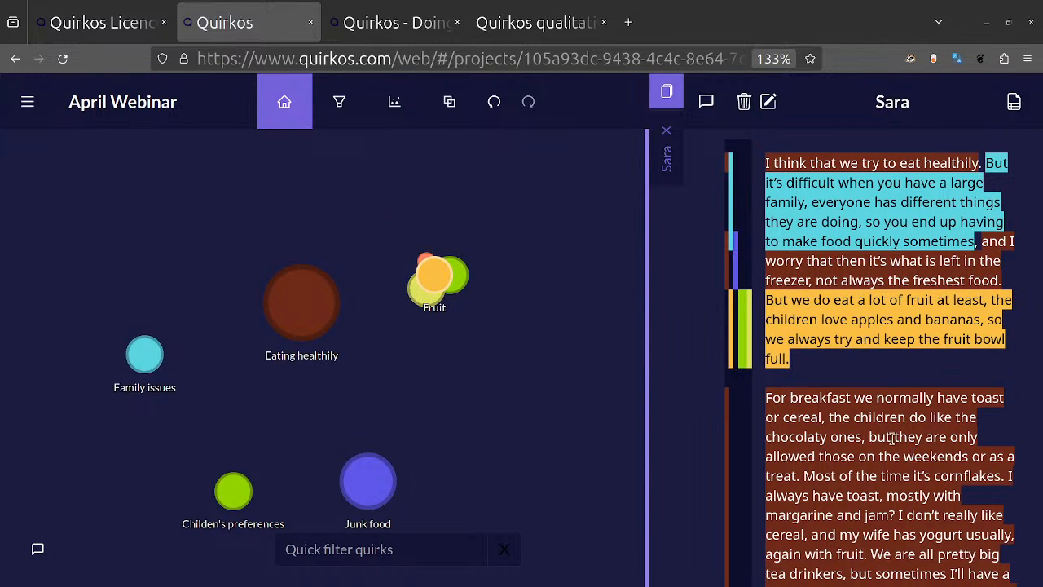
pyautogui.moveTo(886, 438); pyautogui.dragTo(930, 515)
pyautogui.moveTo(915, 455); pyautogui.dragTo(392, 351)
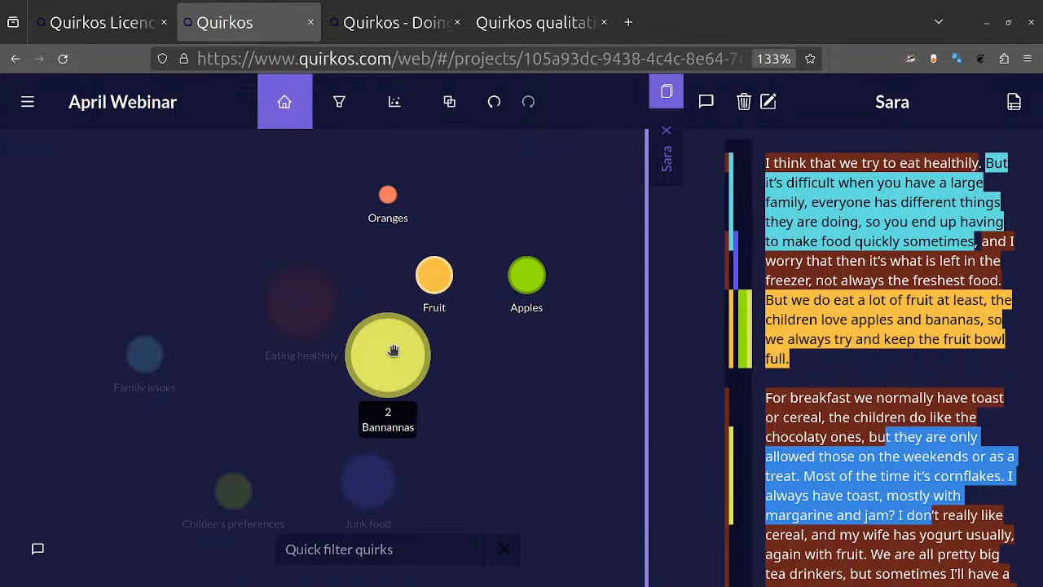
pyautogui.click(482, 421)
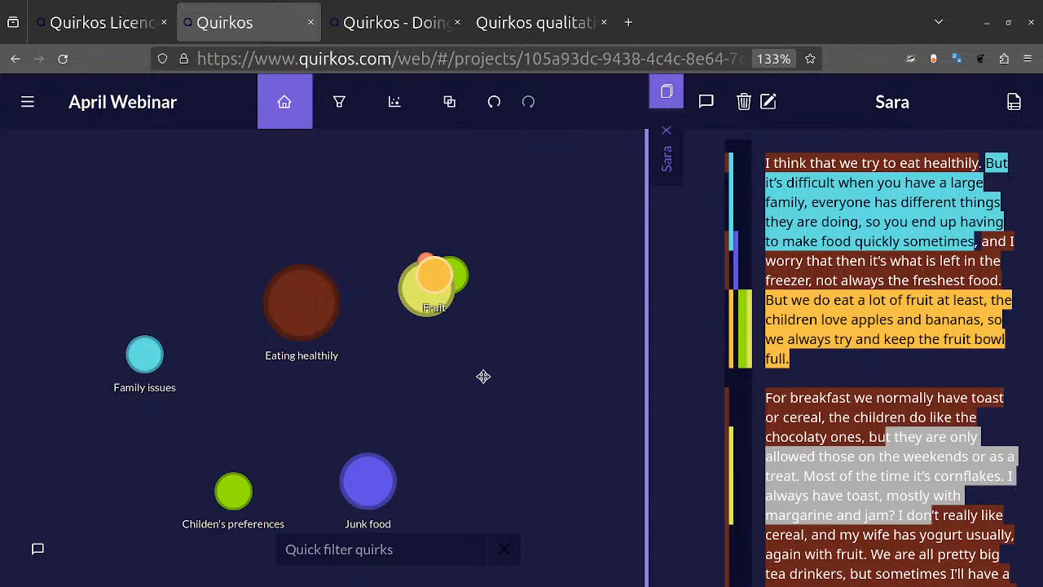
# Step: Open the overview of the Fruit quirk and view the quotes coded to Bannannas and to Apples
pyautogui.moveTo(433, 274)
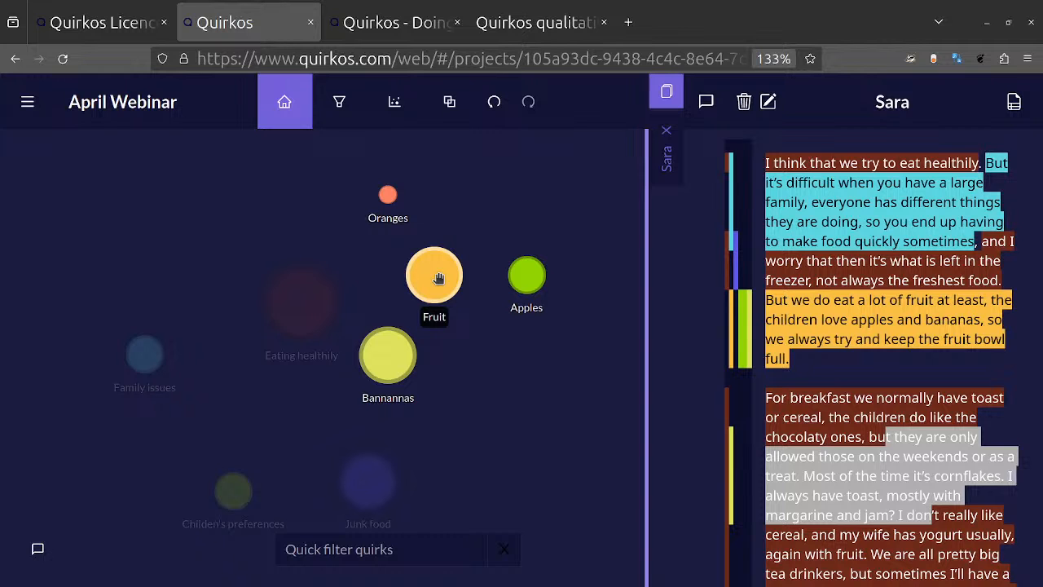
pyautogui.click(439, 278)
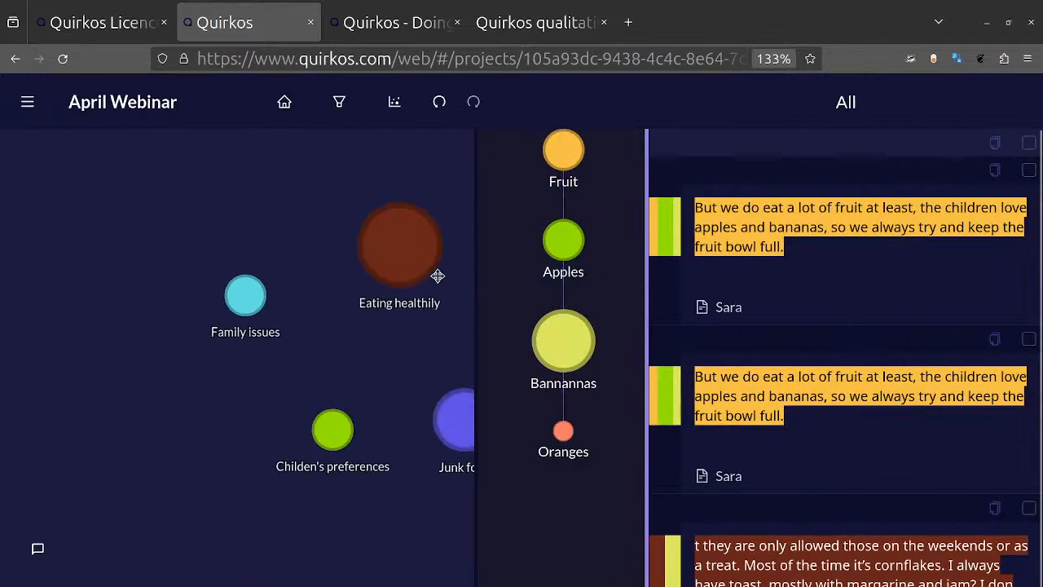
pyautogui.scroll(-3, 384, 378)
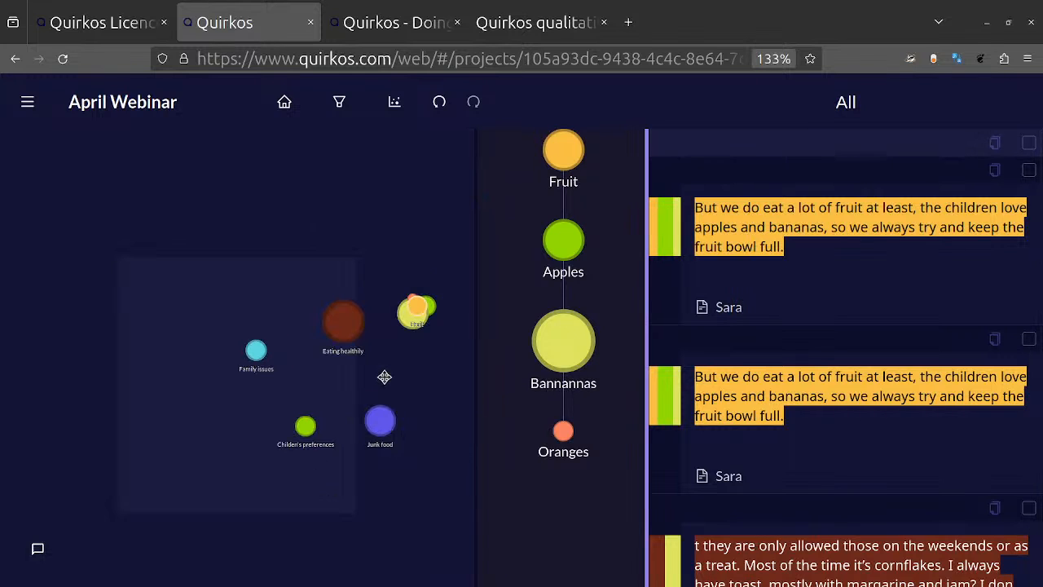
pyautogui.moveTo(329, 384); pyautogui.dragTo(242, 368)
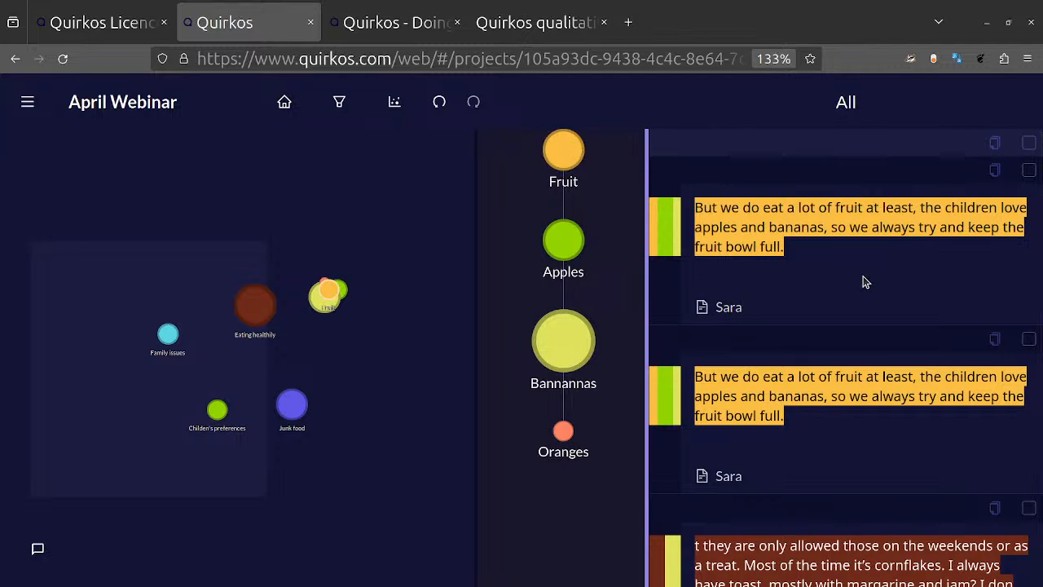
pyautogui.click(583, 349)
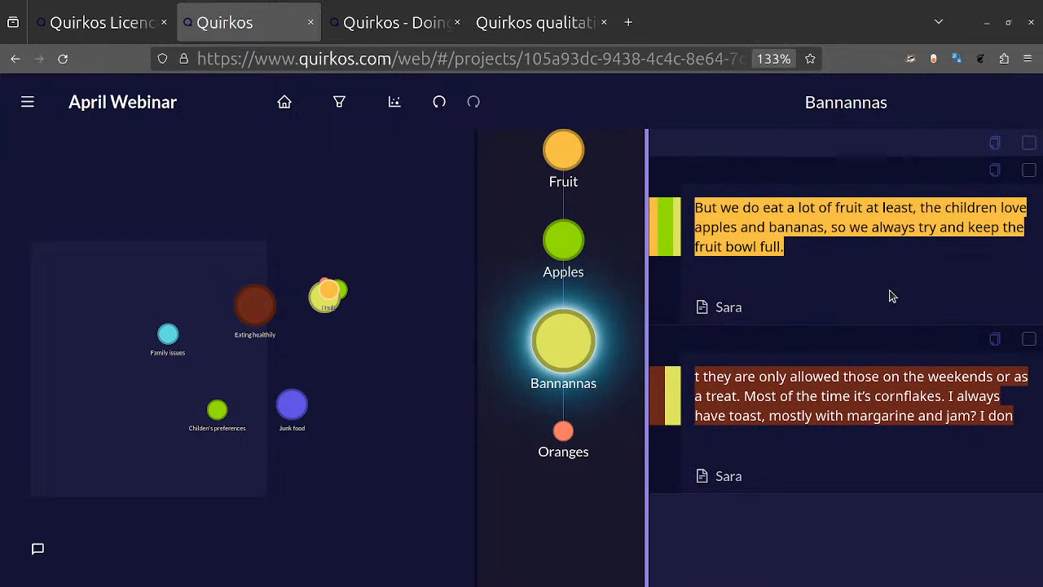
pyautogui.click(561, 243)
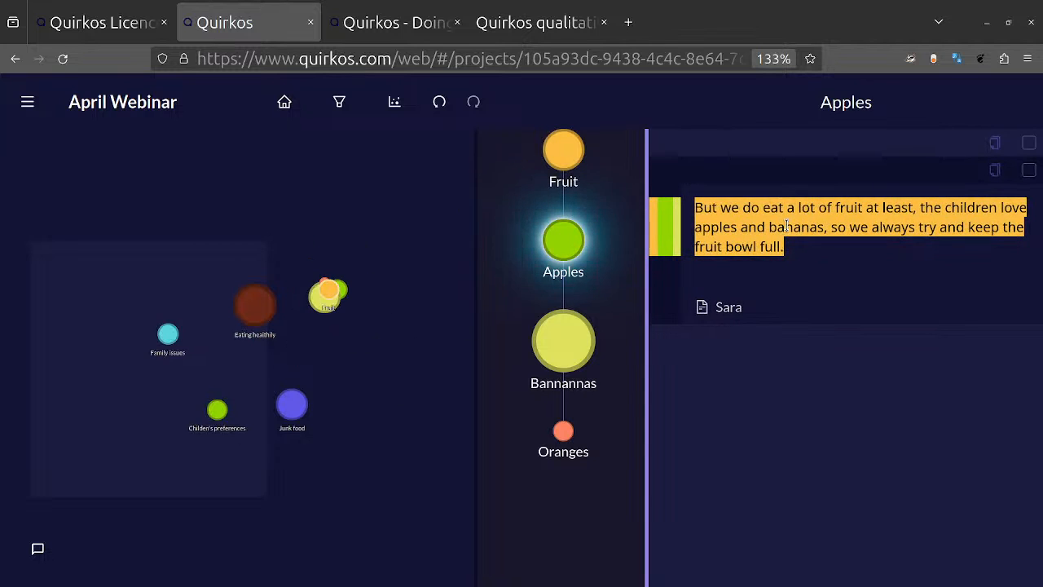
pyautogui.moveTo(759, 231); pyautogui.dragTo(695, 172)
pyautogui.click(760, 232)
pyautogui.tripleClick(759, 232)
pyautogui.moveTo(759, 233); pyautogui.dragTo(219, 414)
pyautogui.rightClick(562, 153)
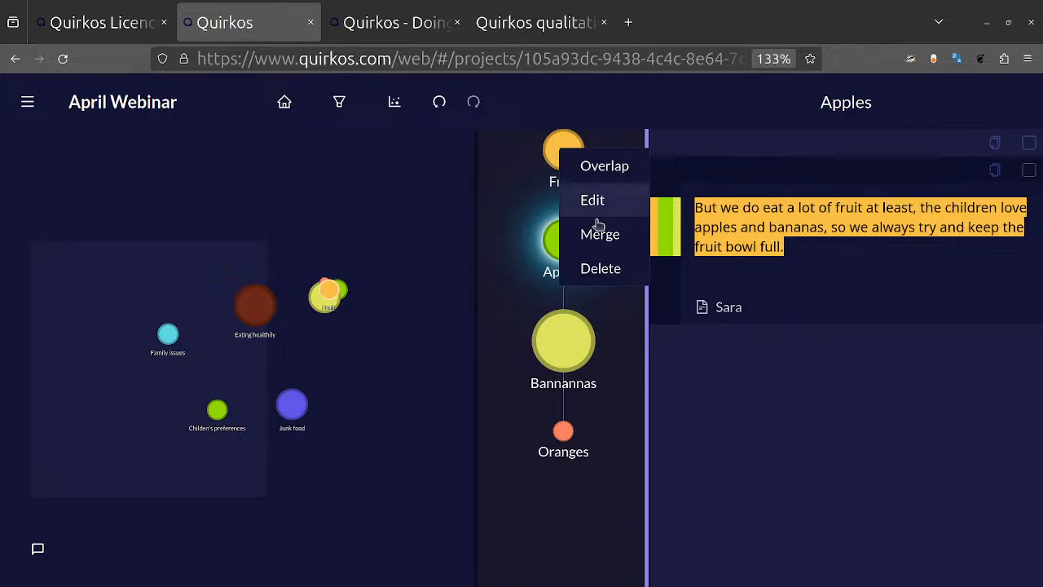
pyautogui.click(638, 346)
pyautogui.rightClick(637, 346)
pyautogui.click(615, 436)
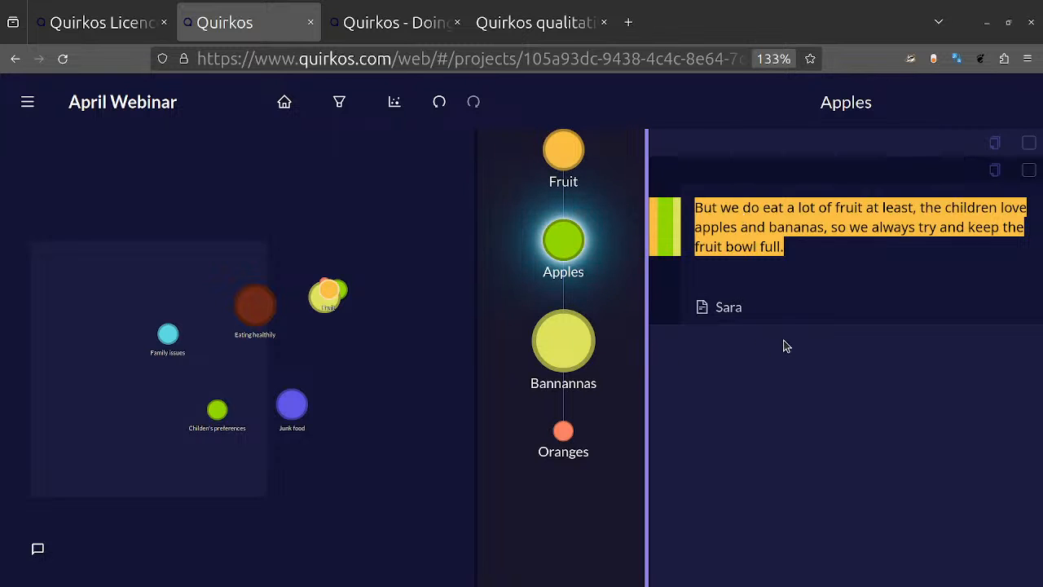
# Step: Return to the project's home view and move Bannannas, Apples and Oranges out of the Fruit cluster as separate quirks
pyautogui.click(300, 107)
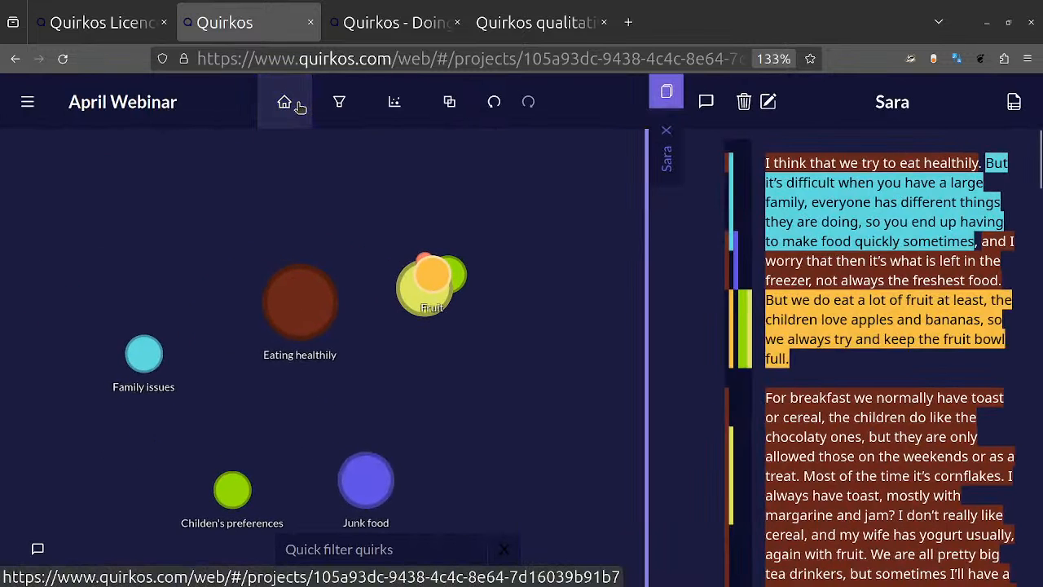
pyautogui.moveTo(399, 349); pyautogui.dragTo(491, 301)
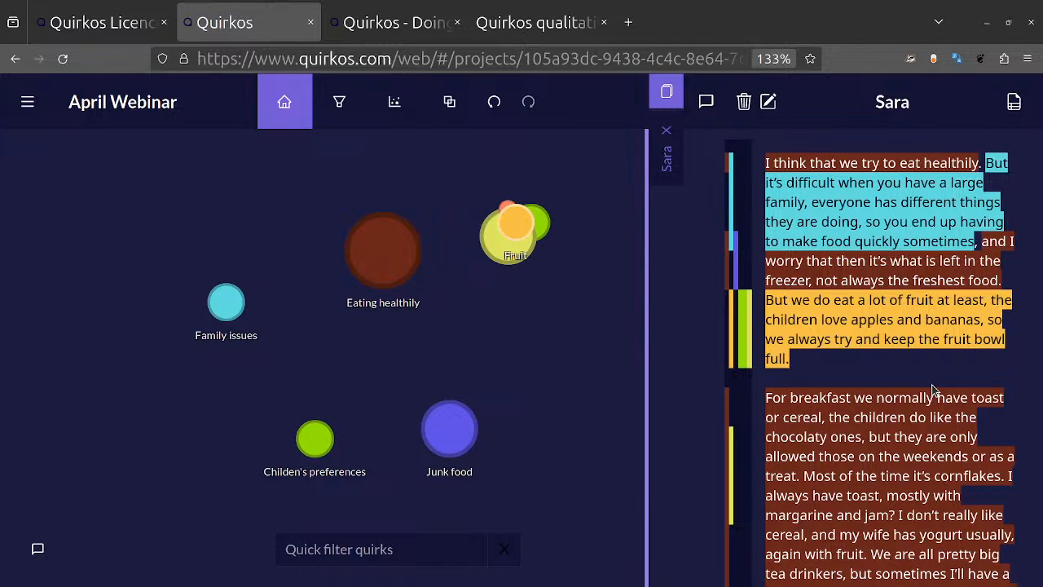
pyautogui.click(507, 218)
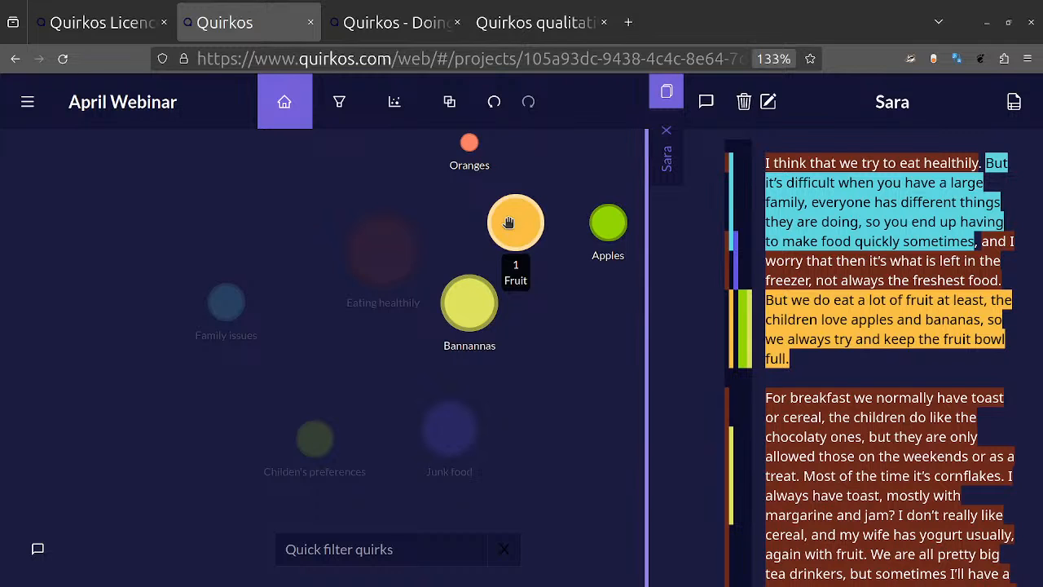
pyautogui.moveTo(478, 302); pyautogui.dragTo(582, 407)
pyautogui.moveTo(458, 304); pyautogui.dragTo(105, 364)
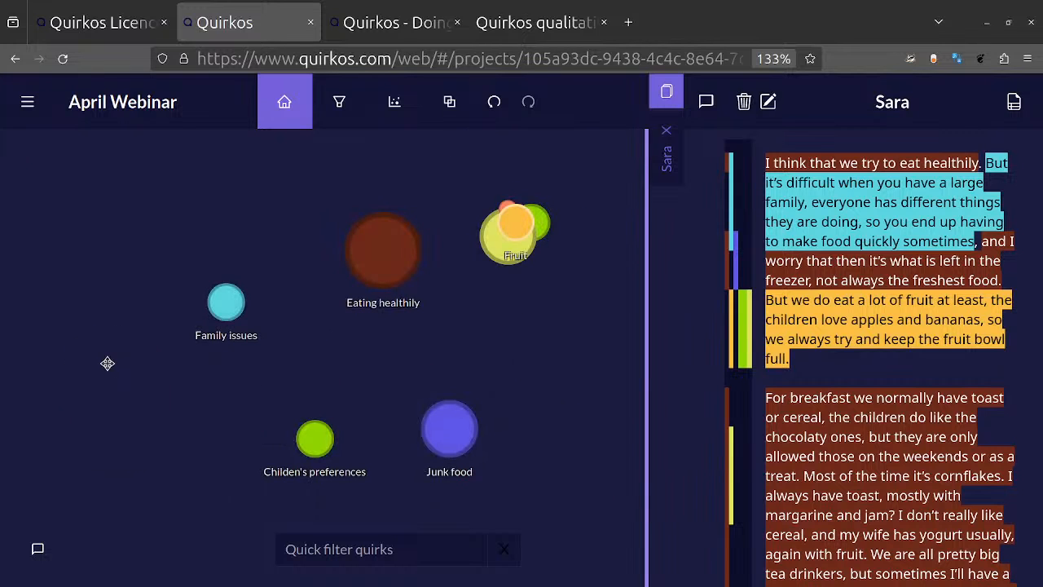
pyautogui.moveTo(524, 217)
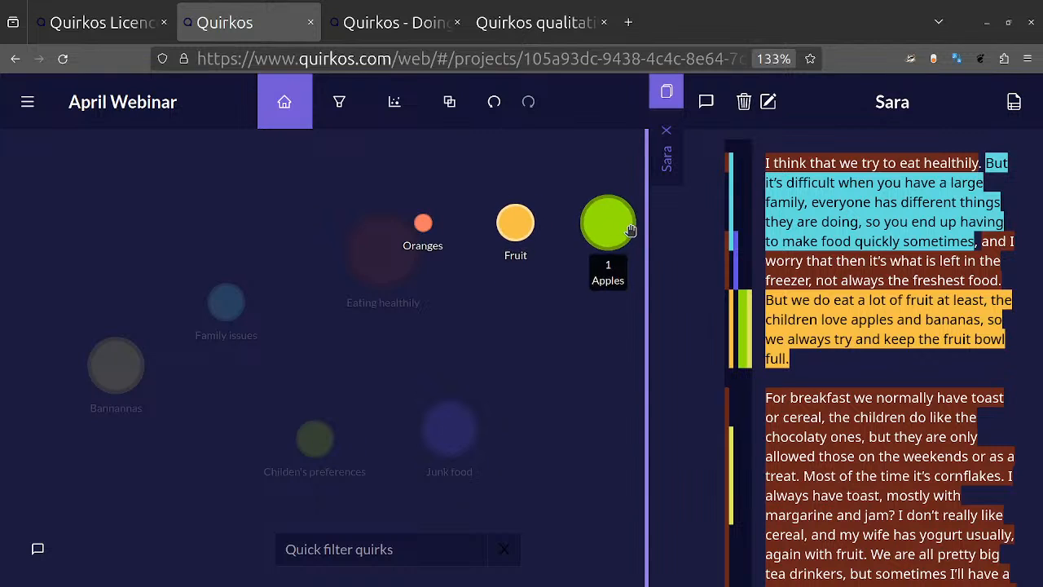
pyautogui.moveTo(611, 220); pyautogui.dragTo(117, 179)
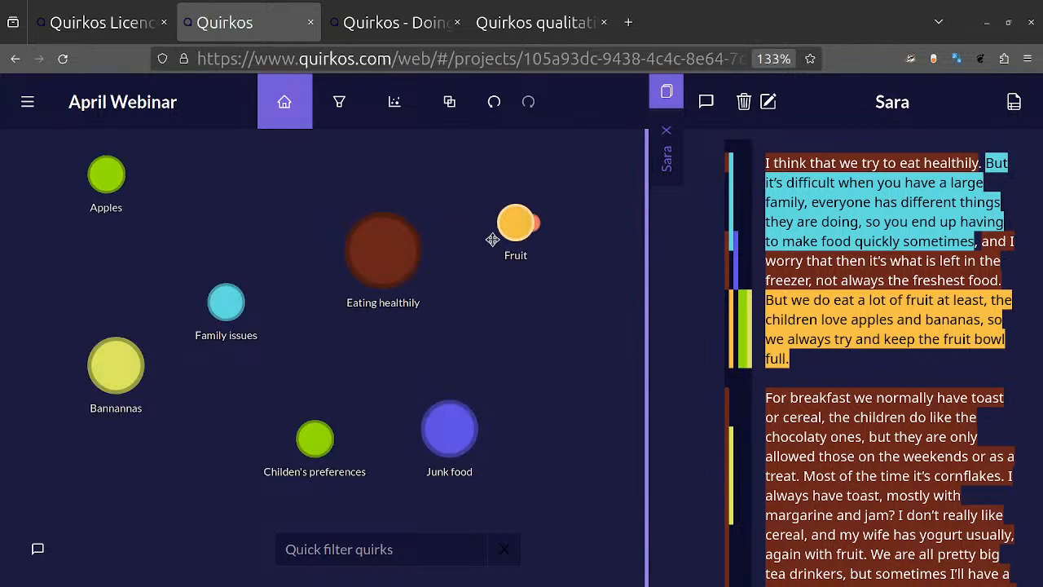
pyautogui.moveTo(520, 237)
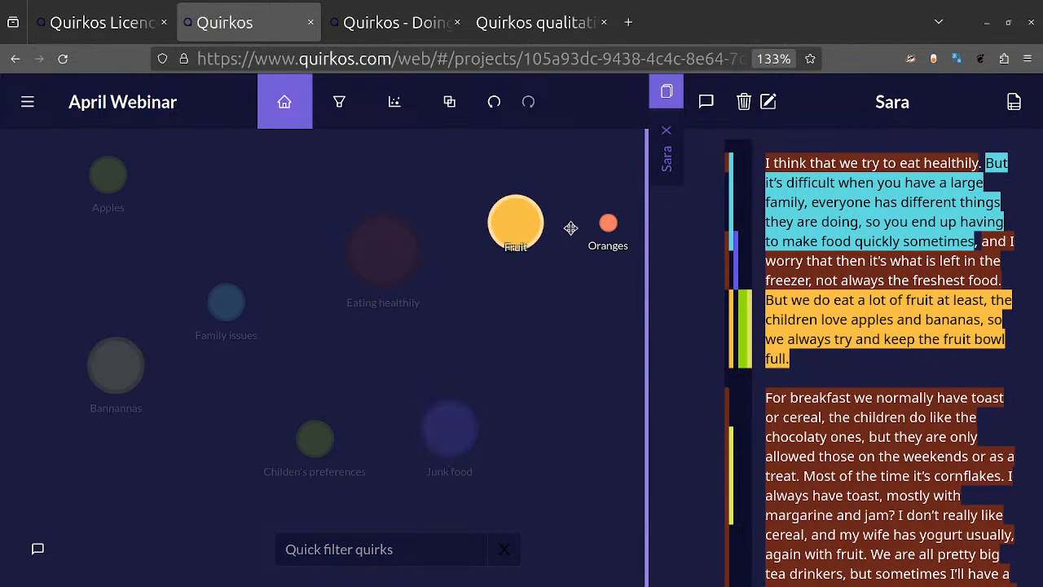
pyautogui.moveTo(608, 230); pyautogui.dragTo(542, 353)
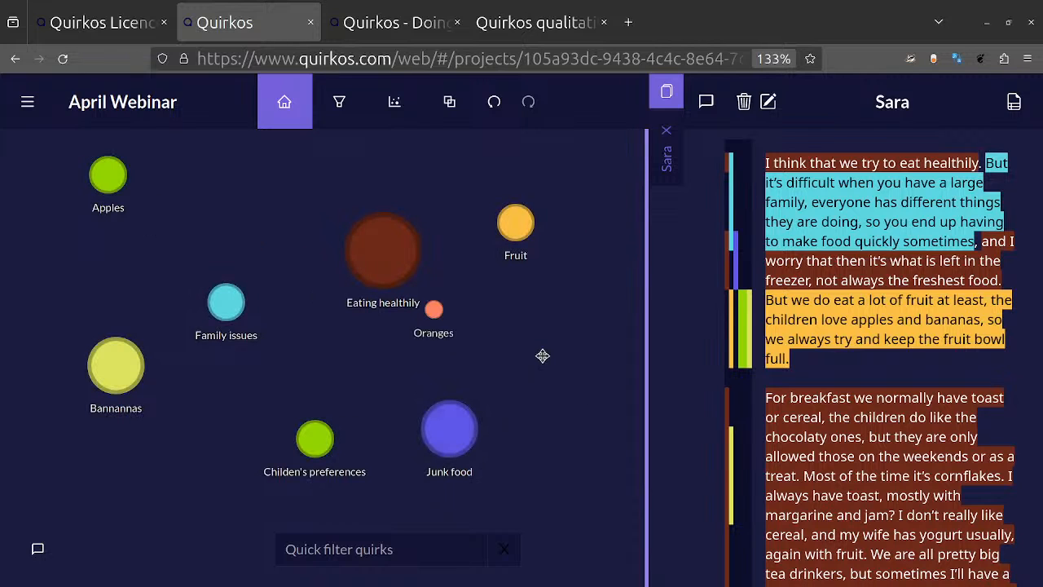
# Step: Merge the Oranges quirk into Fruit
pyautogui.rightClick(543, 351)
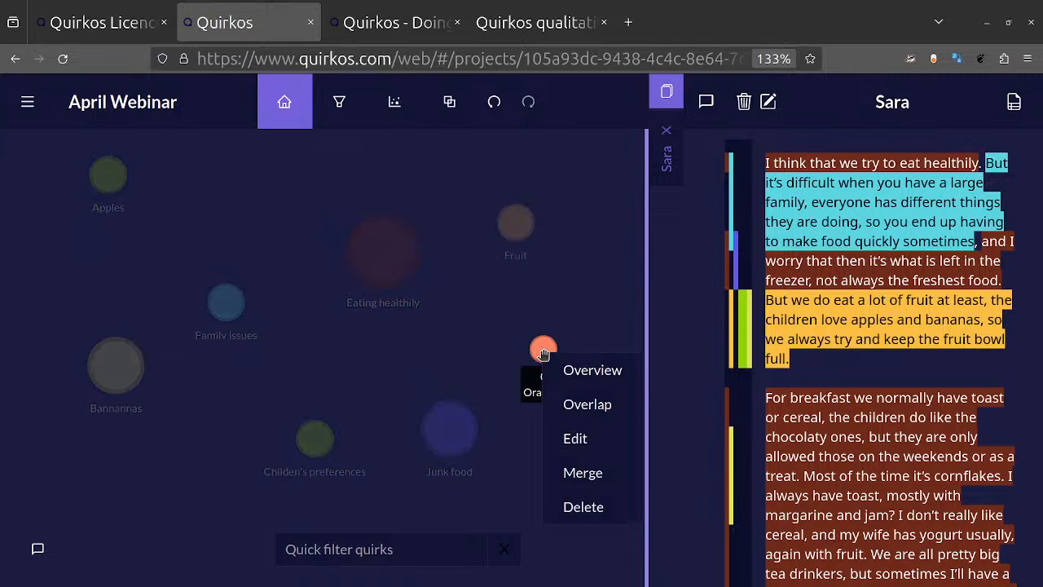
pyautogui.click(609, 479)
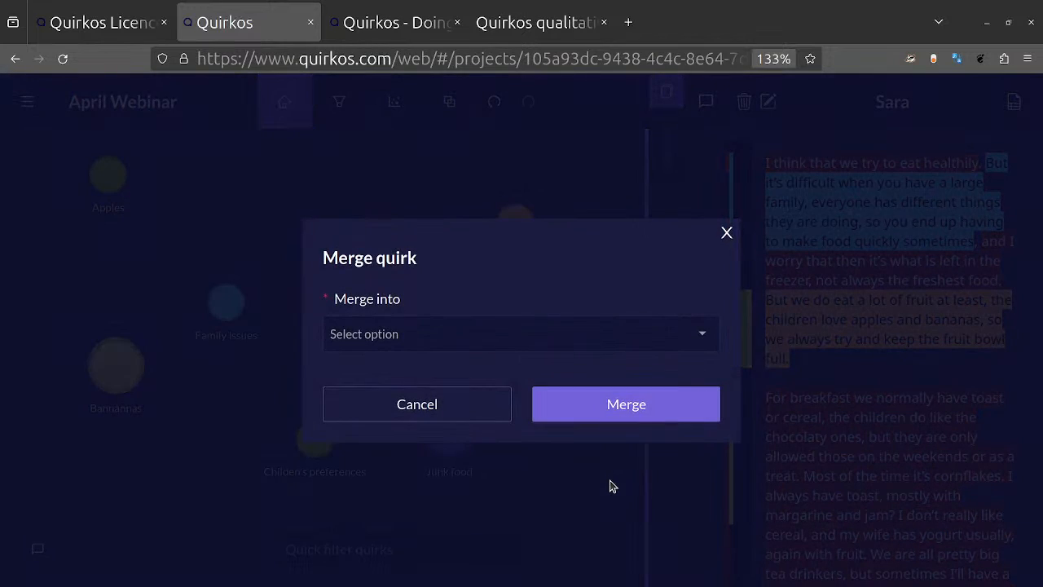
pyautogui.click(714, 332)
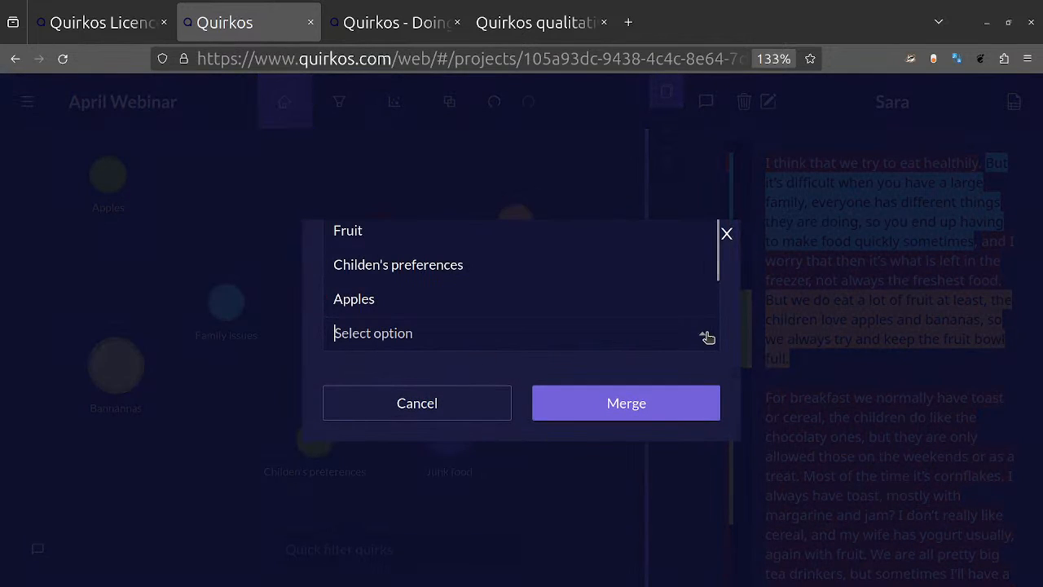
pyautogui.click(526, 232)
pyautogui.click(607, 410)
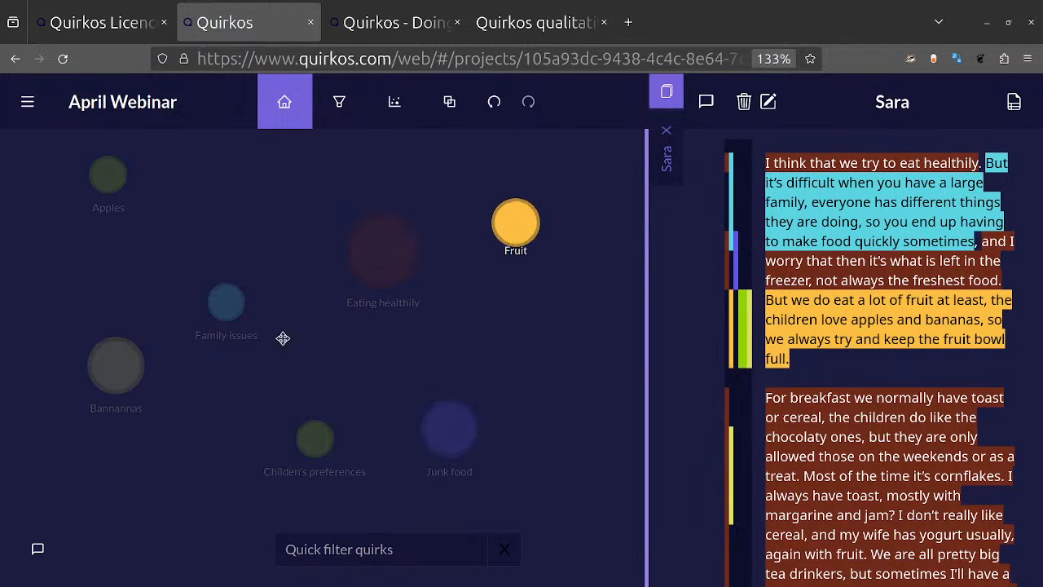
# Step: Merge the Apples quirk into Fruit
pyautogui.rightClick(103, 176)
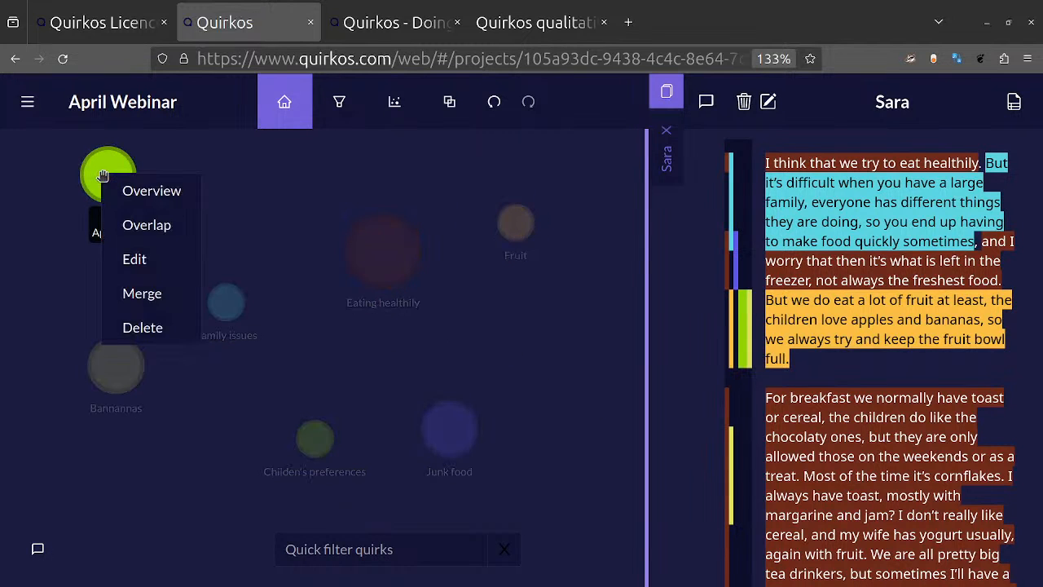
pyautogui.click(176, 304)
pyautogui.click(705, 349)
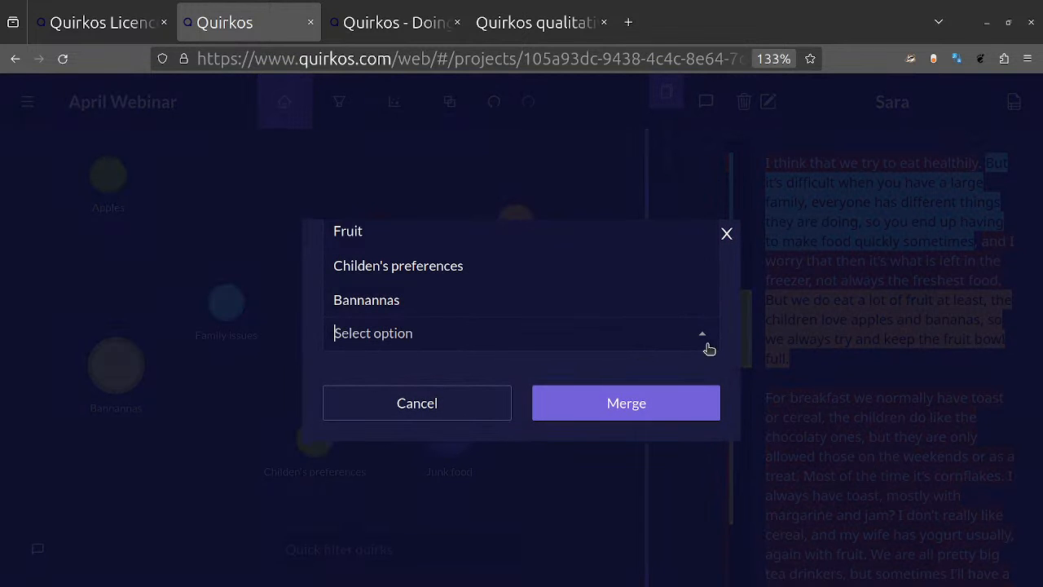
pyautogui.click(482, 234)
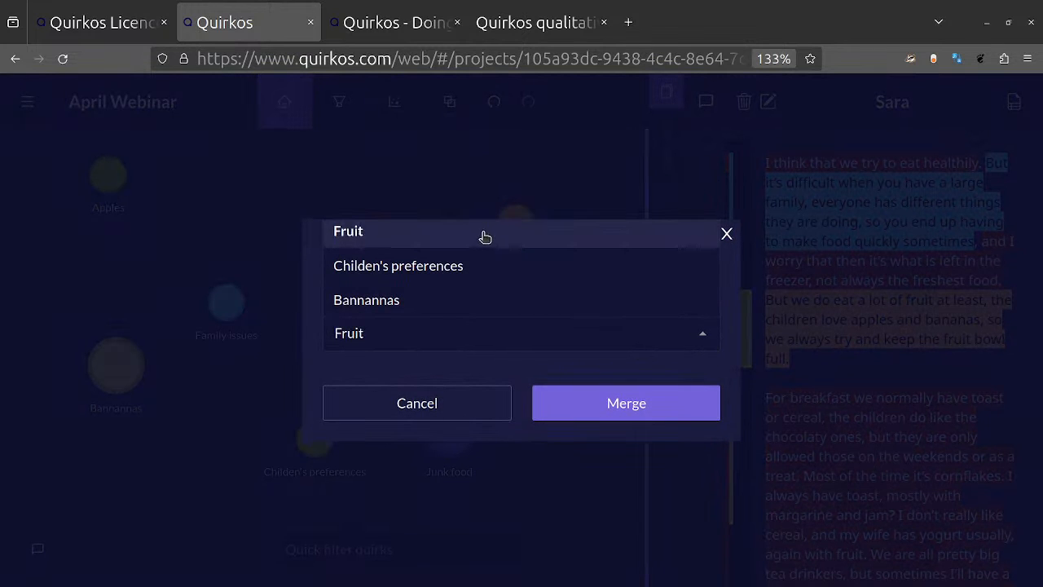
pyautogui.click(641, 413)
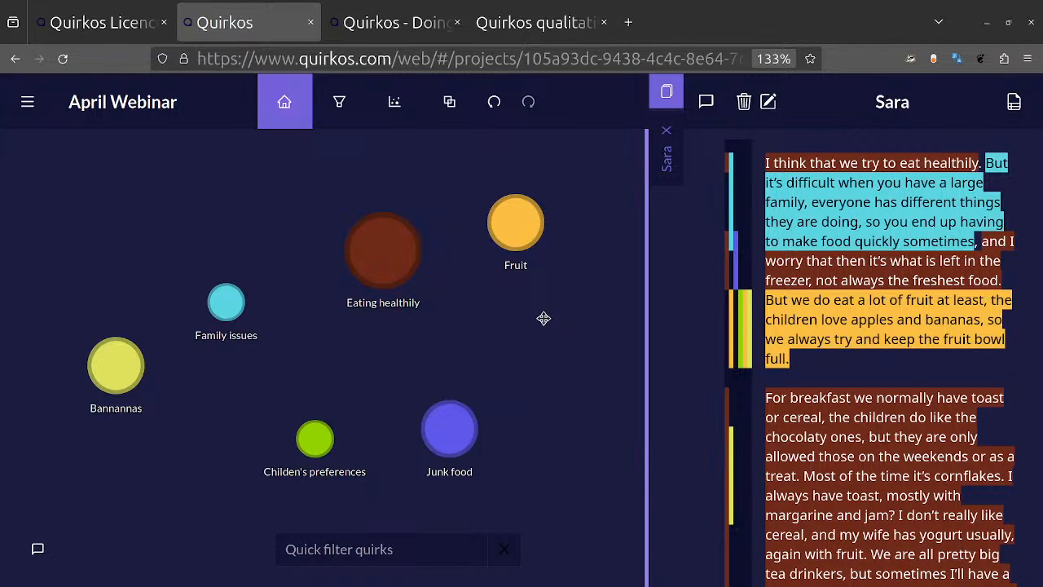
# Step: Undo the merges of Apples and Oranges into Fruit
pyautogui.click(497, 106)
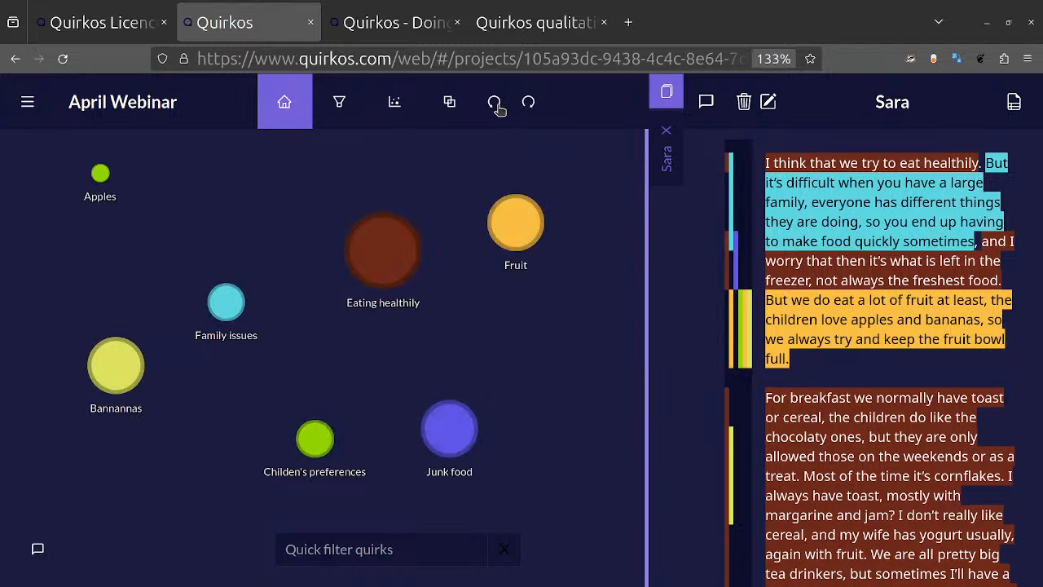
pyautogui.click(497, 106)
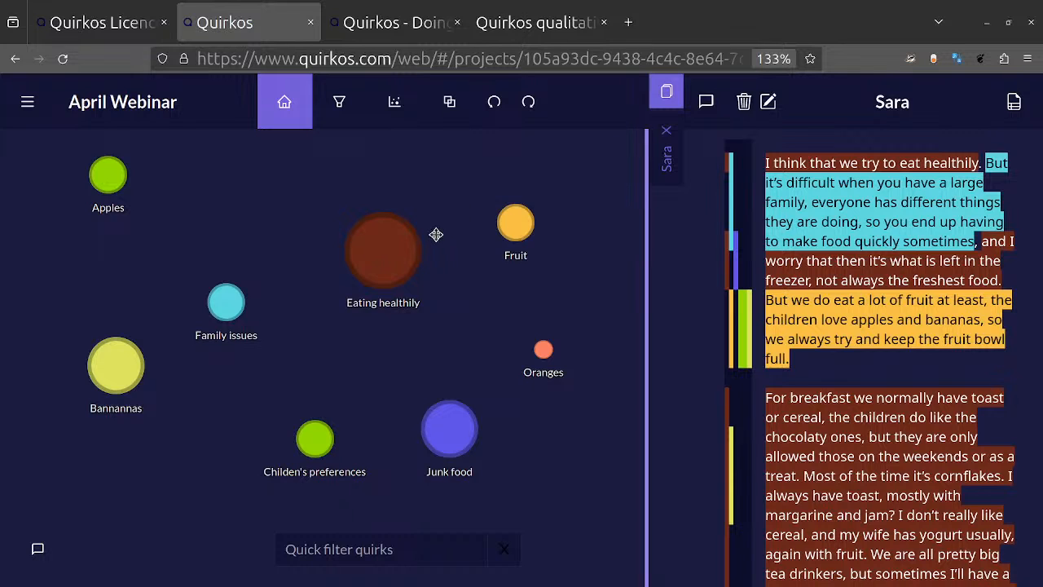
pyautogui.moveTo(543, 350)
pyautogui.click(396, 119)
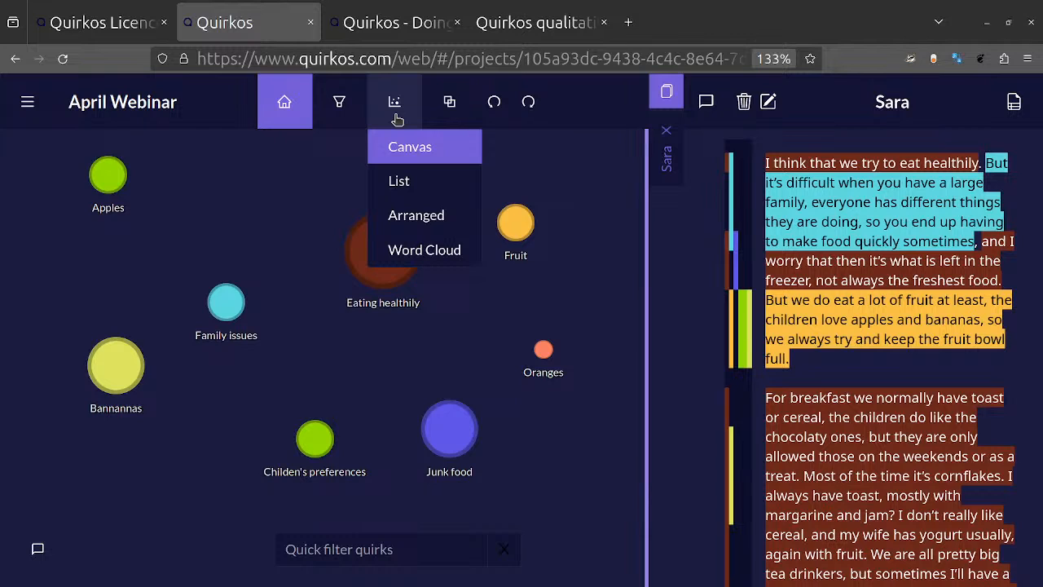
pyautogui.click(466, 375)
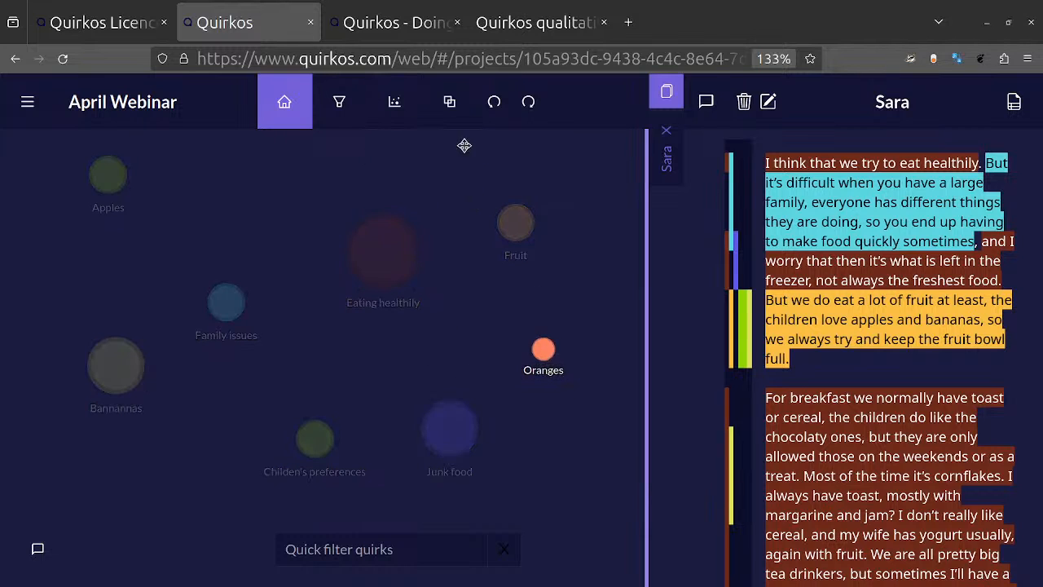
# Step: Create two new quirk groups named Food and Drink
pyautogui.click(449, 109)
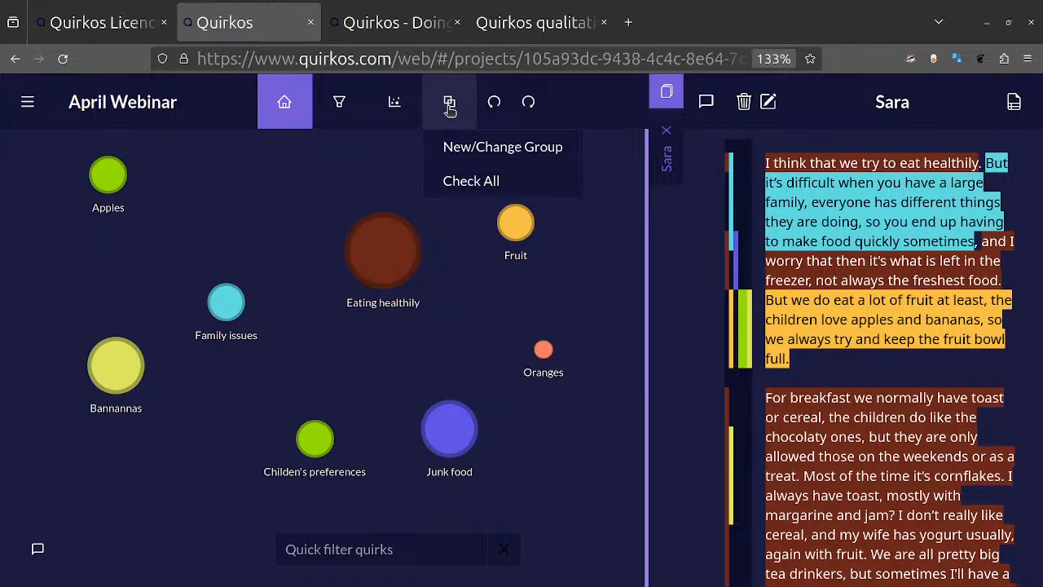
pyautogui.click(486, 148)
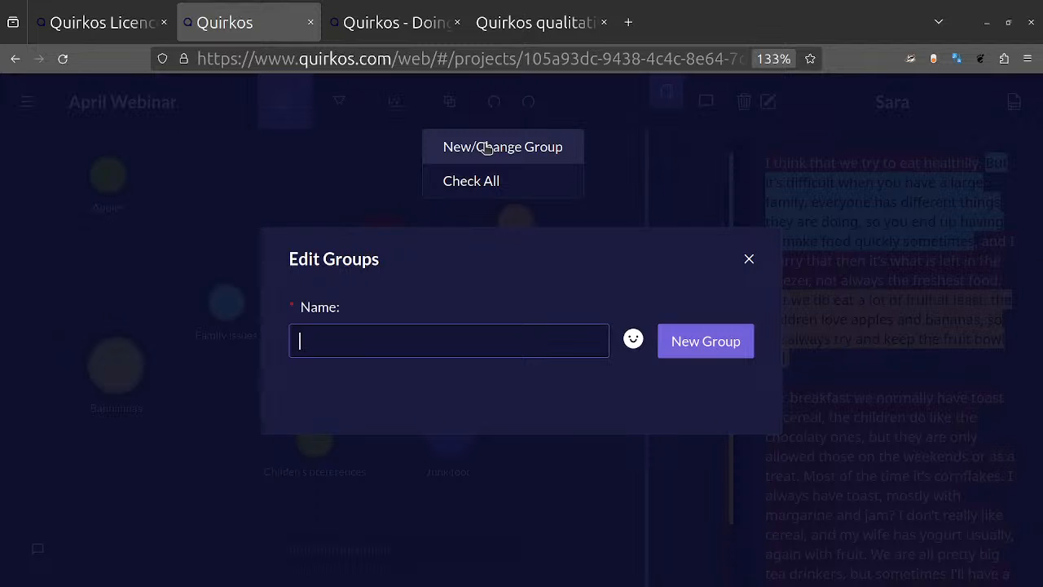
pyautogui.write('Food')
pyautogui.press('Return')
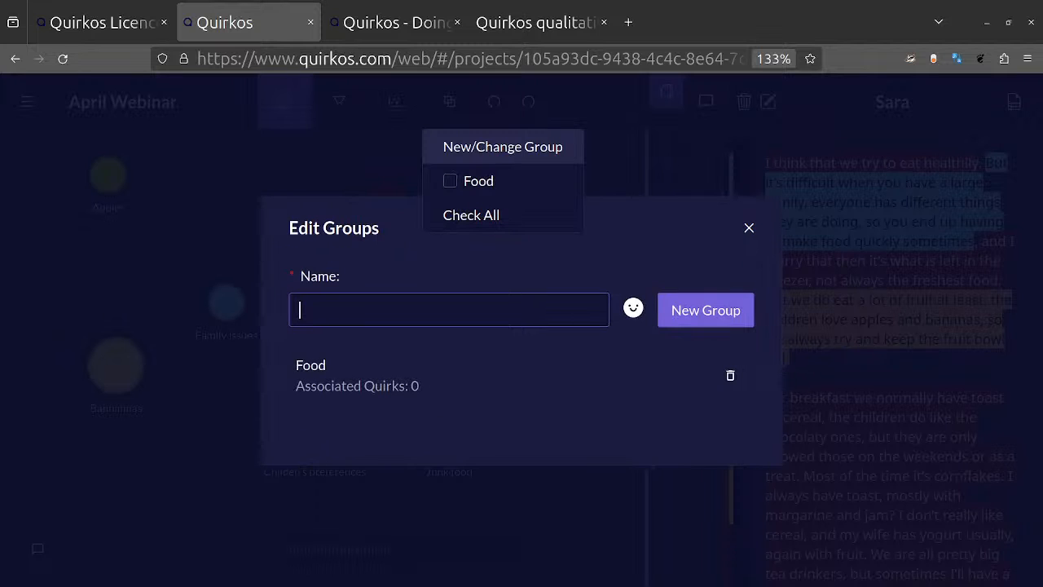
pyautogui.write('Drink')
pyautogui.press('Return')
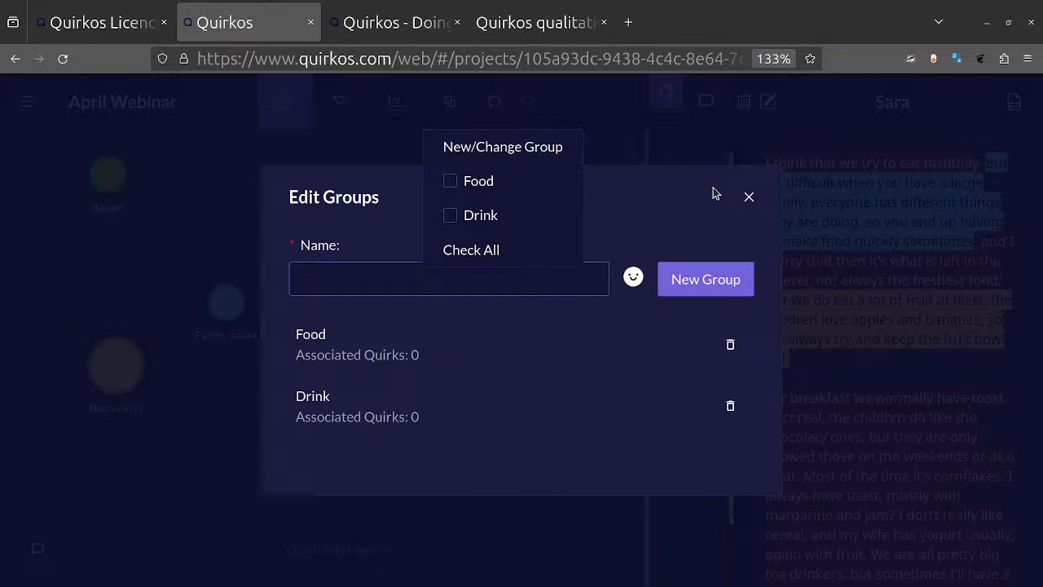
# Step: Close the group editor and assign the Oranges quirk to both the Food and Drink groups
pyautogui.click(748, 200)
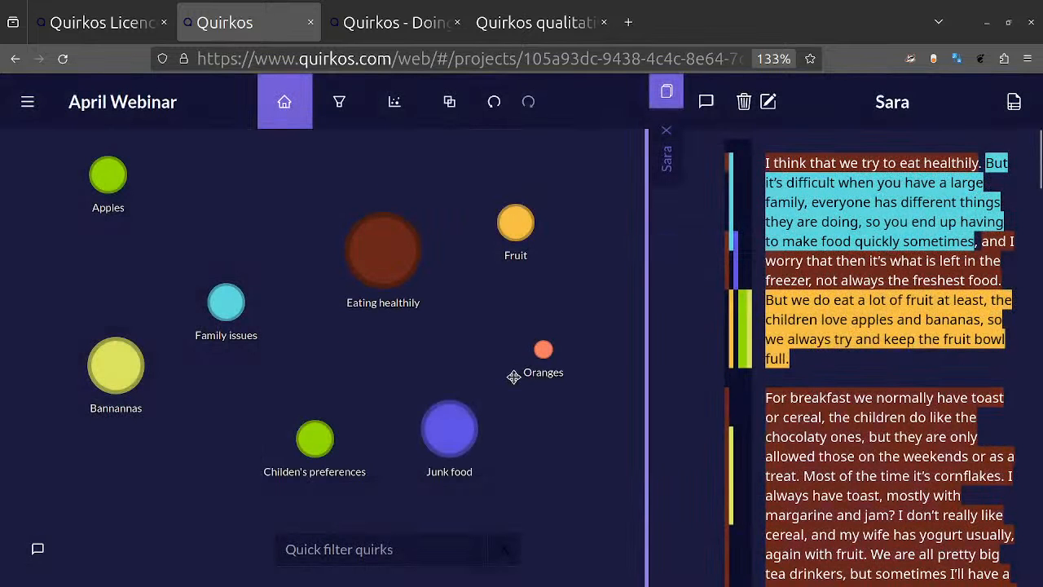
pyautogui.rightClick(543, 356)
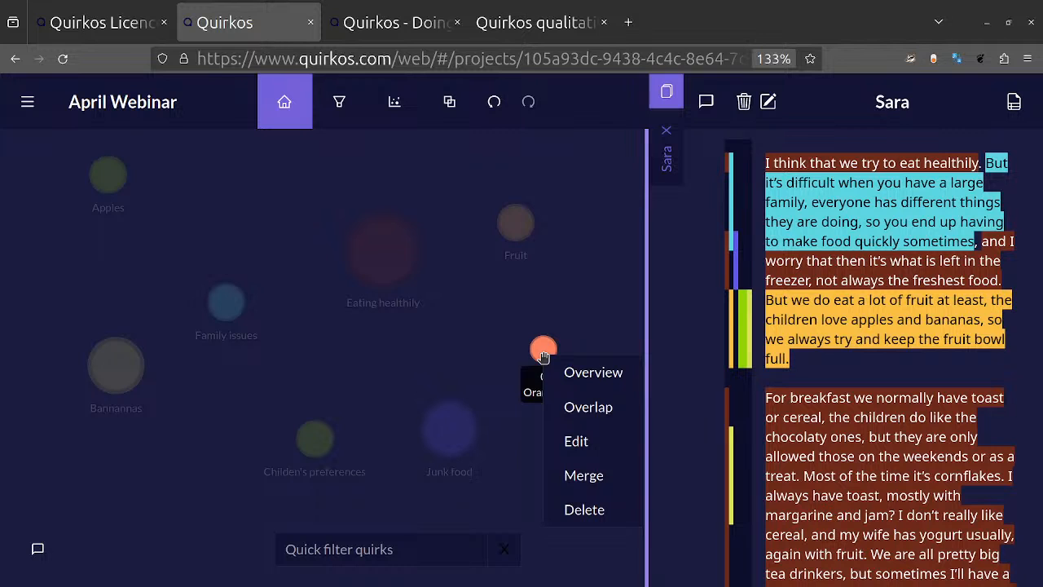
pyautogui.click(591, 444)
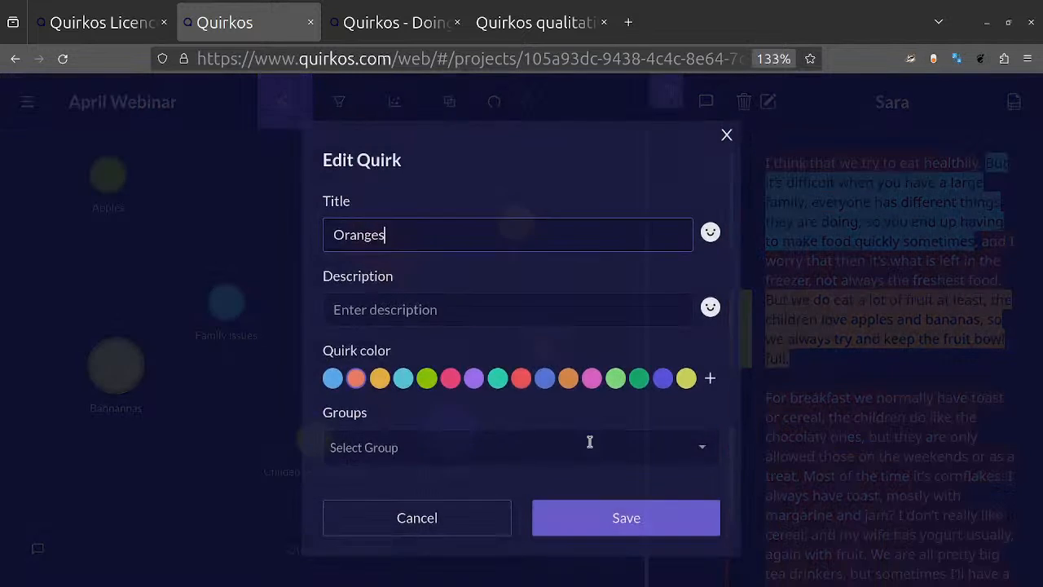
pyautogui.click(473, 438)
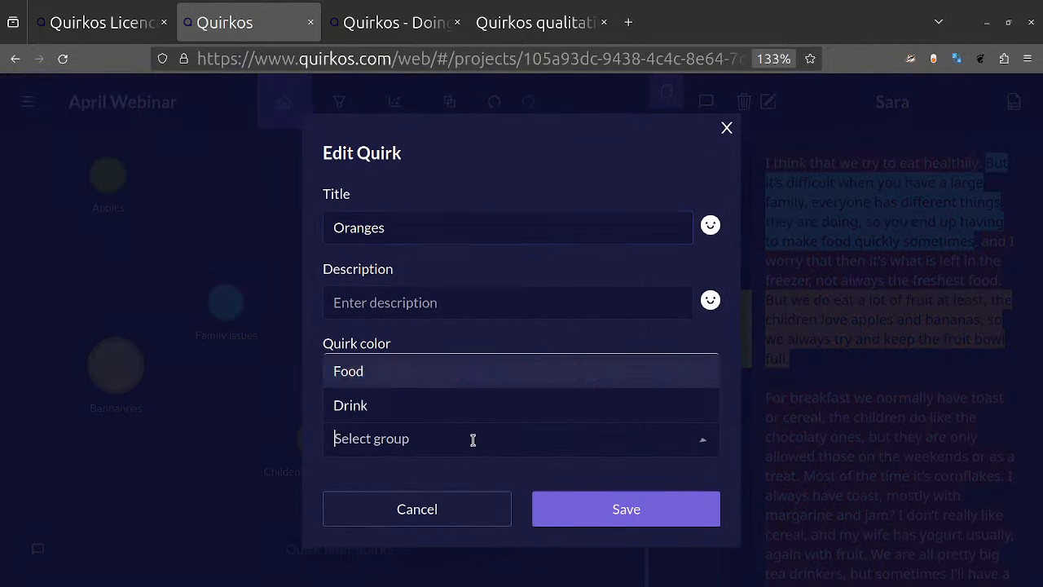
pyautogui.click(375, 372)
pyautogui.click(444, 389)
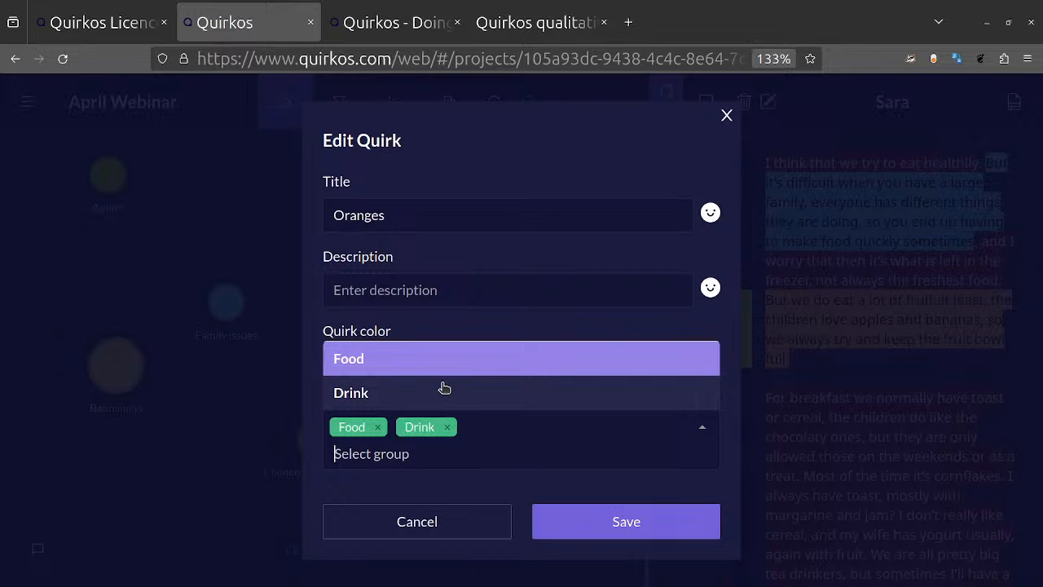
pyautogui.click(582, 516)
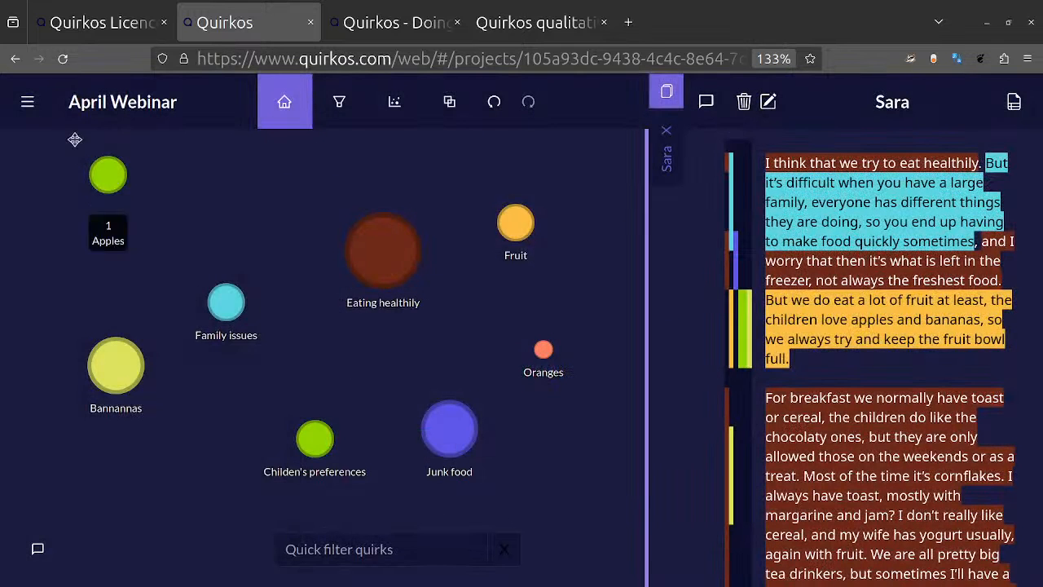
# Step: Assign the Apples quirk to both the Food and Drink groups
pyautogui.rightClick(122, 182)
pyautogui.click(177, 267)
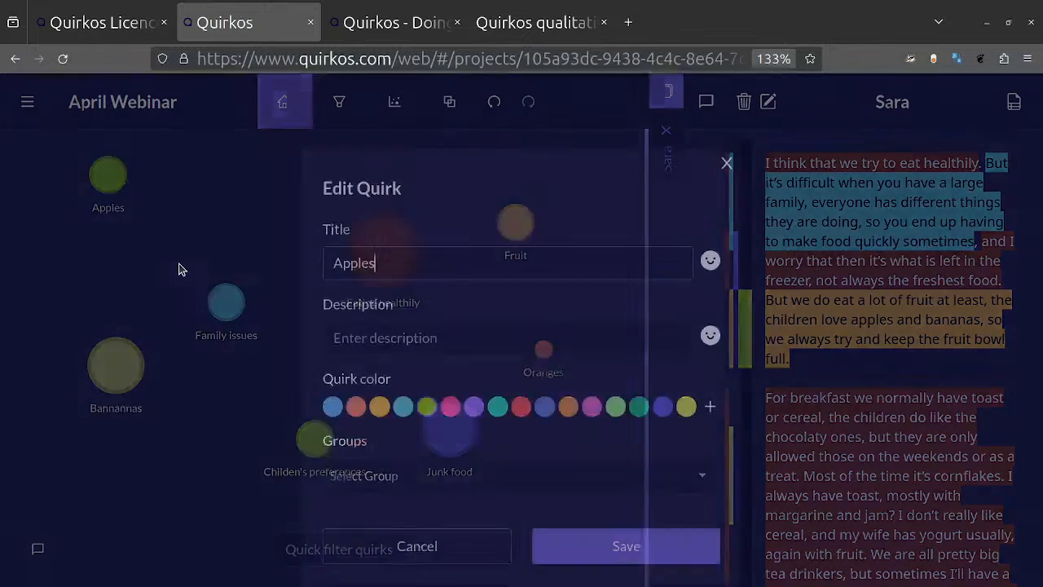
pyautogui.click(432, 446)
pyautogui.click(388, 383)
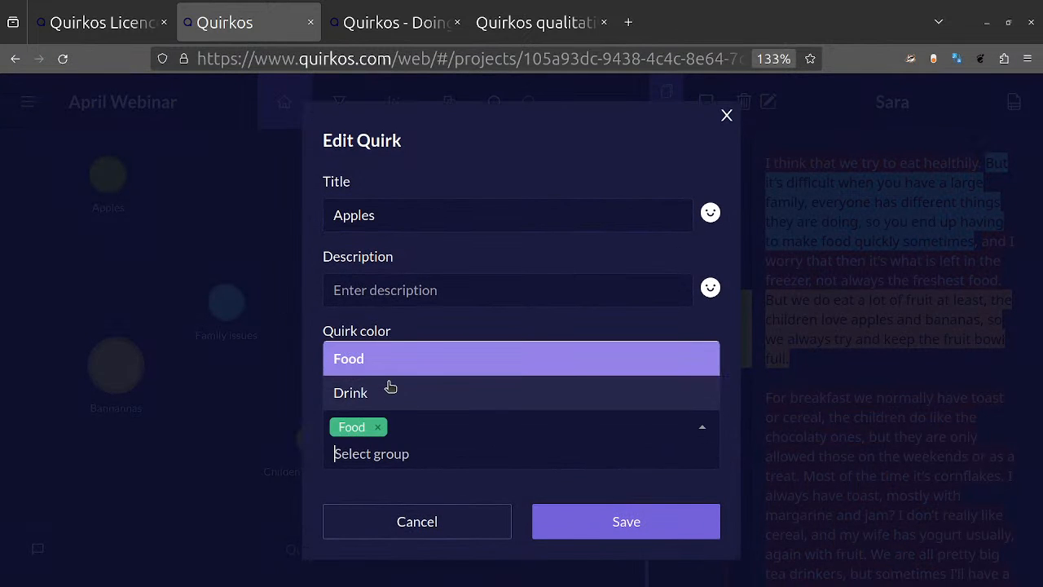
pyautogui.click(380, 395)
pyautogui.click(640, 541)
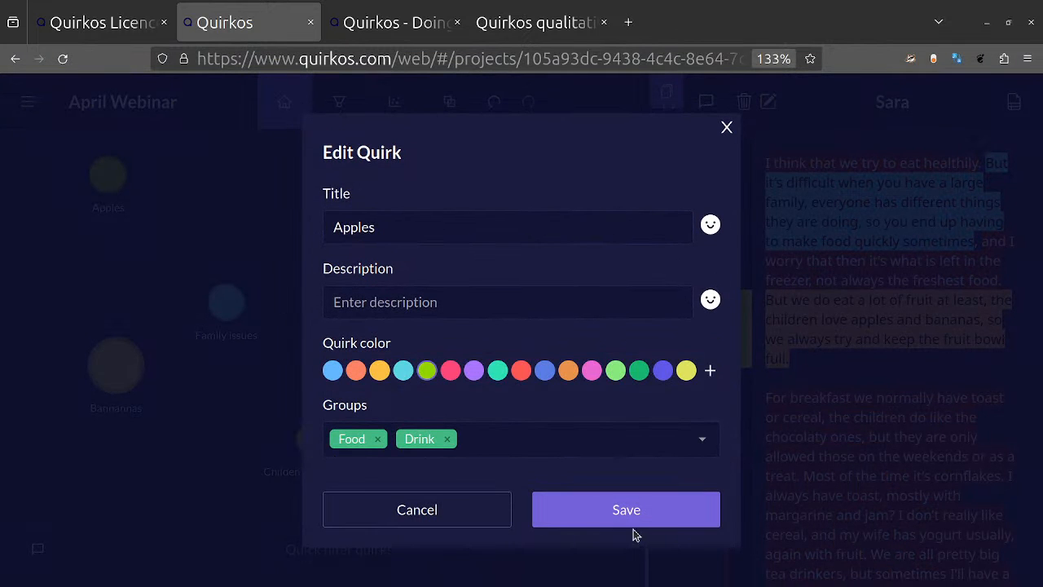
pyautogui.click(628, 526)
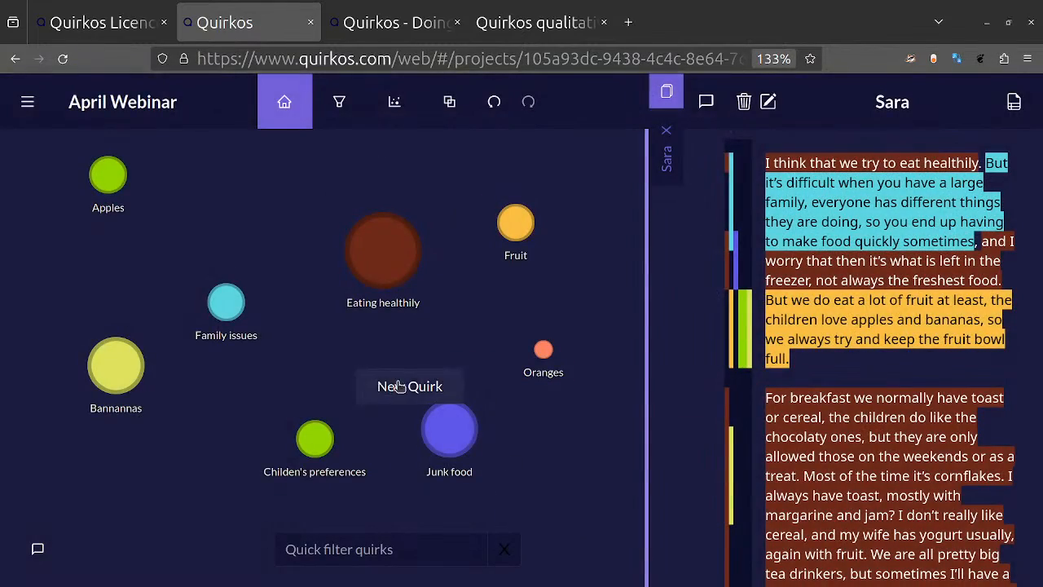
# Step: Create a new quirk titled Toast on the canvas between Family issues and Junk food
pyautogui.click(395, 384)
pyautogui.write('Toast')
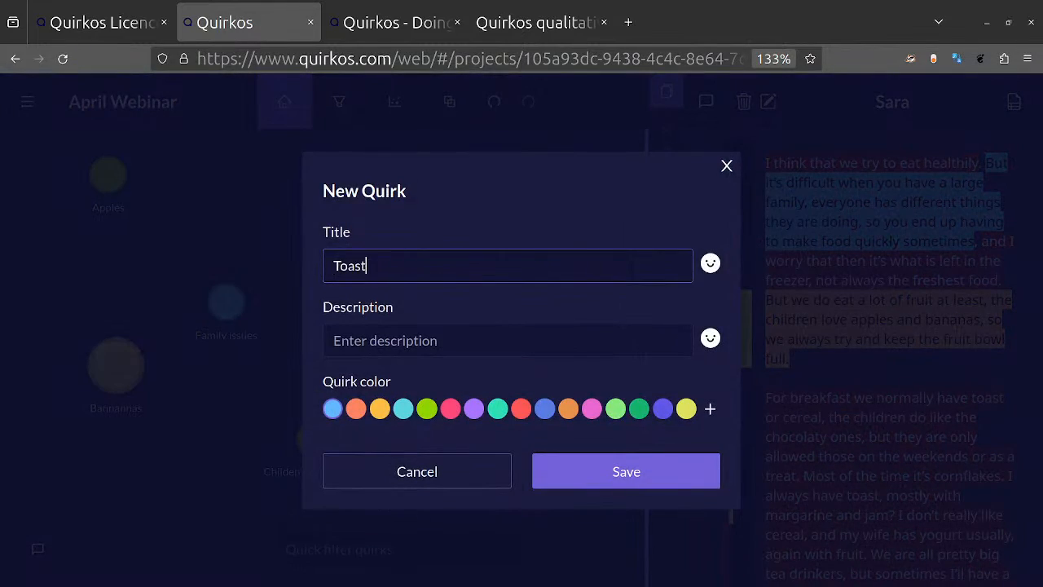
pyautogui.press('Return')
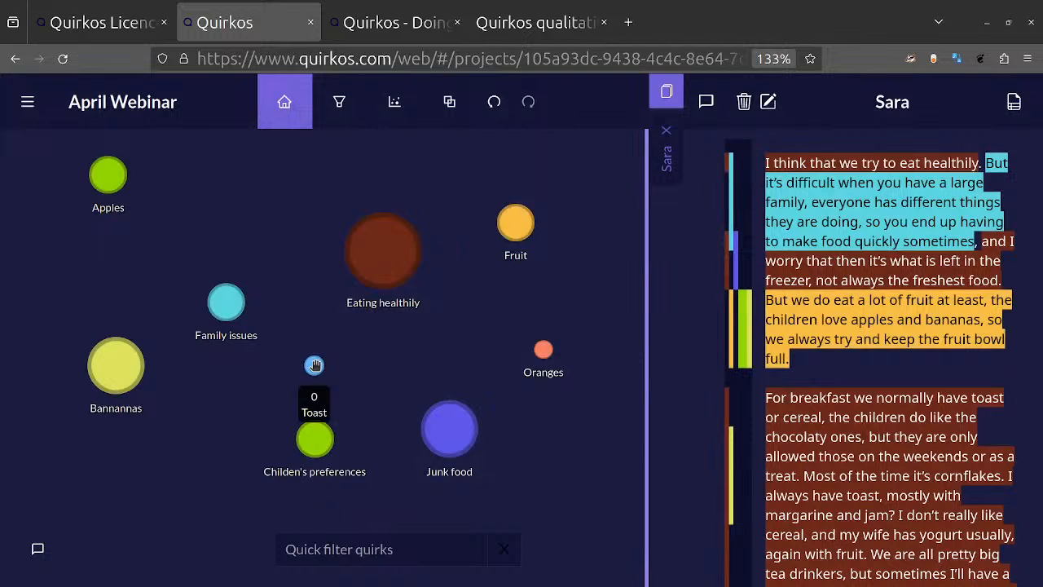
# Step: Assign the Toast quirk to the Food group only
pyautogui.rightClick(314, 365)
pyautogui.click(352, 446)
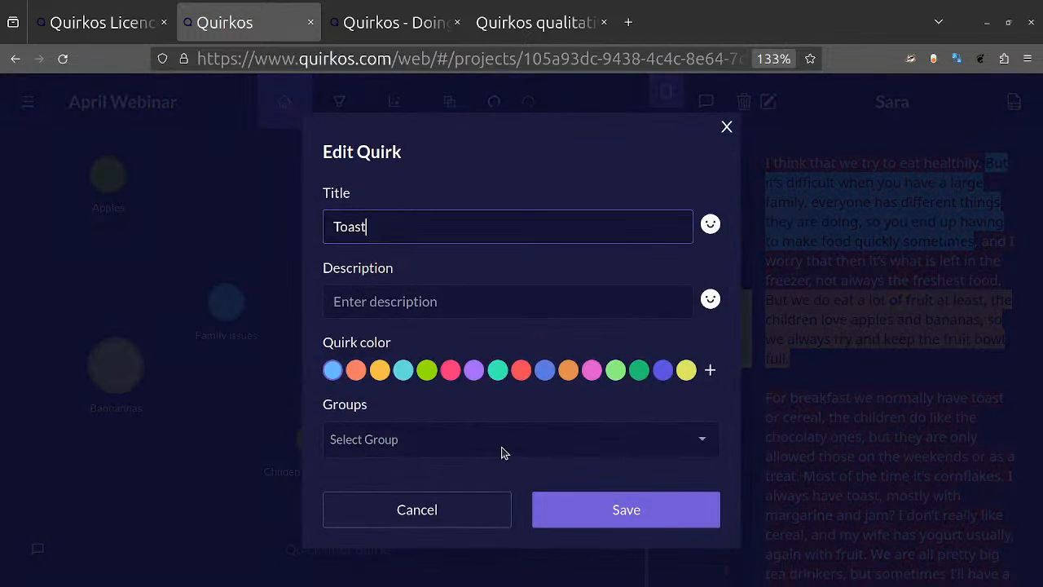
pyautogui.click(501, 453)
pyautogui.click(421, 382)
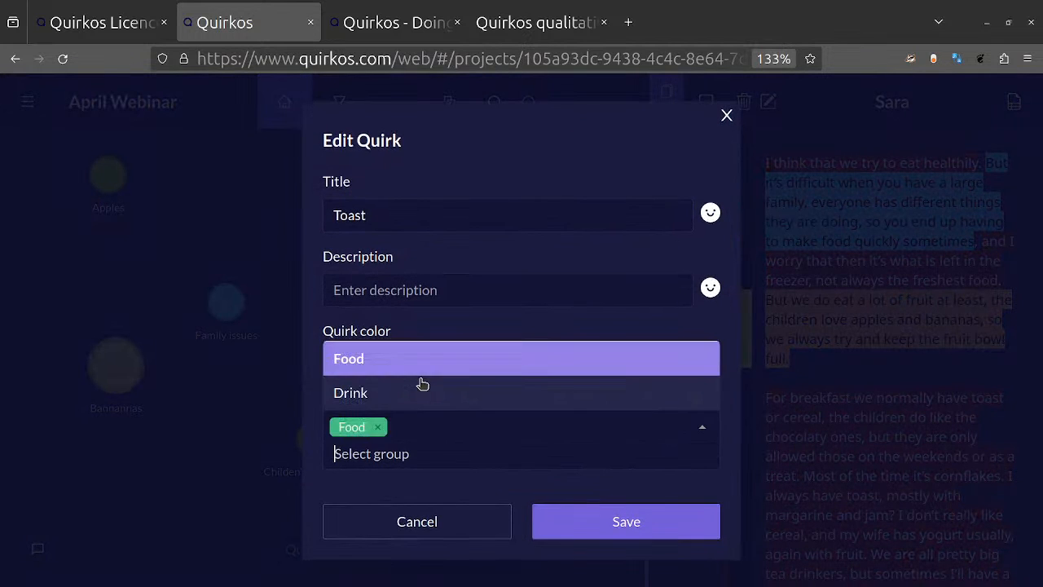
pyautogui.click(641, 507)
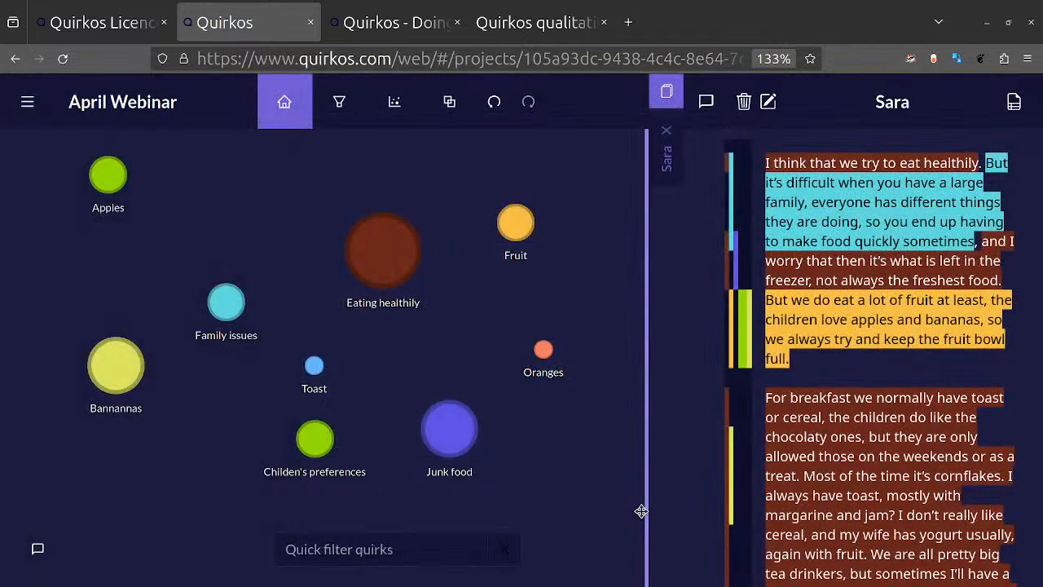
# Step: Filter the canvas by the Food group and by the Drink group in turn, and clear both group filters
pyautogui.click(449, 102)
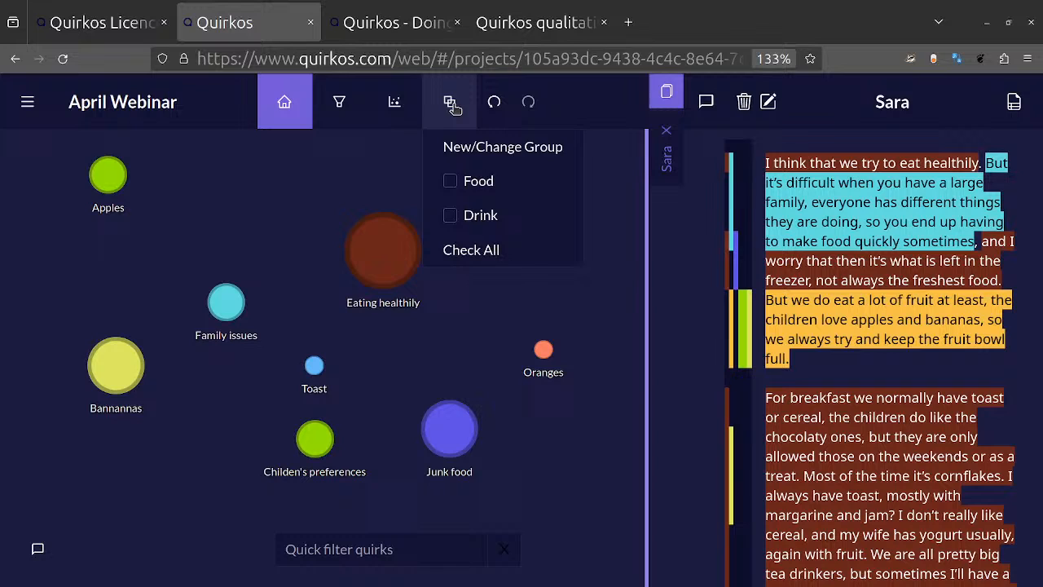
pyautogui.click(450, 180)
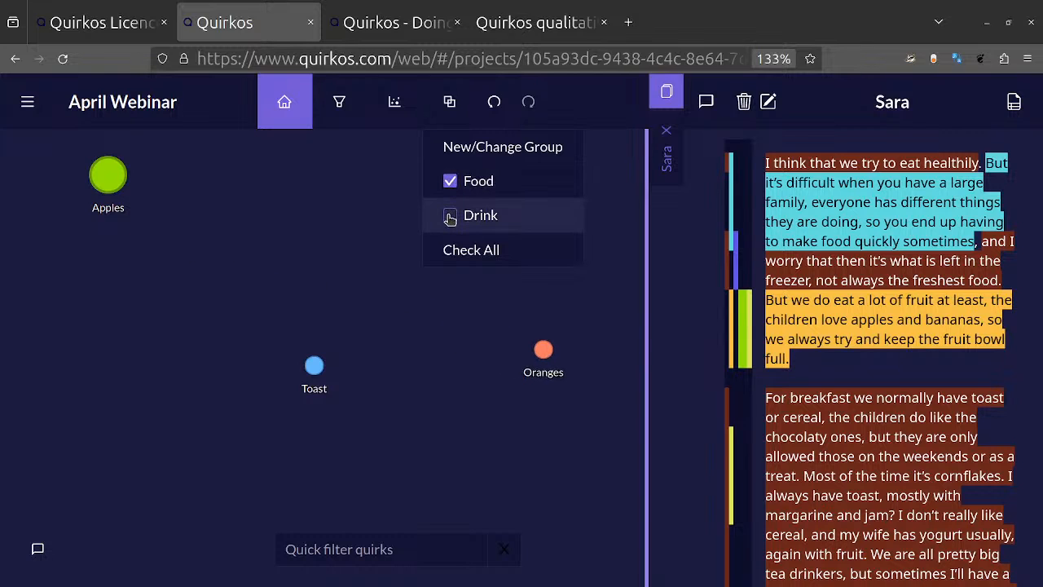
pyautogui.click(450, 218)
pyautogui.click(450, 183)
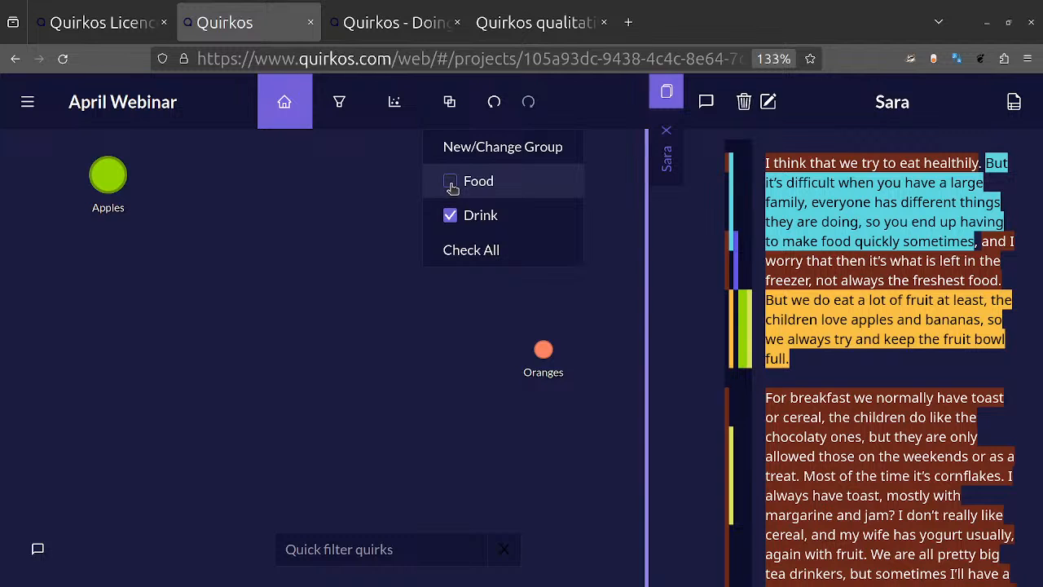
pyautogui.click(450, 216)
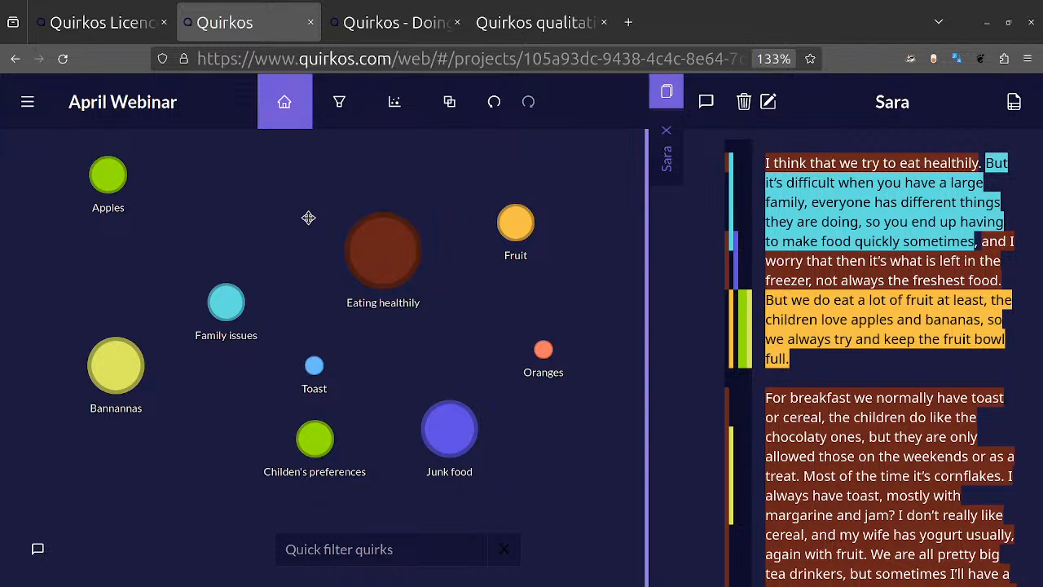
# Step: Go back to the project list and search for "breakfast"
pyautogui.click(28, 103)
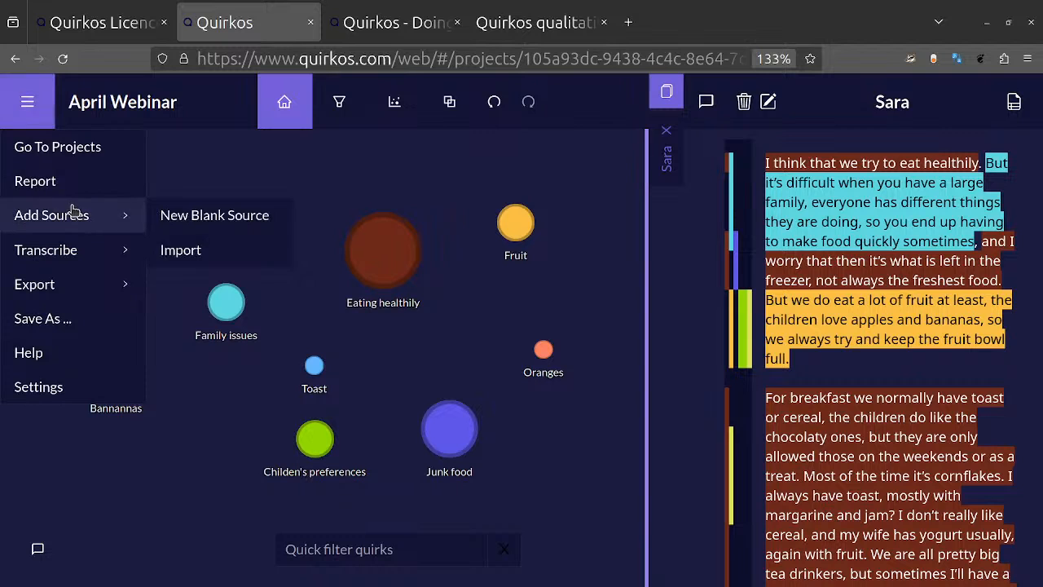
pyautogui.click(60, 151)
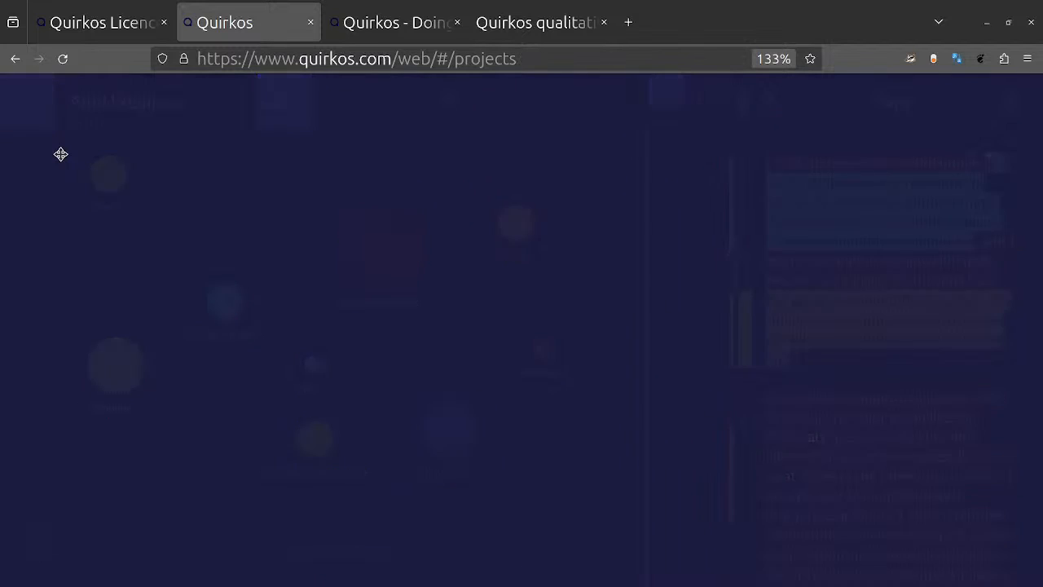
pyautogui.click(198, 325)
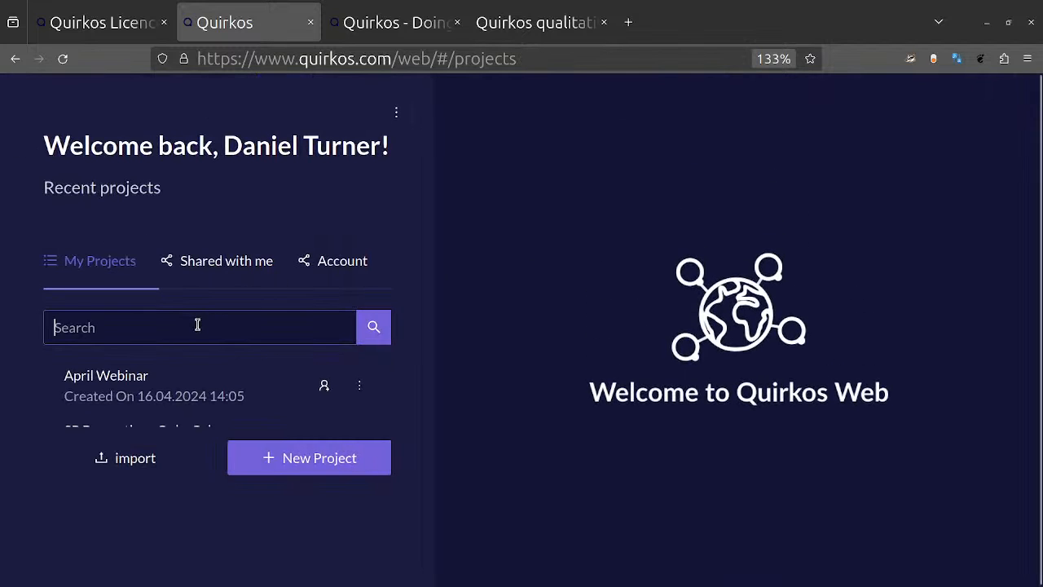
pyautogui.write('brakfas')
pyautogui.press('BackSpace')
pyautogui.press('BackSpace')
pyautogui.press('BackSpace')
pyautogui.press('BackSpace')
pyautogui.press('BackSpace')
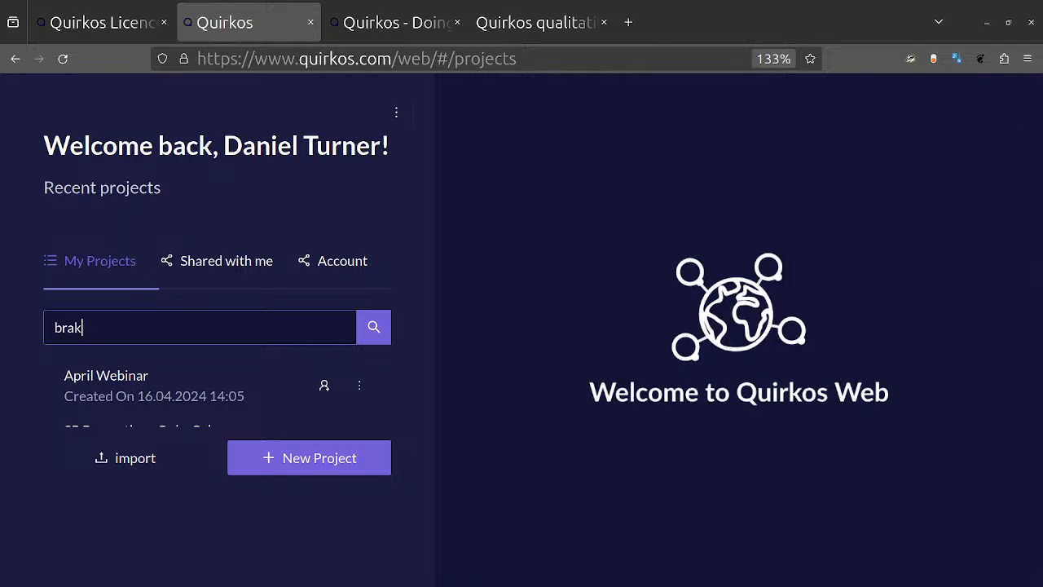
pyautogui.write('eakg')
pyautogui.press('BackSpace')
pyautogui.write('fast')
pyautogui.press('Return')
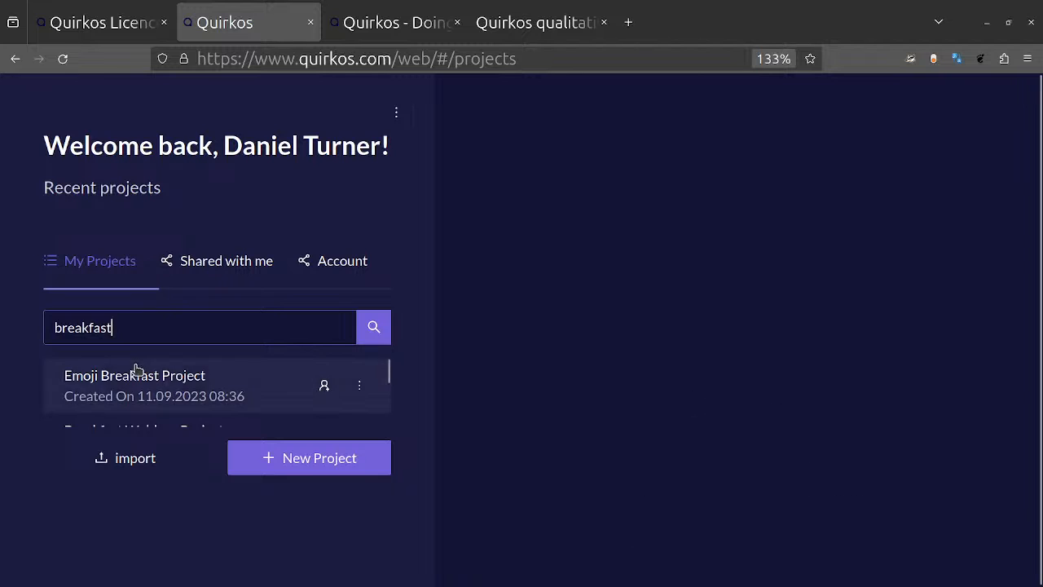
# Step: Open the Breakfast project created on 19.03.2020 from the search results
pyautogui.scroll(-1, 136, 369)
pyautogui.scroll(-5, 137, 369)
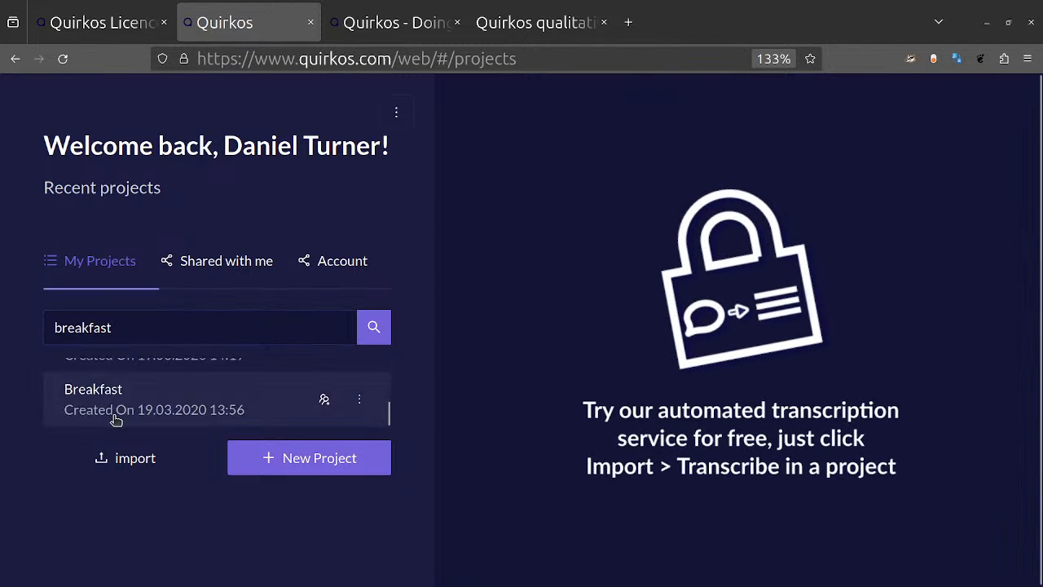
pyautogui.click(116, 418)
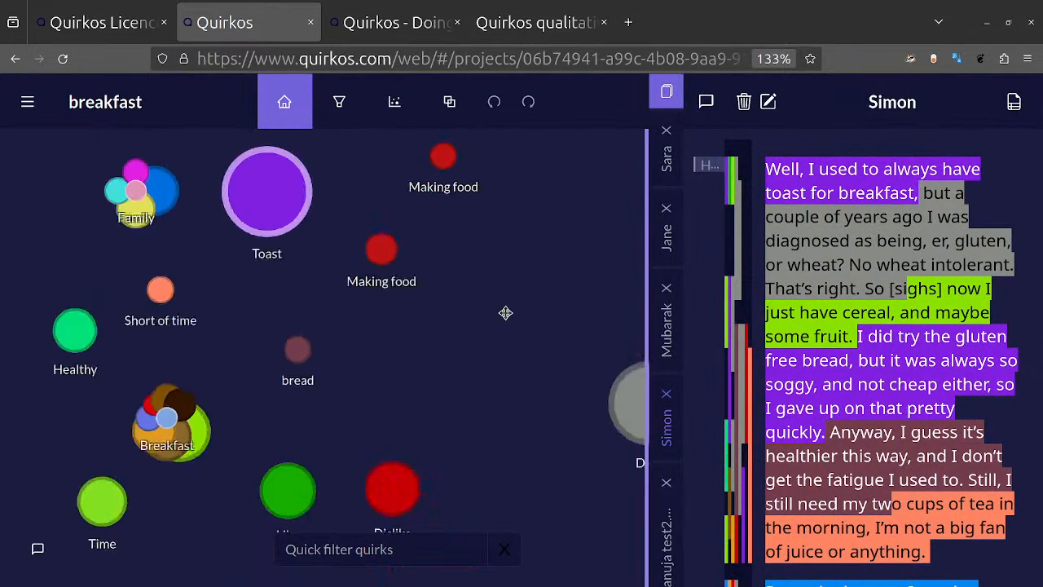
# Step: Fit more of the quirk canvas in view and inspect the subcategories of the Breakfast and Family quirks
pyautogui.moveTo(506, 312); pyautogui.dragTo(430, 313)
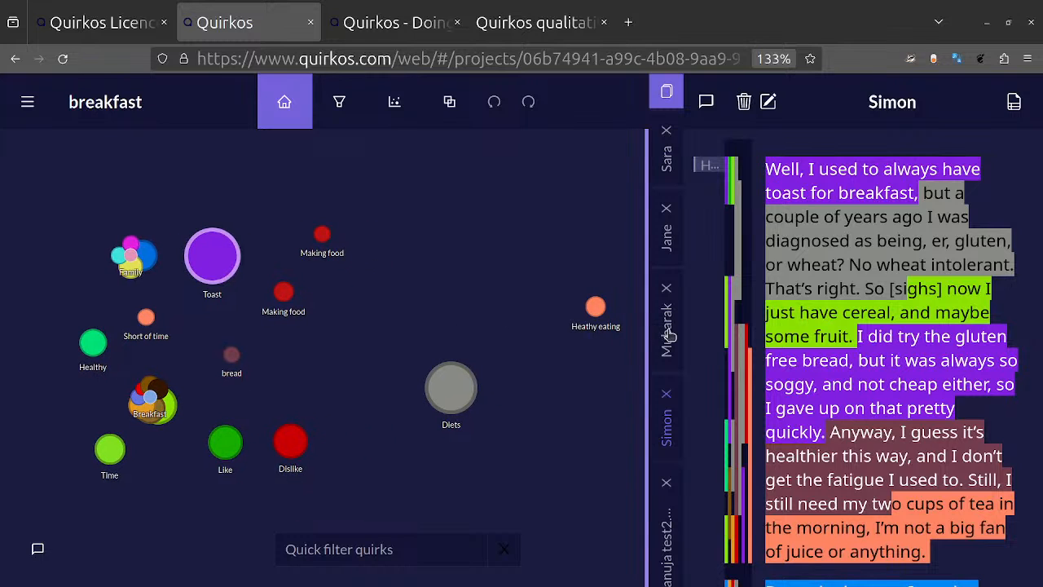
pyautogui.click(456, 393)
pyautogui.click(151, 401)
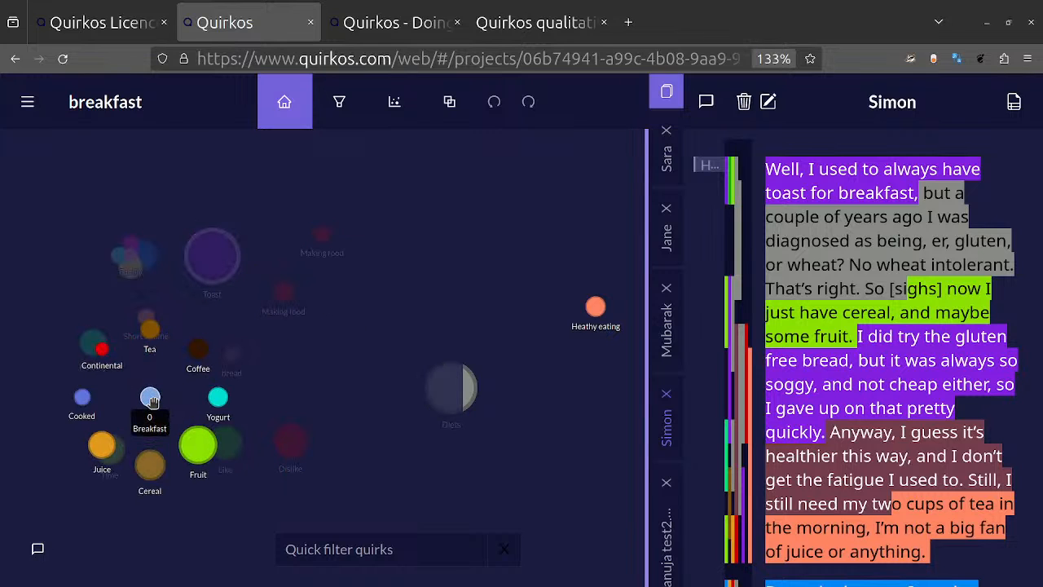
pyautogui.moveTo(132, 257)
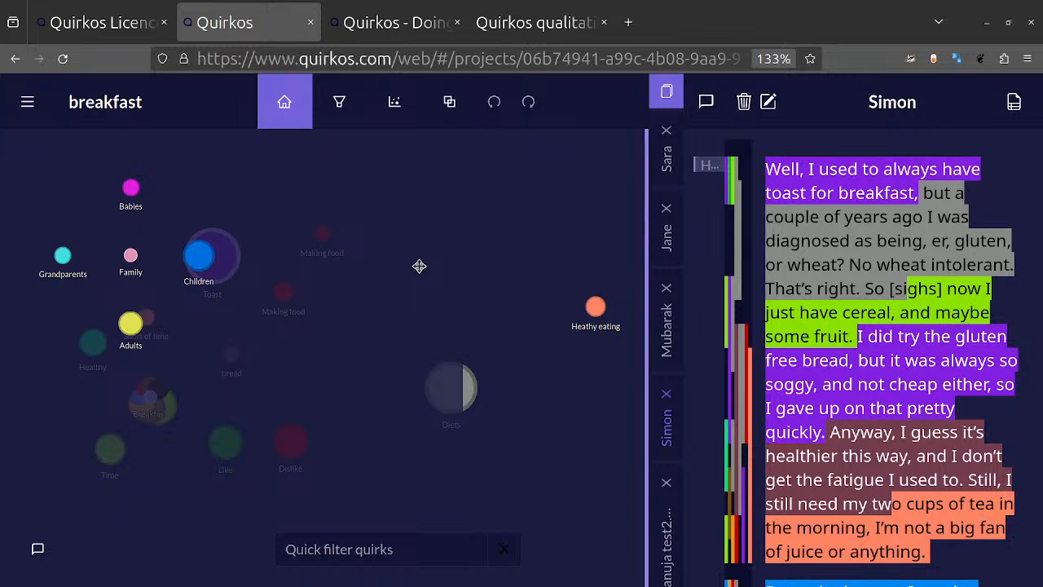
# Step: Look through the coded text of the open interview and open the project's first three sources in turn
pyautogui.scroll(-4, 867, 230)
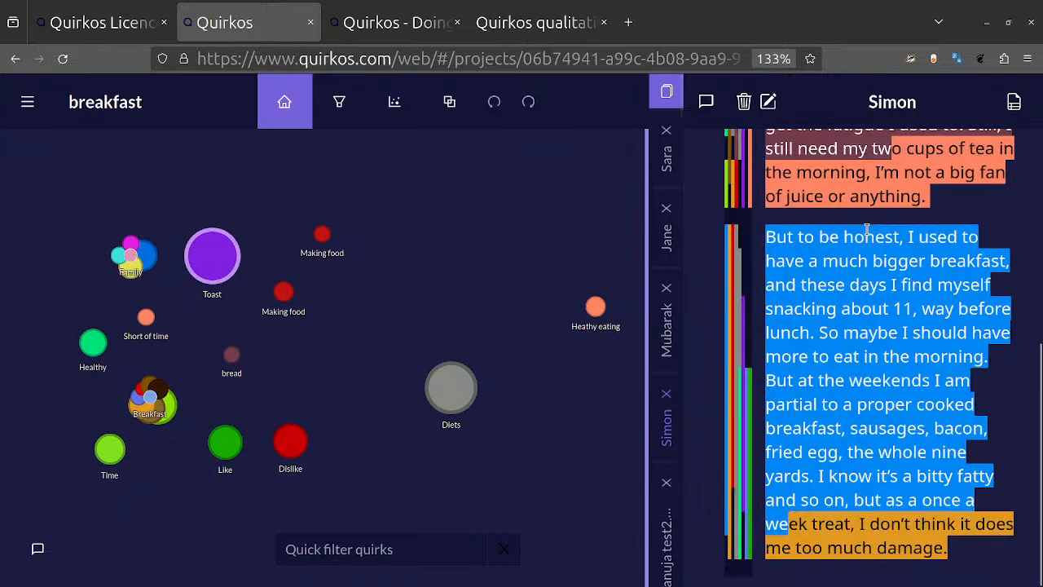
pyautogui.scroll(4, 867, 230)
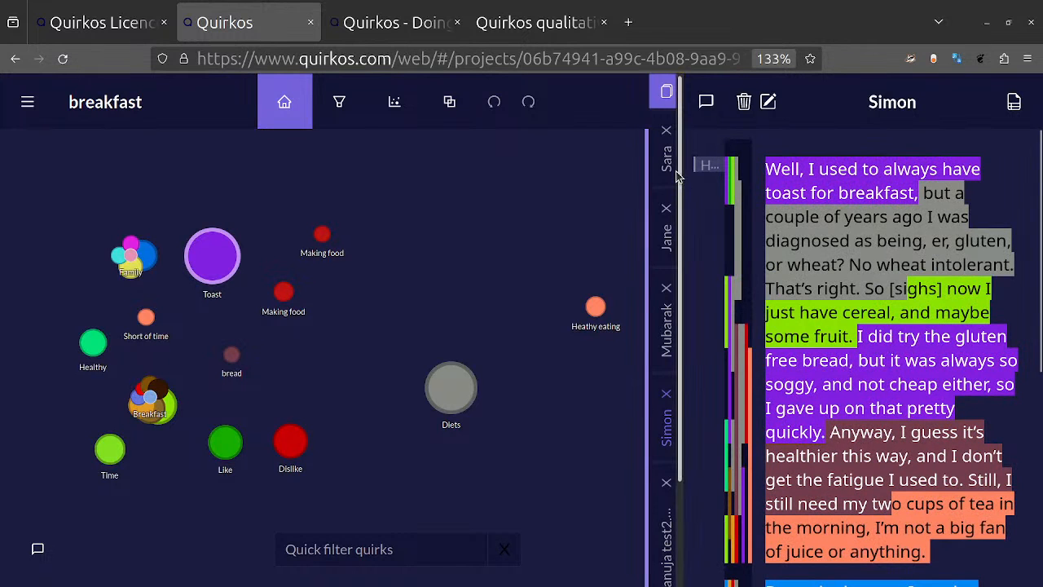
pyautogui.scroll(-2, 676, 175)
pyautogui.scroll(2, 676, 175)
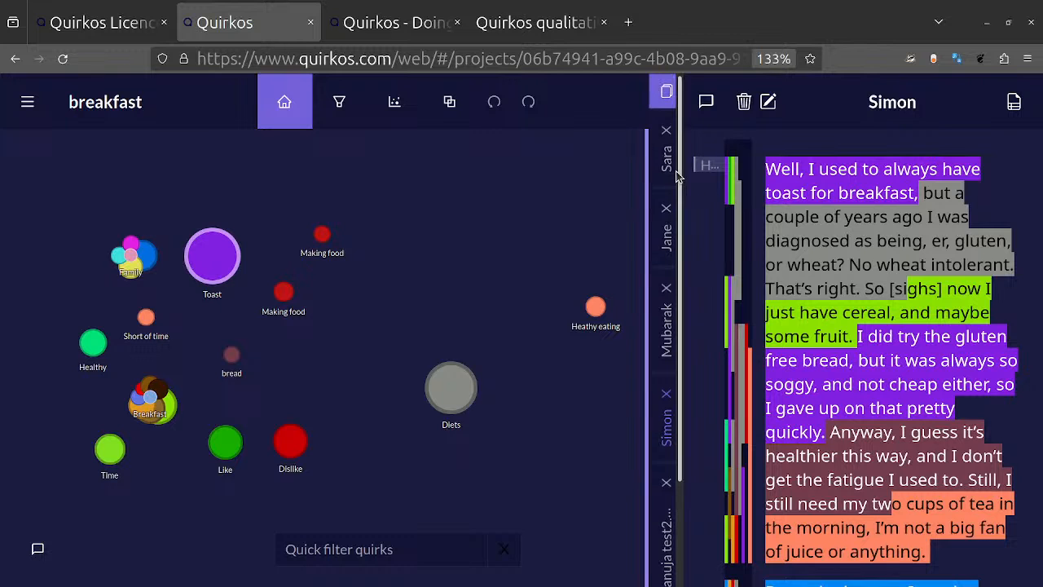
pyautogui.click(666, 160)
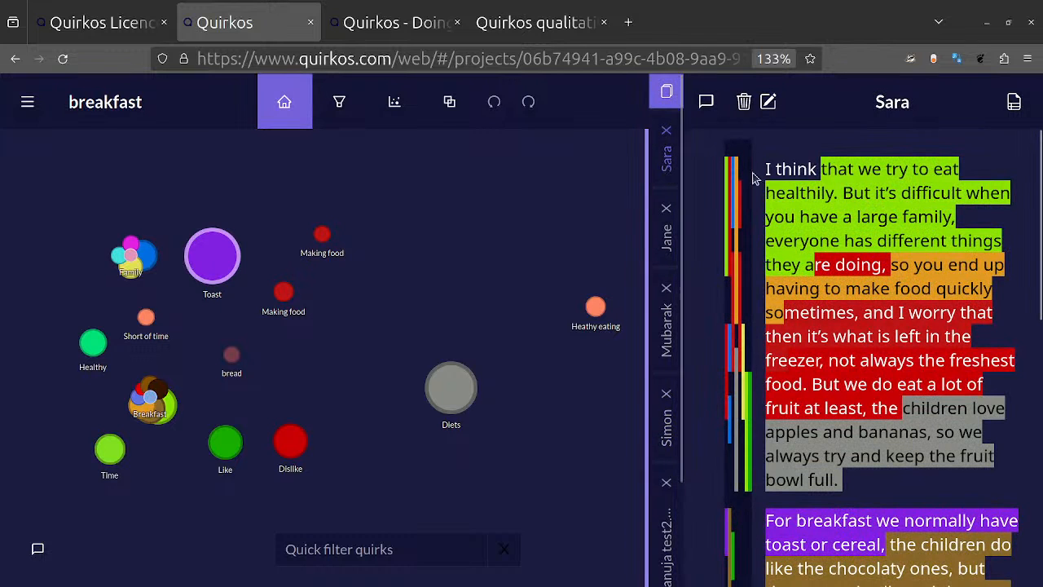
pyautogui.click(667, 231)
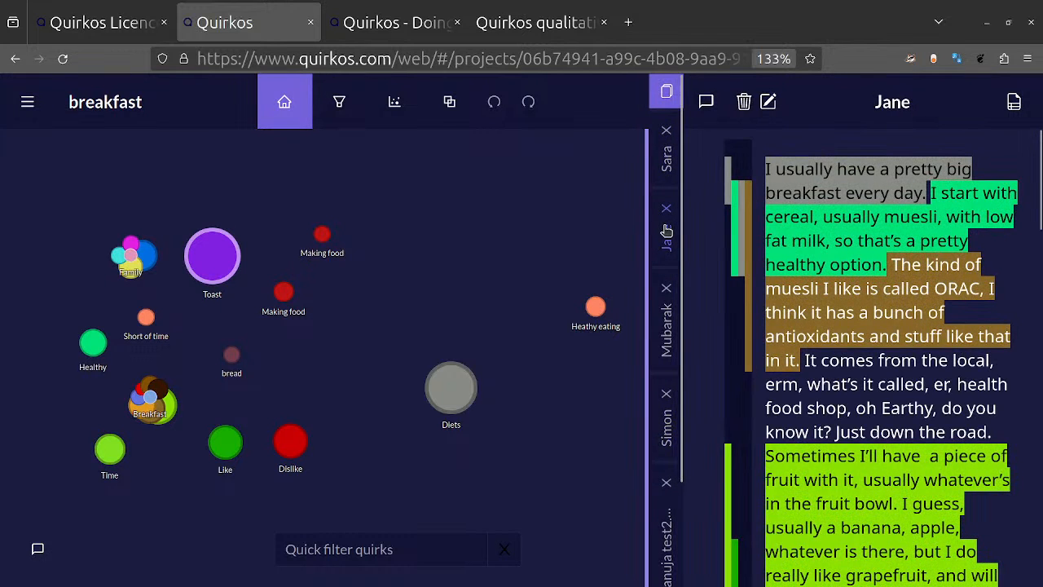
pyautogui.click(660, 326)
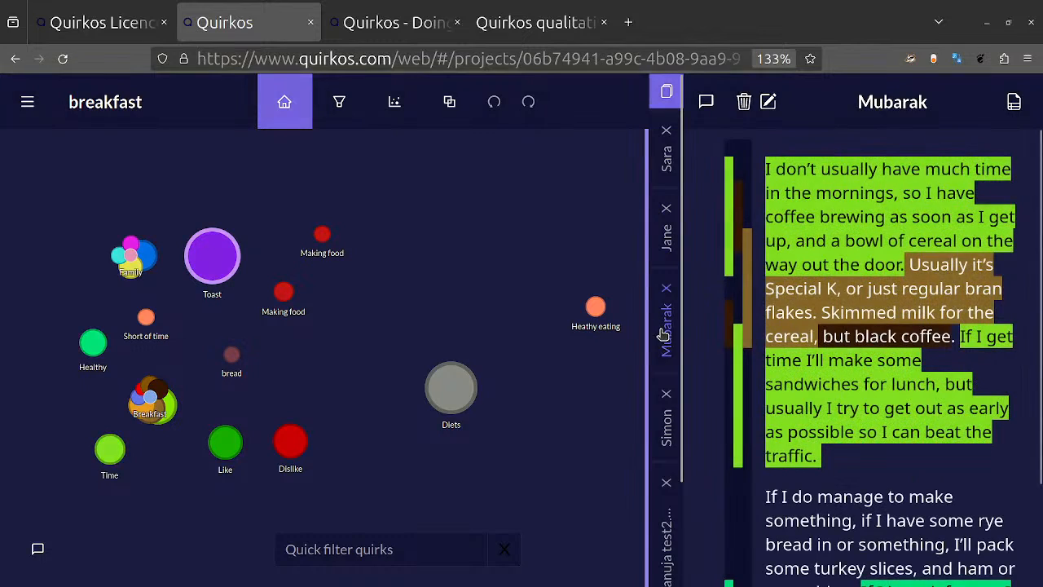
# Step: Open the fourth source and the audio transcript, expand the memo column, and read the existing memos in both sources
pyautogui.click(660, 427)
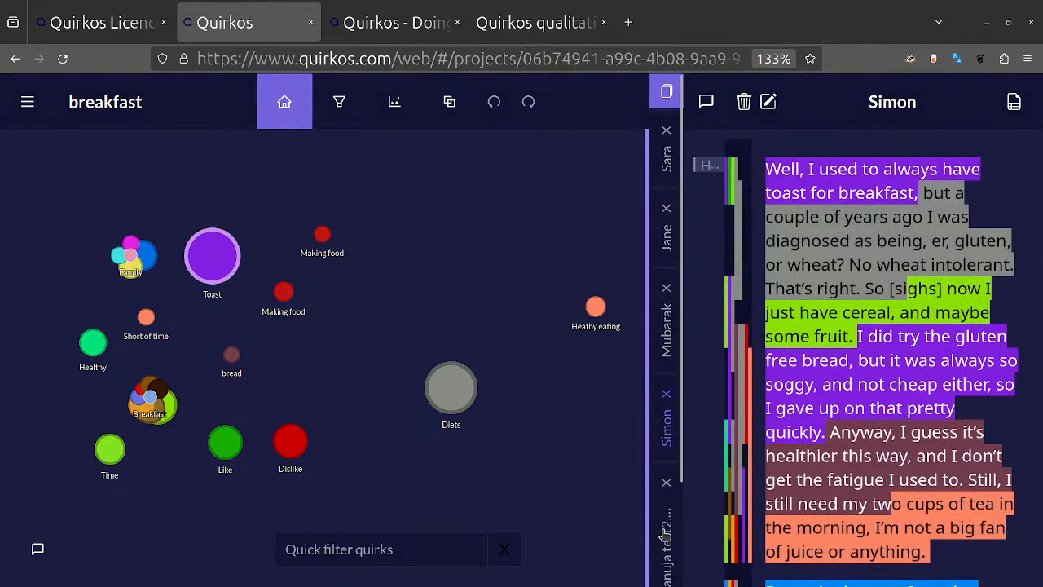
pyautogui.click(664, 534)
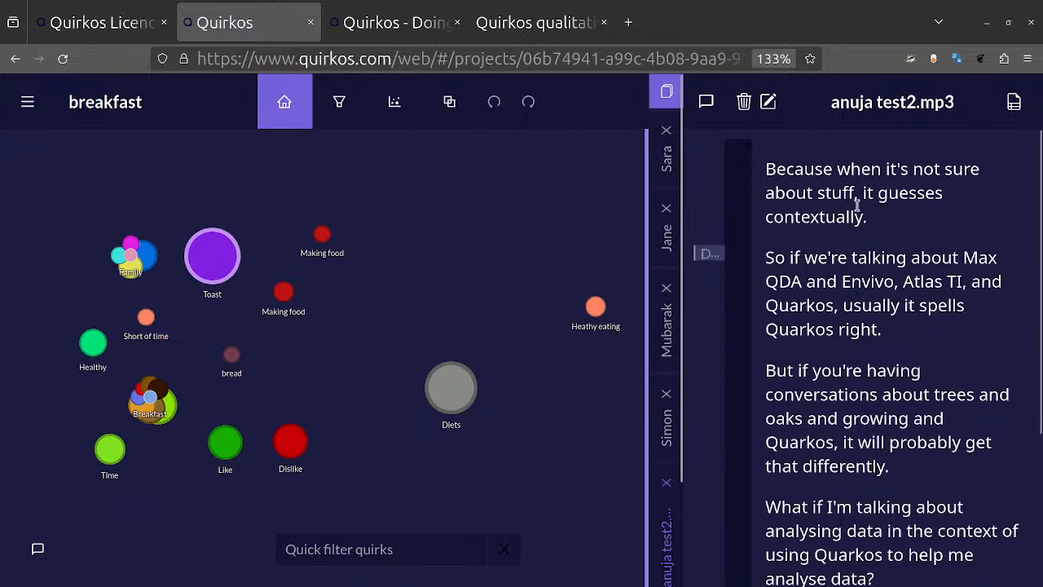
pyautogui.click(707, 102)
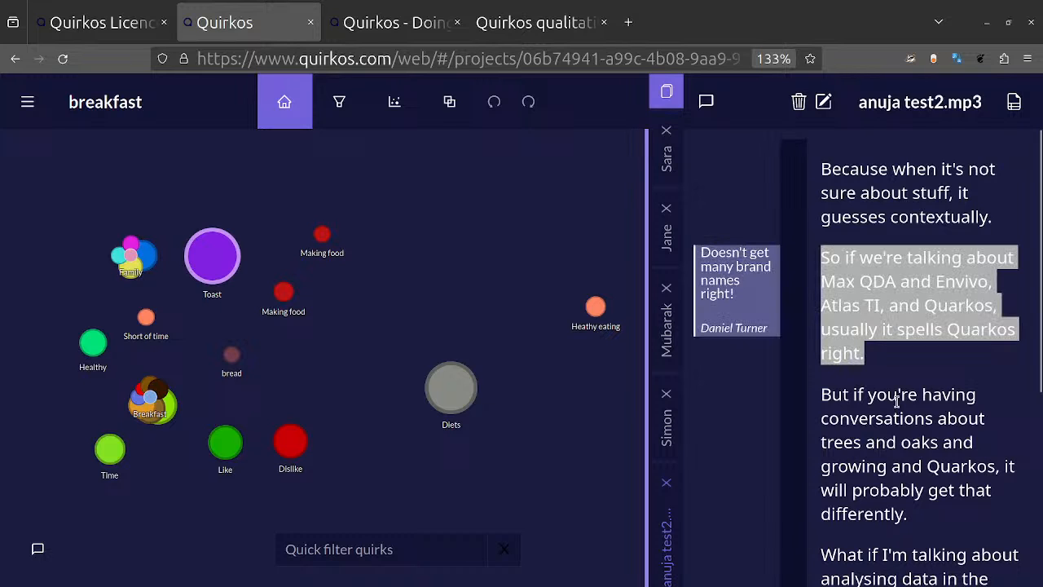
pyautogui.click(667, 417)
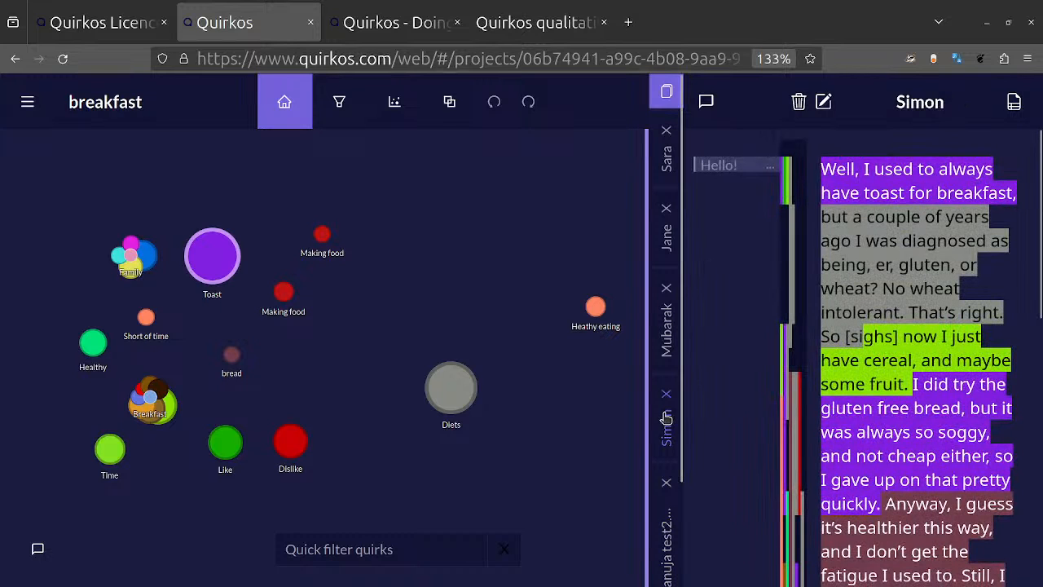
pyautogui.click(736, 162)
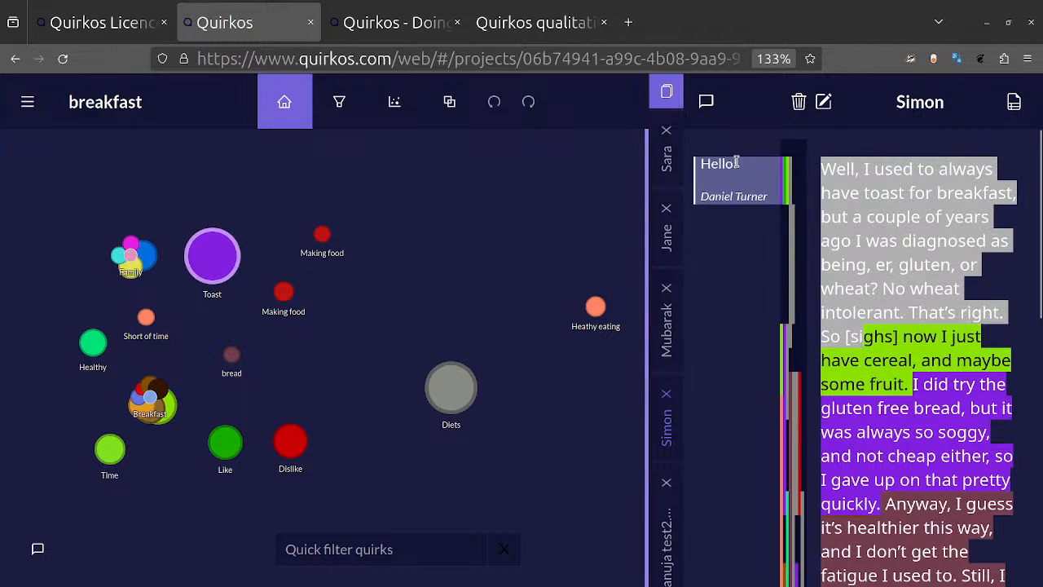
pyautogui.click(954, 285)
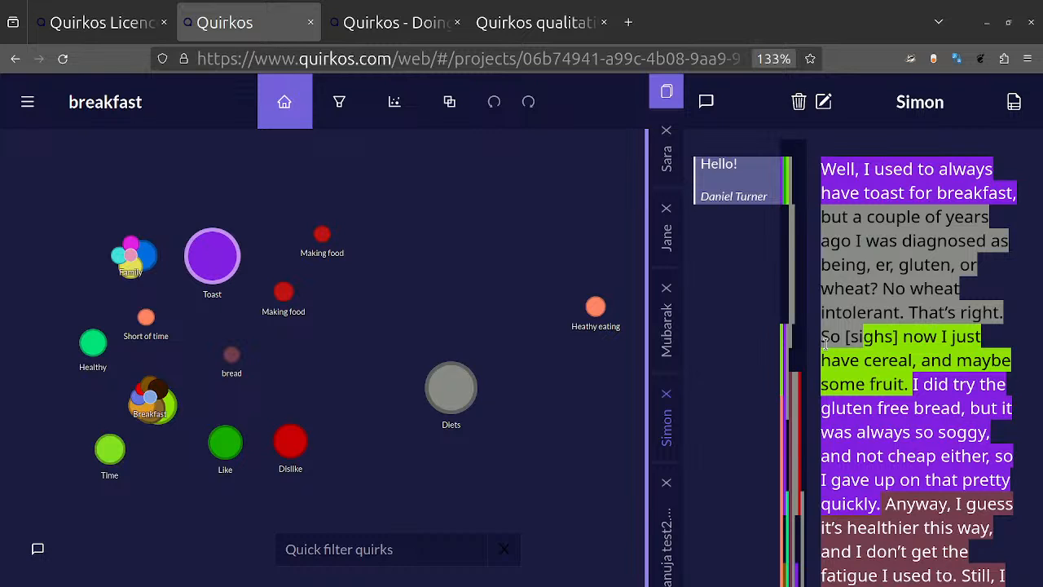
# Step: Attach the memo "Sounds like this person is frustrated!" to the passage "So [sighs] now I just have cereal, and maybe some fruit." and collapse the memo column
pyautogui.moveTo(821, 342); pyautogui.dragTo(908, 385)
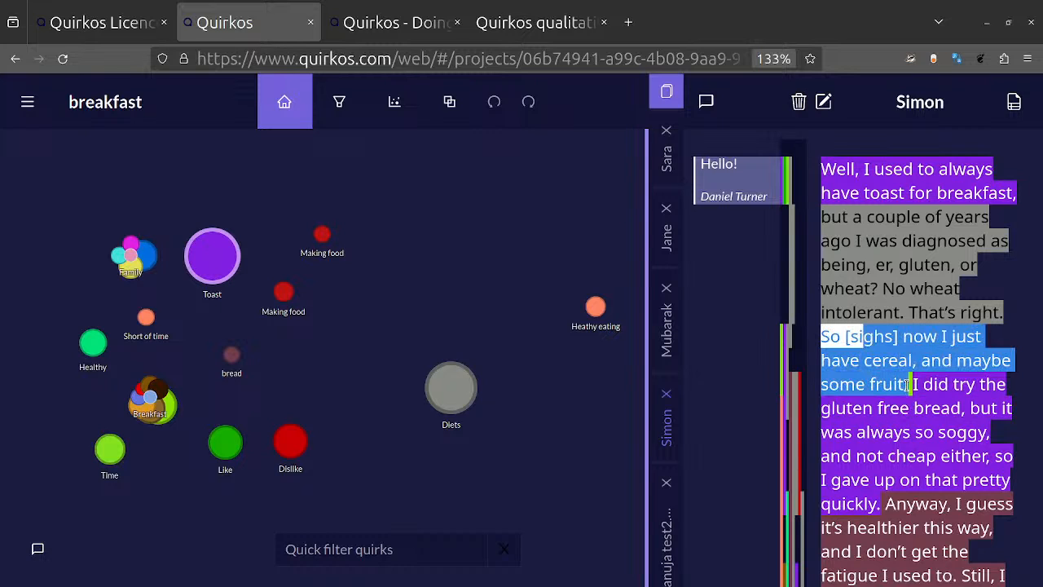
pyautogui.moveTo(862, 362); pyautogui.dragTo(724, 371)
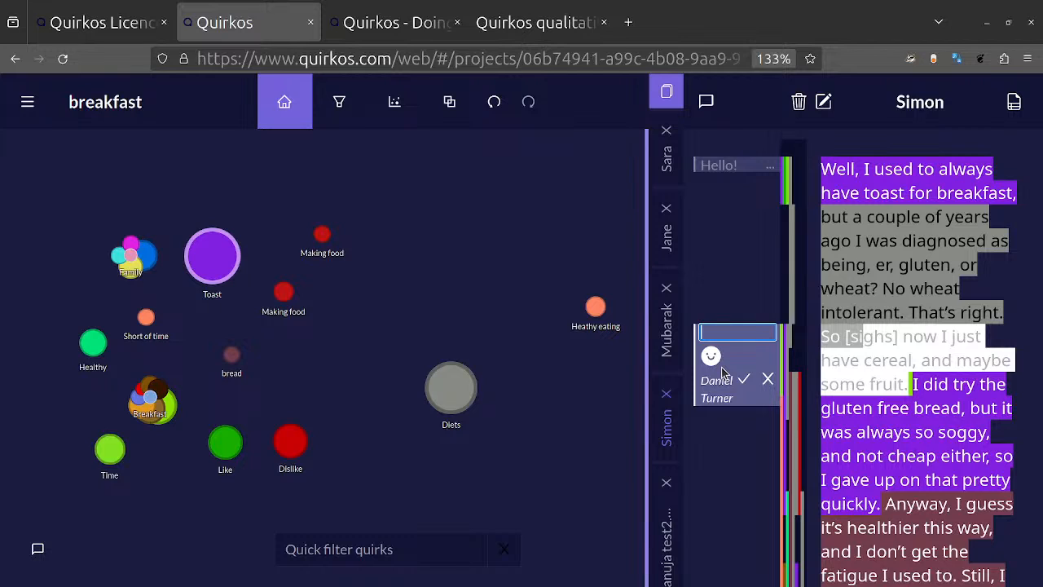
pyautogui.write('Sounds like this p')
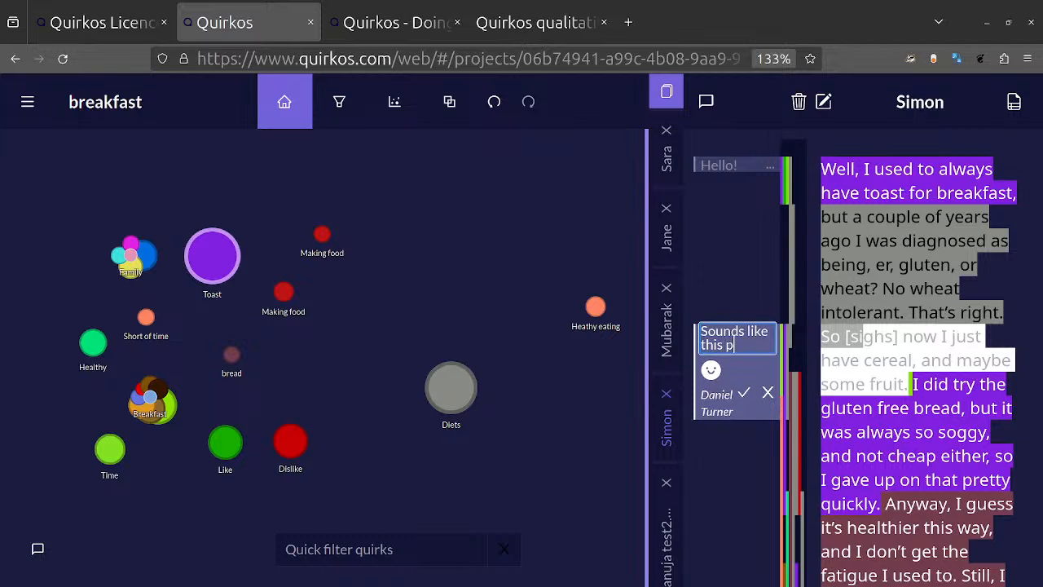
pyautogui.write('erson is fr')
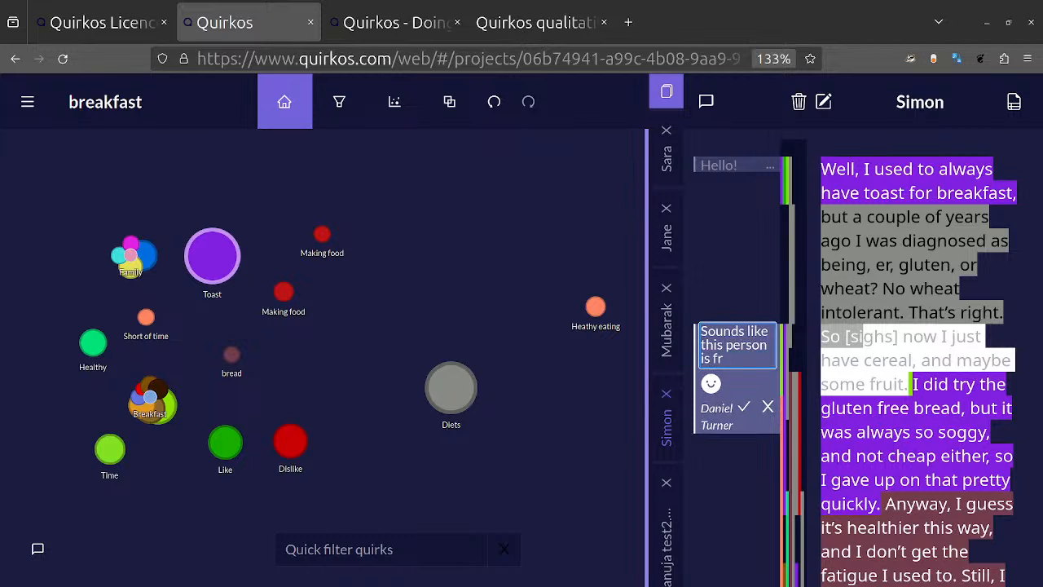
pyautogui.write('ustrated!')
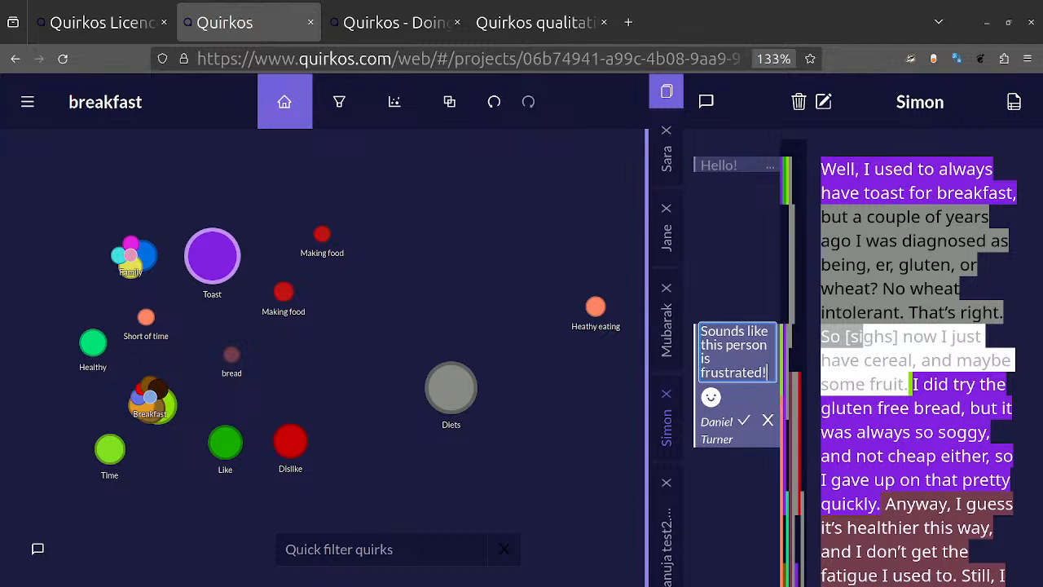
pyautogui.press('Return')
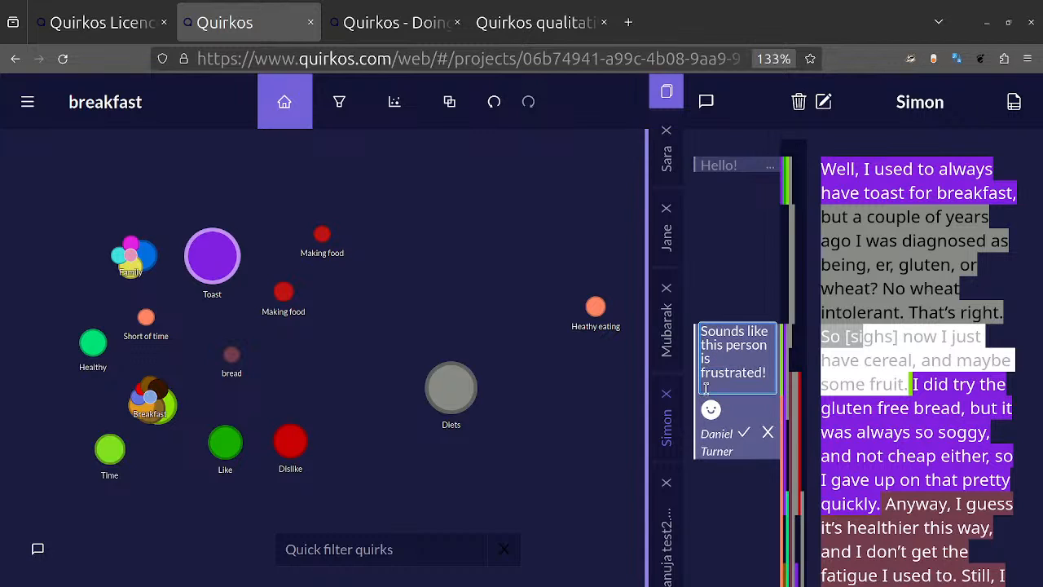
pyautogui.click(743, 432)
pyautogui.click(927, 433)
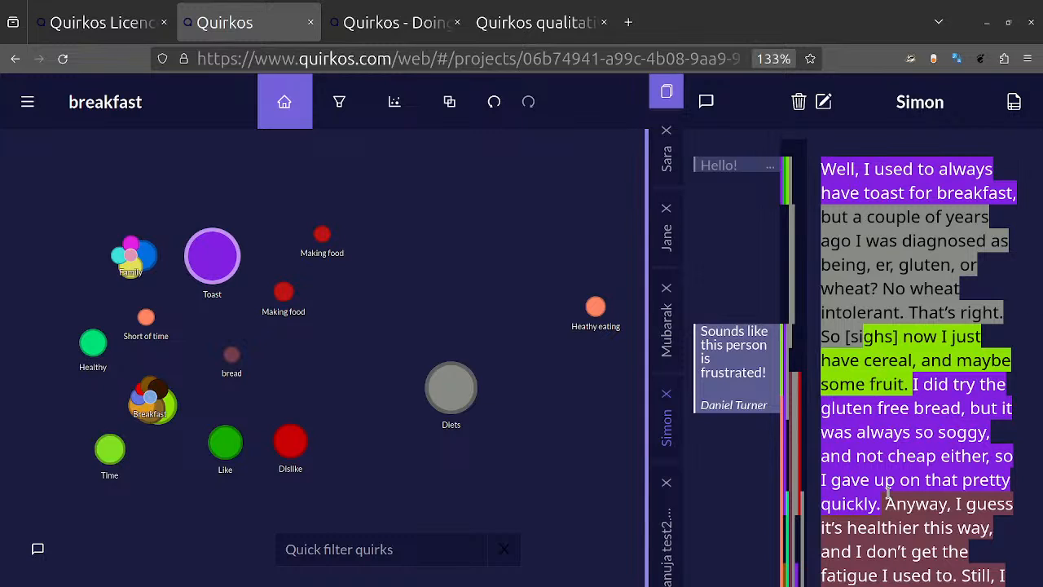
pyautogui.click(707, 102)
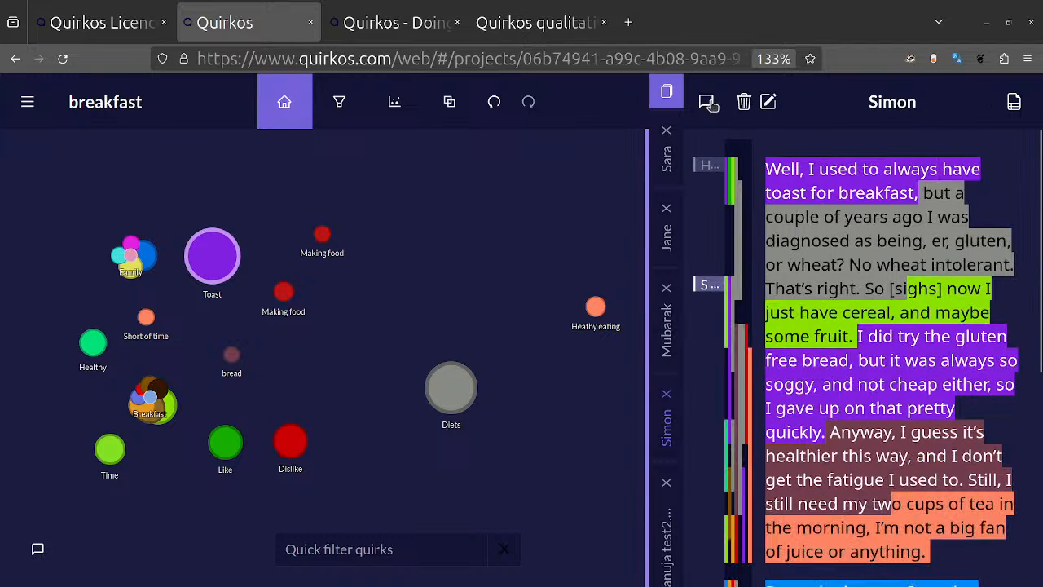
# Step: Read the earlier project chat, send the message "Already have lots of codes, need to start merging / grouping", and close the chat
pyautogui.click(41, 550)
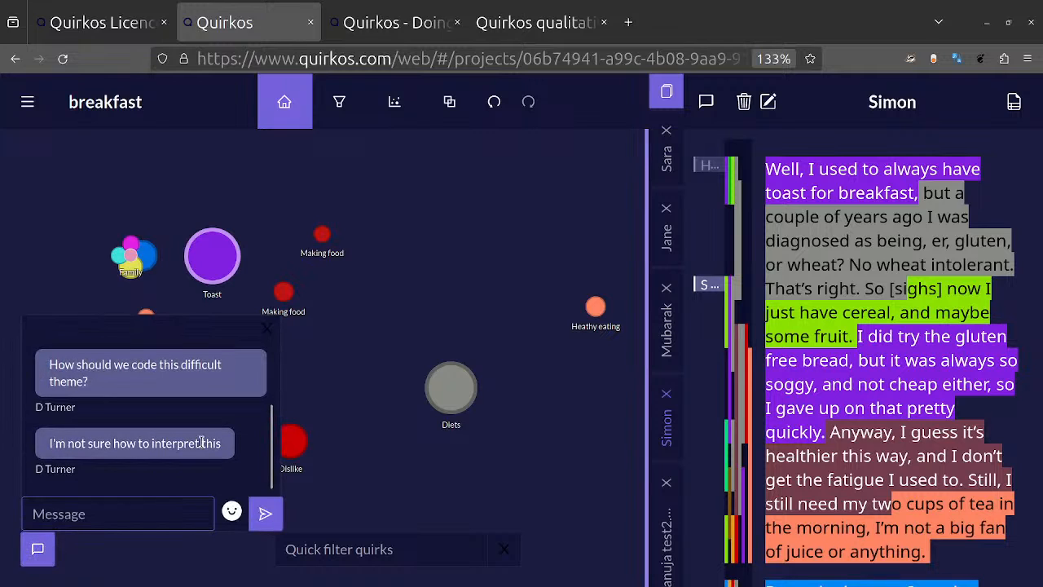
pyautogui.scroll(2, 201, 442)
pyautogui.scroll(-2, 203, 446)
pyautogui.write('Alr')
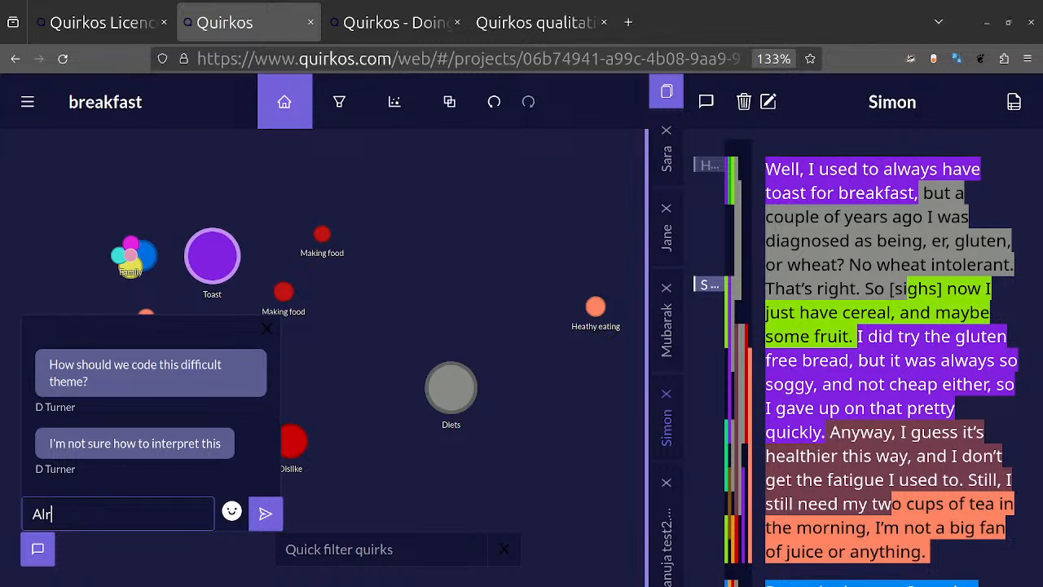
pyautogui.write('eady have lots of c')
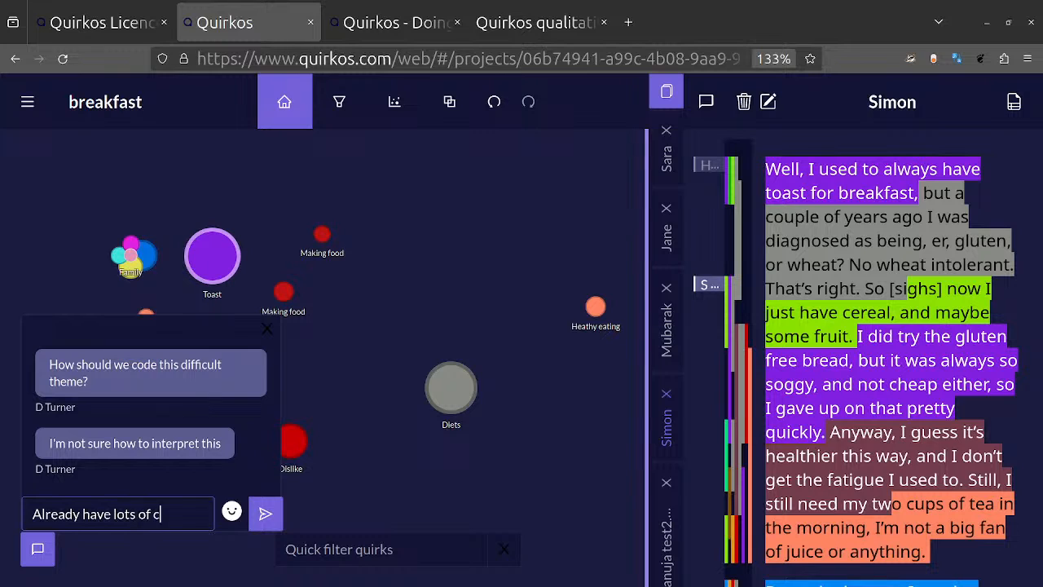
pyautogui.write('odes, need to start merginf')
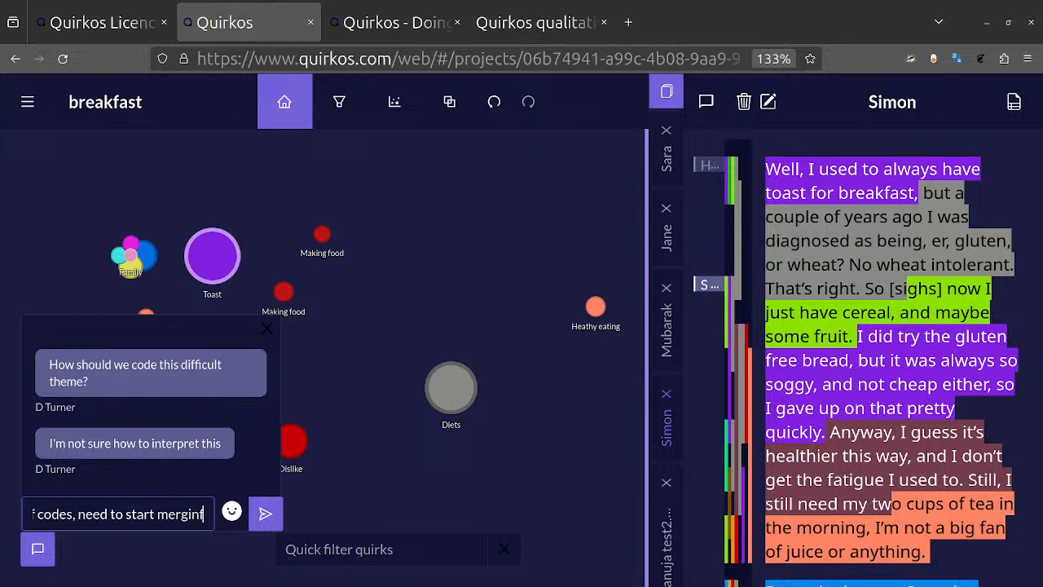
pyautogui.press('BackSpace')
pyautogui.write('g / group')
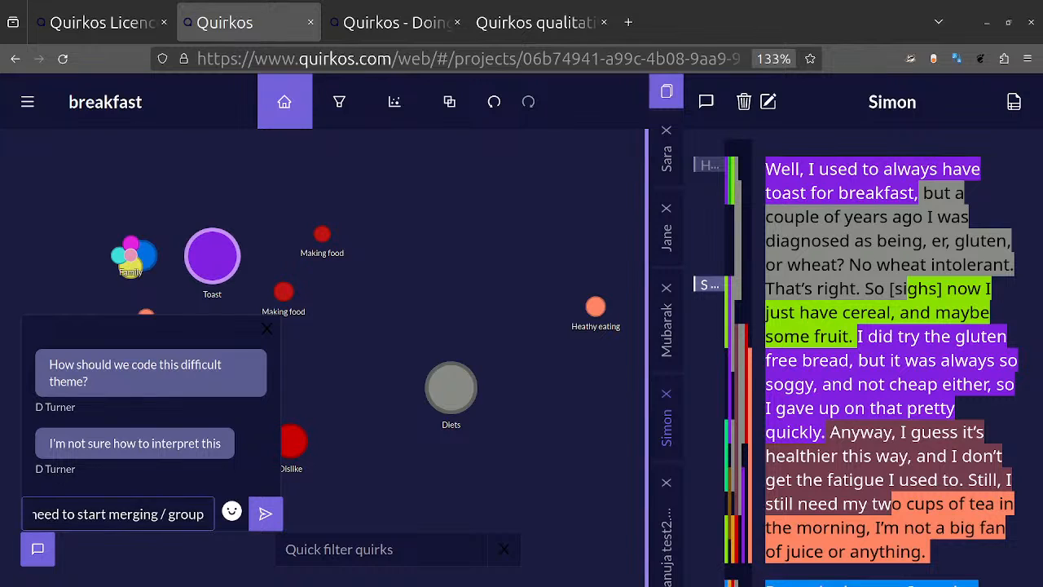
pyautogui.press('Return')
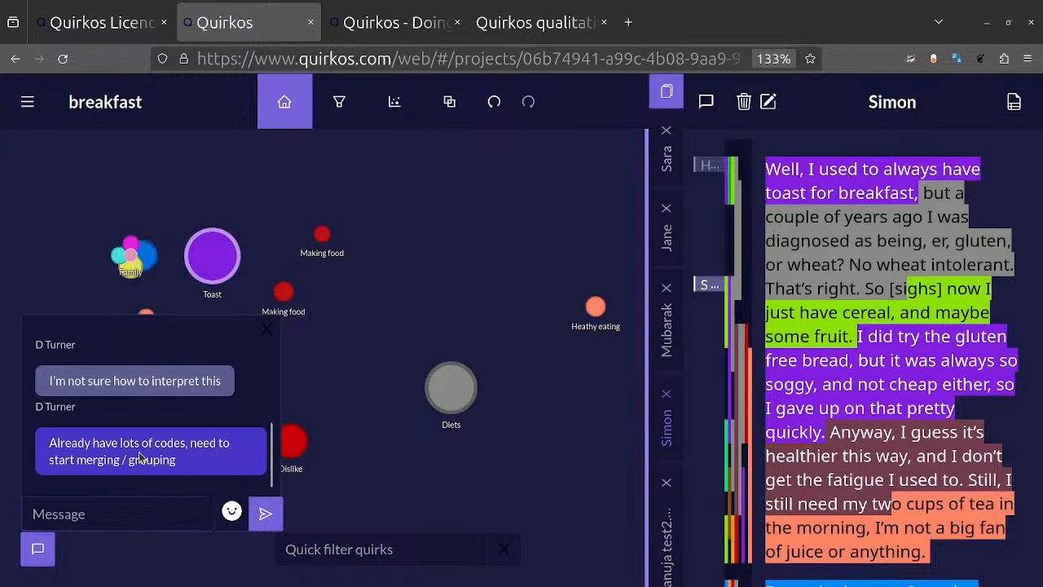
pyautogui.click(40, 546)
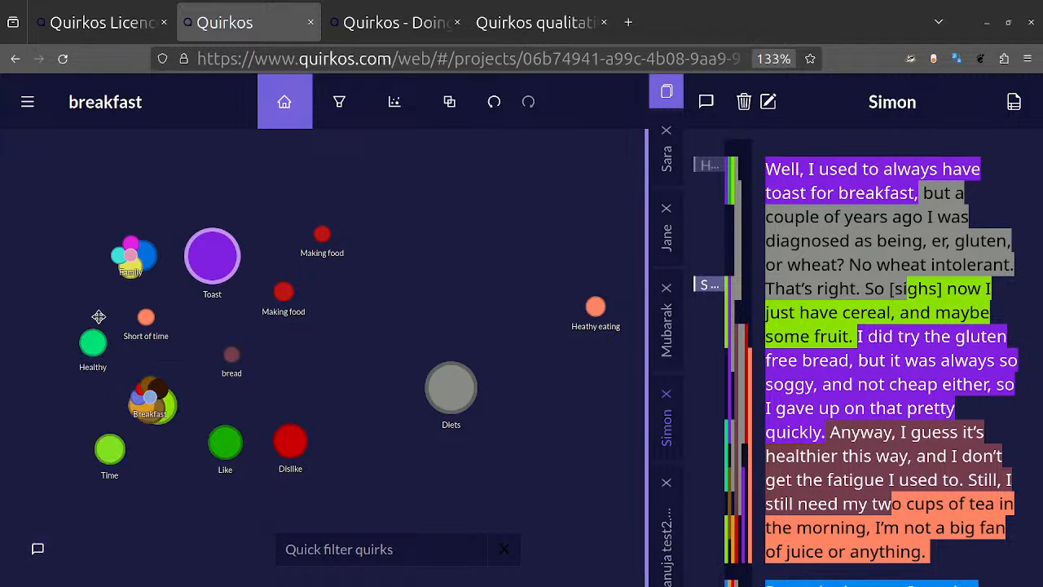
# Step: Open the coded quotes of the Toast quirk and read through those coded directly to Toast
pyautogui.doubleClick(222, 241)
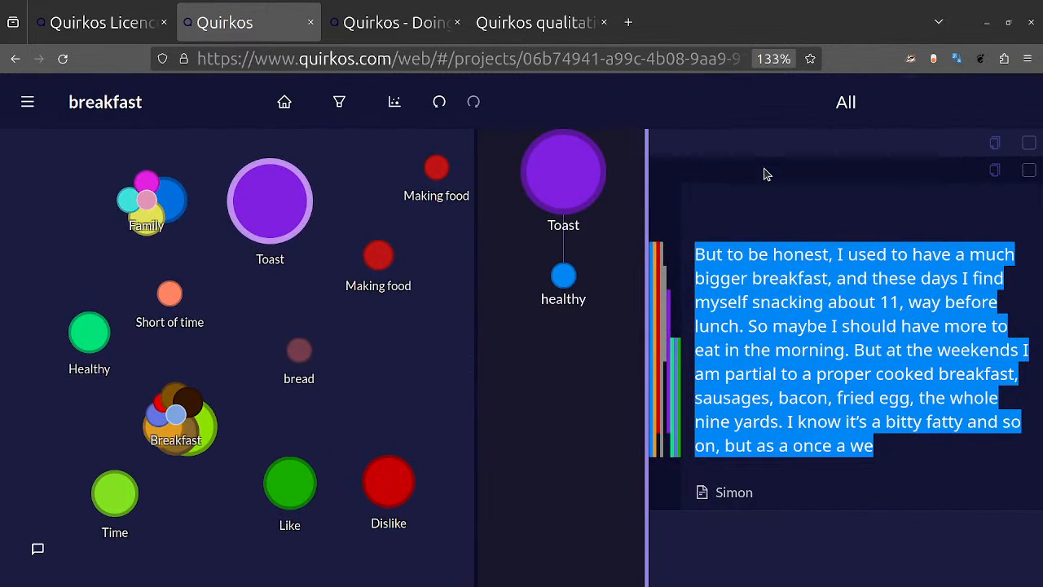
pyautogui.click(582, 165)
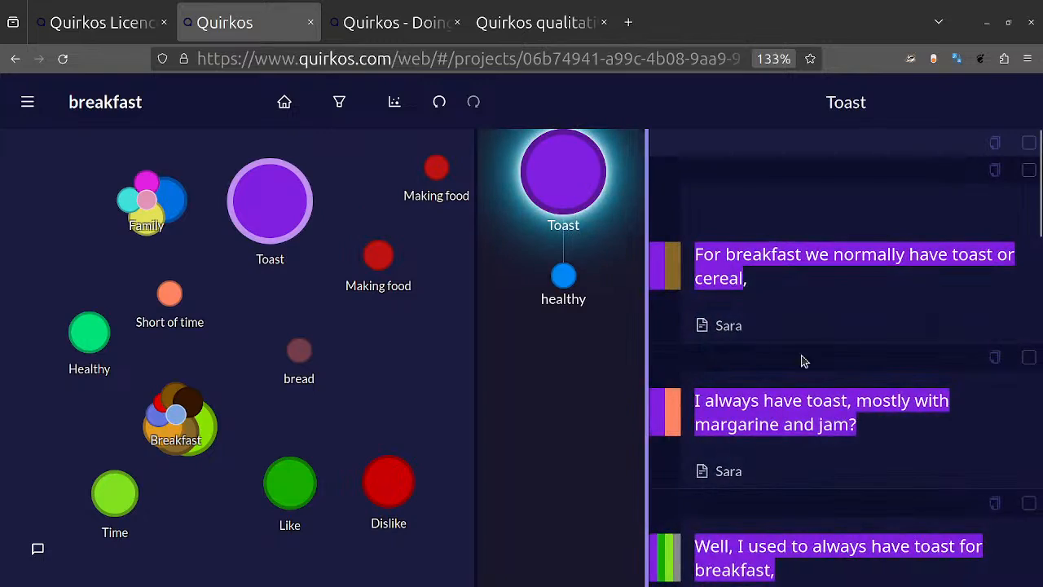
pyautogui.scroll(-2, 803, 361)
pyautogui.scroll(2, 803, 361)
pyautogui.scroll(-10, 803, 361)
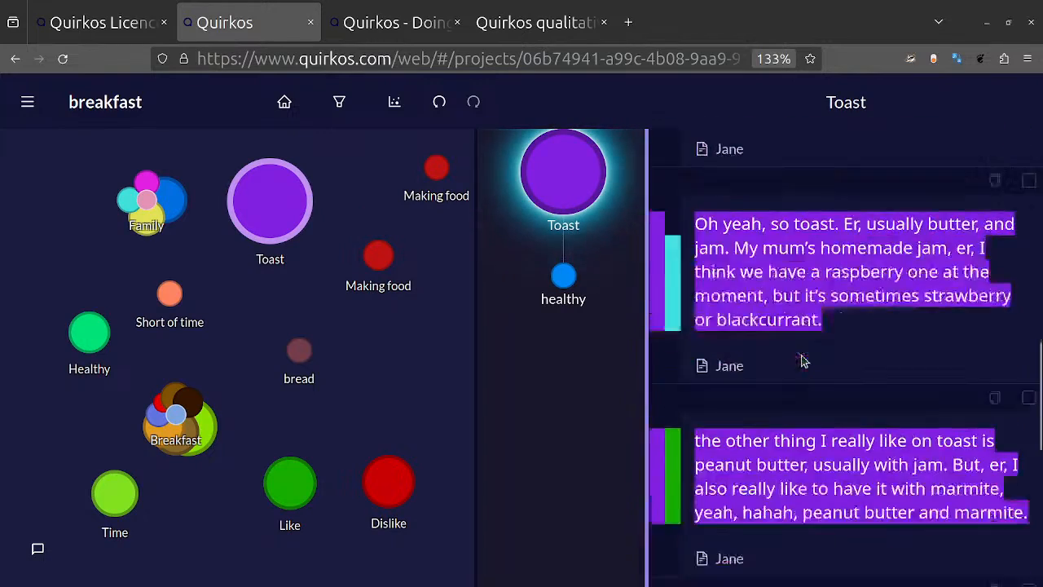
pyautogui.scroll(10, 803, 361)
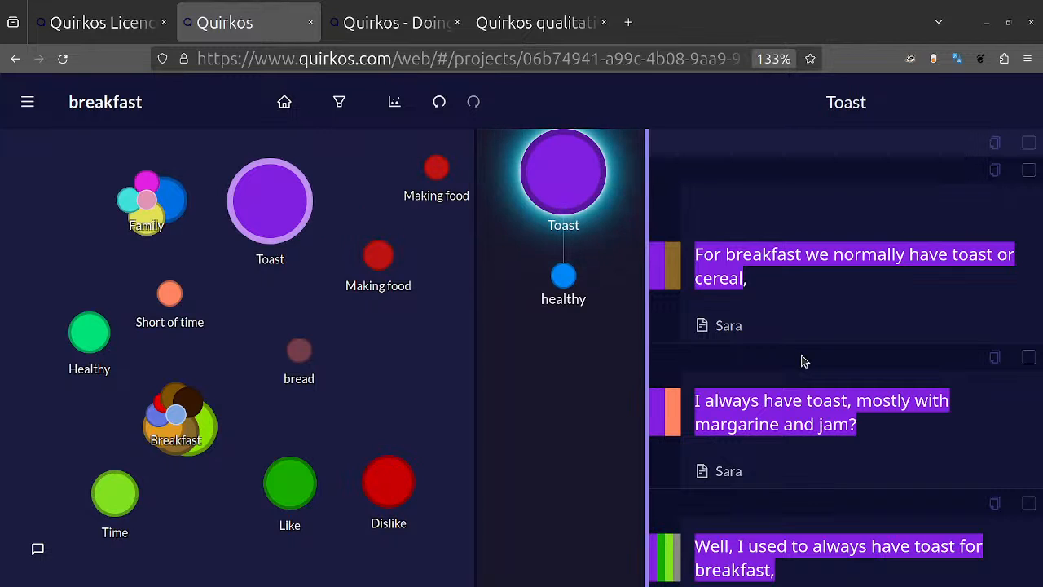
# Step: Select all the Toast quotes, copy them, and paste them into a blank LibreOffice Writer document
pyautogui.click(1029, 144)
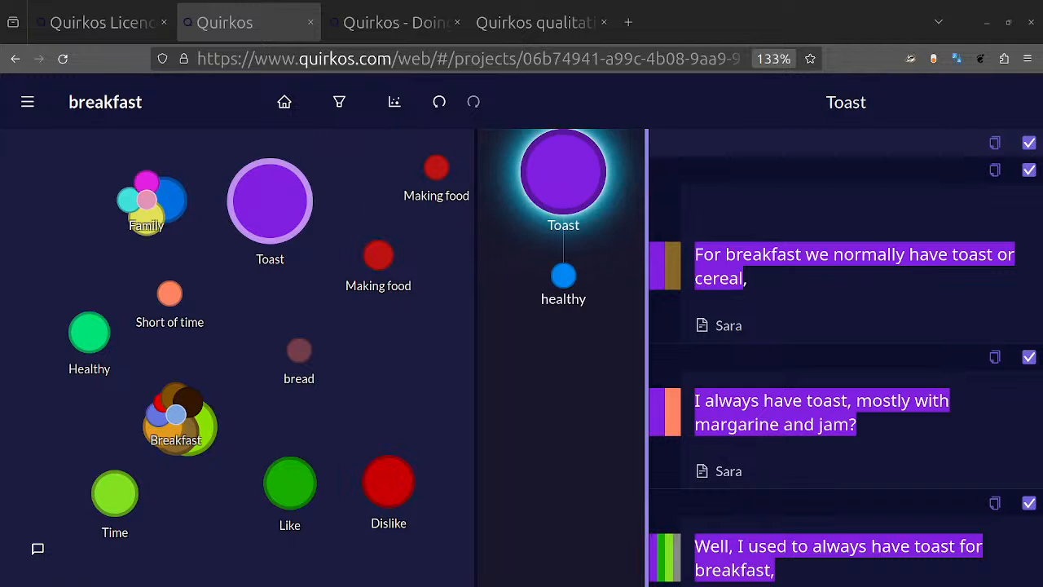
pyautogui.moveTo(244, 584); pyautogui.dragTo(618, 110)
pyautogui.doubleClick(618, 110)
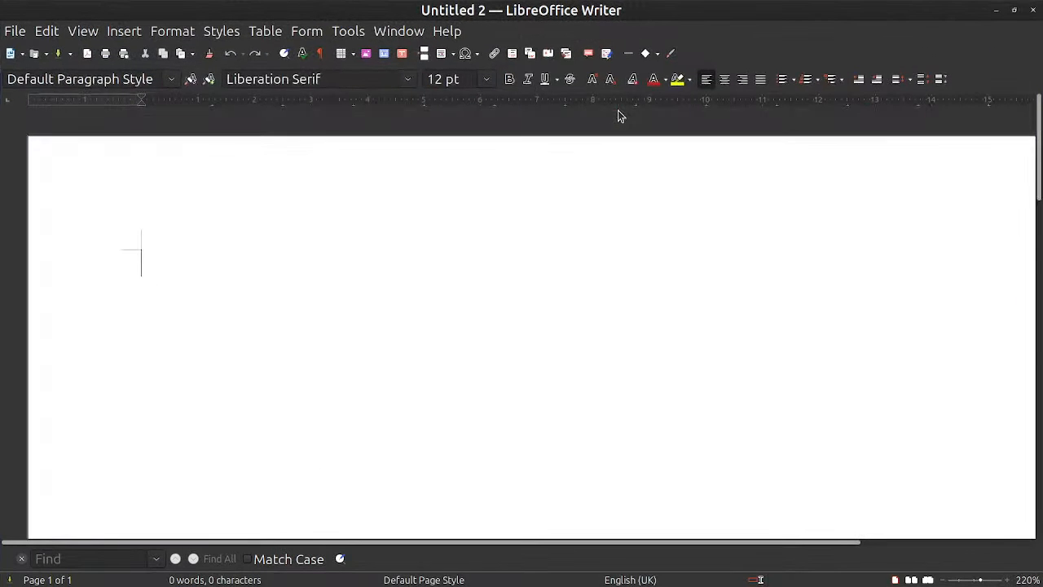
pyautogui.hotkey('ctrl', 'v')
# Step: Look through the pasted quotes and their source labels, and close the Writer document without saving
pyautogui.scroll(5, 489, 263)
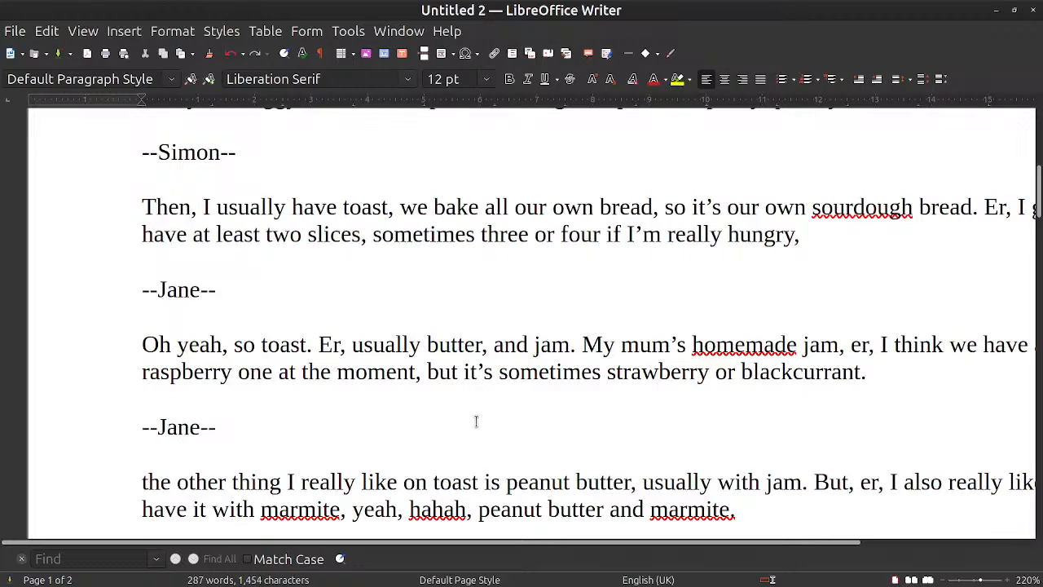
pyautogui.scroll(5, 490, 372)
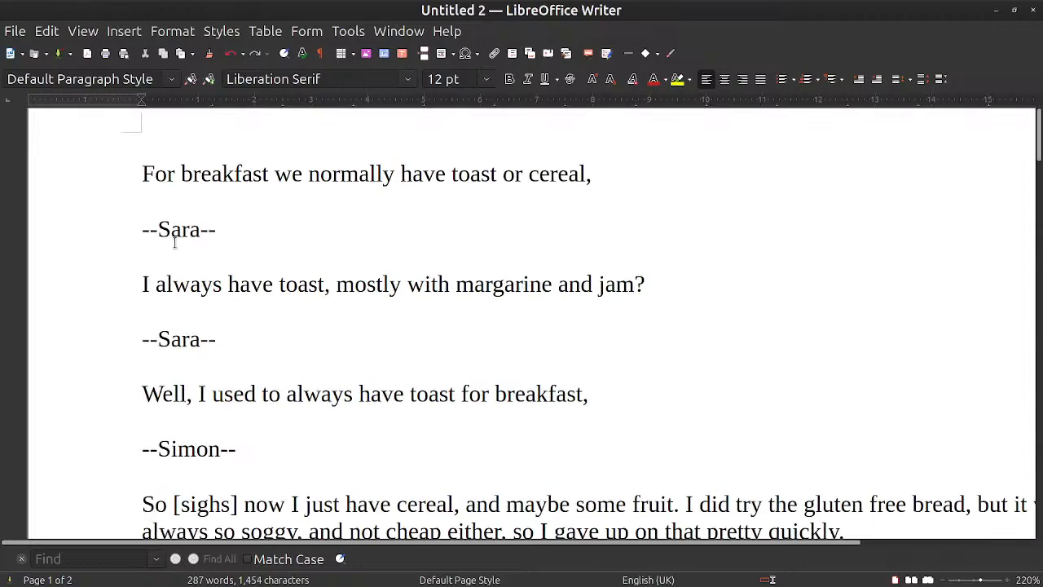
pyautogui.scroll(-20, 438, 285)
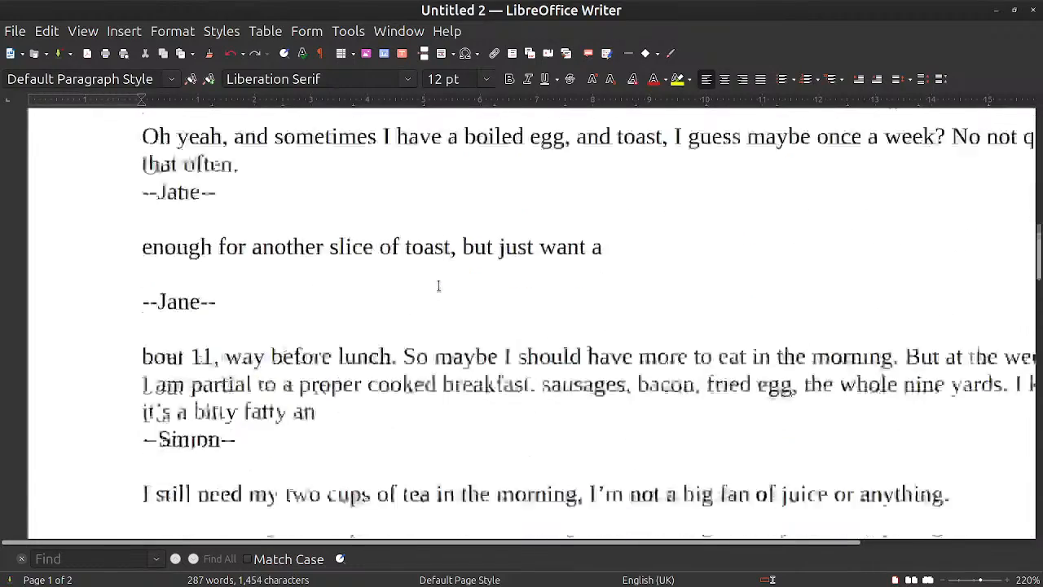
pyautogui.scroll(20, 439, 285)
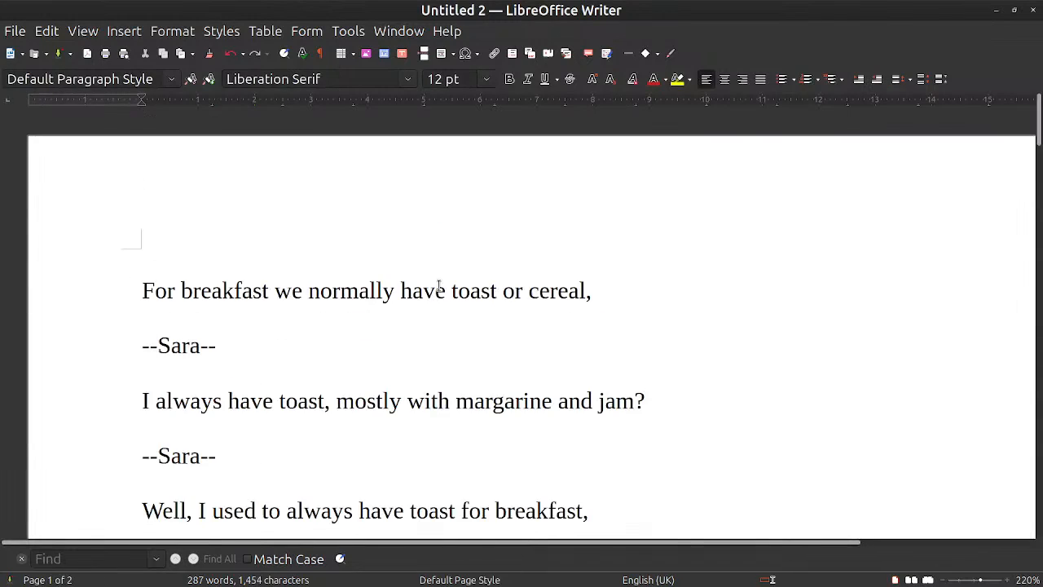
pyautogui.click(1033, 10)
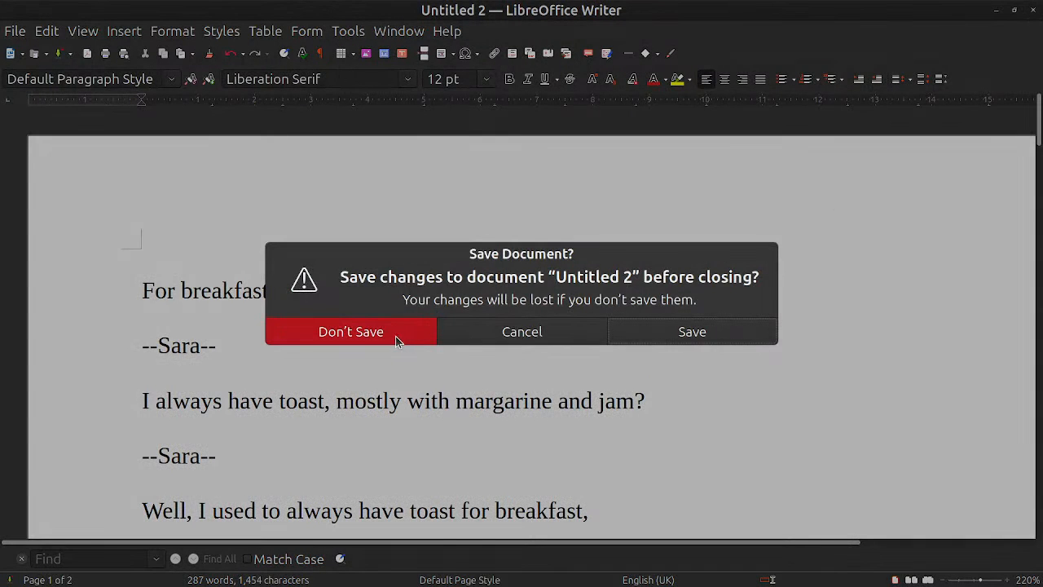
pyautogui.click(397, 341)
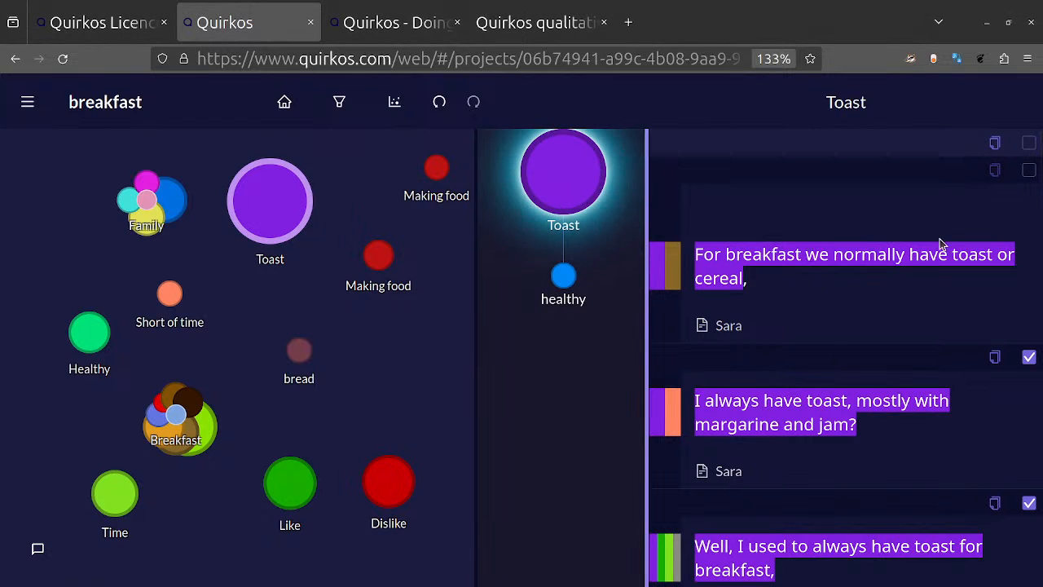
# Step: Review which of the Toast quotes are selected for copying
pyautogui.scroll(-10, 1032, 500)
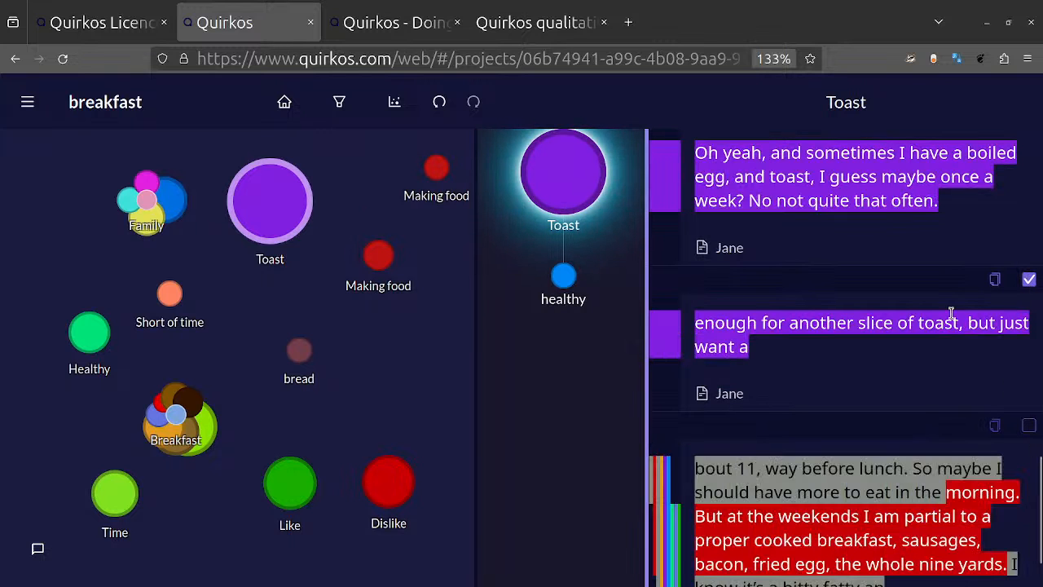
pyautogui.scroll(5, 952, 316)
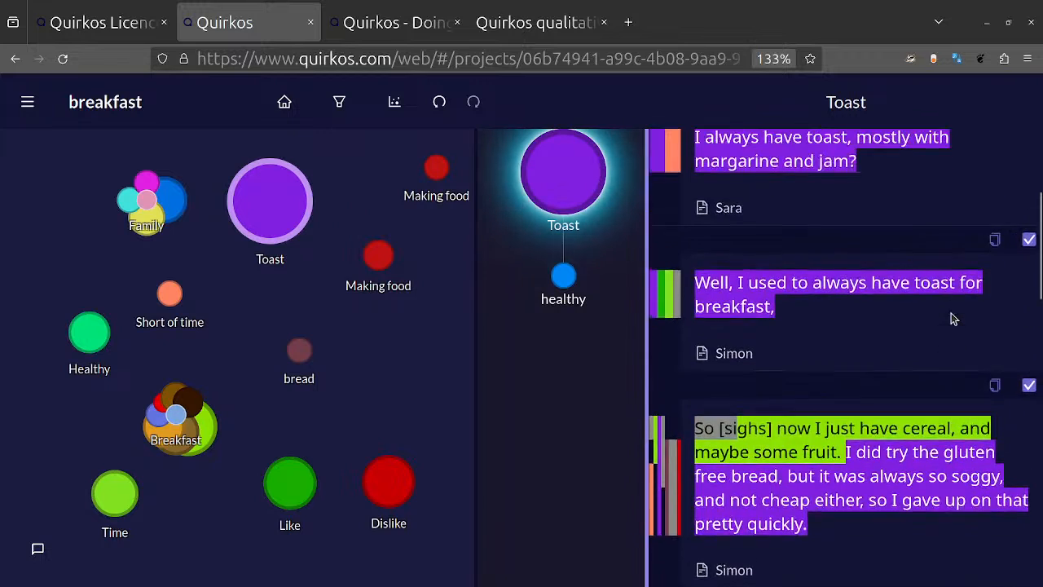
# Step: Look back over the first Toast quotes and return to the project's main canvas view
pyautogui.scroll(3, 952, 317)
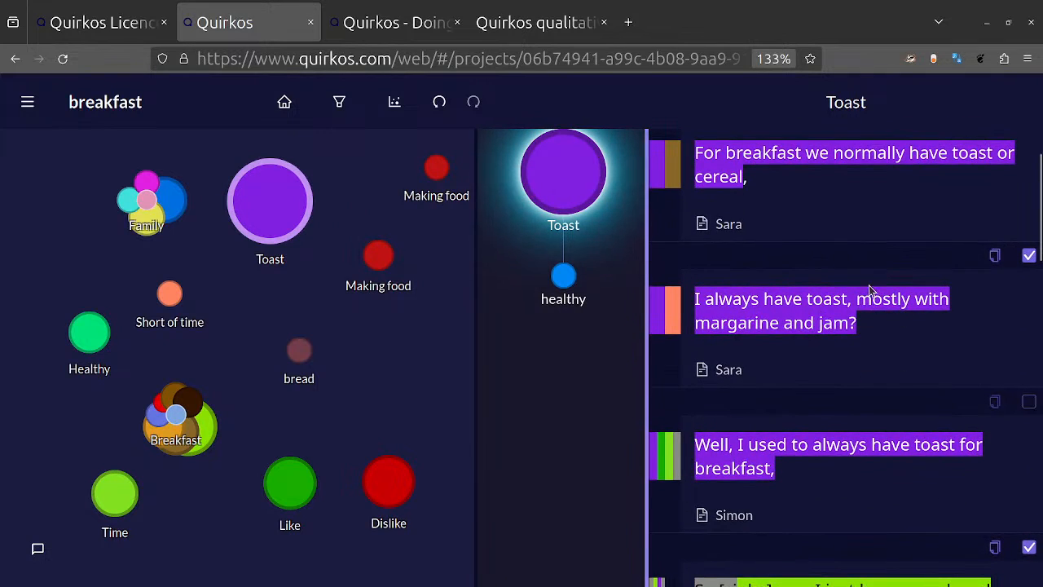
pyautogui.scroll(2, 870, 291)
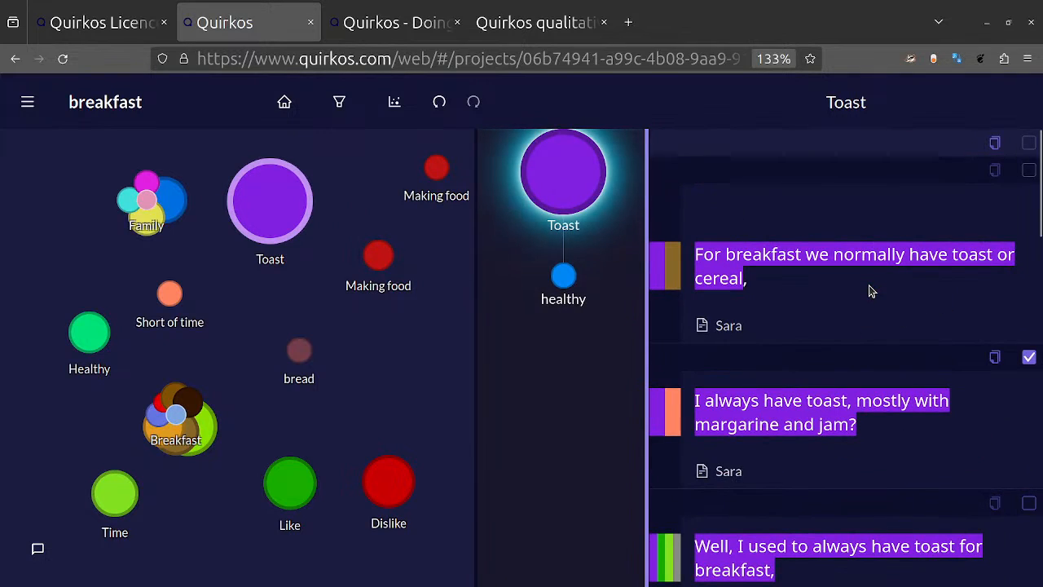
pyautogui.click(284, 112)
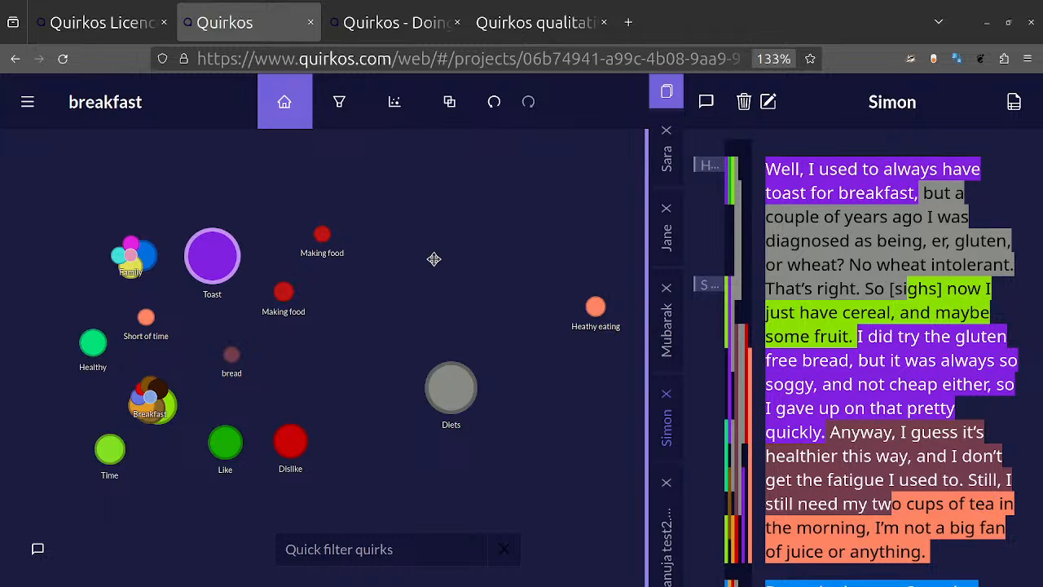
# Step: Set the Data type property of the open interview source to Interview trnascript and return to its text
pyautogui.click(1013, 103)
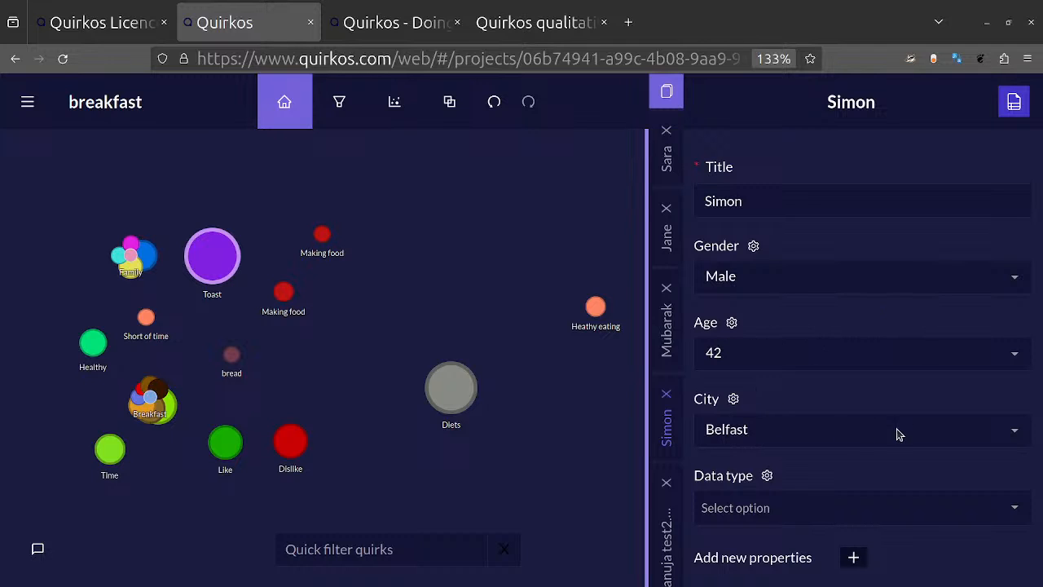
pyautogui.click(892, 497)
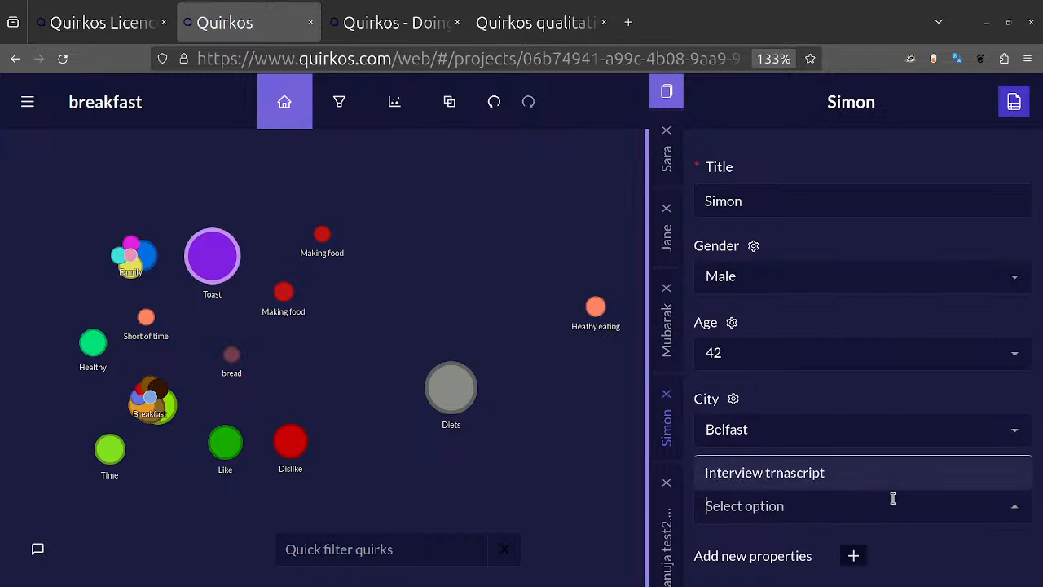
pyautogui.click(852, 484)
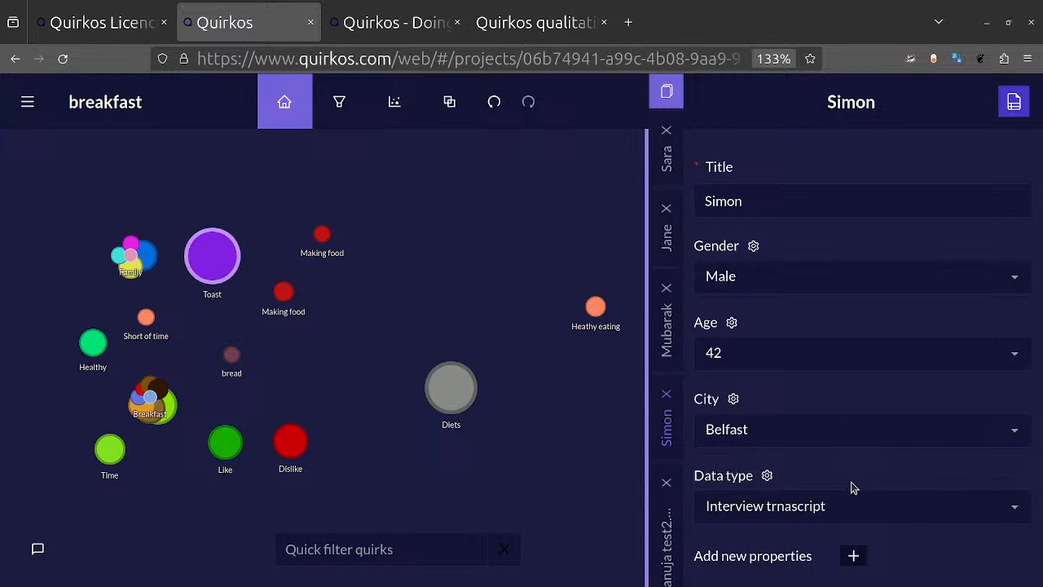
pyautogui.click(1015, 103)
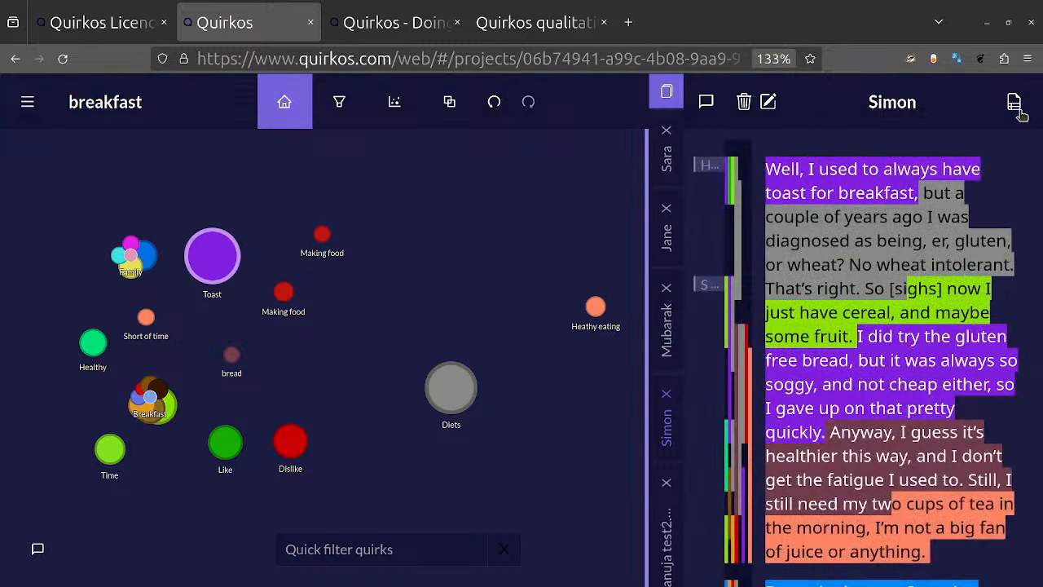
# Step: Filter the coded quotes in the Filter View with a Main Query criterion of City = Belfast
pyautogui.click(358, 109)
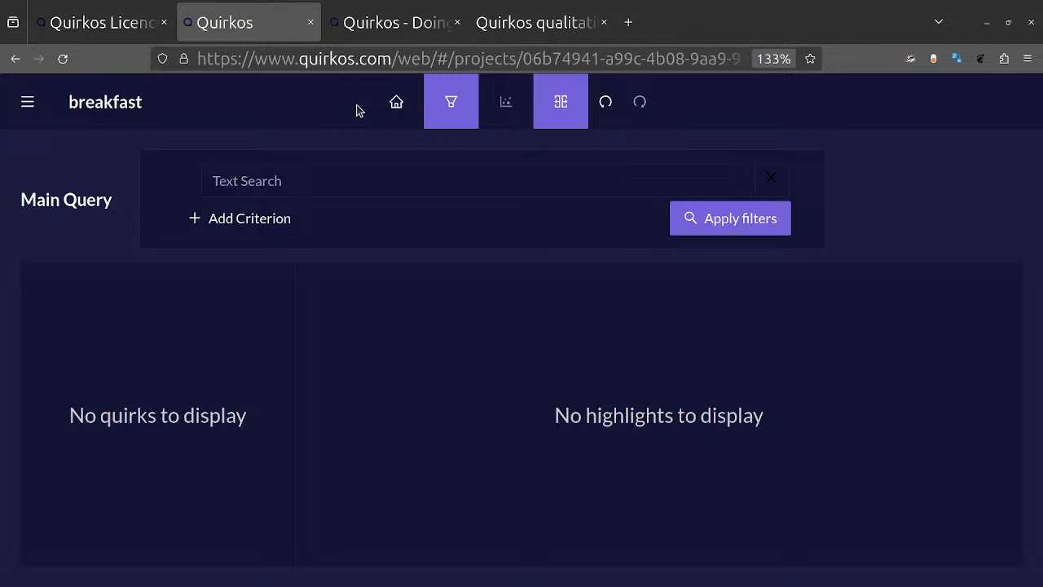
pyautogui.click(242, 220)
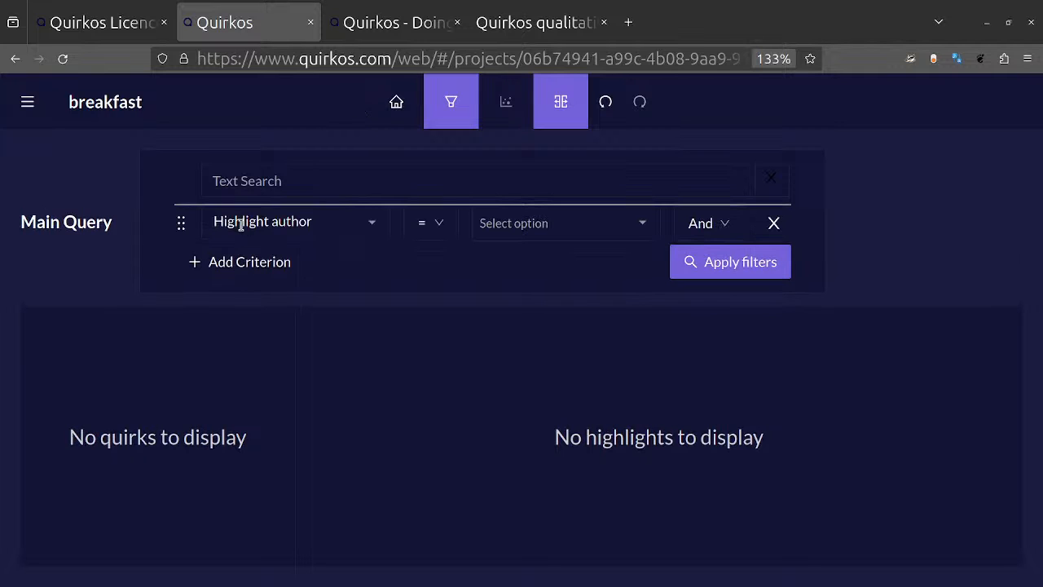
pyautogui.click(369, 226)
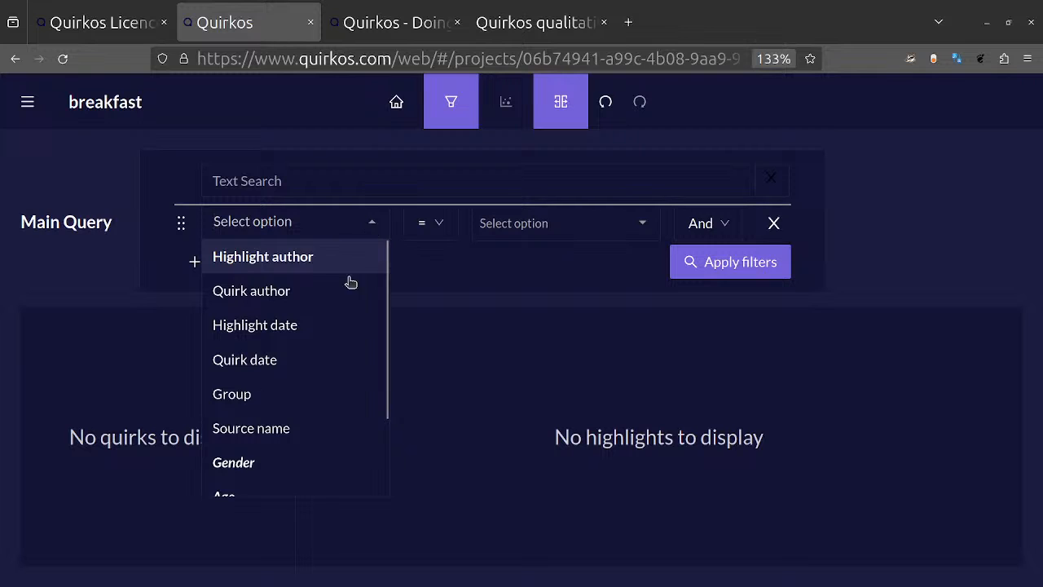
pyautogui.scroll(-2, 340, 356)
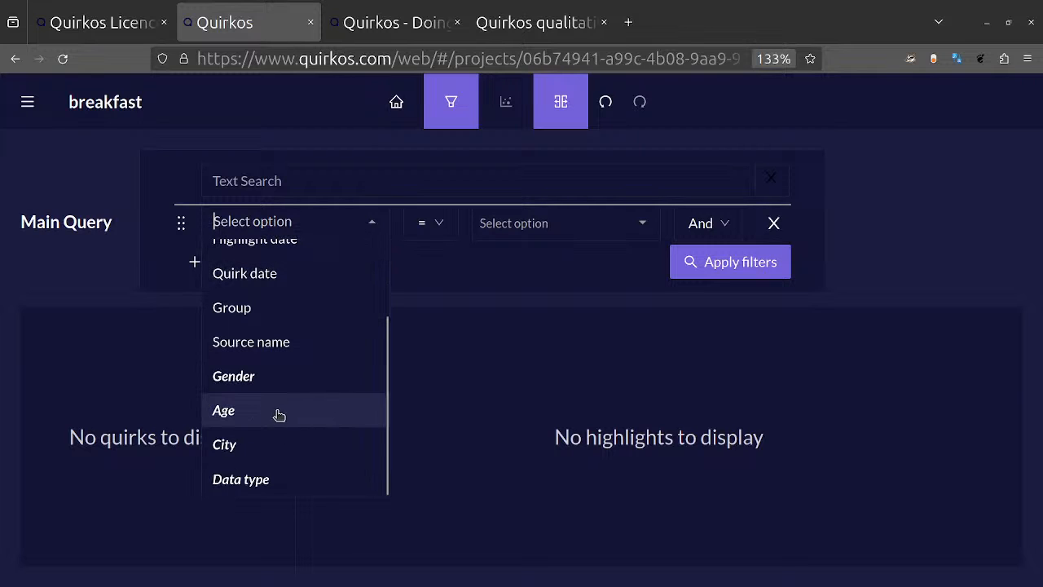
pyautogui.click(274, 450)
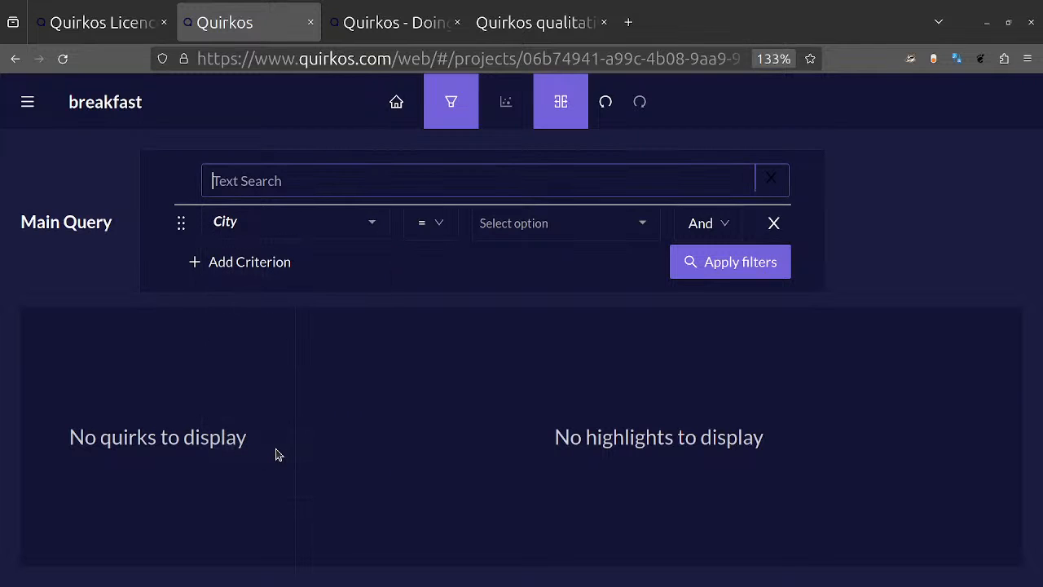
pyautogui.click(644, 223)
pyautogui.click(543, 252)
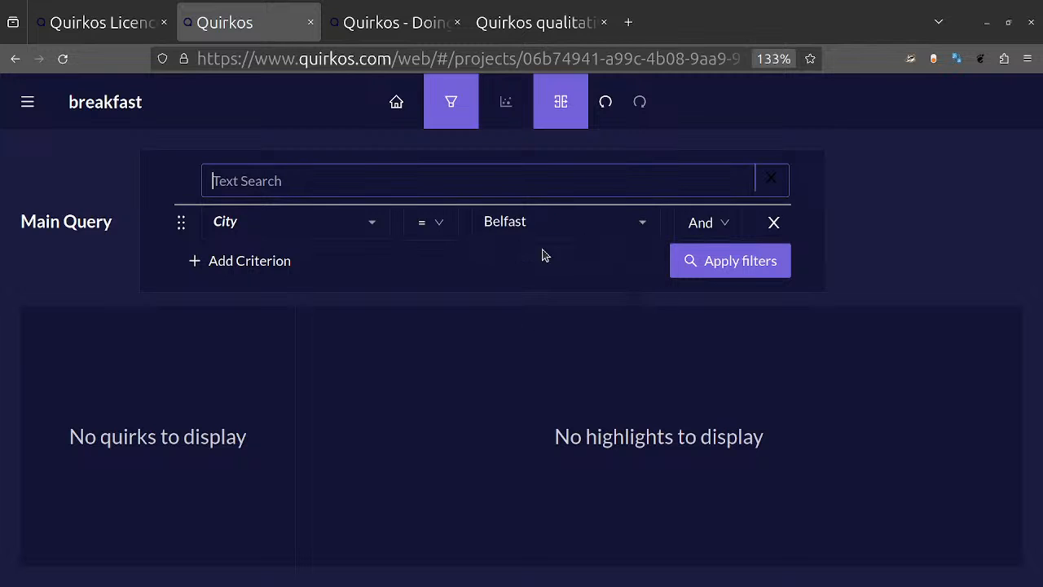
pyautogui.click(703, 268)
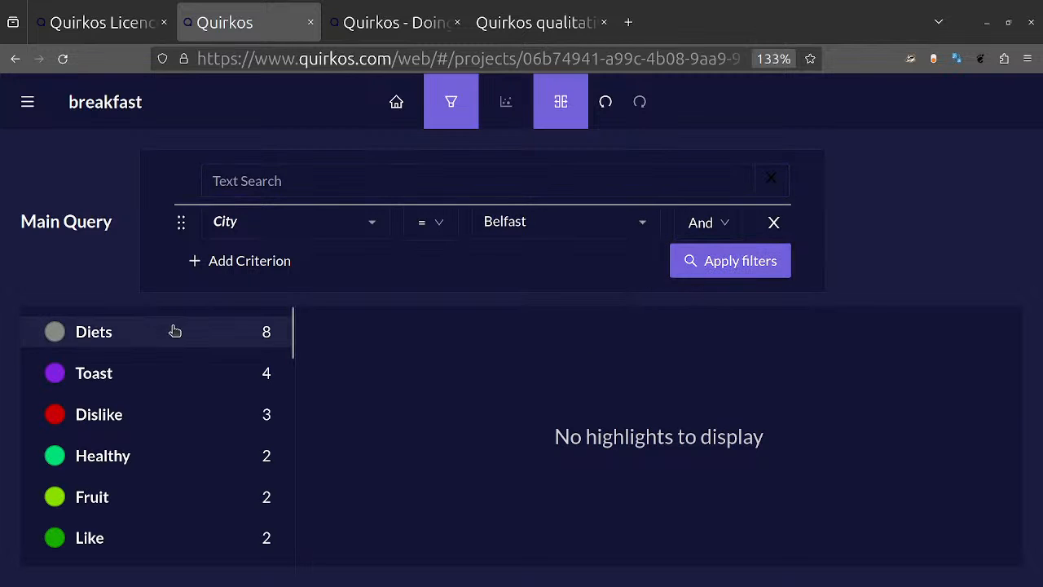
# Step: Look through the Belfast quotes coded to Diets, Toast and Dislike, ending on Diets
pyautogui.click(158, 342)
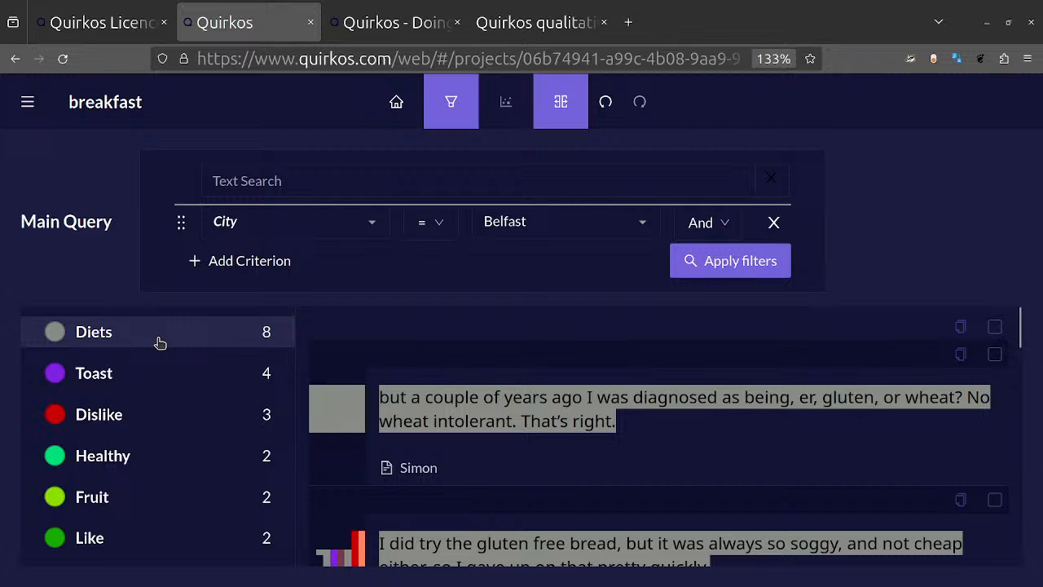
pyautogui.click(171, 380)
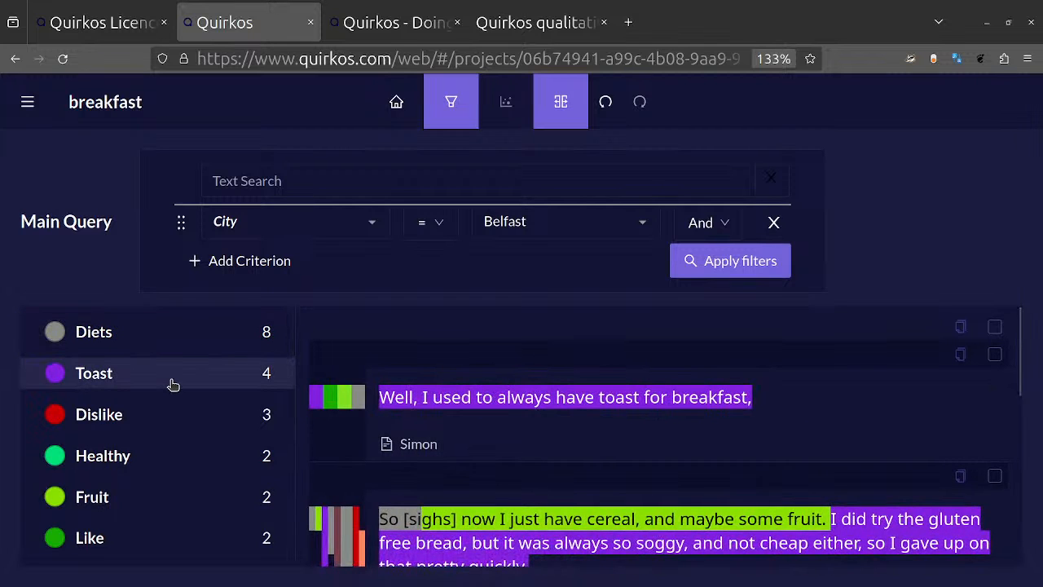
pyautogui.click(171, 381)
pyautogui.click(204, 421)
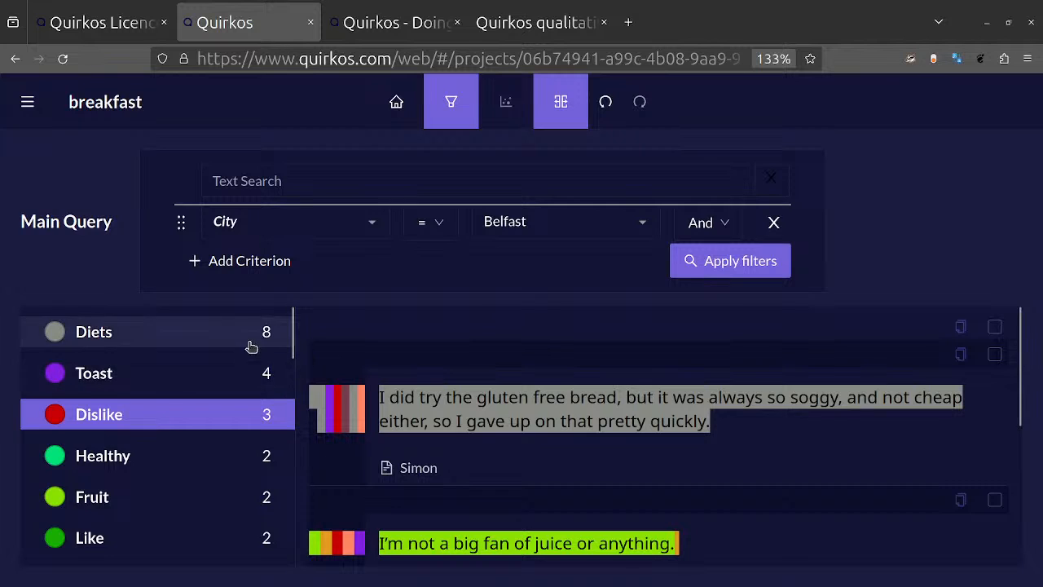
pyautogui.click(150, 340)
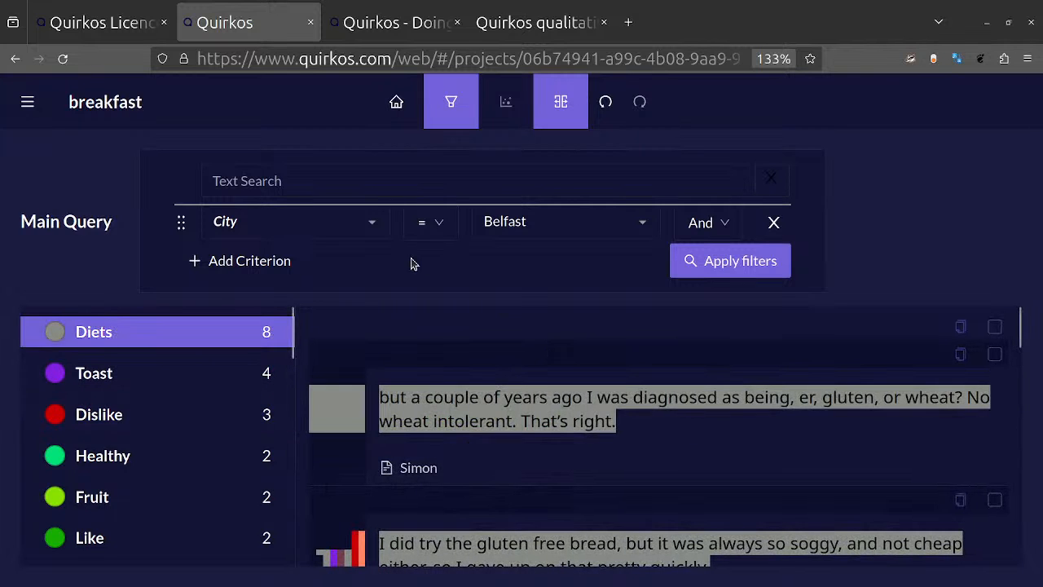
# Step: Show a second query beside the main one and reduce the page zoom to 90%
pyautogui.click(580, 96)
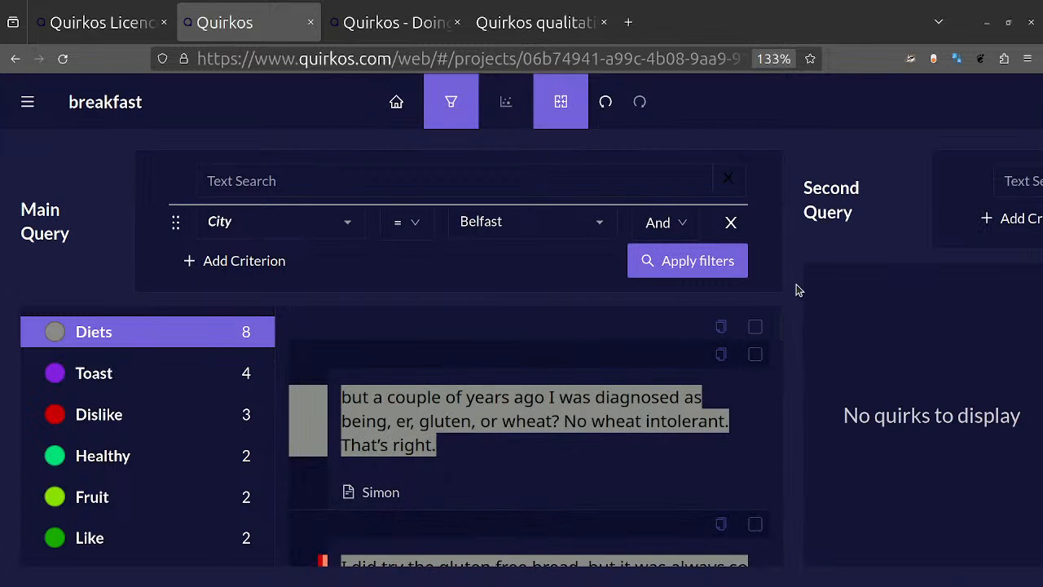
pyautogui.hotkey('ctrl', '-')
pyautogui.hotkey('ctrl', '-')
pyautogui.hotkey('ctrl', '-')
pyautogui.hotkey('ctrl', '-')
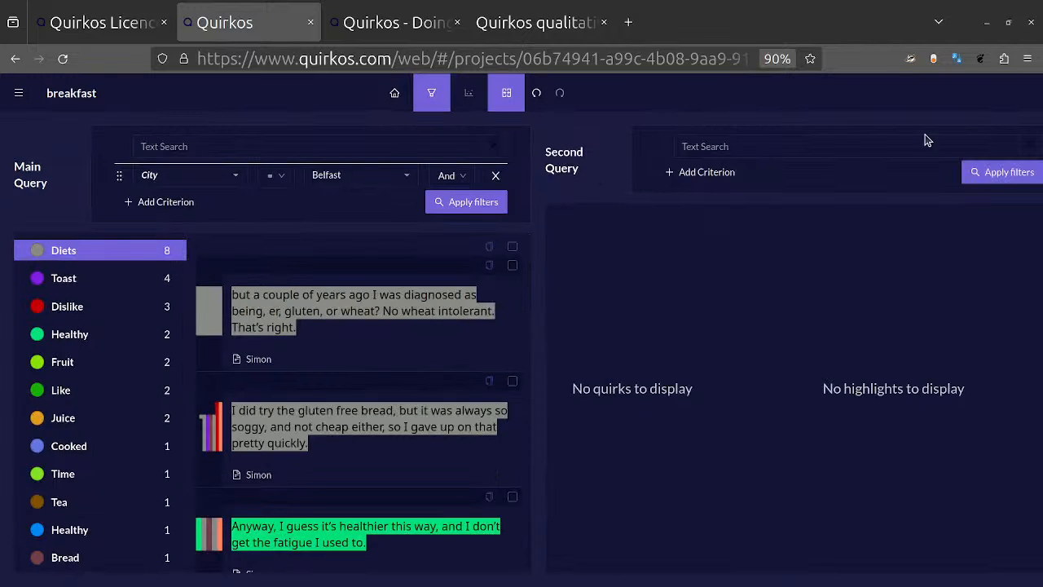
# Step: Filter the Second Query with a criterion of City = Edinburgh
pyautogui.click(724, 173)
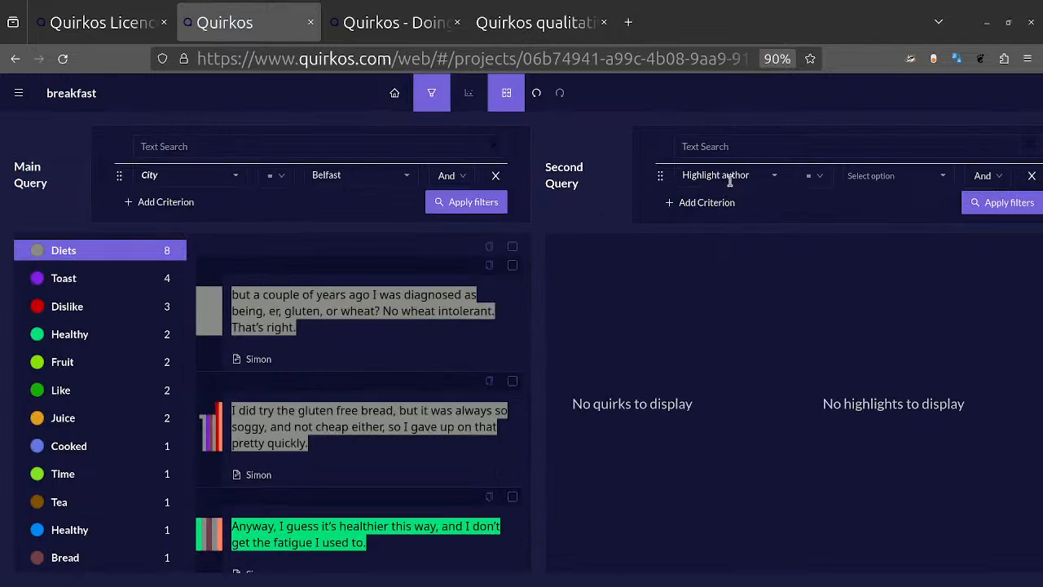
pyautogui.click(780, 175)
pyautogui.scroll(-2, 728, 354)
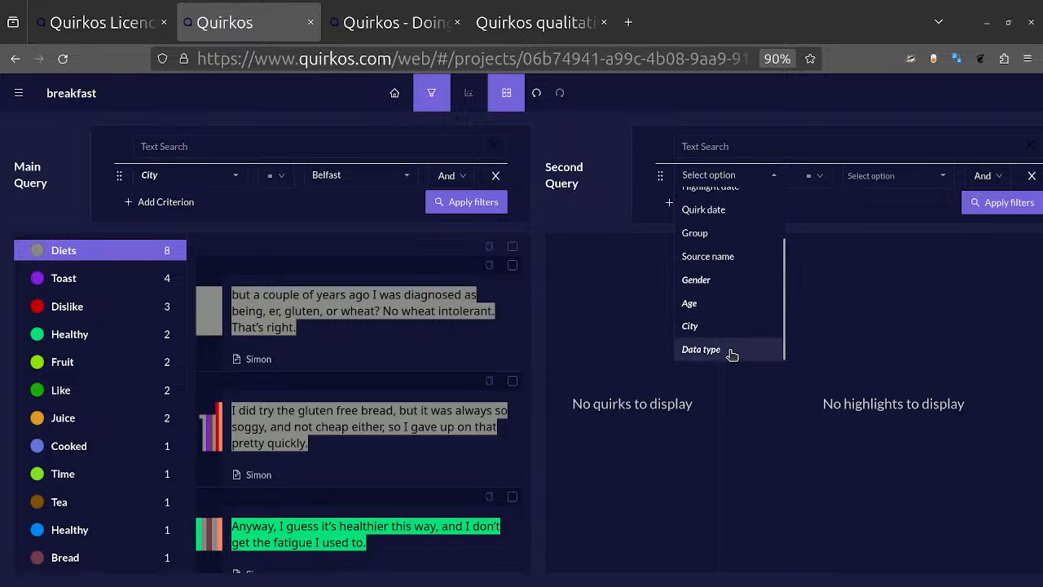
pyautogui.click(721, 326)
pyautogui.click(943, 177)
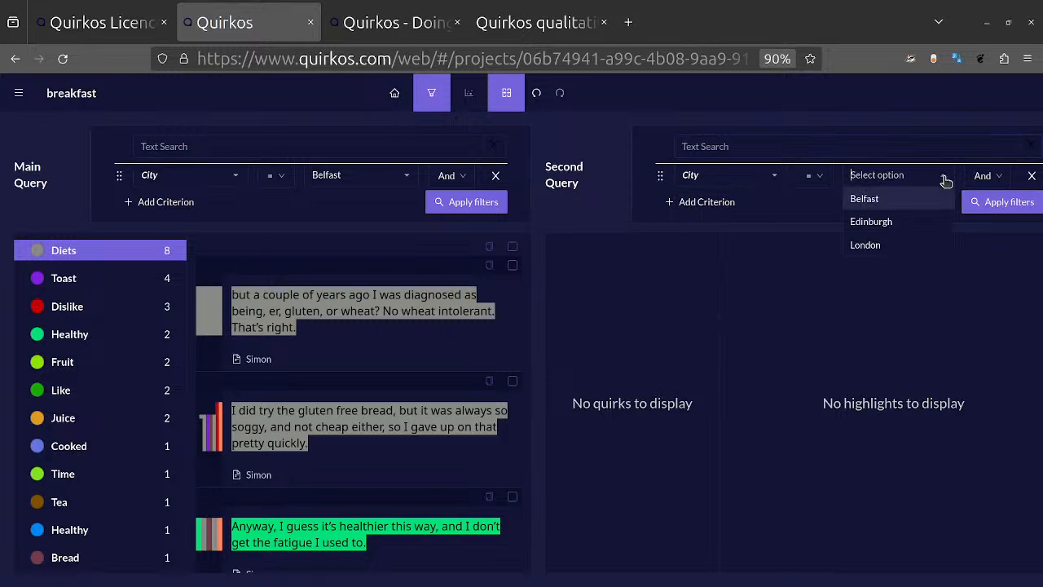
pyautogui.click(893, 221)
pyautogui.click(988, 201)
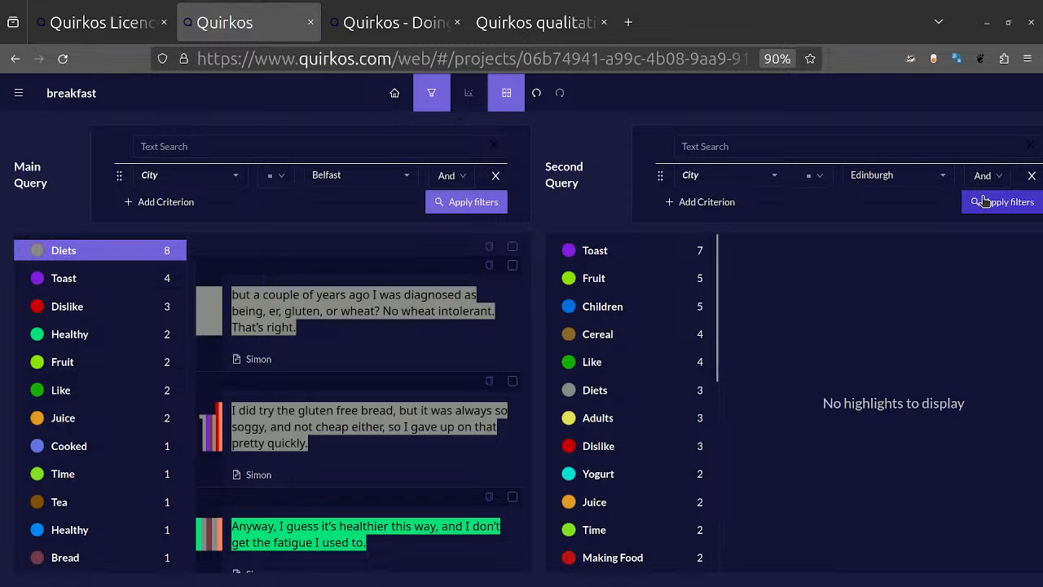
# Step: Look through the Edinburgh quotes for Toast, Diets and Fruit, and compare the Dislike quotes from both cities
pyautogui.click(595, 251)
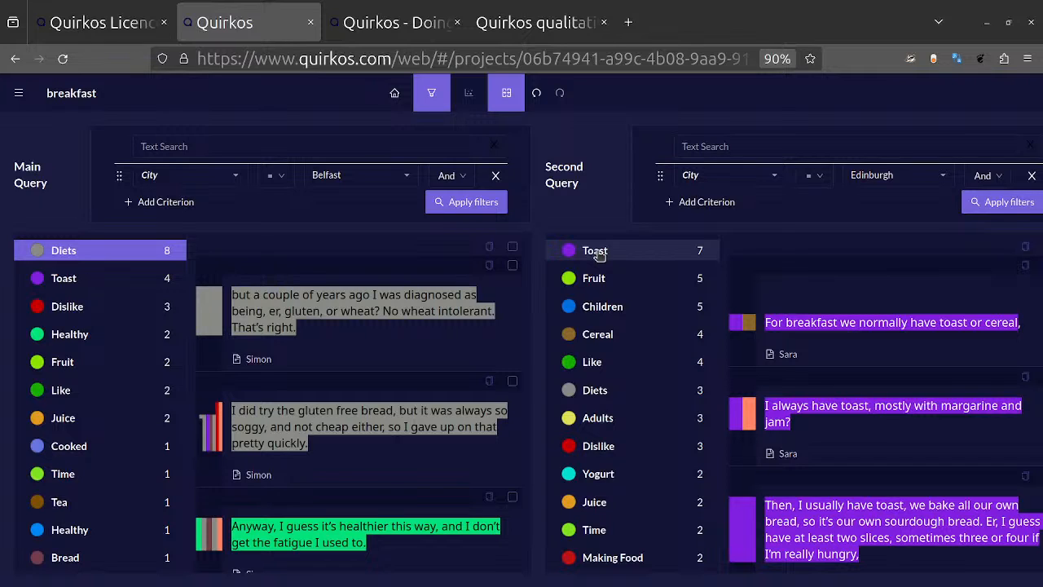
pyautogui.click(597, 253)
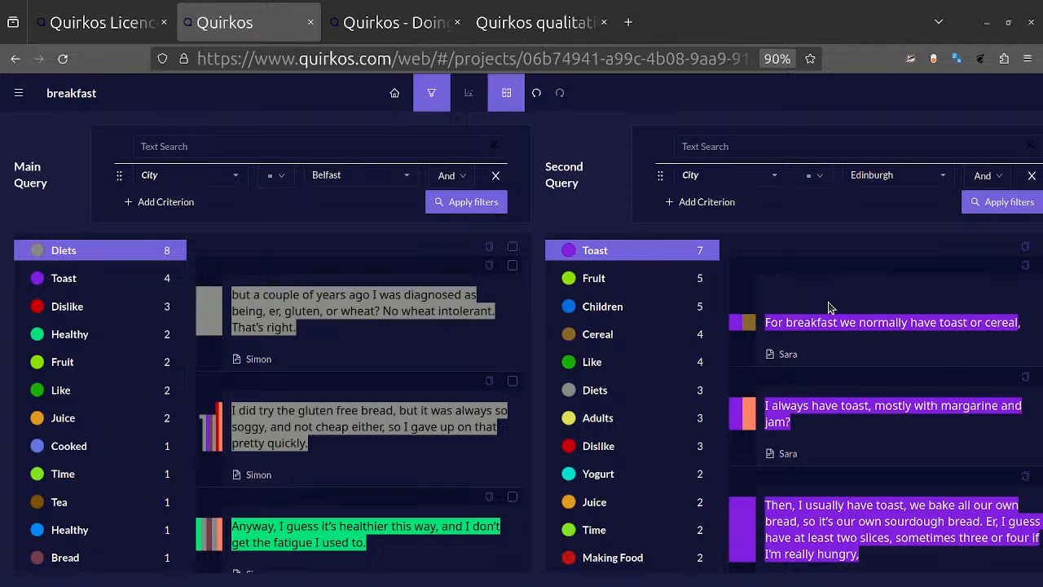
pyautogui.click(640, 390)
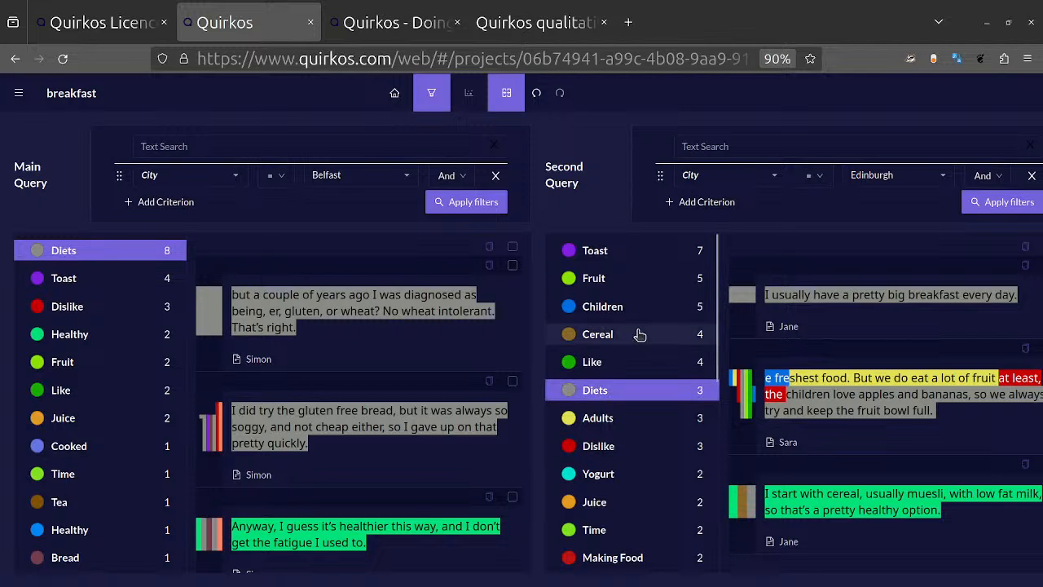
pyautogui.click(595, 278)
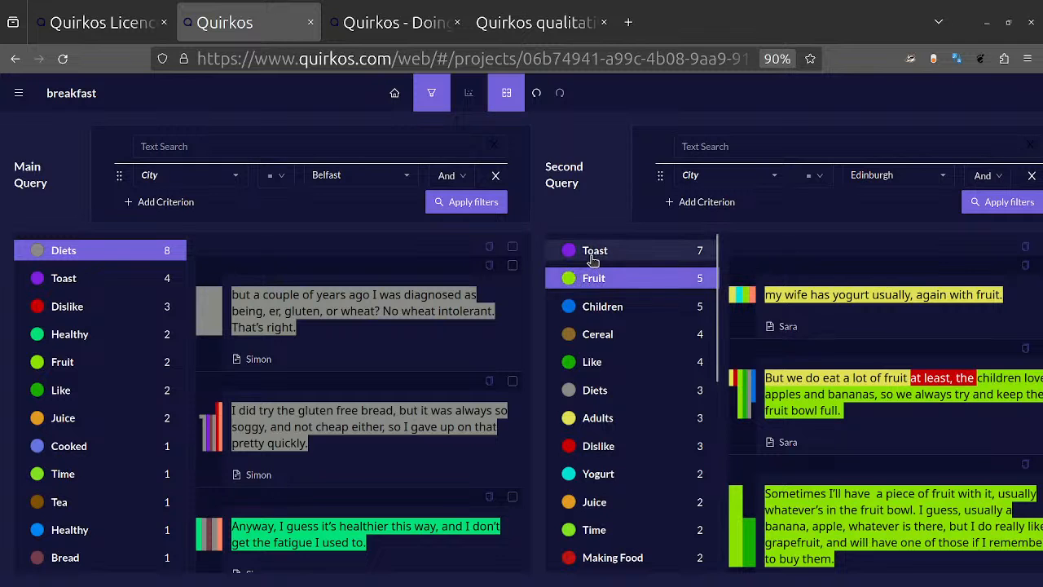
pyautogui.click(594, 252)
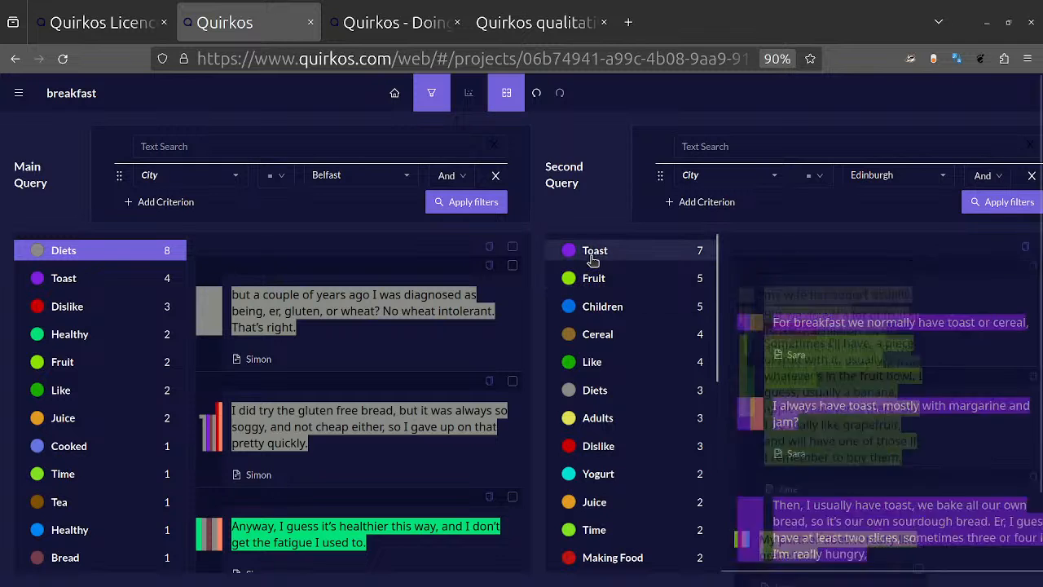
pyautogui.click(614, 454)
pyautogui.click(85, 306)
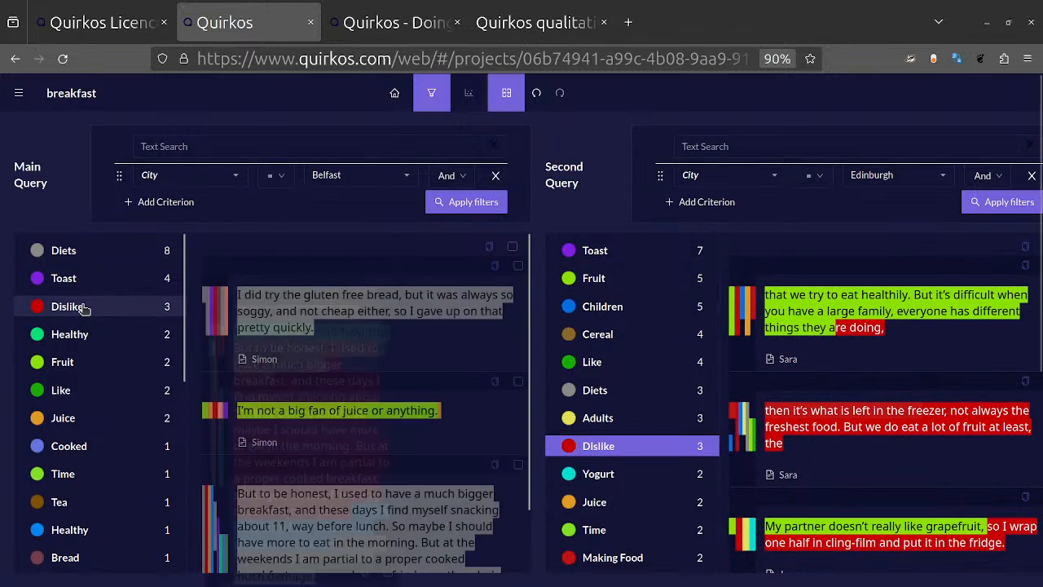
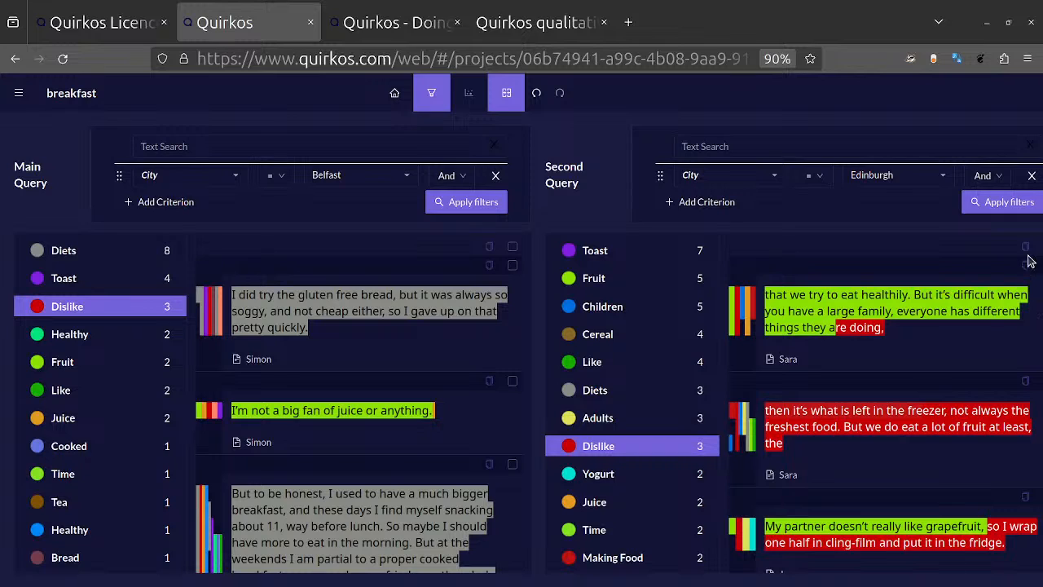
# Step: Select all of the Dislike quotes in the Main Query
pyautogui.click(512, 247)
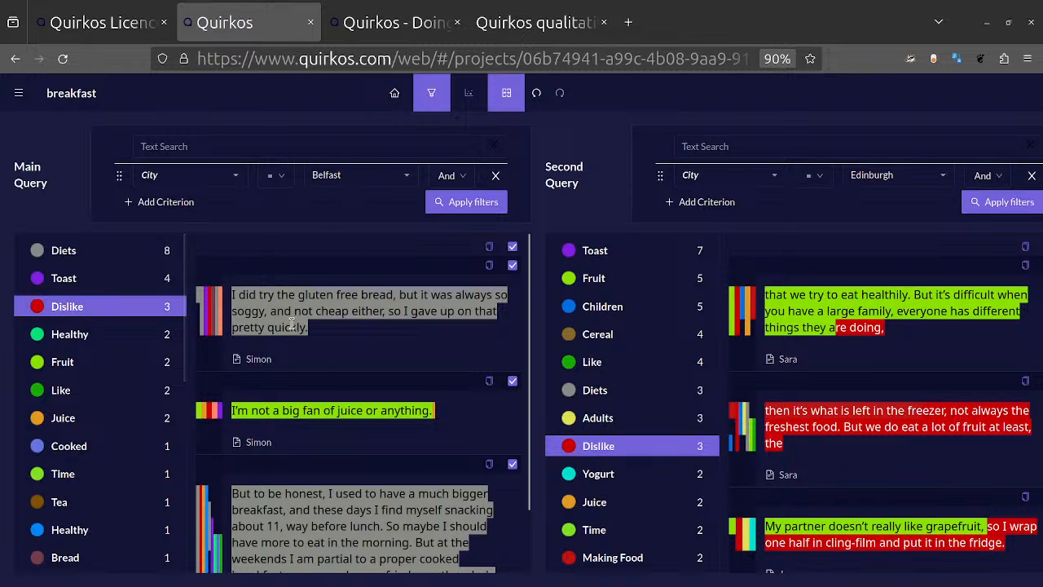
pyautogui.scroll(-1, 316, 364)
pyautogui.scroll(1, 316, 364)
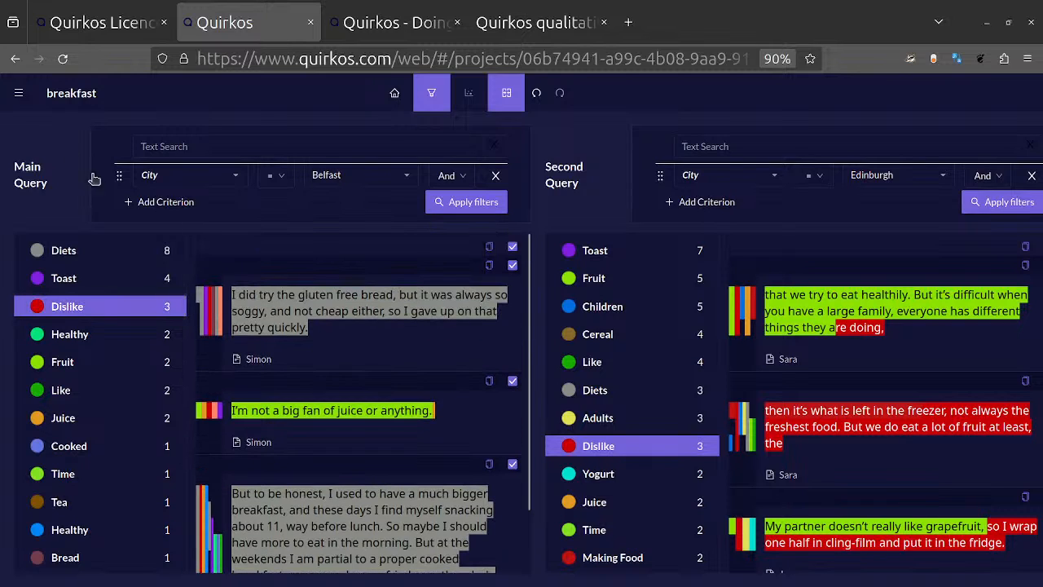
# Step: Add a second Main Query criterion of Gender = Male and apply the filters
pyautogui.click(181, 210)
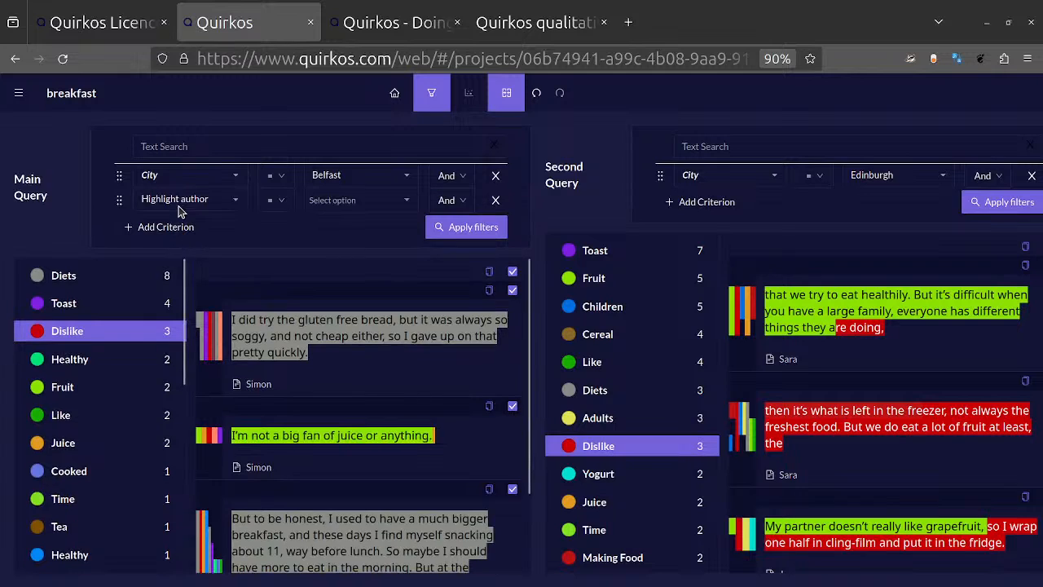
pyautogui.click(243, 205)
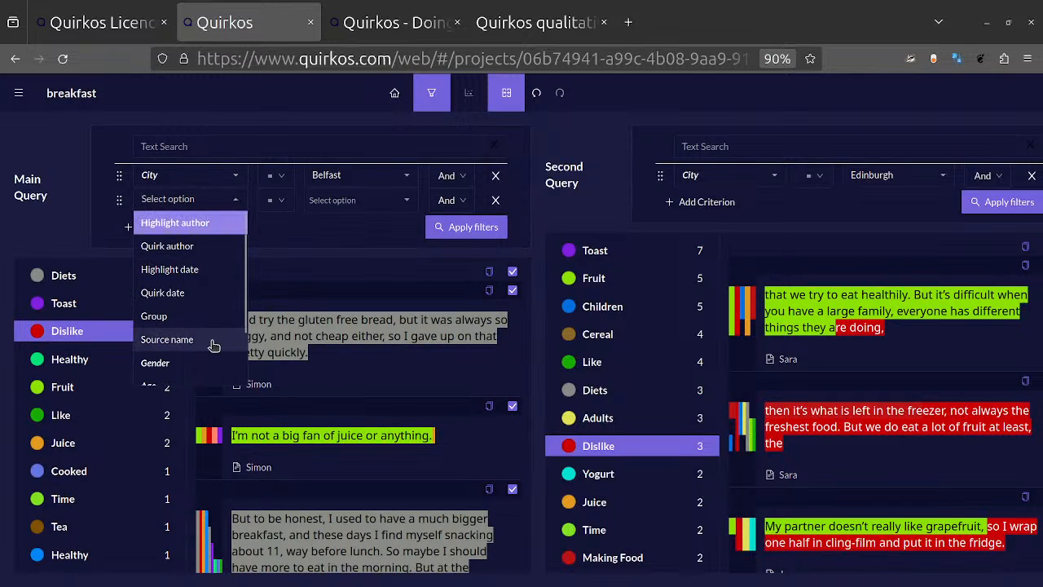
pyautogui.scroll(-2, 209, 344)
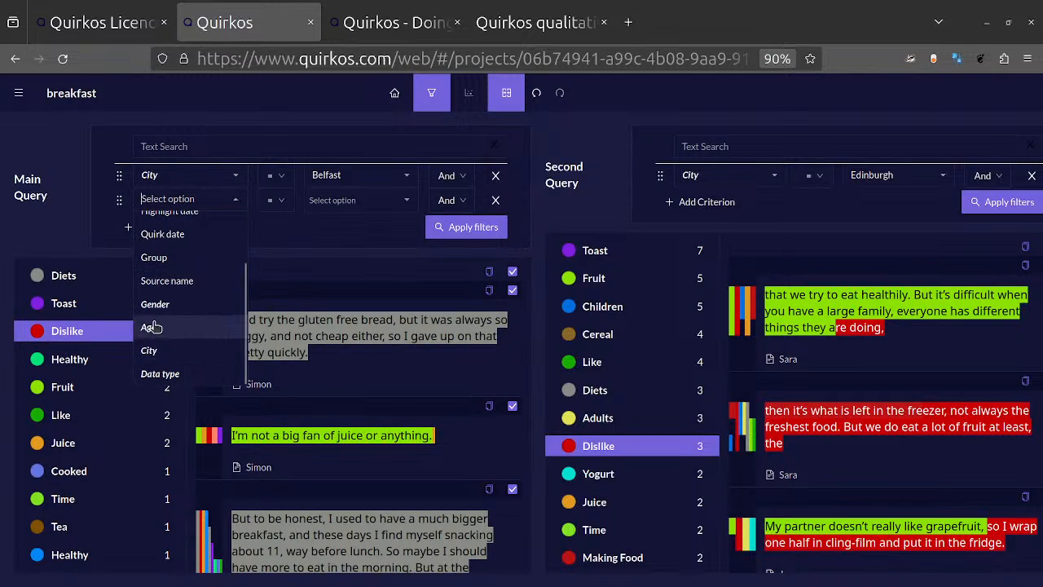
pyautogui.click(180, 325)
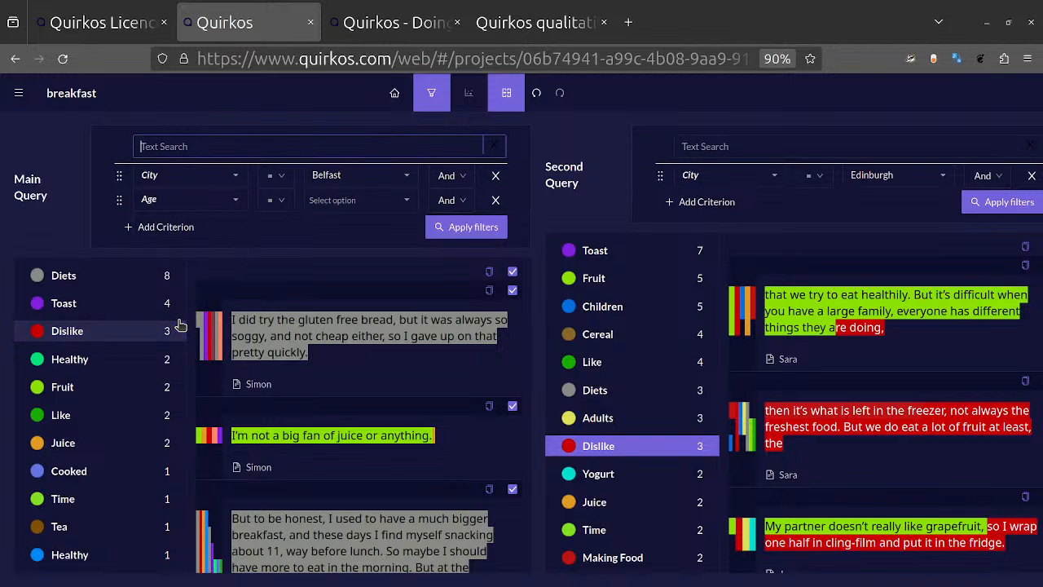
pyautogui.click(288, 206)
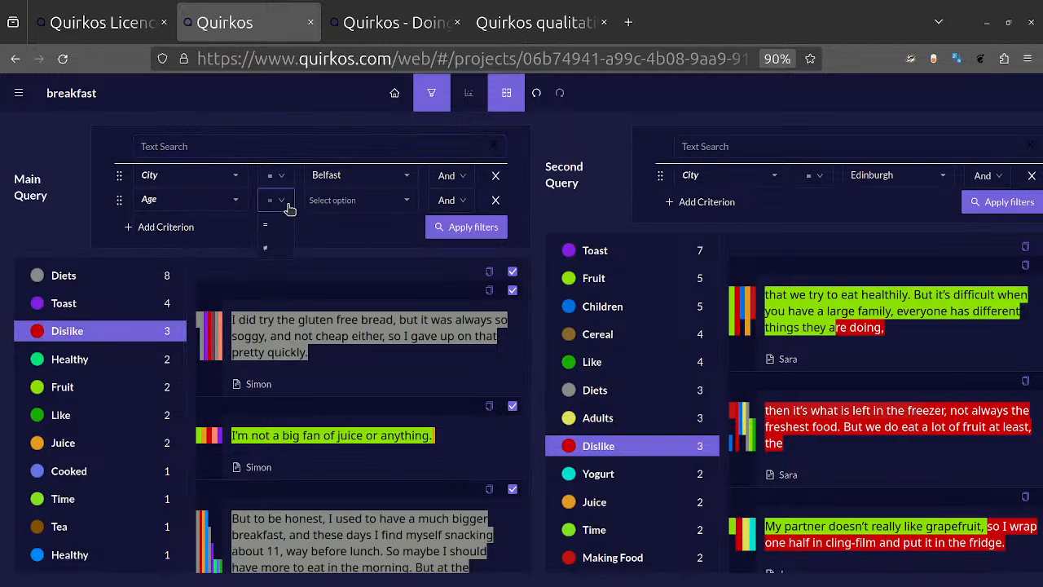
pyautogui.click(287, 205)
pyautogui.click(214, 203)
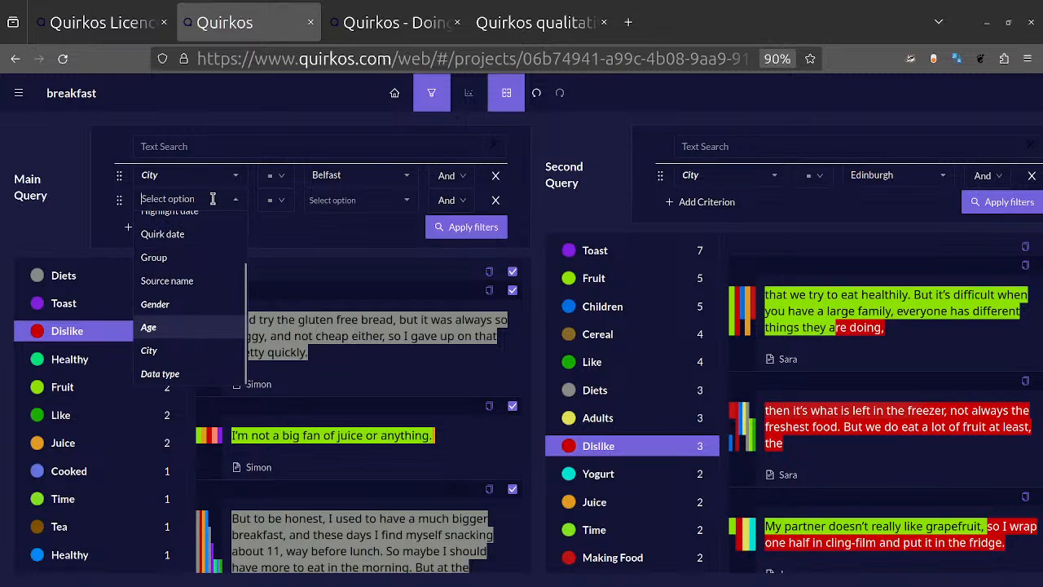
pyautogui.click(163, 305)
pyautogui.click(406, 207)
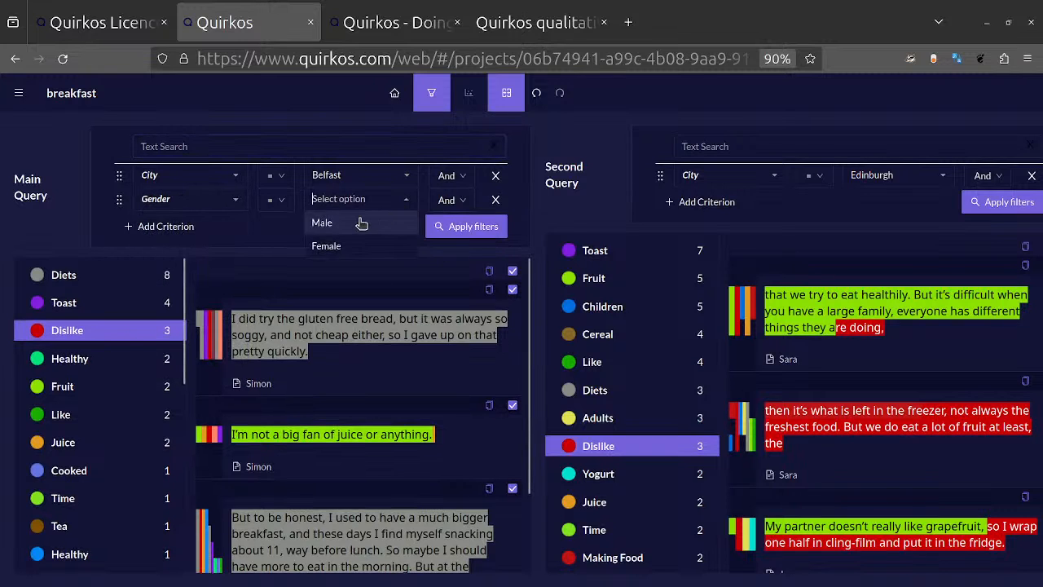
pyautogui.click(323, 222)
pyautogui.click(481, 228)
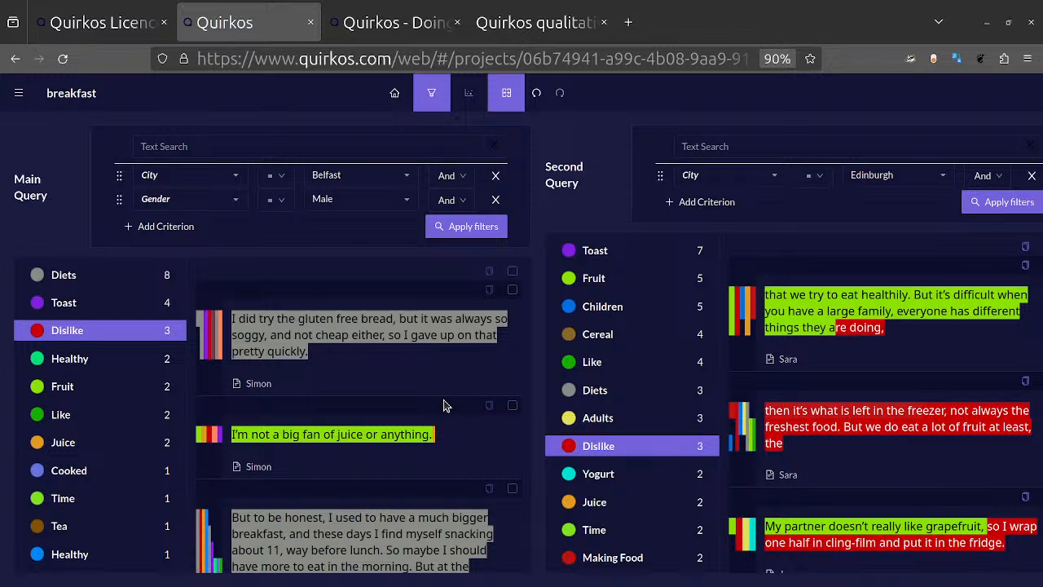
# Step: Return to the quirks canvas, enlarge the page zoom to 150% and bring all the quirks into view
pyautogui.click(394, 92)
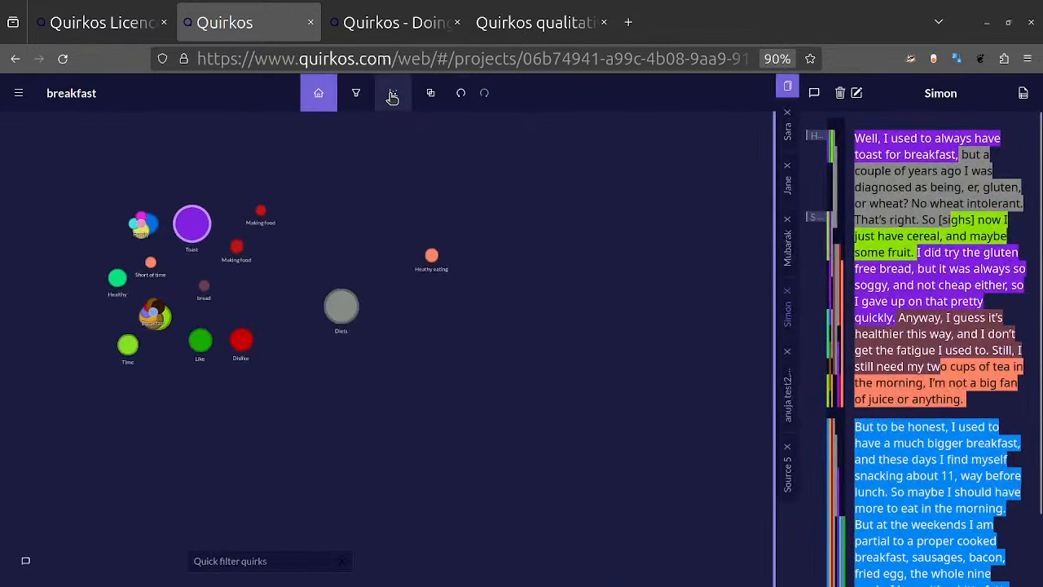
pyautogui.scroll(3, 282, 287)
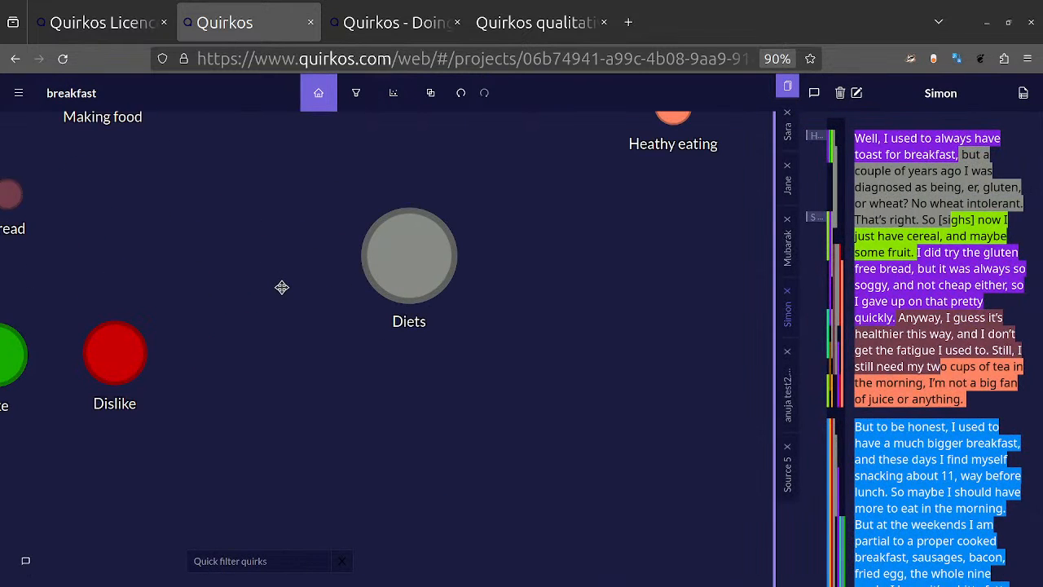
pyautogui.scroll(-5, 282, 287)
pyautogui.hotkey('ctrl', '+')
pyautogui.hotkey('ctrl', '+')
pyautogui.hotkey('ctrl', '+')
pyautogui.hotkey('ctrl', '+')
pyautogui.hotkey('ctrl', '+')
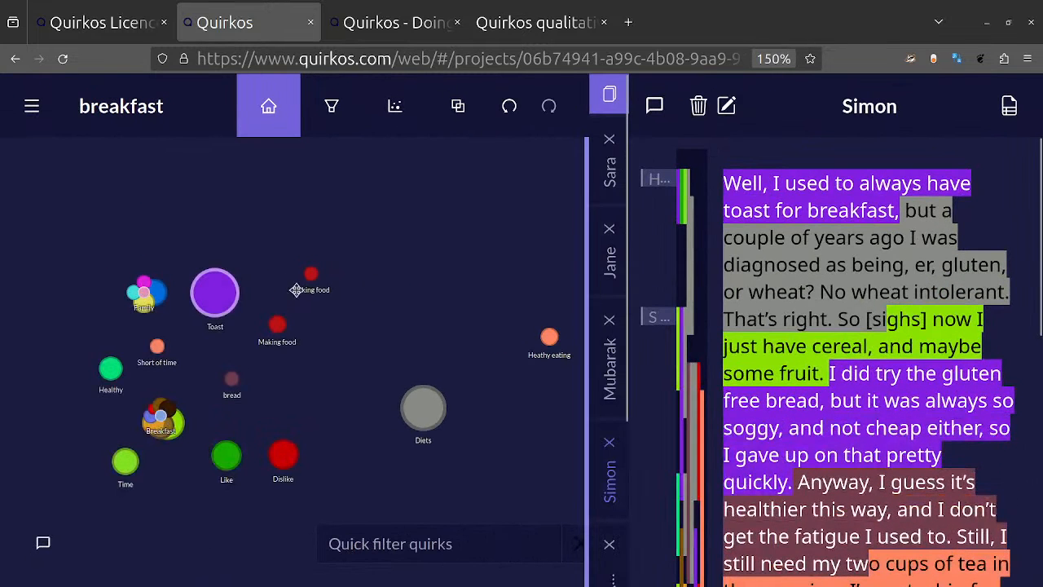
pyautogui.moveTo(449, 268); pyautogui.dragTo(431, 217)
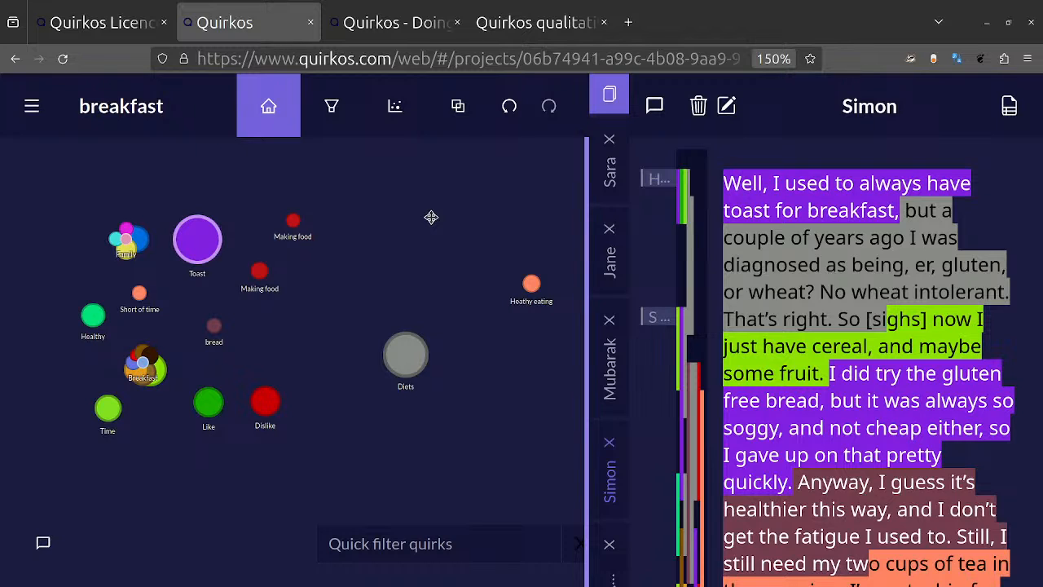
# Step: Generate a report preview for the project and reduce the page zoom until the report options fit beside it
pyautogui.click(42, 120)
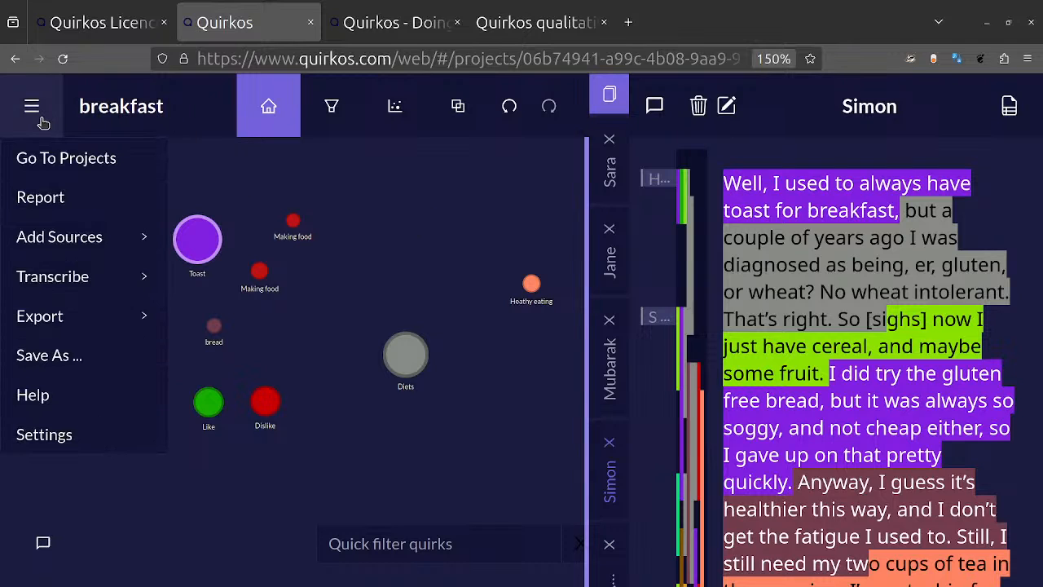
pyautogui.click(62, 205)
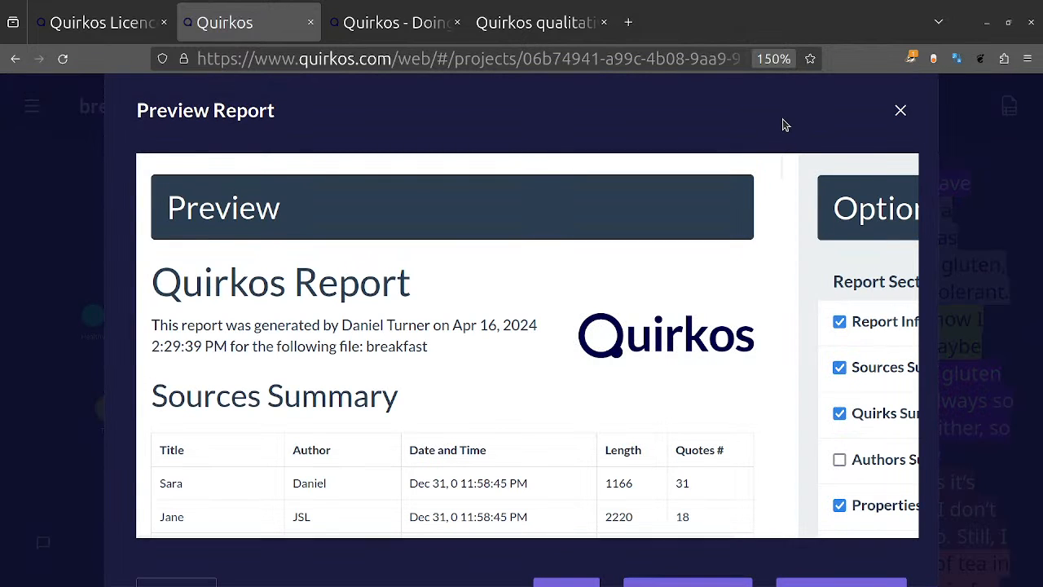
pyautogui.hotkey('ctrl', '-')
pyautogui.hotkey('ctrl', '-')
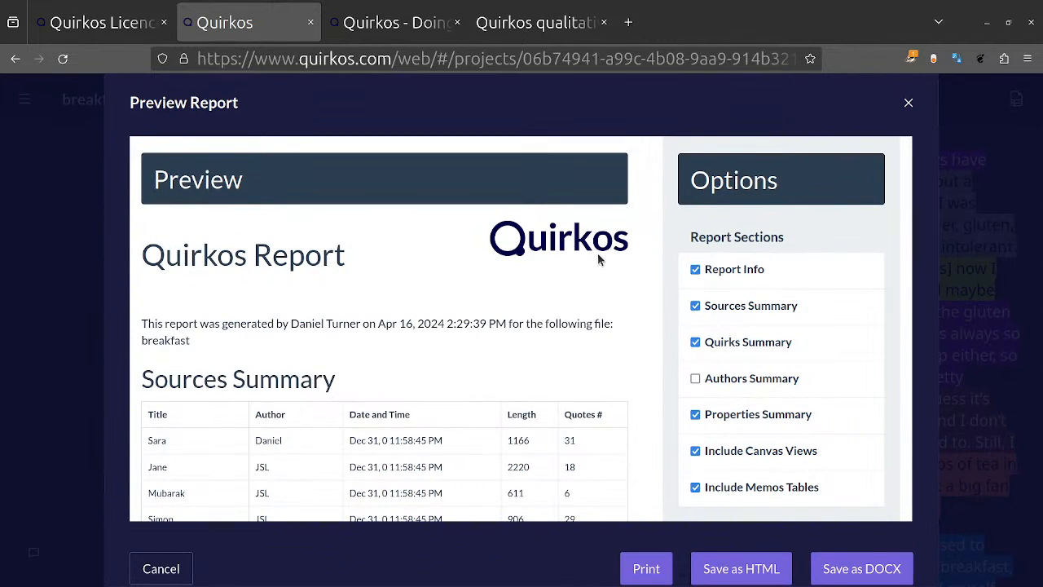
# Step: Look through the Sources Summary and Quirks Summary tables in the report preview
pyautogui.scroll(-3, 337, 390)
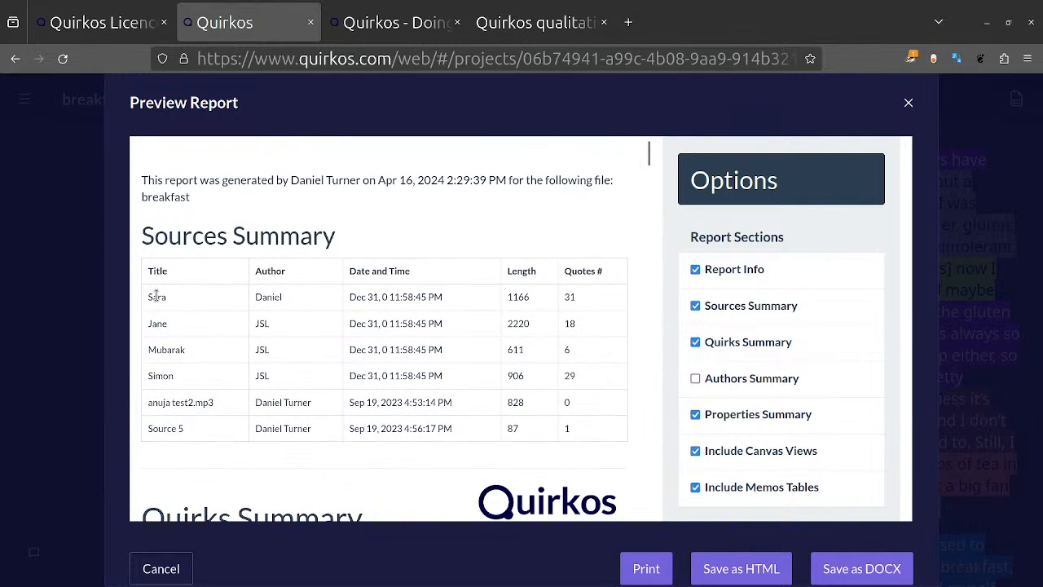
pyautogui.scroll(-6, 281, 420)
pyautogui.scroll(-5, 281, 421)
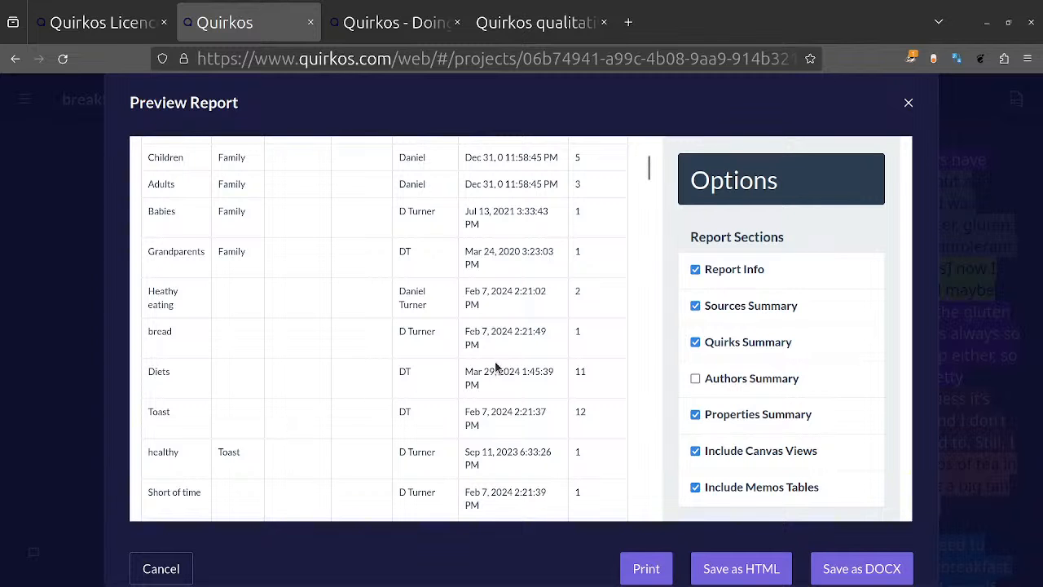
pyautogui.scroll(-13, 494, 367)
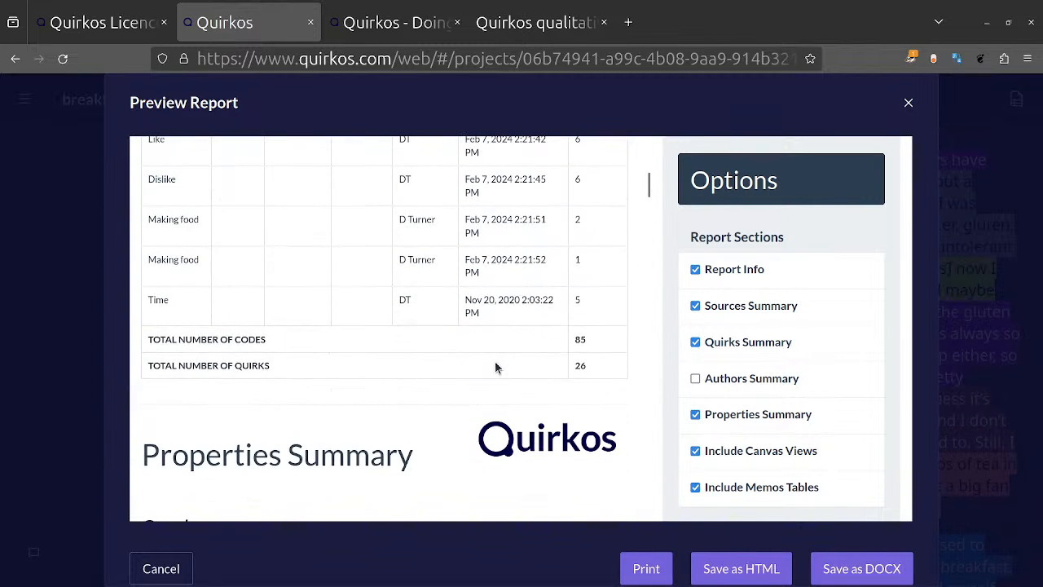
pyautogui.scroll(4, 489, 389)
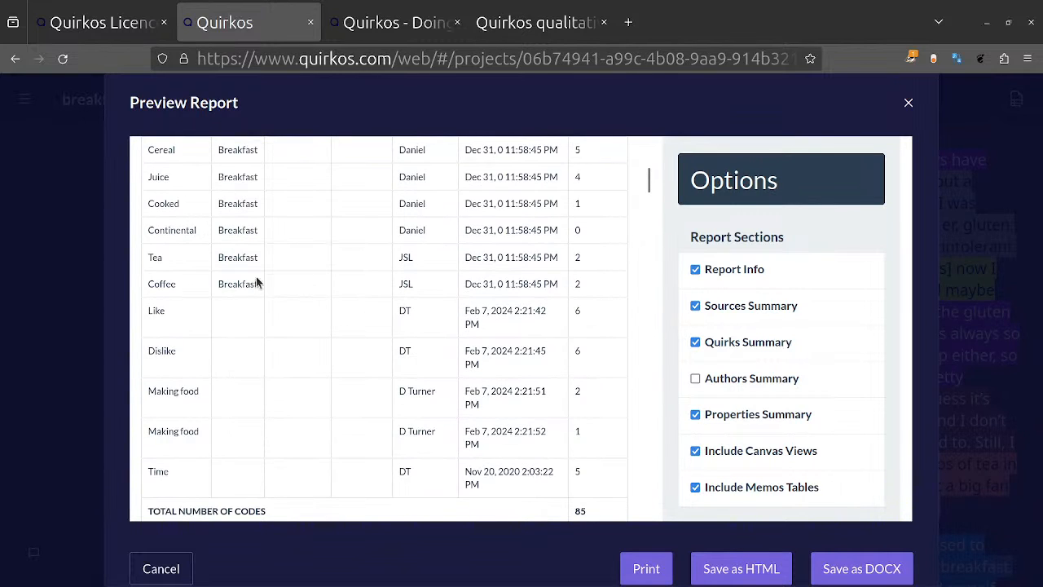
pyautogui.scroll(-8, 426, 368)
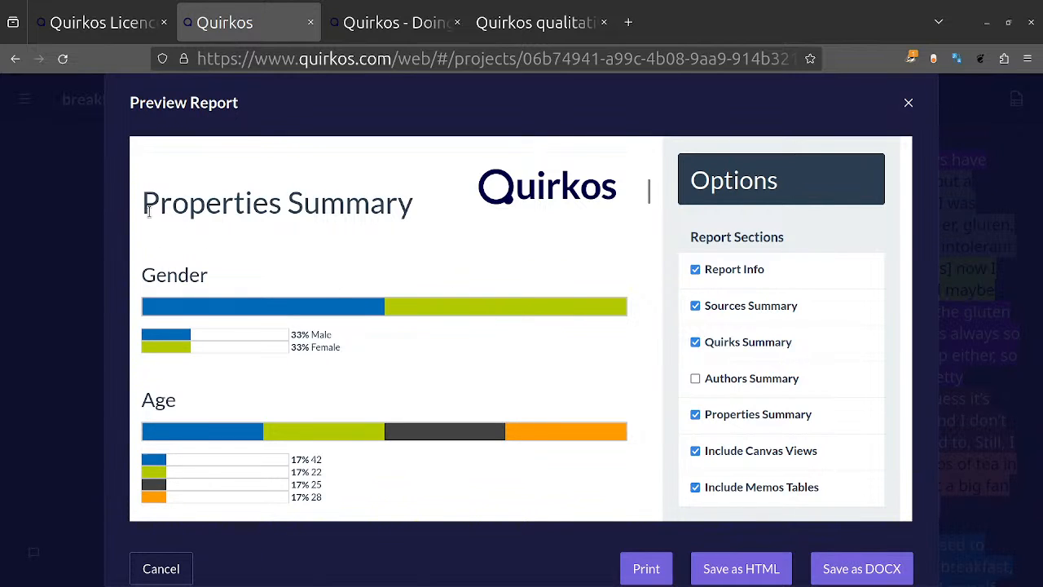
# Step: Examine the Properties Summary charts and the primary quirks canvas view in the report preview
pyautogui.moveTo(147, 210); pyautogui.dragTo(418, 215)
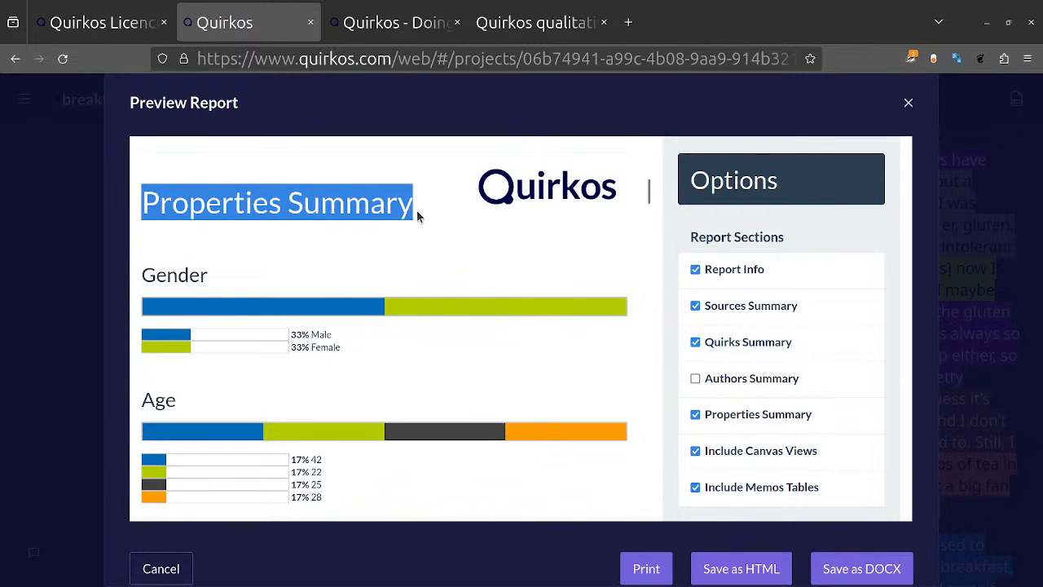
pyautogui.click(417, 215)
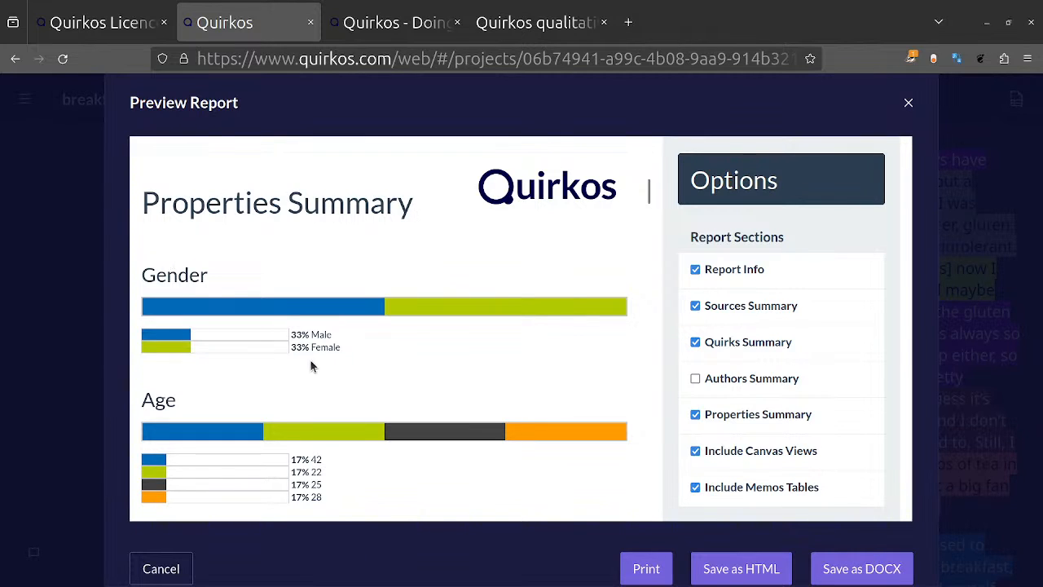
pyautogui.scroll(-1, 259, 355)
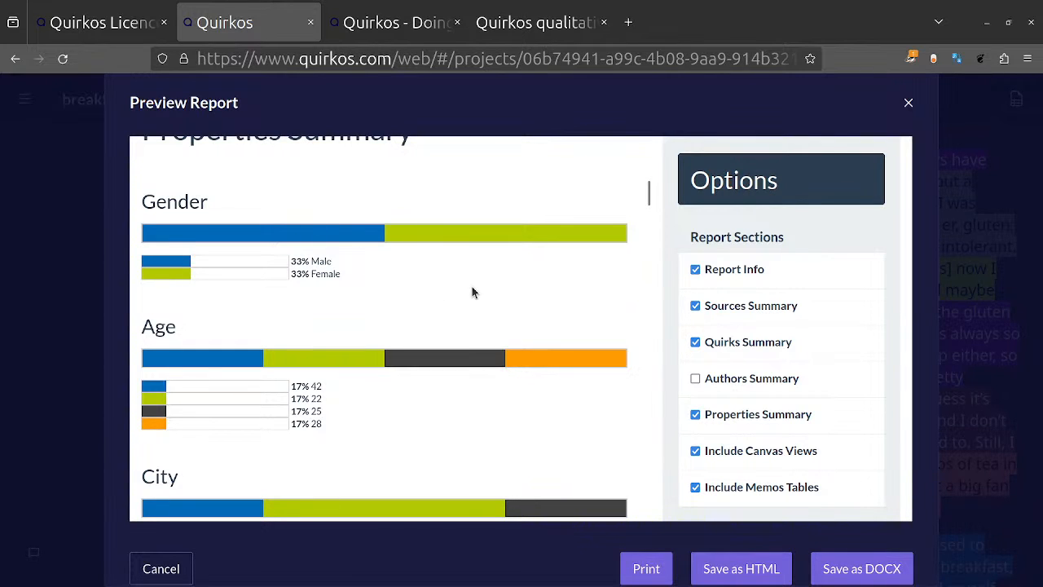
pyautogui.scroll(-5, 557, 242)
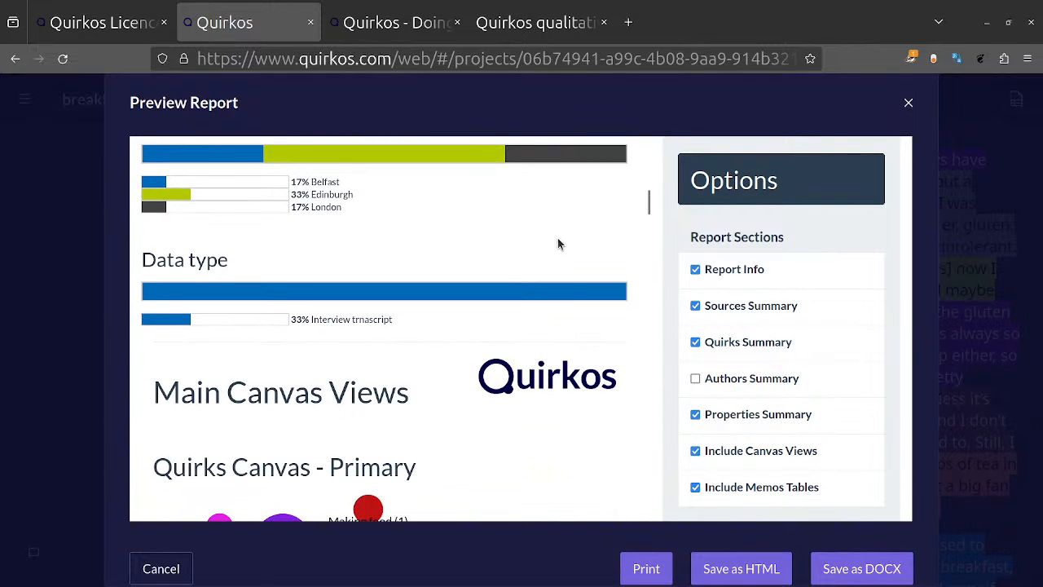
pyautogui.scroll(-3, 558, 243)
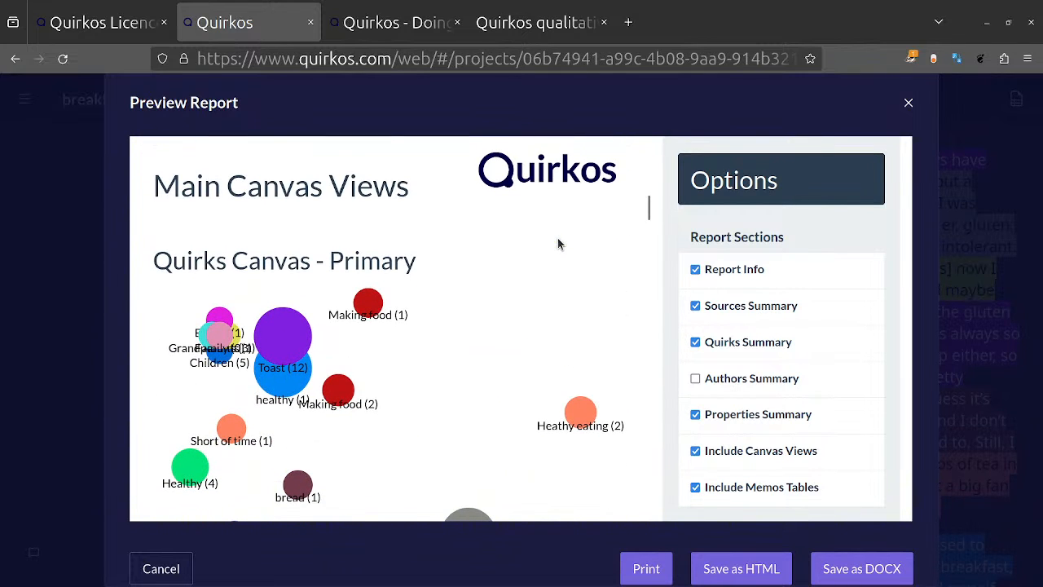
pyautogui.scroll(-4, 558, 242)
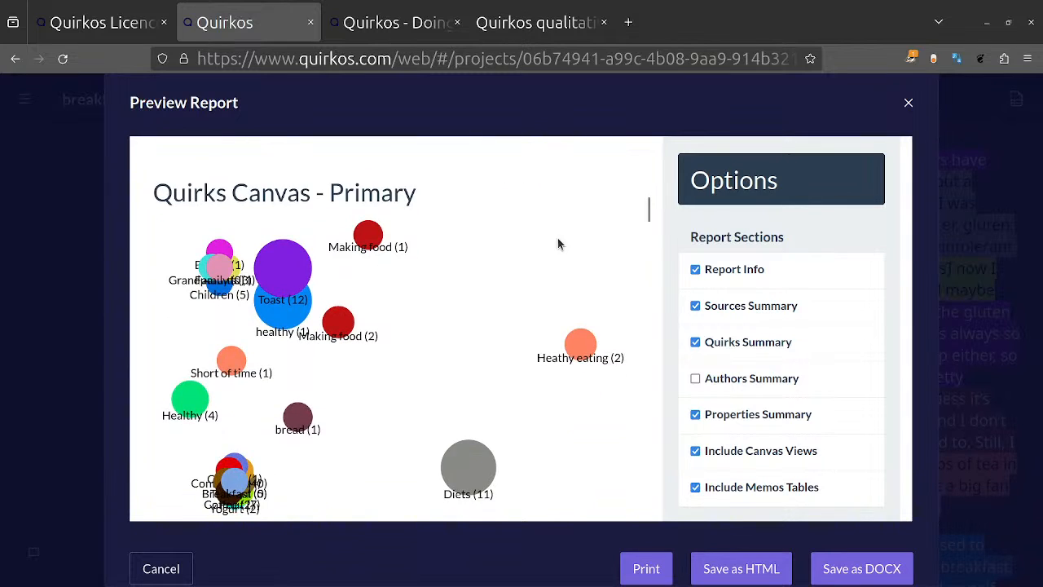
# Step: Read through the Healthy quotes in the report's Text Sorted by Theme section
pyautogui.scroll(-4, 559, 243)
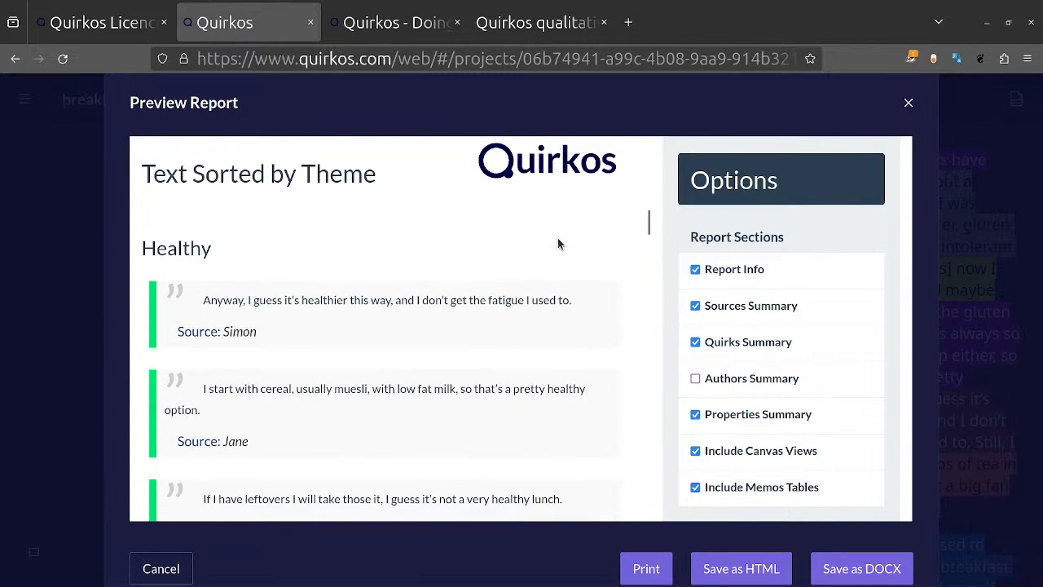
pyautogui.scroll(-2, 558, 243)
pyautogui.scroll(-6, 557, 238)
pyautogui.scroll(7, 557, 238)
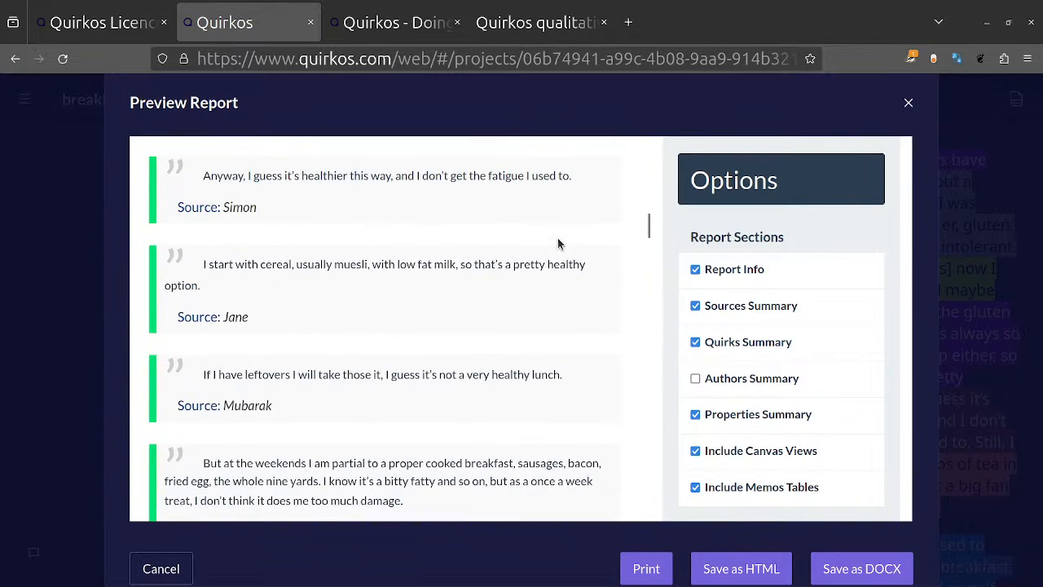
pyautogui.scroll(3, 557, 243)
pyautogui.scroll(-1, 557, 243)
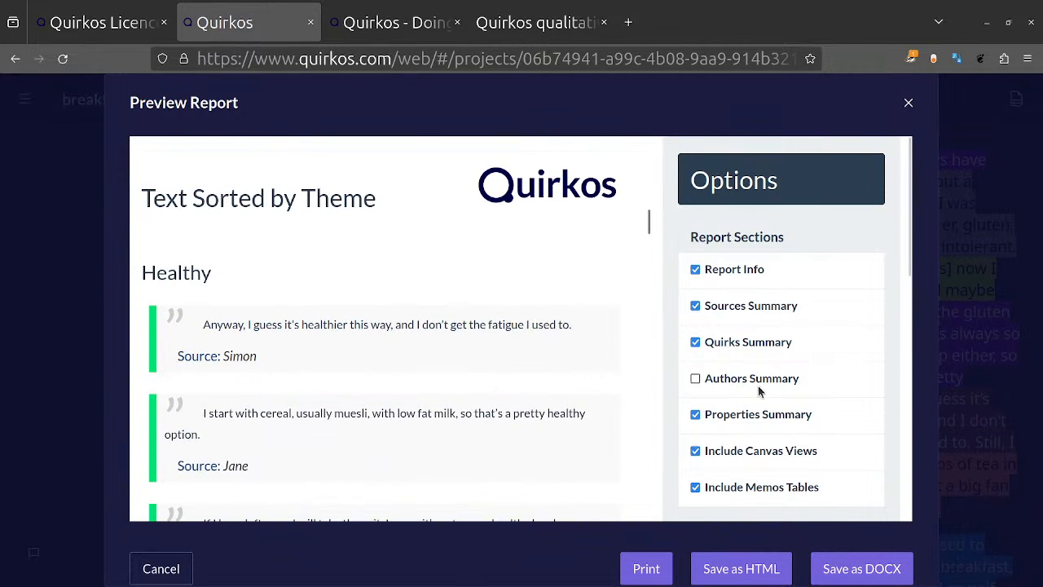
# Step: Include properties in the report's quotes, select all of them, and check the quotes in the preview
pyautogui.scroll(-1, 759, 389)
pyautogui.scroll(-7, 759, 389)
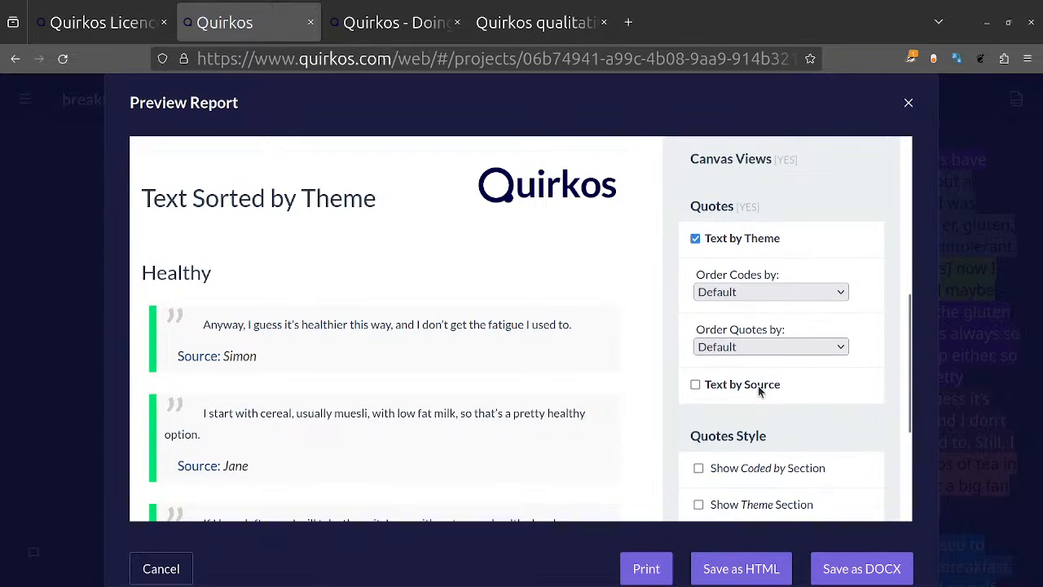
pyautogui.scroll(-1, 758, 390)
pyautogui.click(745, 454)
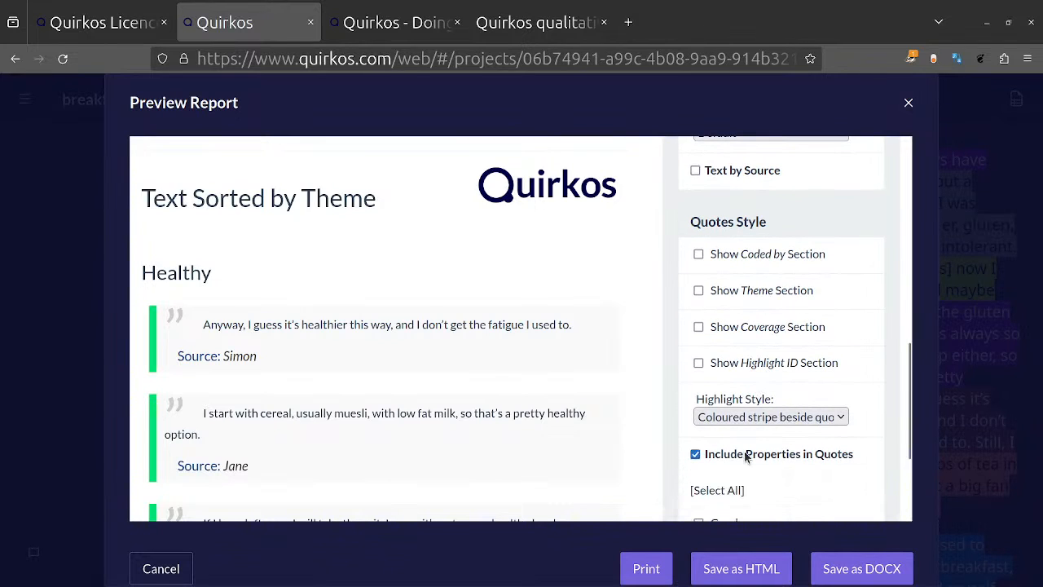
pyautogui.click(723, 489)
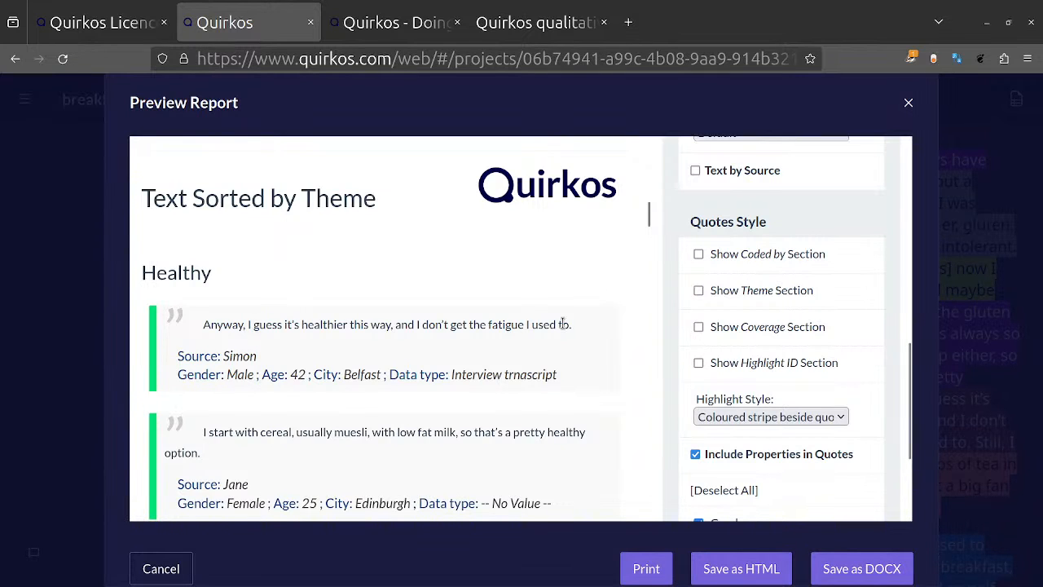
pyautogui.scroll(-4, 563, 328)
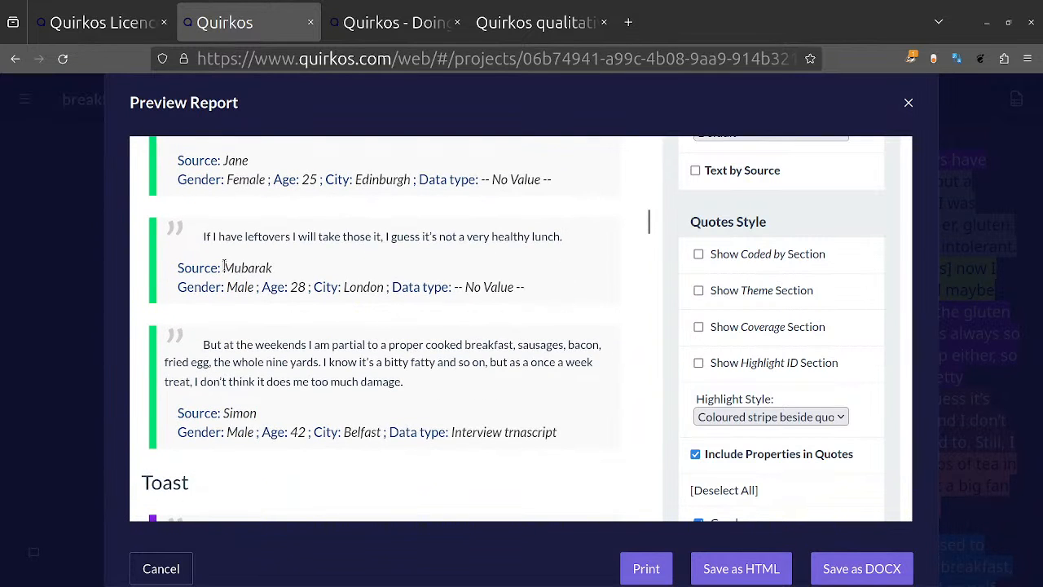
# Step: Examine the source and property details listed beneath the quotes in the report preview
pyautogui.moveTo(223, 267); pyautogui.dragTo(392, 294)
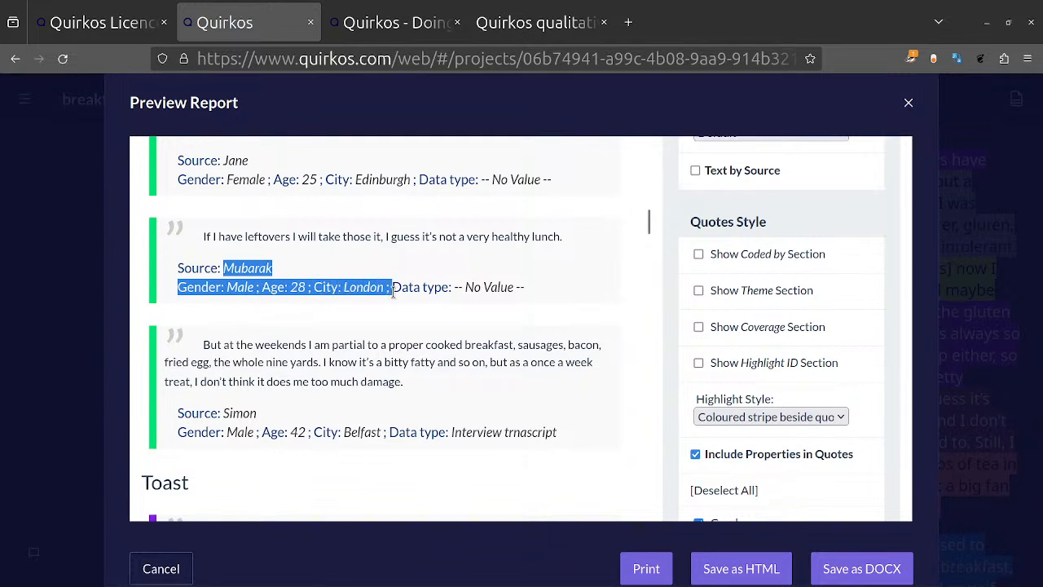
pyautogui.click(484, 341)
pyautogui.scroll(-10, 590, 388)
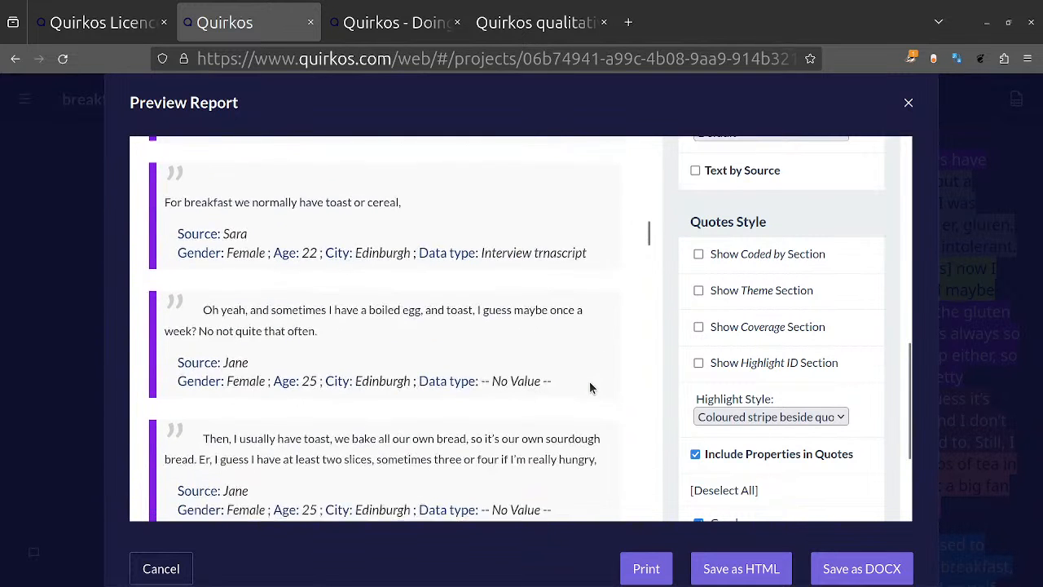
# Step: Set the report's Highlight Style to Highlight quoted text and check the quotes in the preview
pyautogui.click(767, 417)
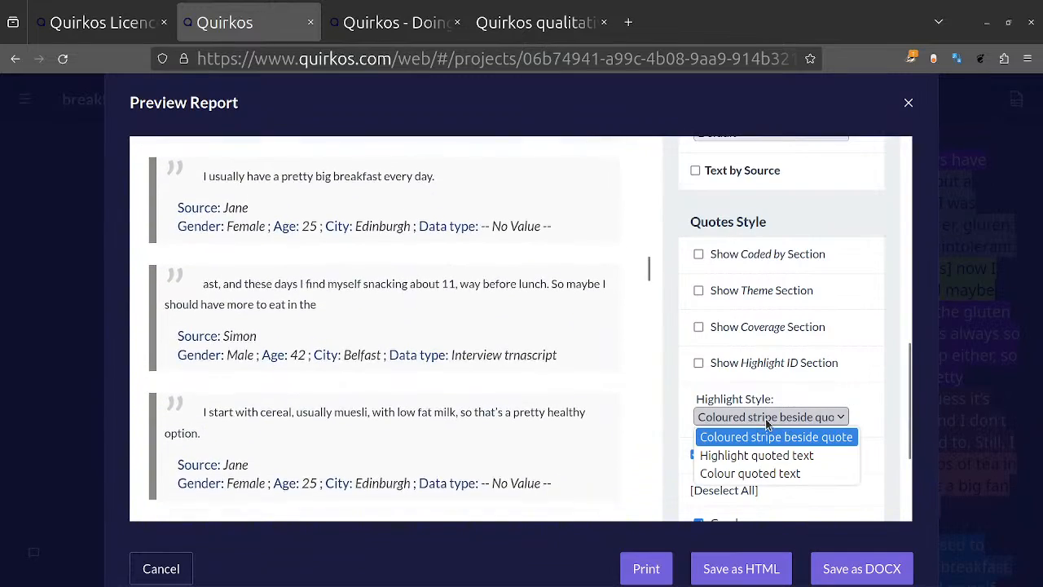
pyautogui.click(758, 451)
pyautogui.scroll(-6, 373, 333)
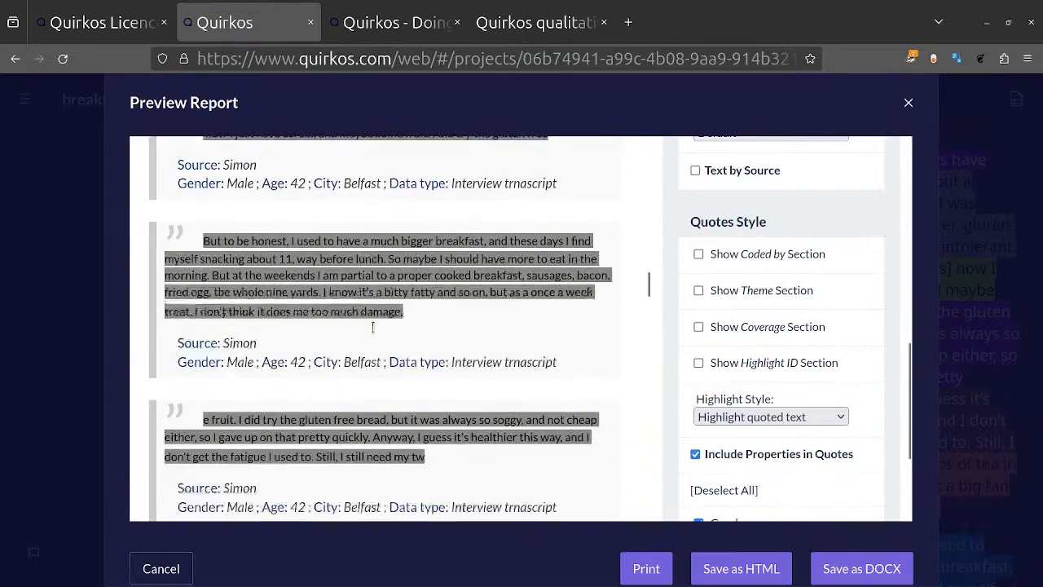
pyautogui.scroll(-3, 373, 328)
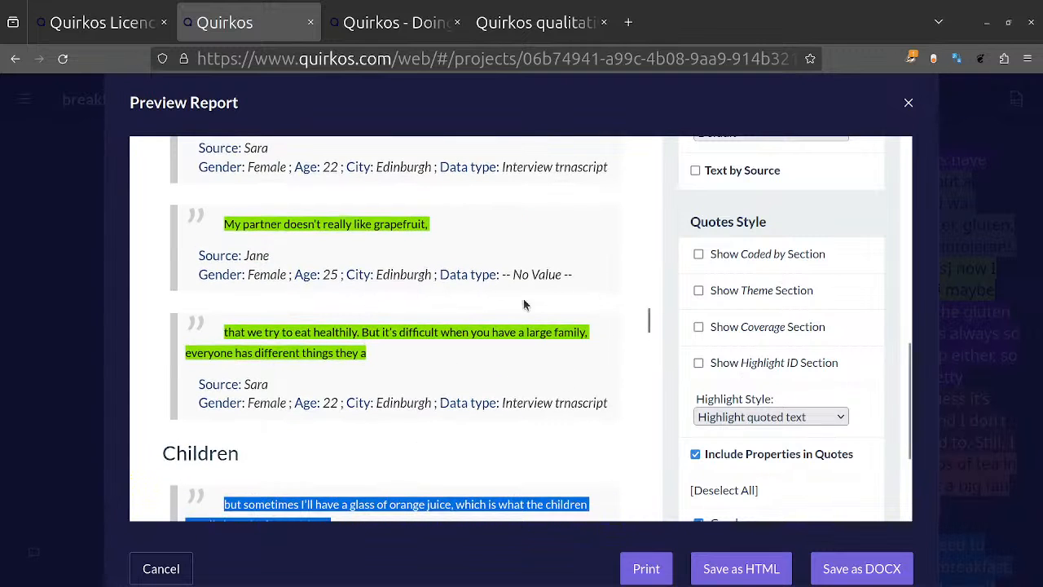
# Step: Look back over the summary tables at the start of the report and close the preview
pyautogui.scroll(7, 498, 278)
pyautogui.scroll(10, 498, 279)
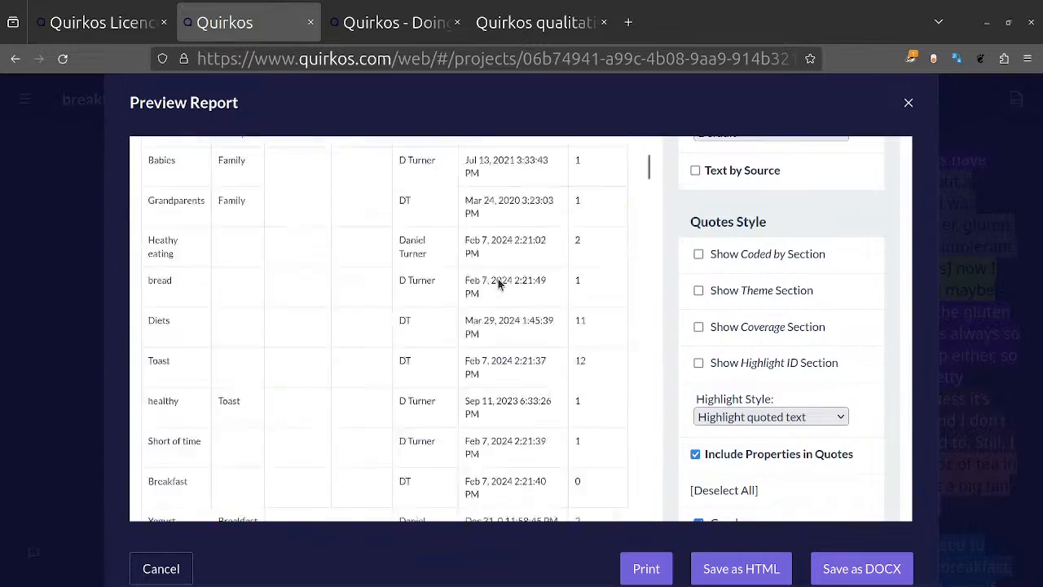
pyautogui.scroll(-12, 497, 278)
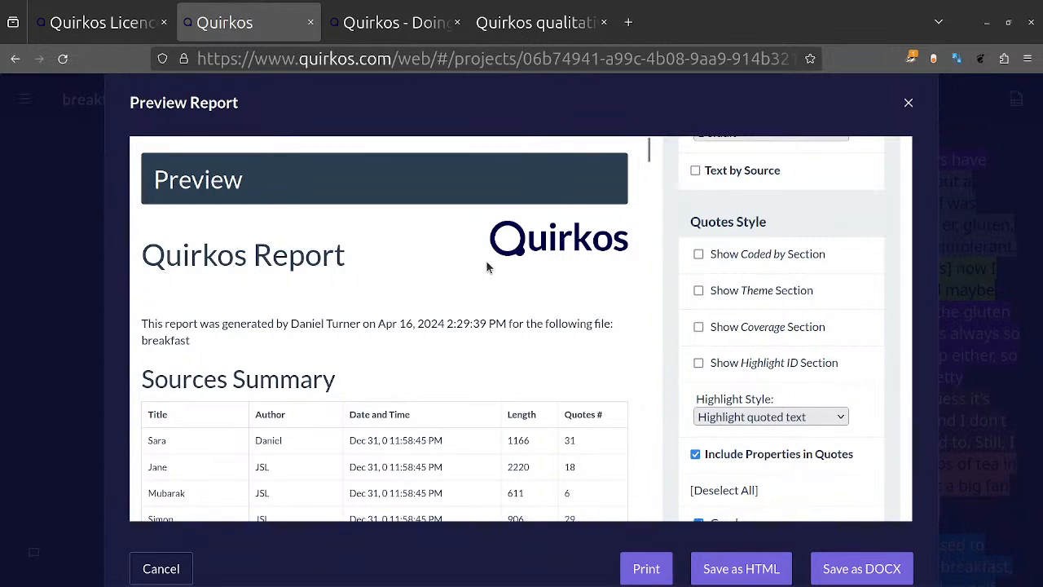
pyautogui.scroll(10, 795, 211)
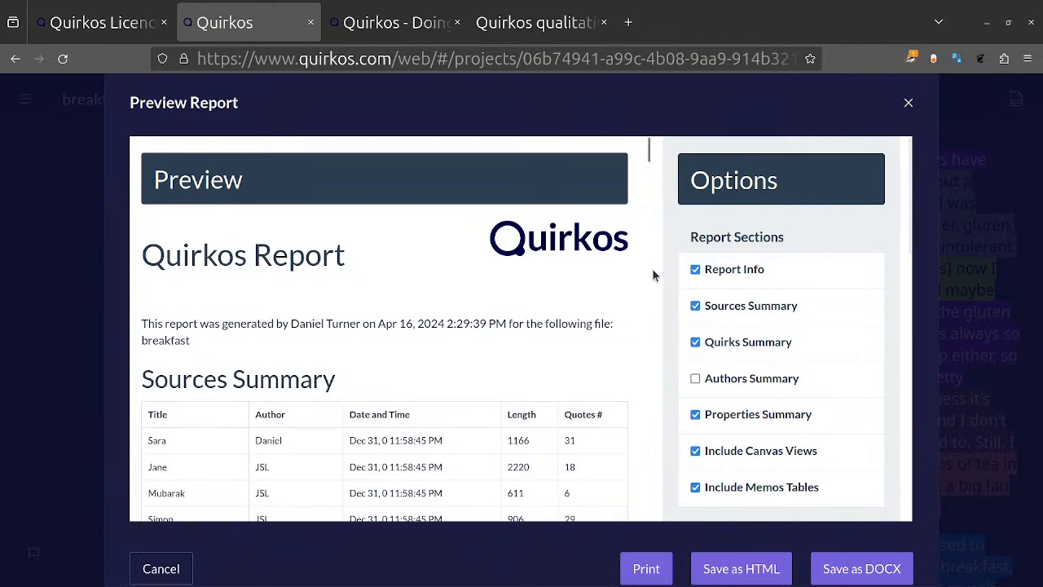
pyautogui.click(908, 105)
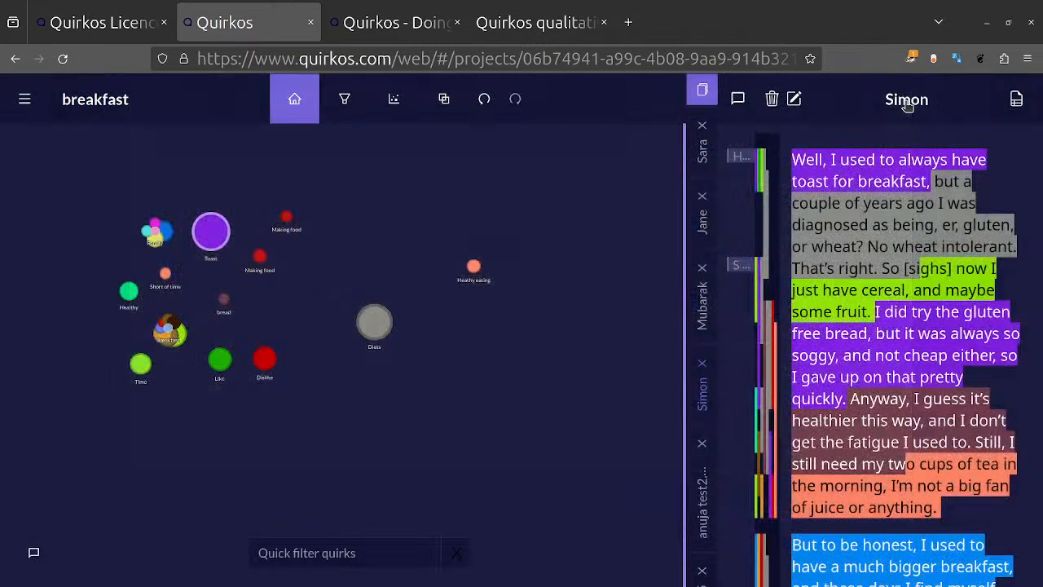
# Step: Export the breakfast project as an XLSX spreadsheet and open the downloaded file in LibreOffice Calc
pyautogui.click(43, 102)
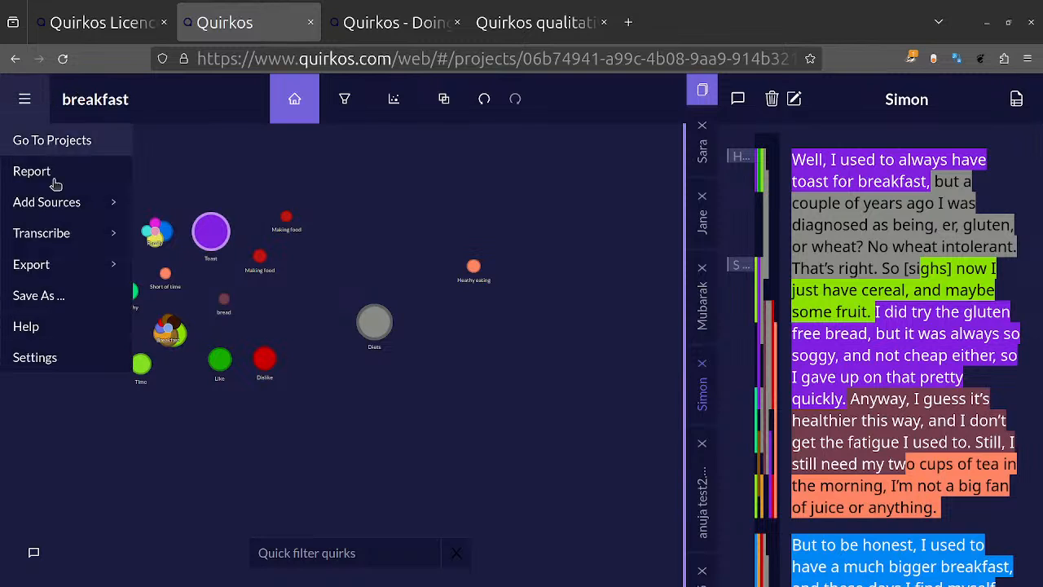
pyautogui.moveTo(81, 263)
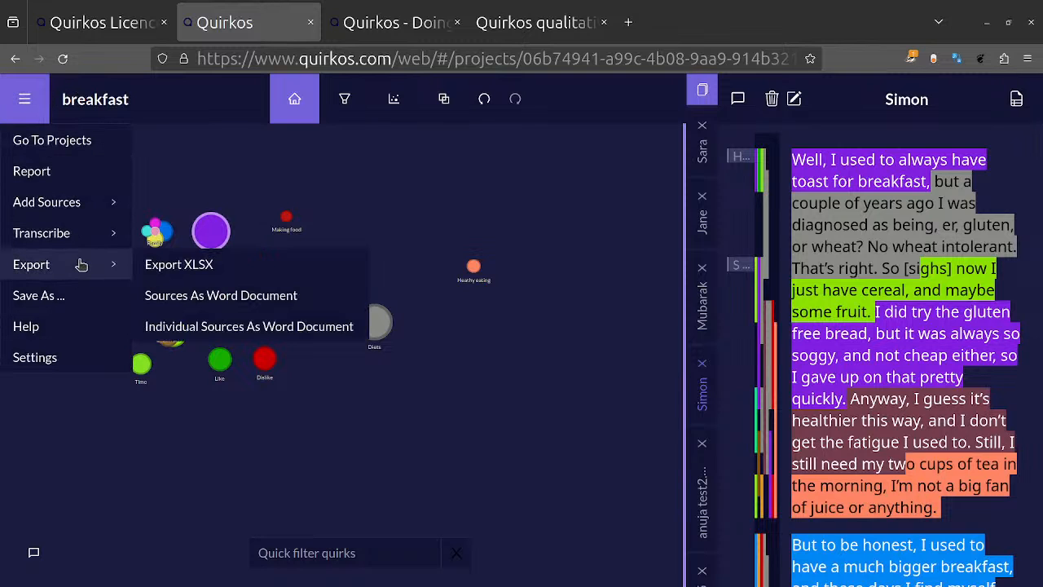
pyautogui.click(258, 266)
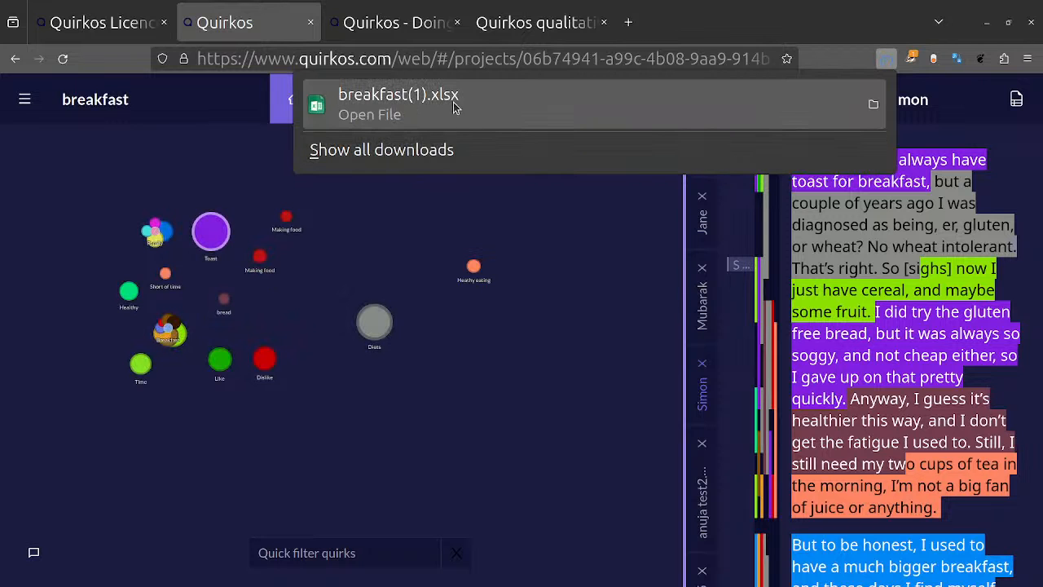
pyautogui.click(454, 108)
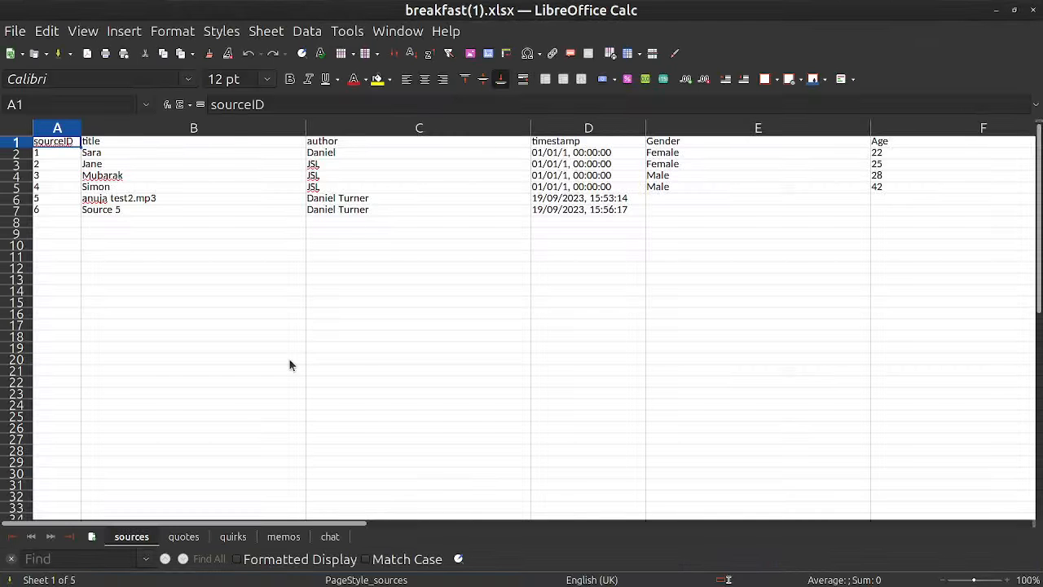
# Step: Look across the columns of the quotes sheet in the exported spreadsheet
pyautogui.click(183, 537)
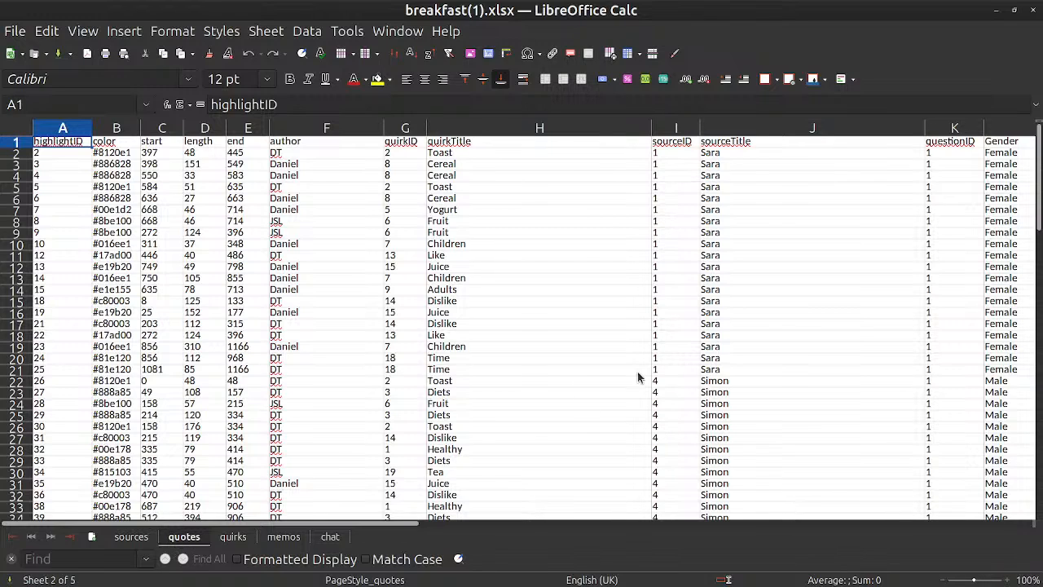
pyautogui.hscroll(5, 639, 376)
pyautogui.hscroll(-5, 638, 373)
# Step: Sort the quotes sheet by quirkTitle in descending order, extending the sort to all columns, and review the rows
pyautogui.click(539, 128)
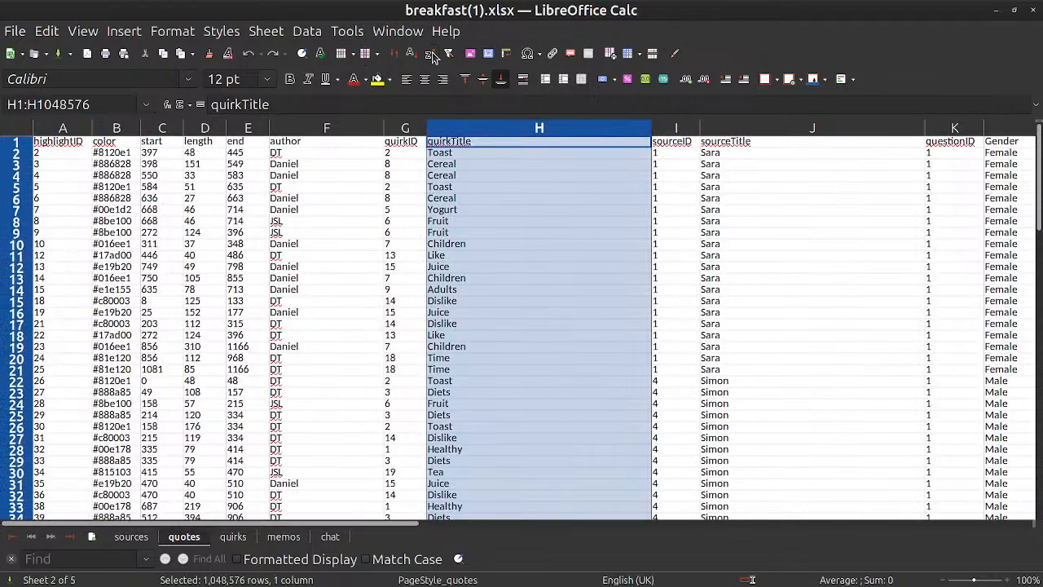
pyautogui.click(430, 53)
pyautogui.click(425, 358)
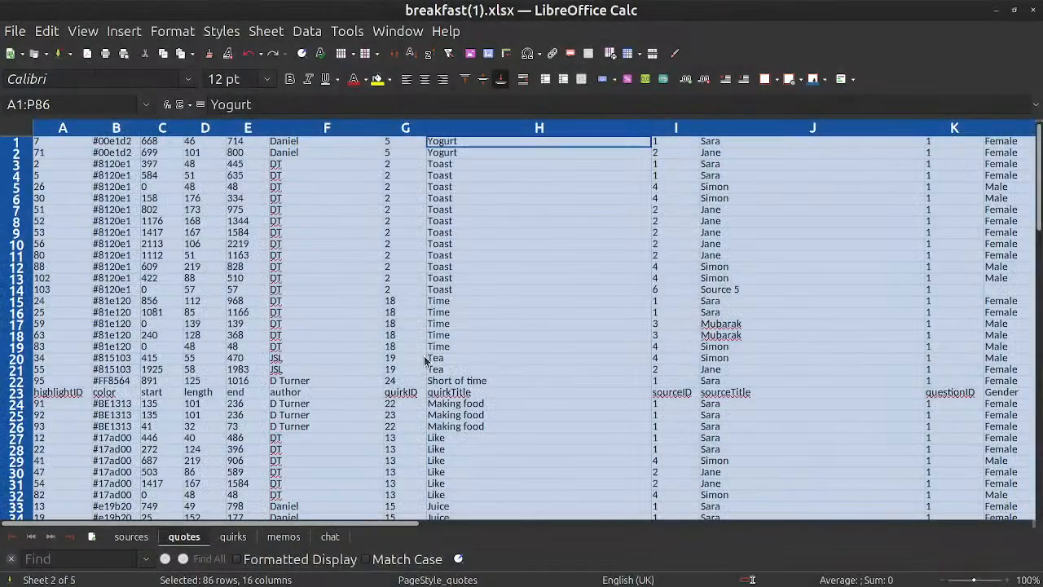
pyautogui.scroll(-20, 624, 371)
pyautogui.scroll(20, 623, 371)
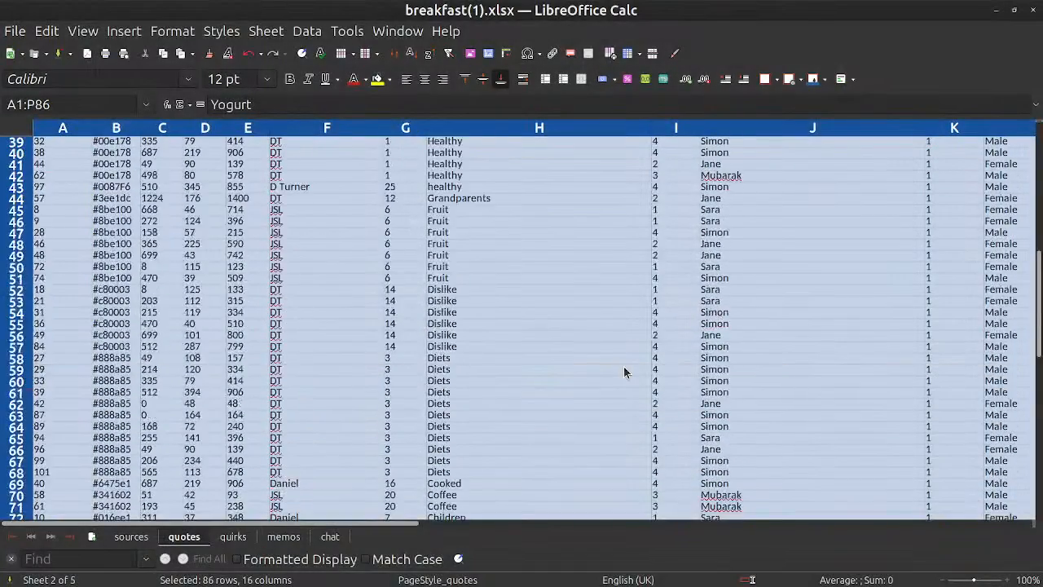
pyautogui.click(498, 307)
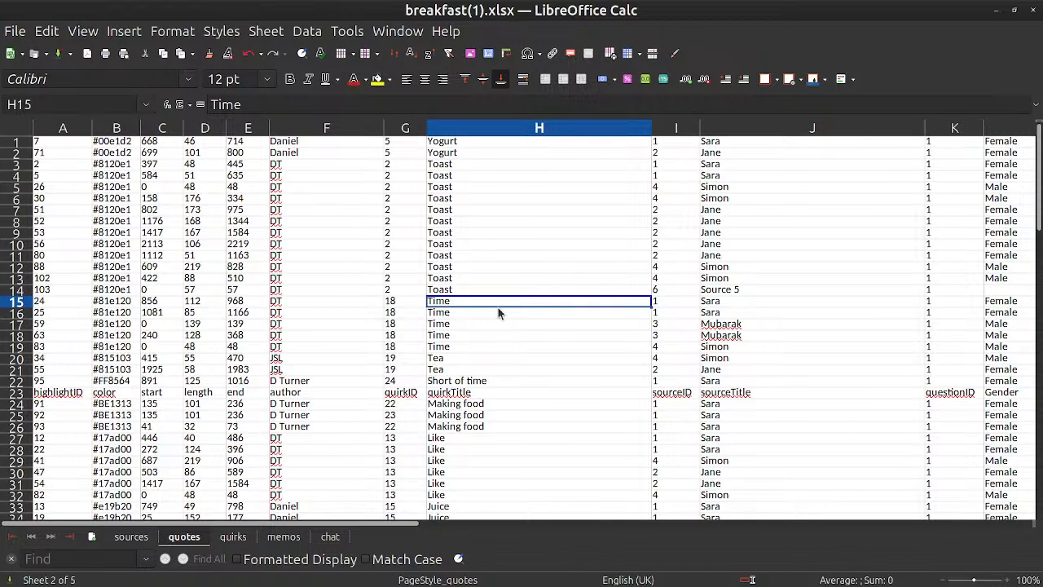
# Step: Look through the chat, memos and quirks sheets and close the spreadsheet
pyautogui.click(330, 538)
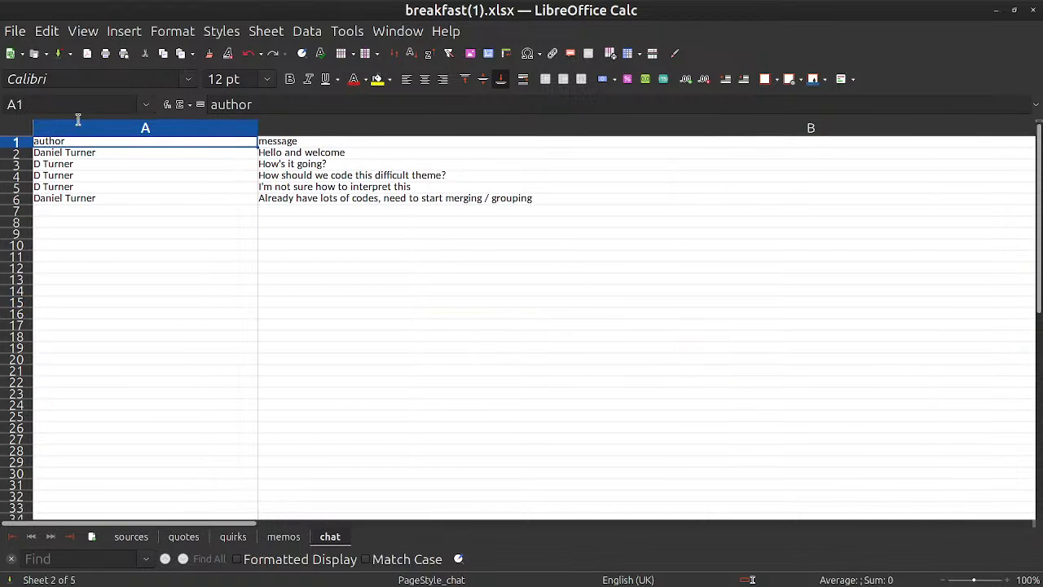
pyautogui.click(280, 538)
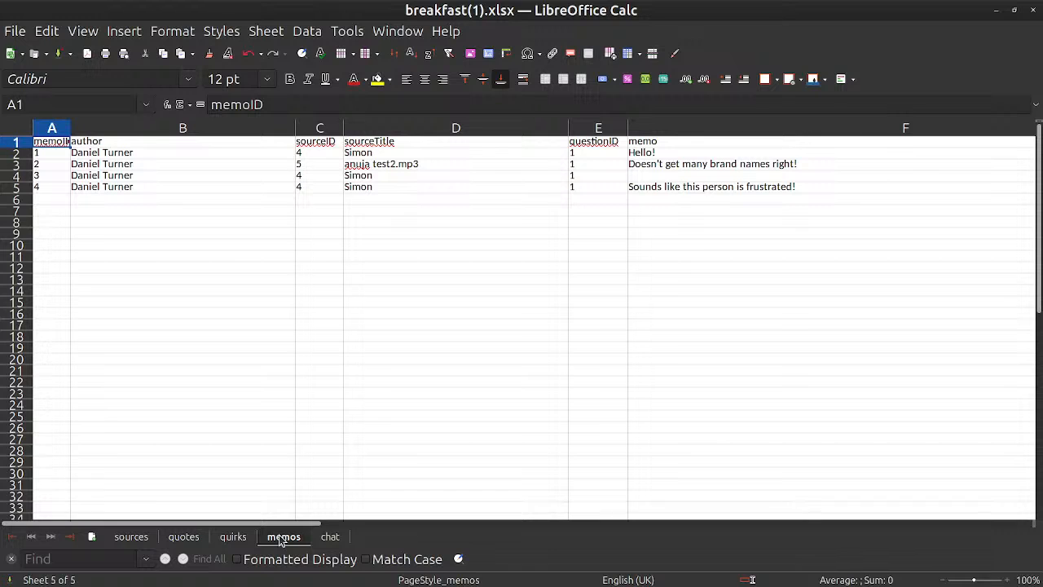
pyautogui.click(233, 538)
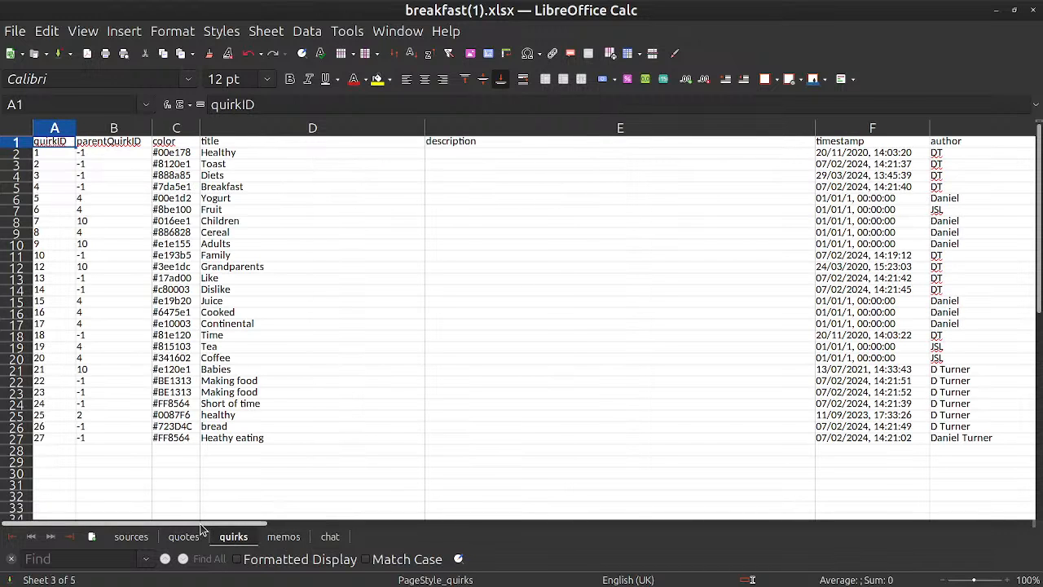
pyautogui.moveTo(207, 523); pyautogui.dragTo(108, 490)
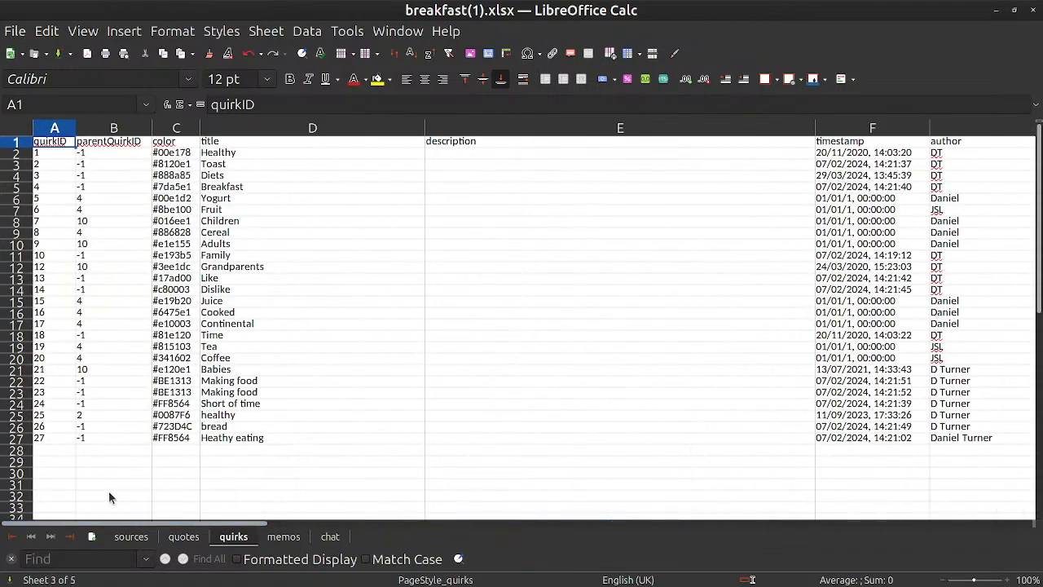
pyautogui.click(1033, 10)
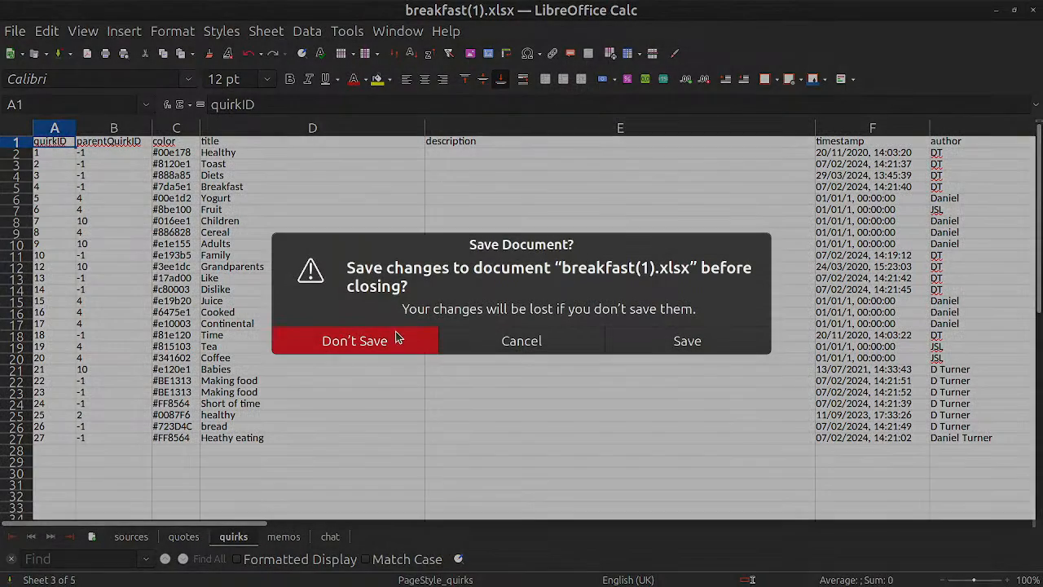
pyautogui.click(397, 338)
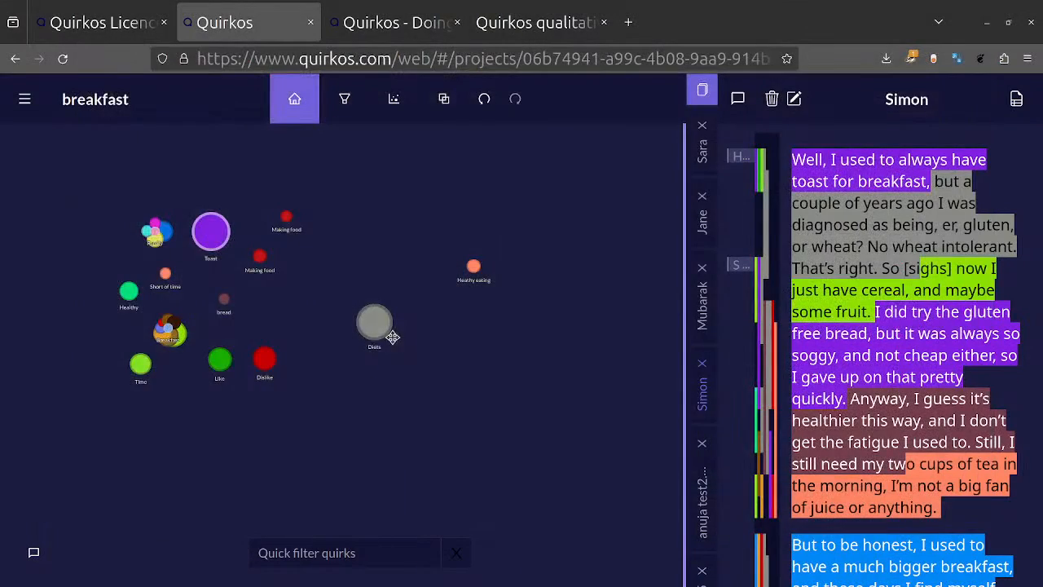
# Step: Export the project's sources as a Word document and open the downloaded breakfast(1).docx in LibreOffice Writer
pyautogui.click(24, 99)
pyautogui.click(93, 264)
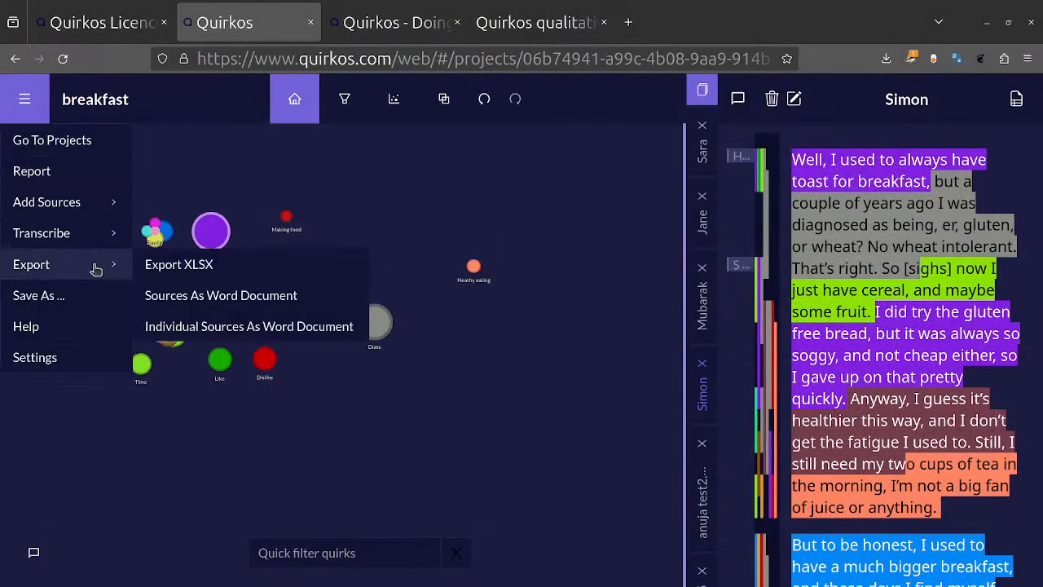
pyautogui.click(259, 298)
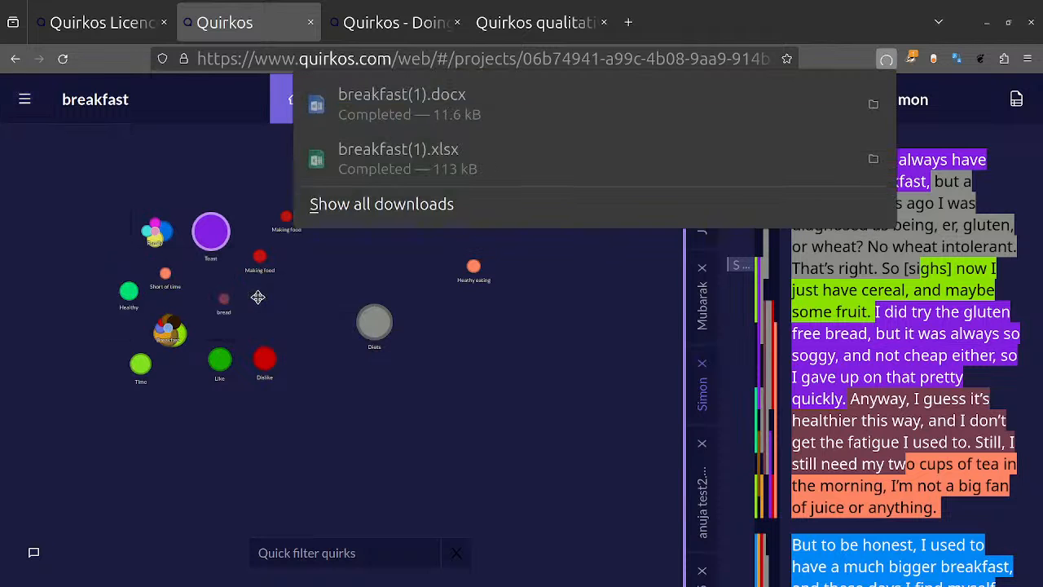
pyautogui.click(583, 91)
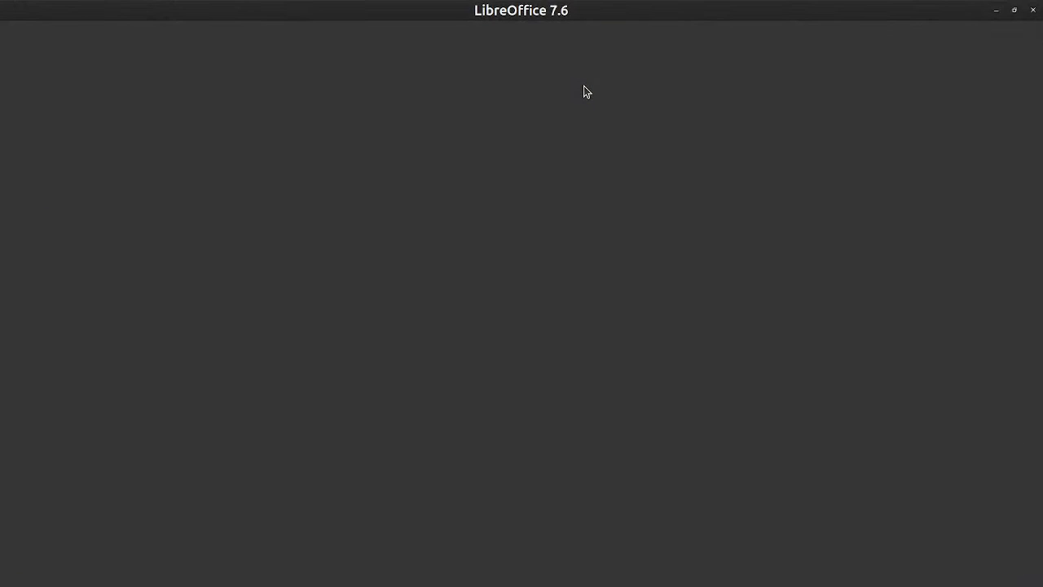
# Step: Examine the highlighted text and the theme and coder labels in the comments beside the first interview
pyautogui.scroll(-4, 574, 268)
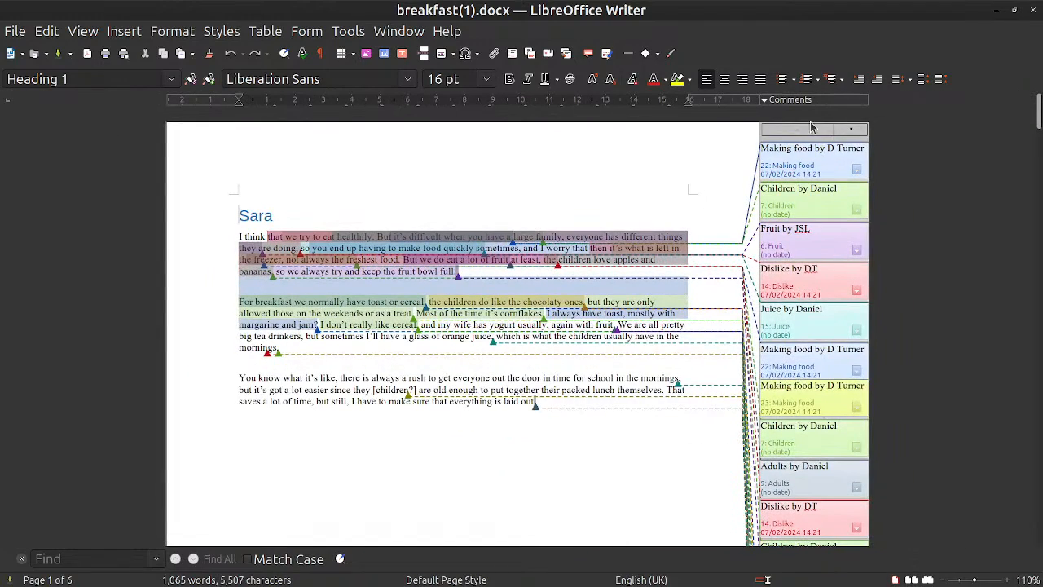
pyautogui.click(368, 299)
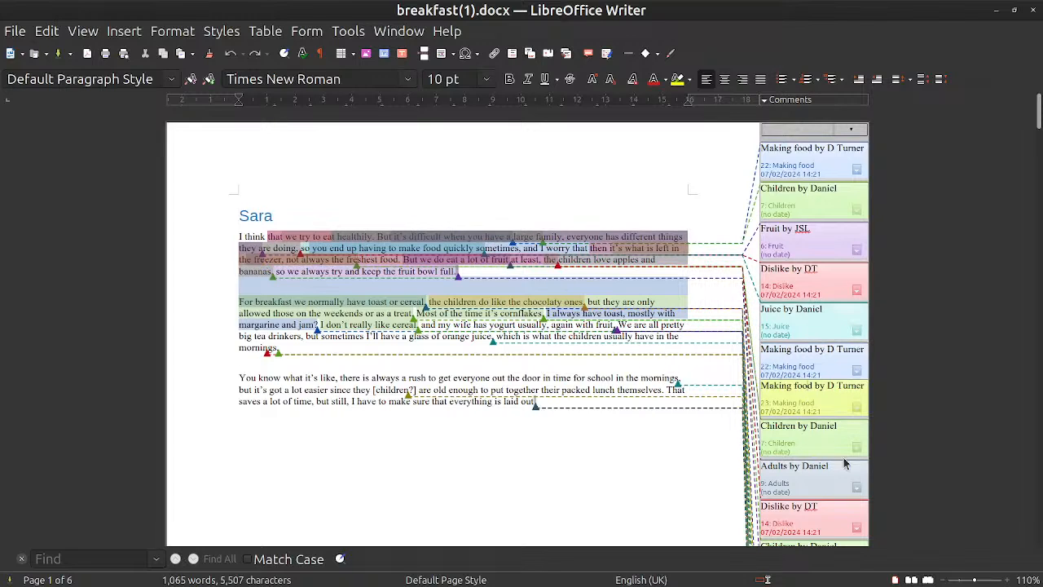
pyautogui.moveTo(827, 388); pyautogui.dragTo(857, 391)
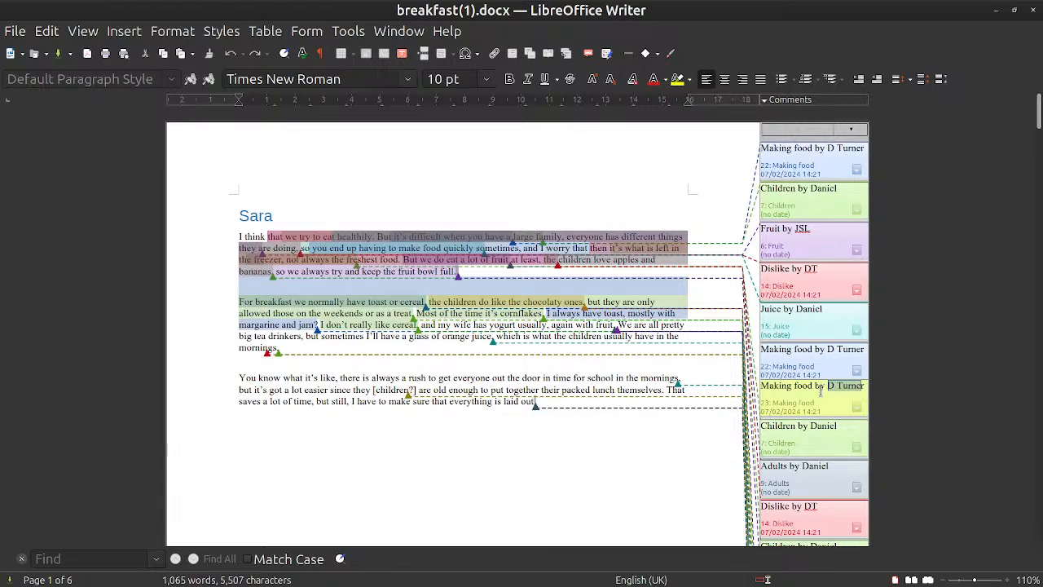
# Step: Look through the remaining sources in the exported document and close it to return to the Quirkos canvas
pyautogui.scroll(-10, 611, 379)
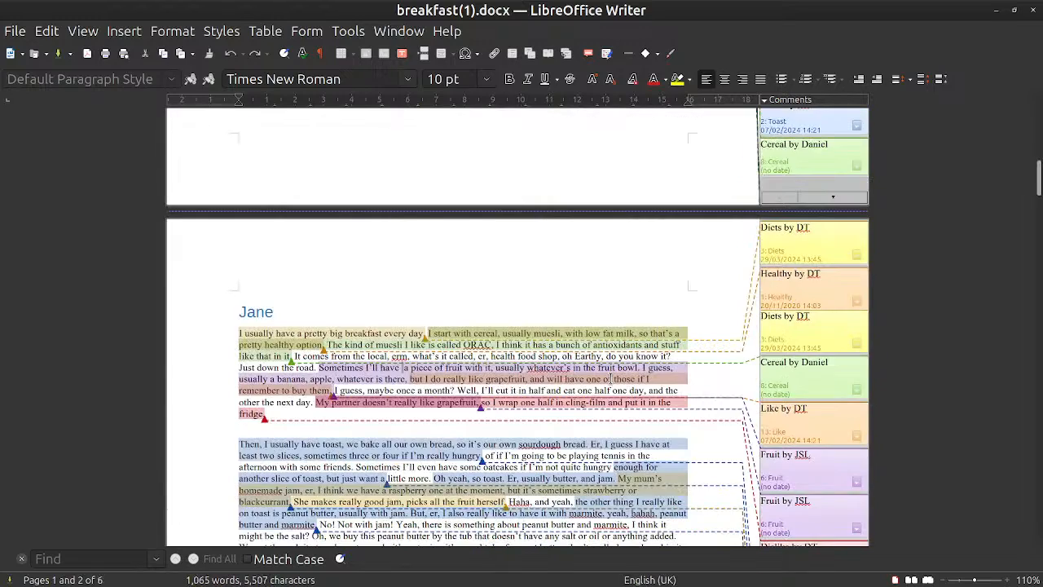
pyautogui.scroll(5, 610, 379)
pyautogui.scroll(-15, 610, 379)
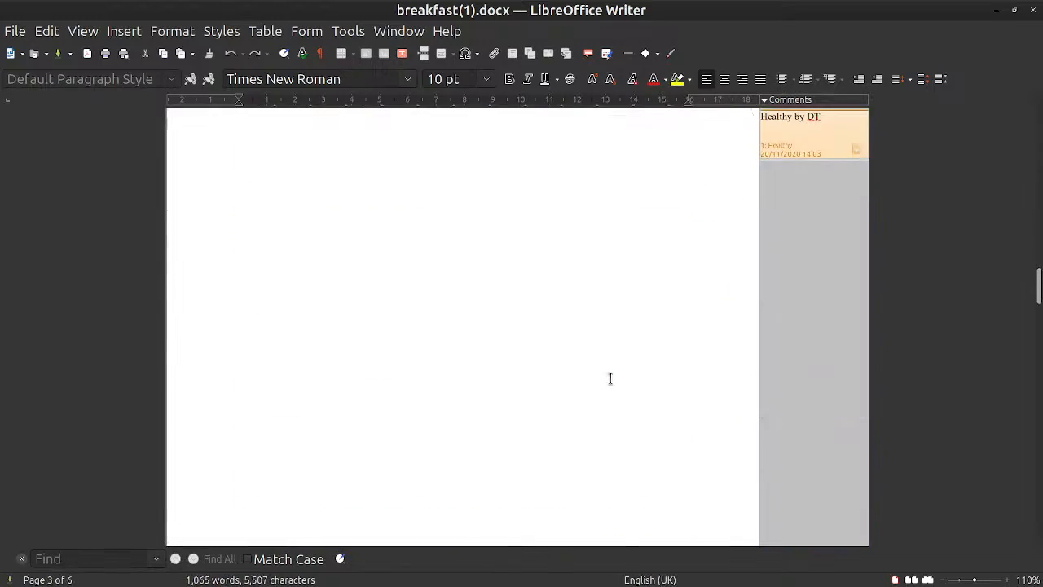
pyautogui.scroll(-15, 610, 379)
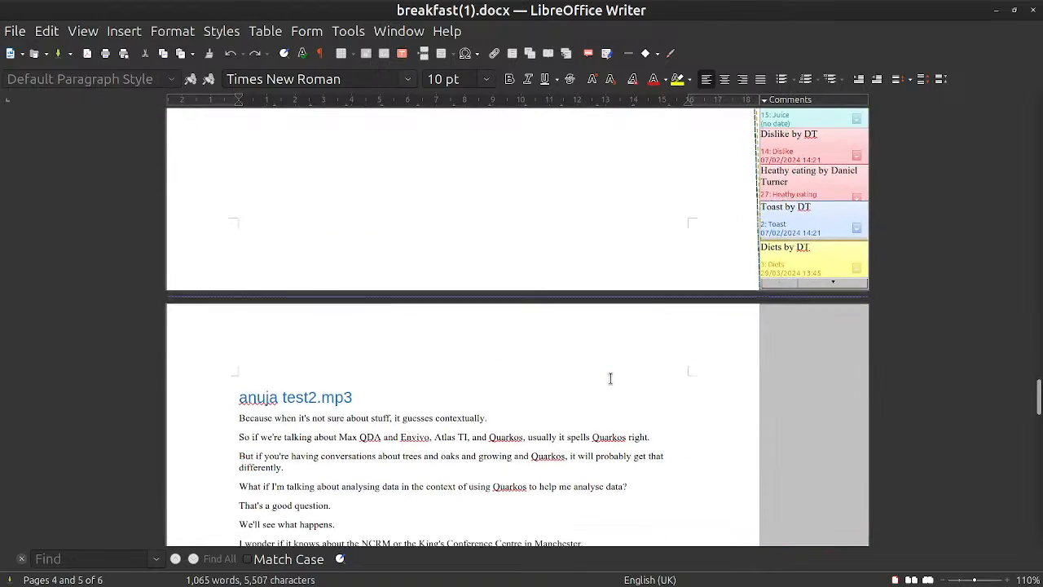
pyautogui.scroll(20, 610, 379)
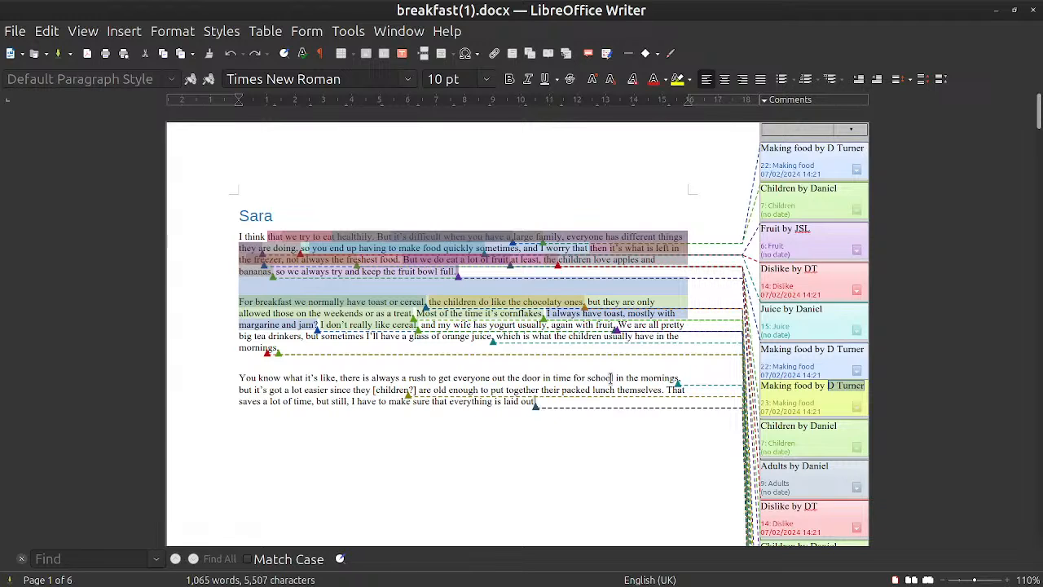
pyautogui.click(1035, 11)
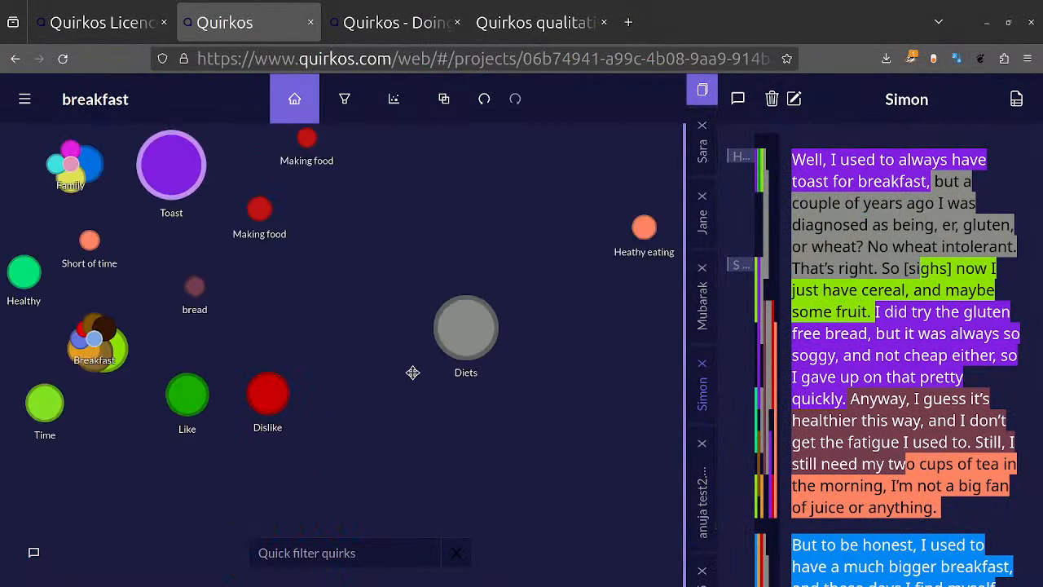
pyautogui.scroll(5, 413, 372)
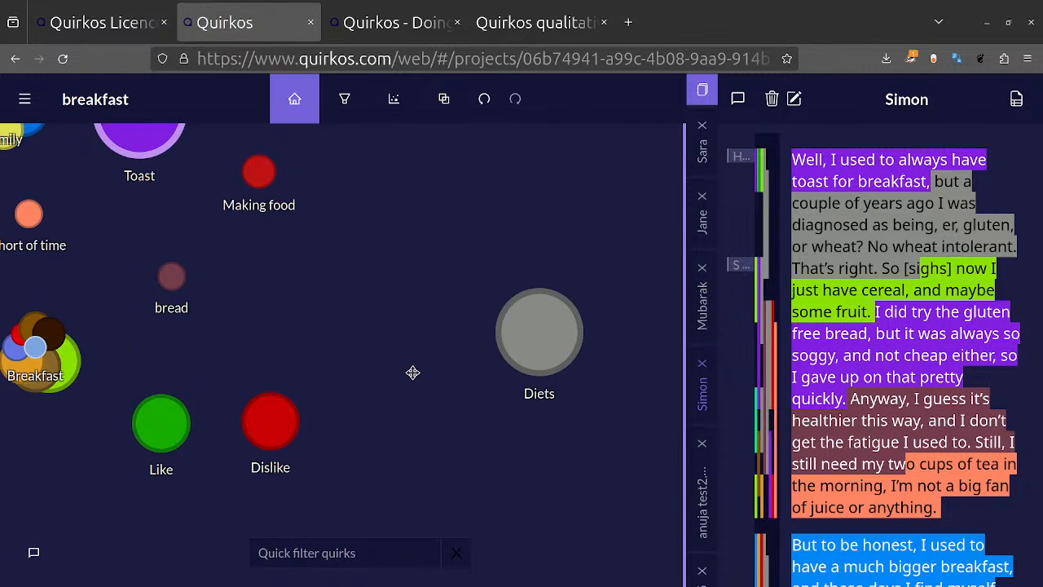
# Step: Switch to the Quirkos Cloud licence page and price the student subscription in GBP for 1 year
pyautogui.moveTo(413, 373); pyautogui.dragTo(442, 397)
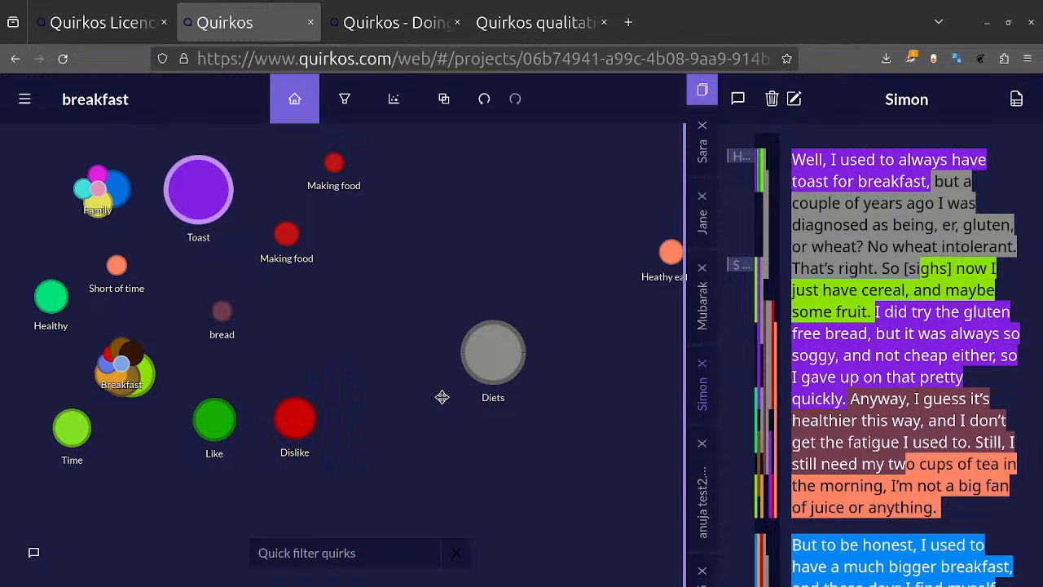
pyautogui.click(122, 31)
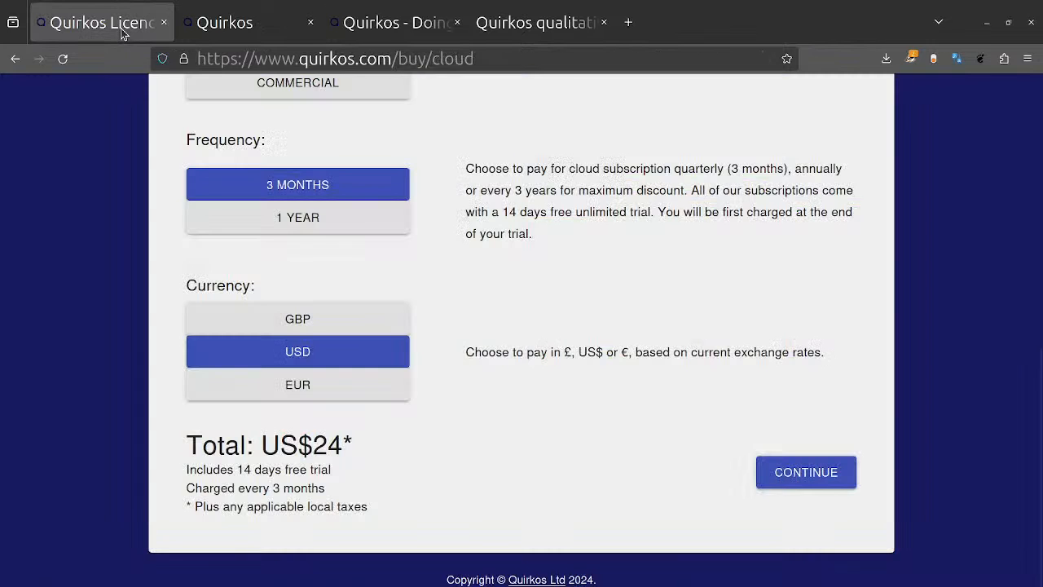
pyautogui.click(335, 321)
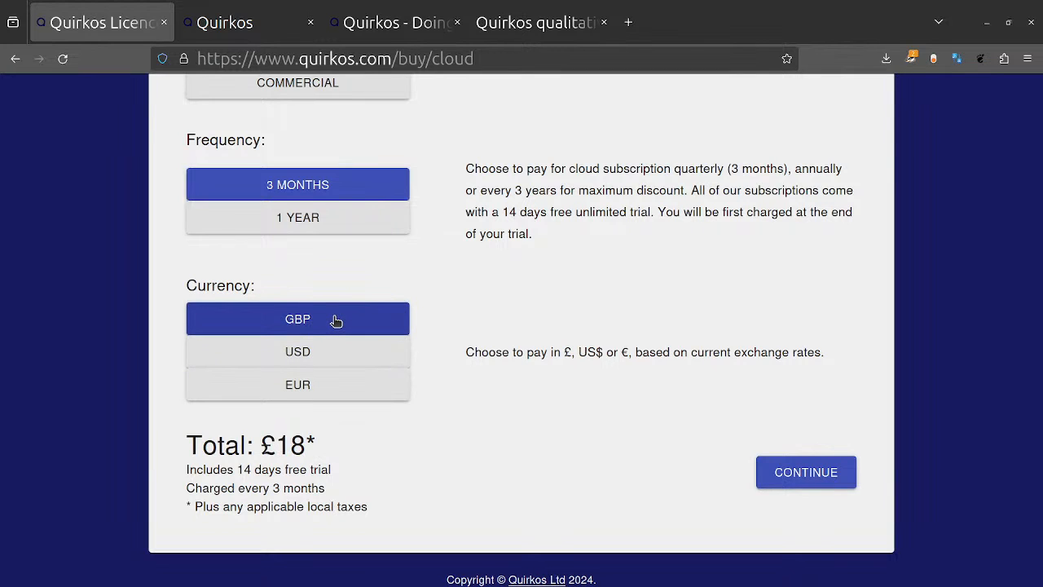
pyautogui.click(361, 222)
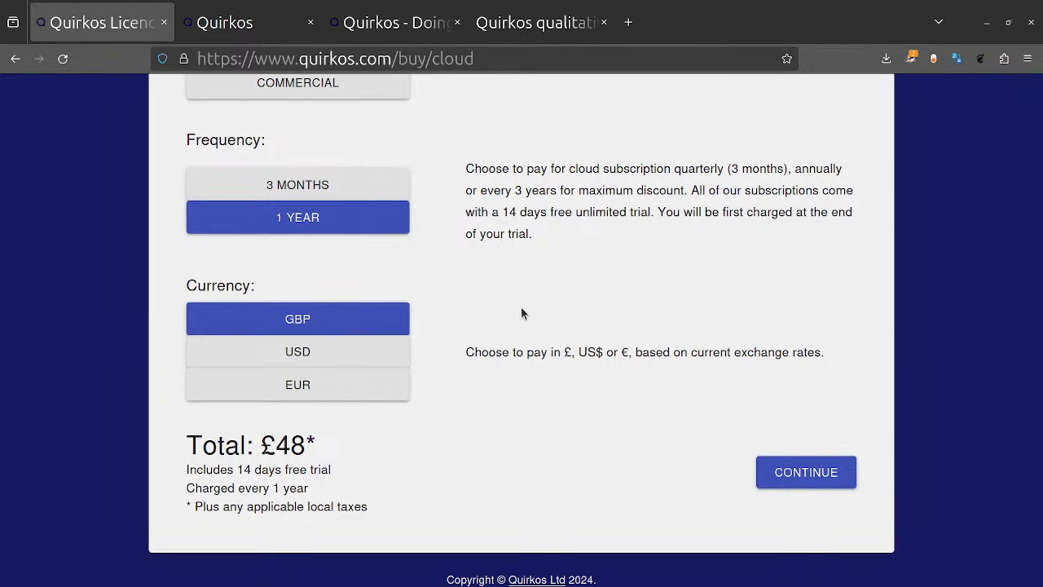
pyautogui.scroll(6, 521, 313)
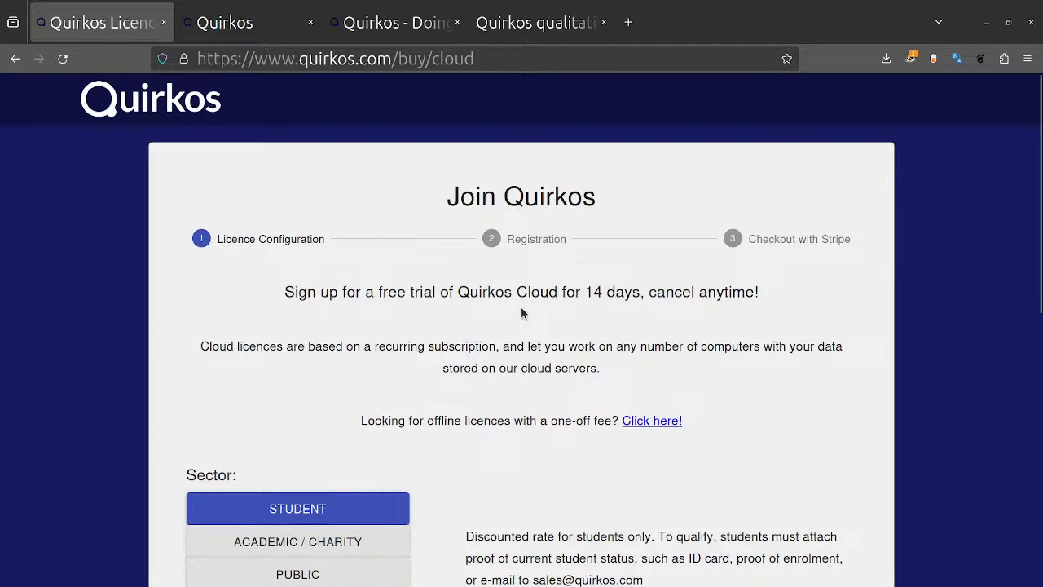
# Step: Go to the Quirkos home page, open the Pricing page and look through the Cloud subscription rates for each sector
pyautogui.click(205, 111)
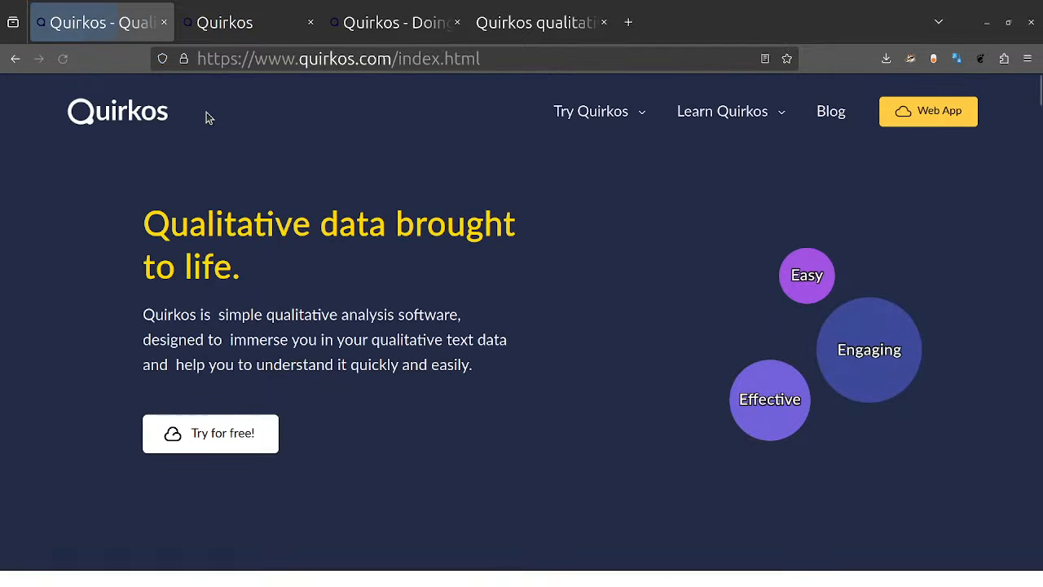
pyautogui.moveTo(592, 132)
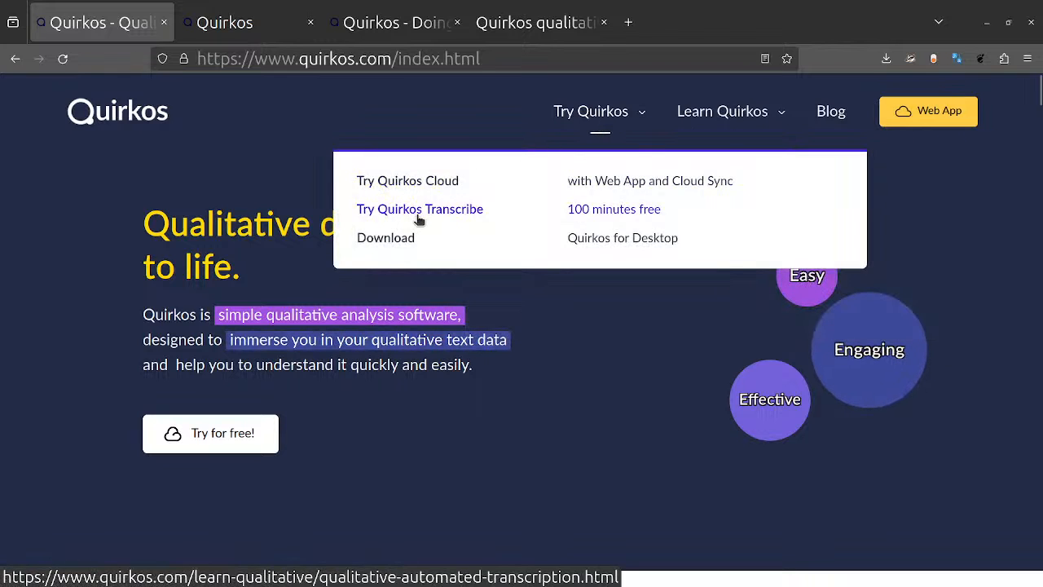
pyautogui.moveTo(701, 121)
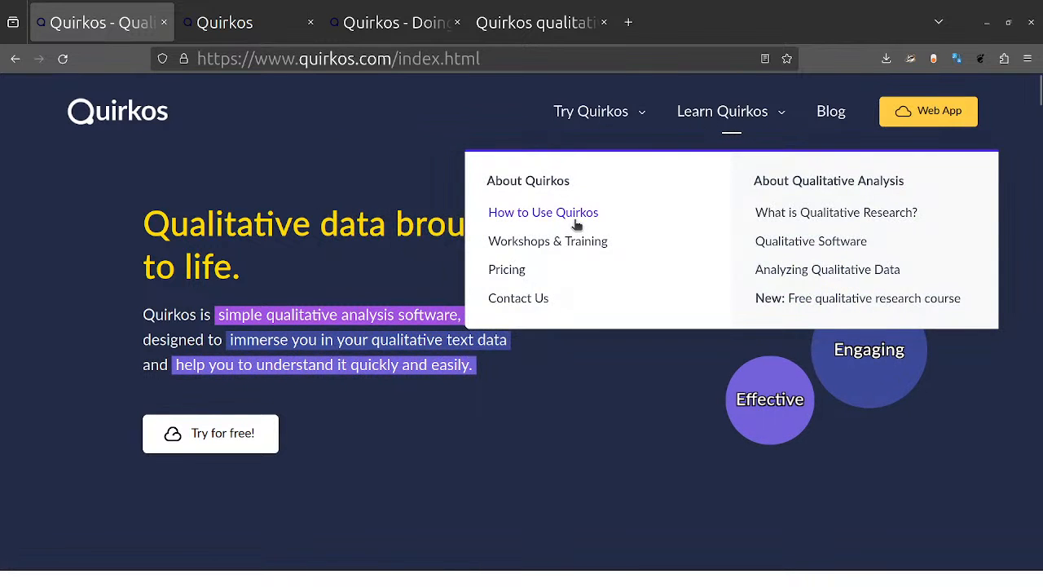
pyautogui.click(518, 271)
pyautogui.scroll(-4, 514, 268)
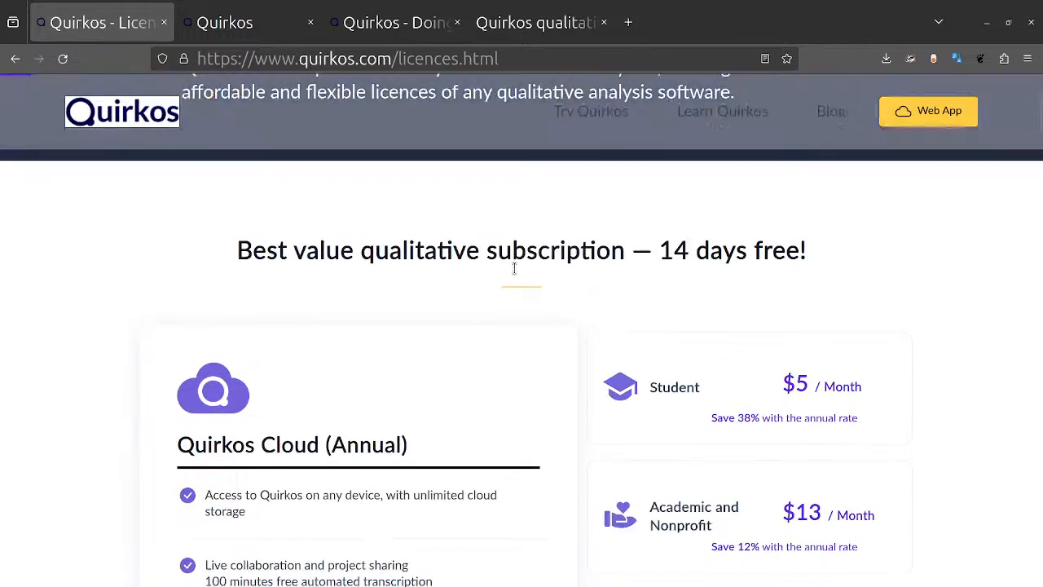
pyautogui.scroll(-2, 514, 268)
pyautogui.scroll(-2, 514, 268)
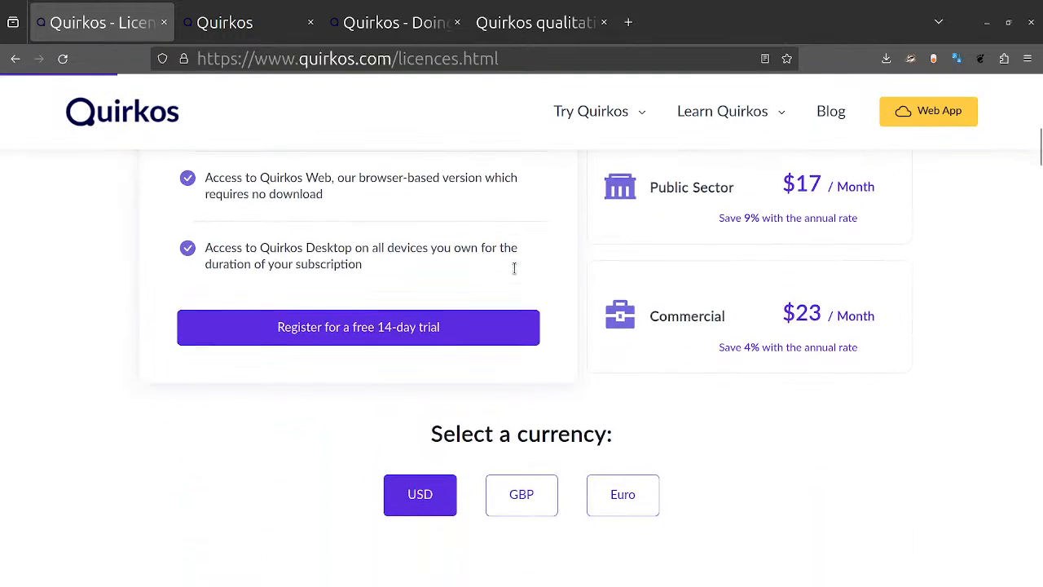
pyautogui.scroll(4, 514, 268)
pyautogui.scroll(4, 418, 279)
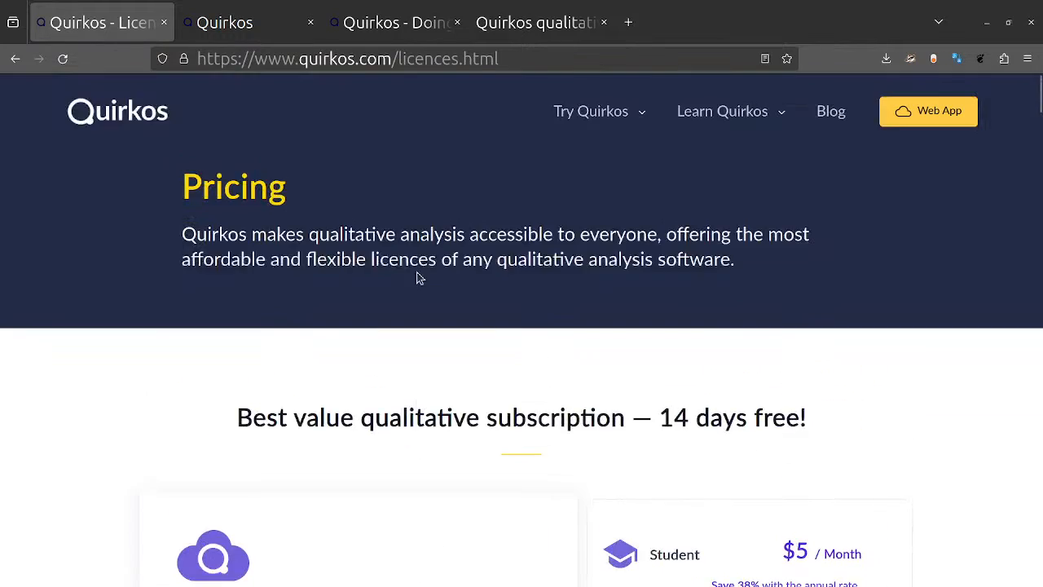
# Step: Compare the Cloud and Offline licences in the feature comparison table on the Pricing page
pyautogui.scroll(-9, 418, 279)
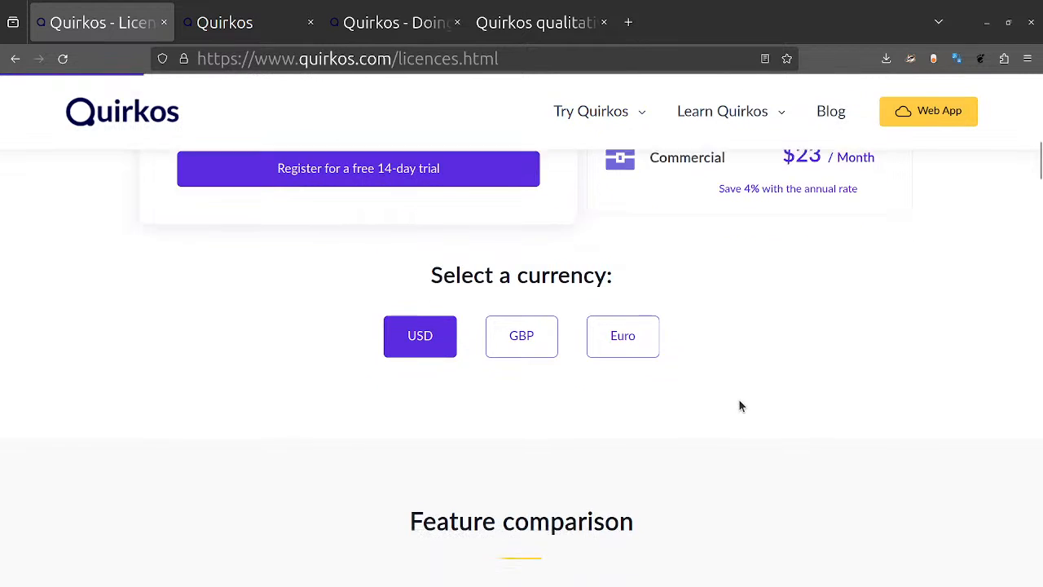
pyautogui.scroll(-5, 738, 399)
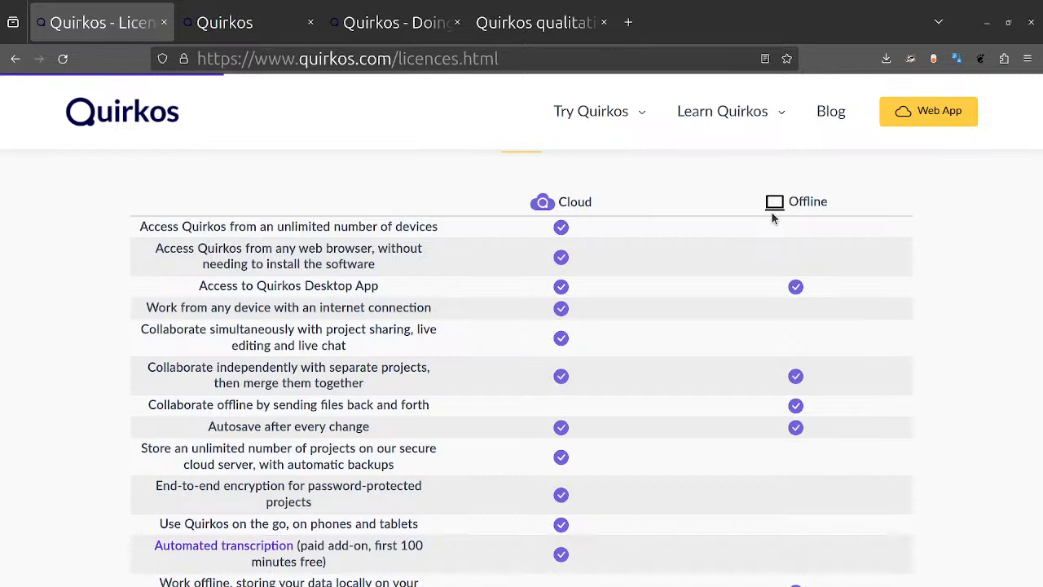
pyautogui.scroll(-5, 770, 211)
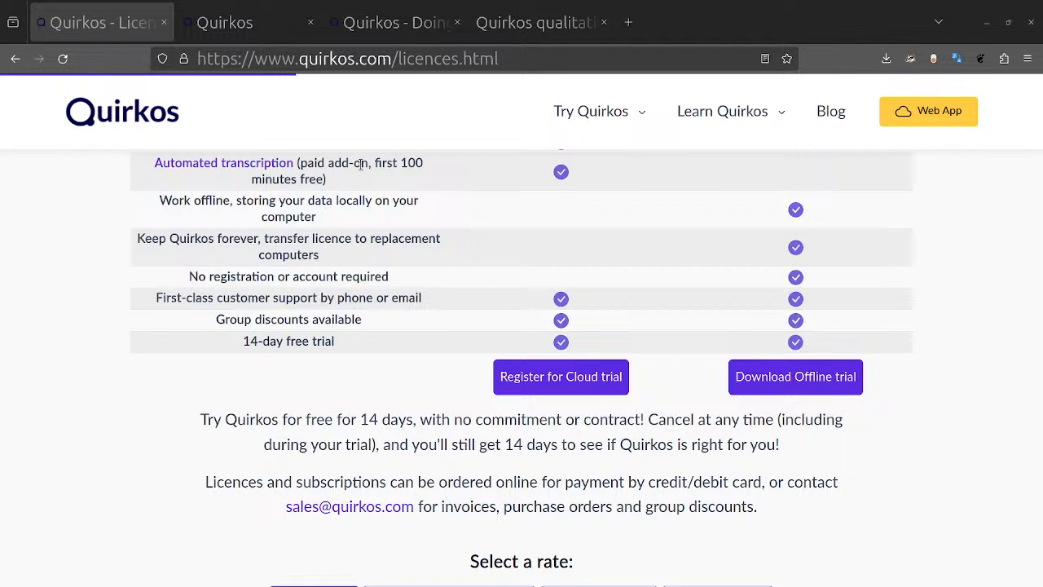
pyautogui.click(235, 28)
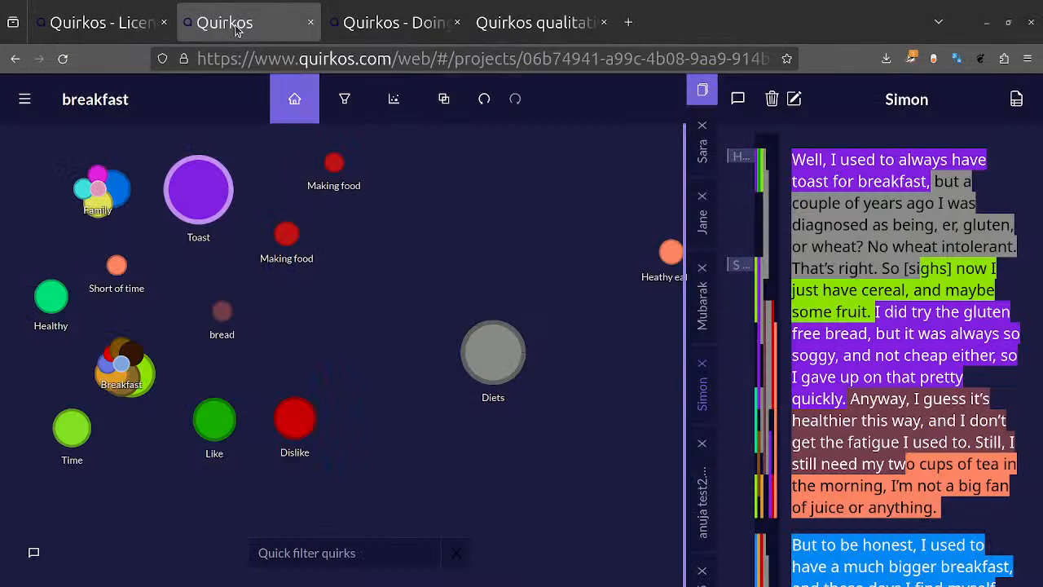
pyautogui.click(98, 22)
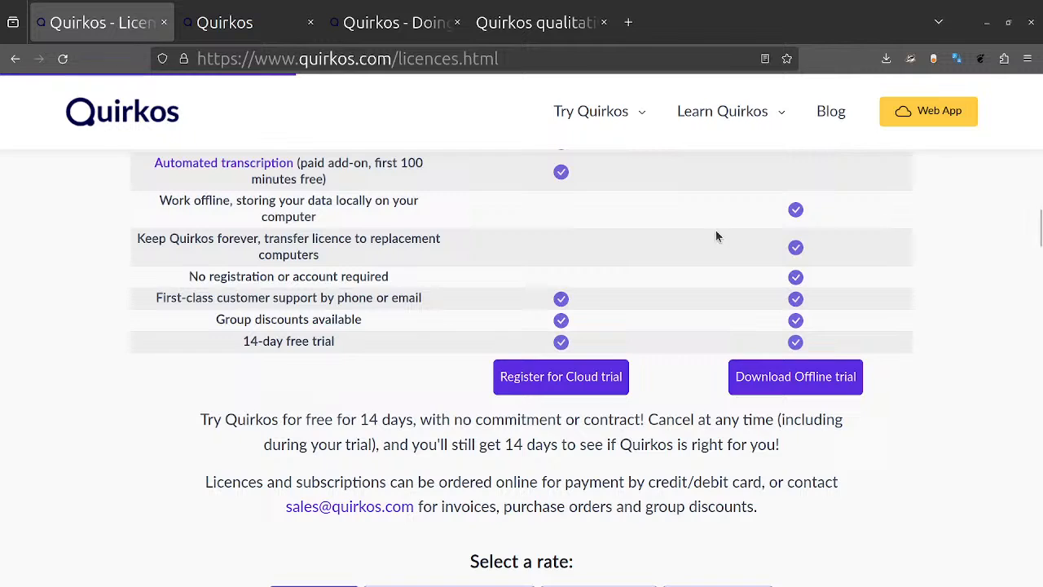
# Step: Open the How to Use Quirkos documentation and look through its table of contents and the Quirkos Web tour
pyautogui.scroll(10, 715, 230)
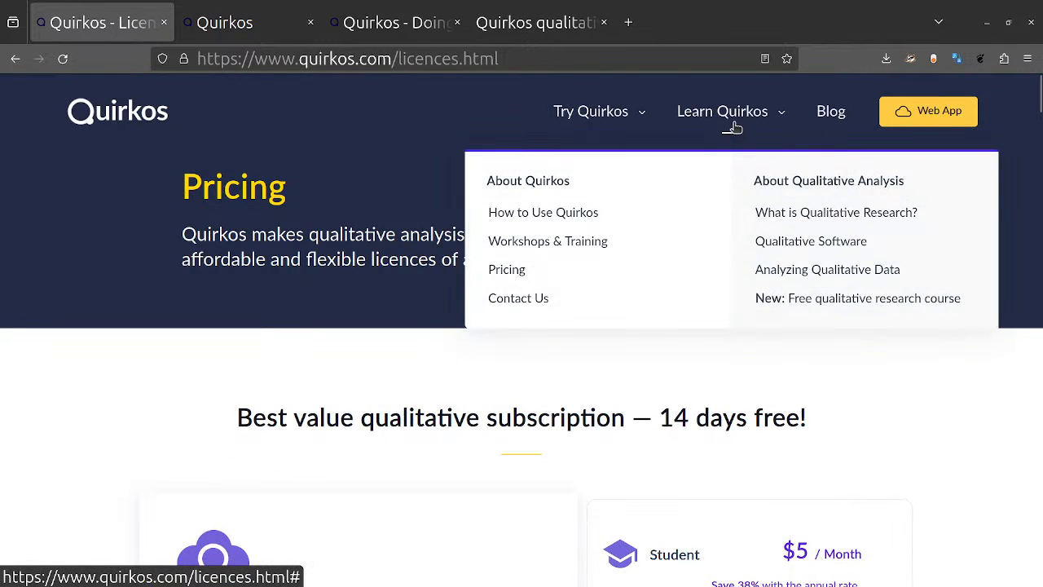
pyautogui.moveTo(728, 124)
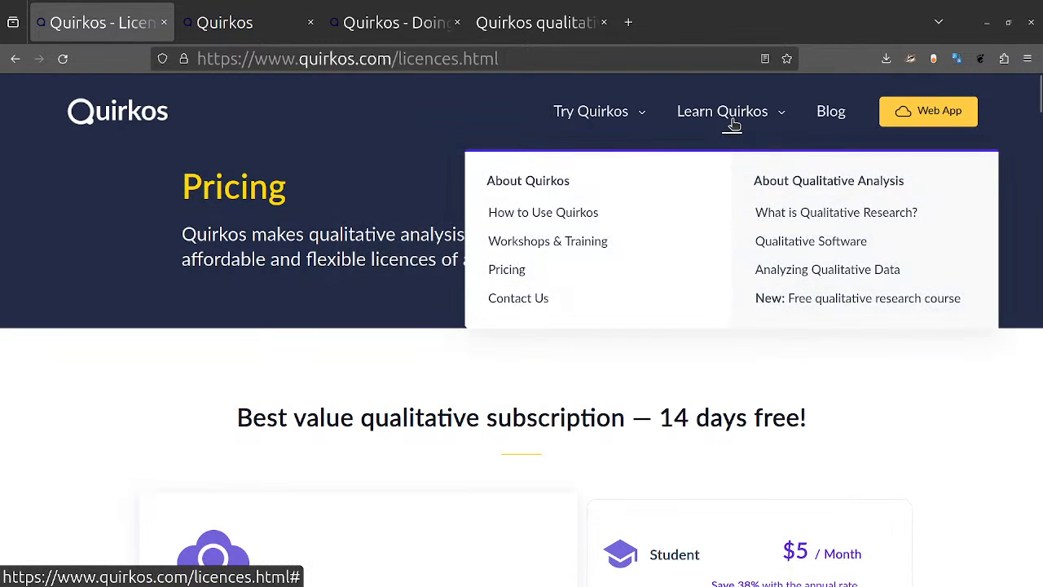
pyautogui.click(586, 214)
pyautogui.scroll(-4, 702, 378)
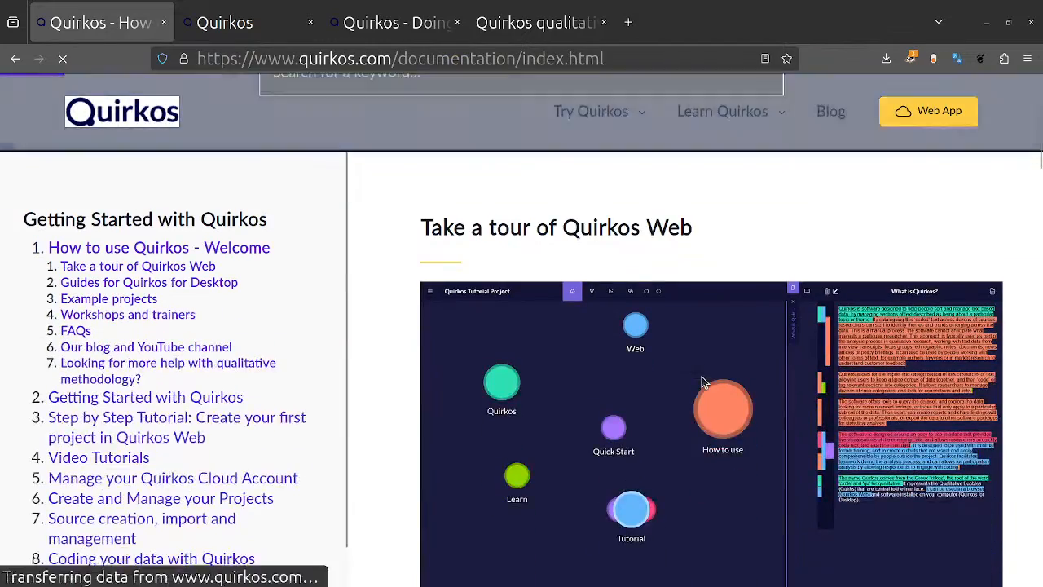
pyautogui.scroll(-2, 263, 383)
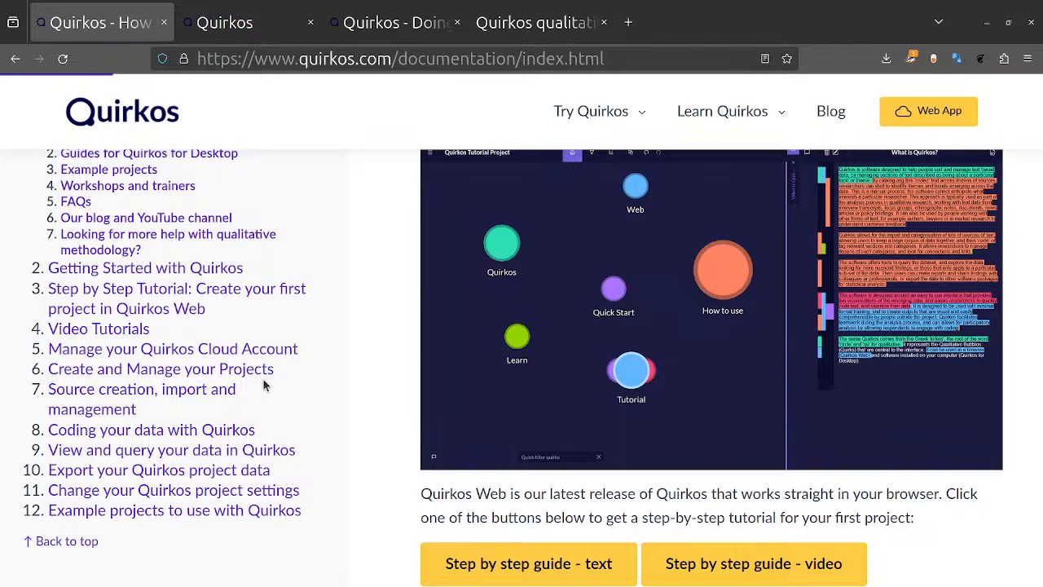
pyautogui.scroll(2, 263, 383)
pyautogui.scroll(5, 468, 296)
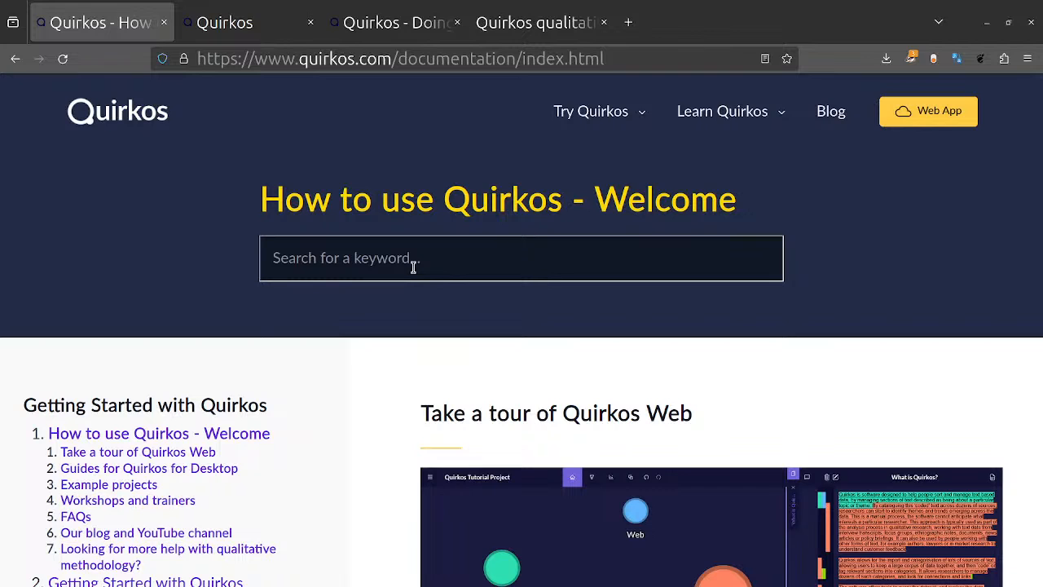
# Step: Open the free qualitative research course and look over its introduction and diagram of research stages
pyautogui.moveTo(772, 116)
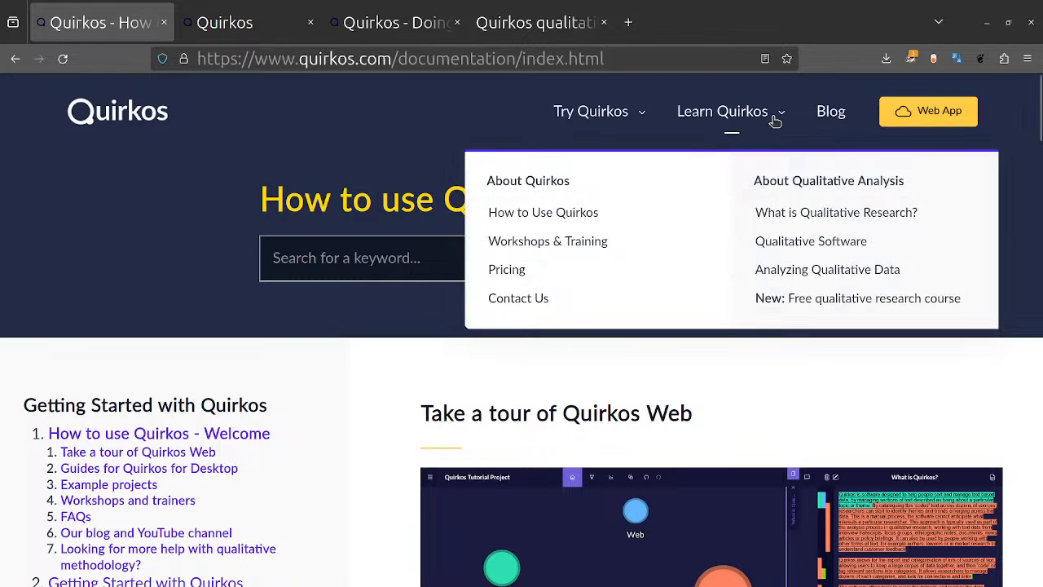
pyautogui.click(853, 308)
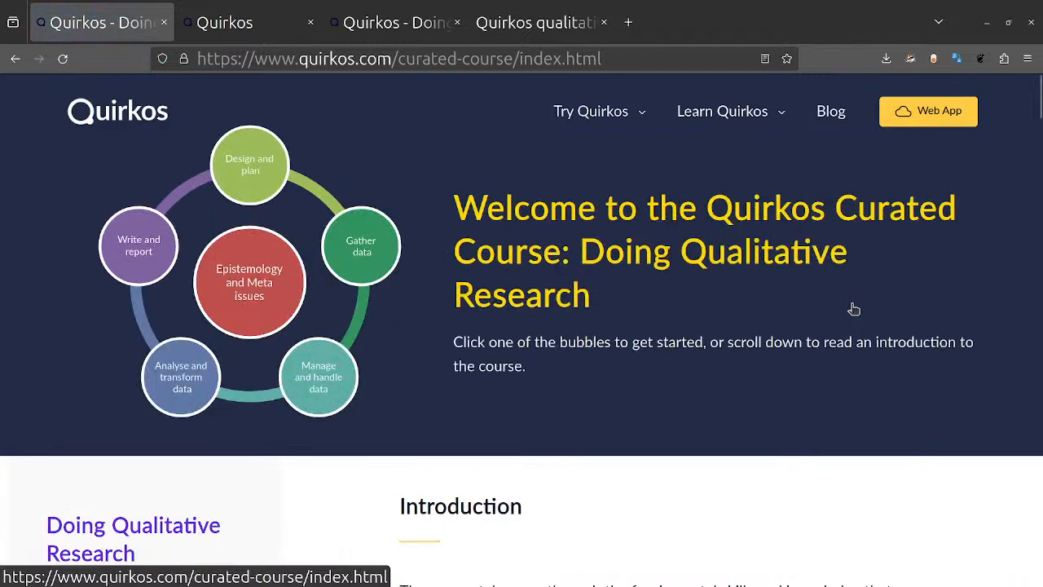
pyautogui.scroll(-3, 713, 417)
pyautogui.scroll(3, 713, 417)
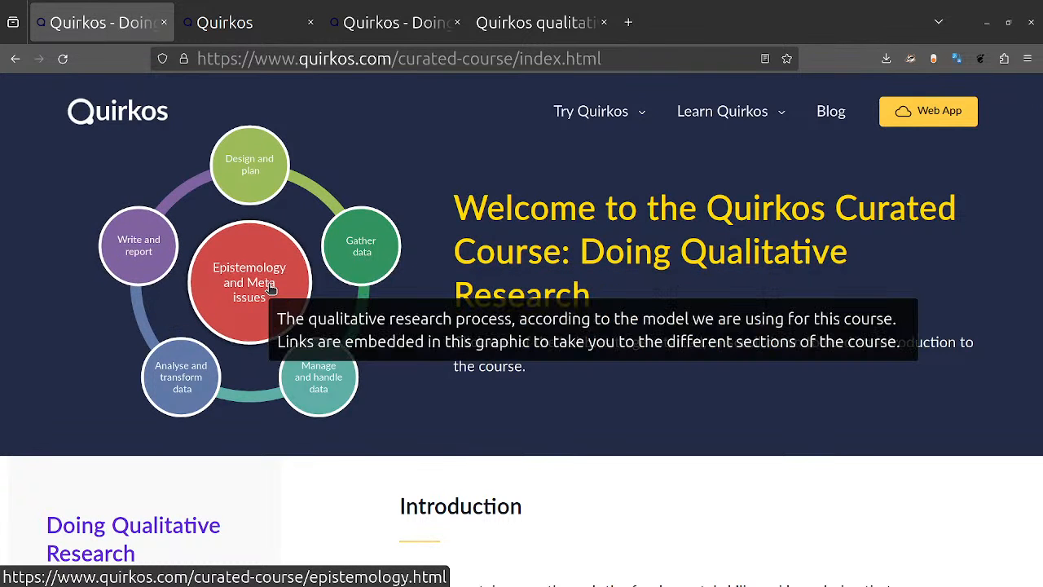
# Step: Open the course's Analyse and transform data section, look through its coding and analysis guidance, and return to the Quirkos home page
pyautogui.click(181, 379)
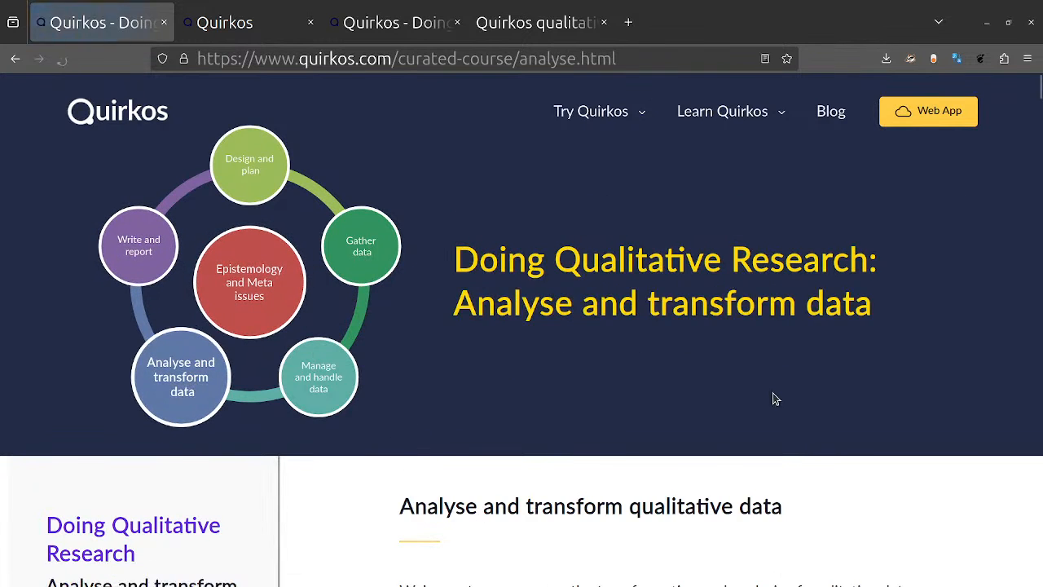
pyautogui.scroll(-3, 775, 398)
pyautogui.scroll(-6, 775, 397)
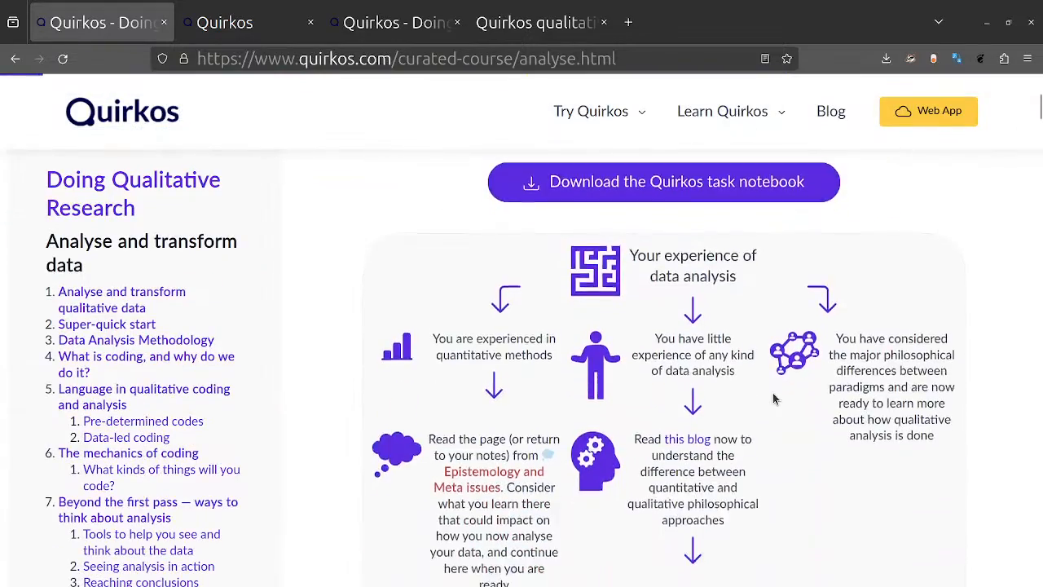
pyautogui.scroll(-6, 774, 399)
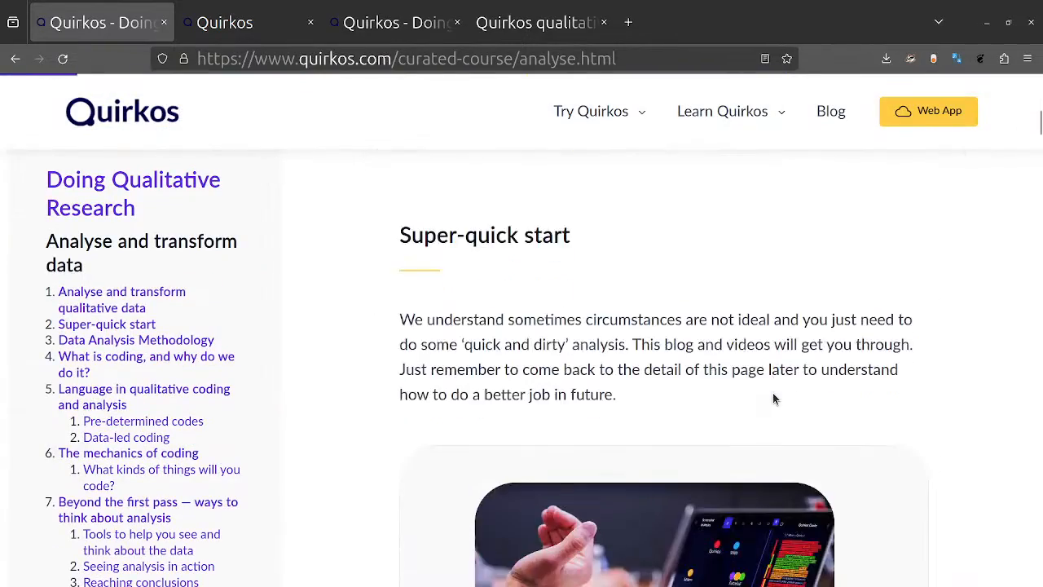
pyautogui.scroll(-3, 774, 398)
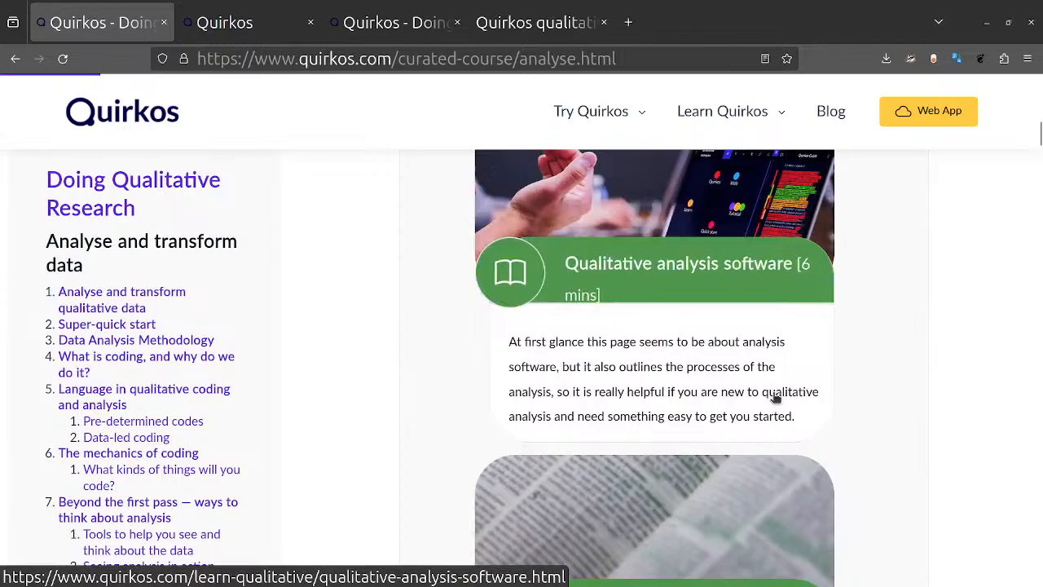
pyautogui.scroll(-10, 775, 398)
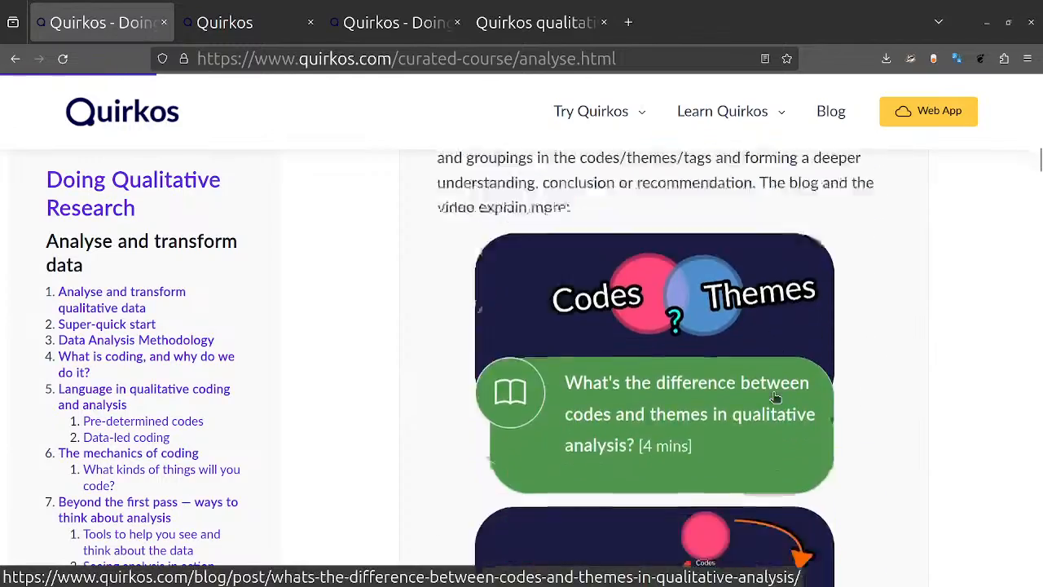
pyautogui.scroll(-15, 773, 398)
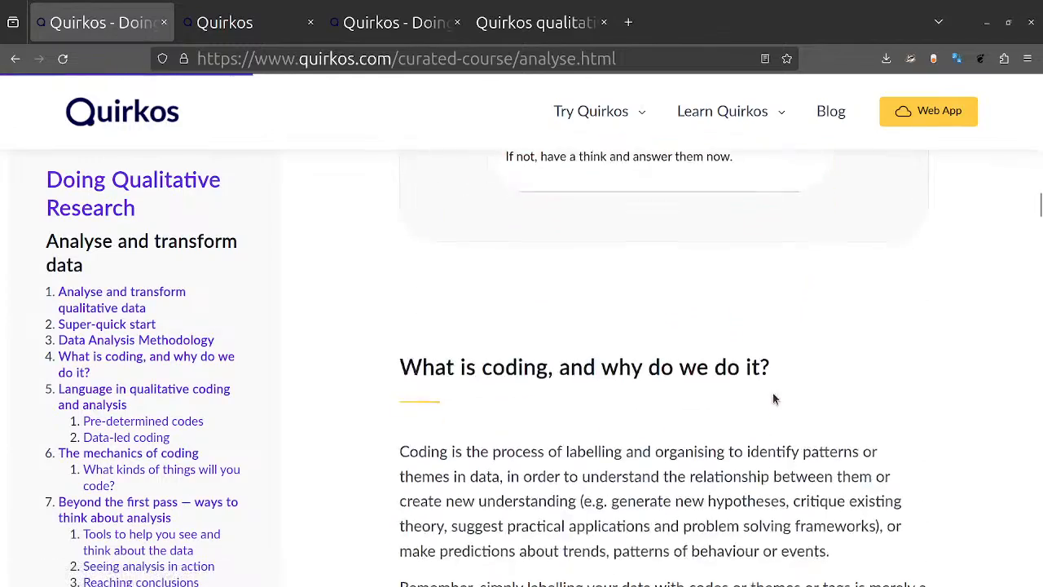
pyautogui.scroll(-15, 774, 398)
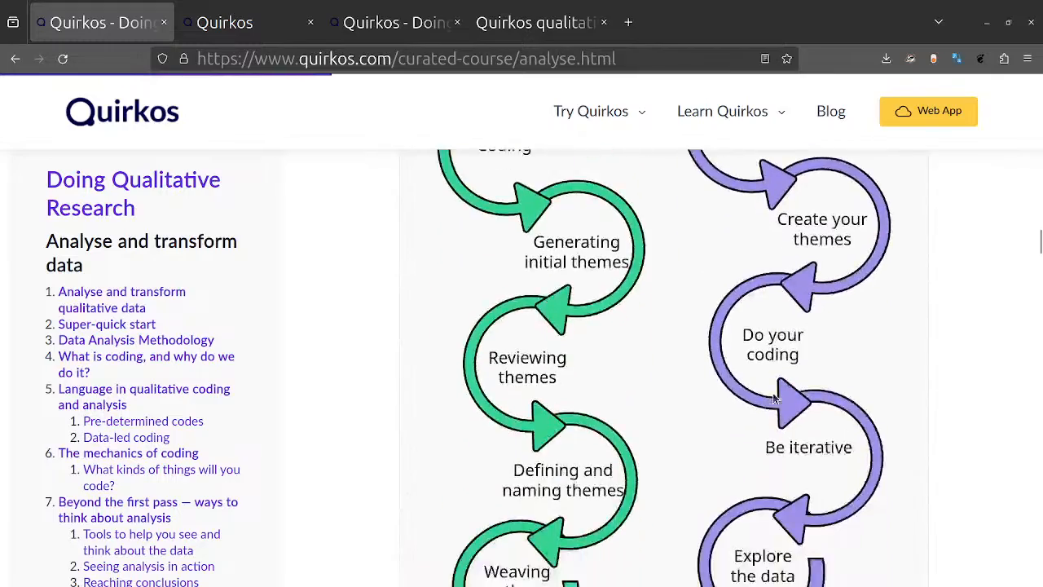
pyautogui.scroll(-15, 775, 398)
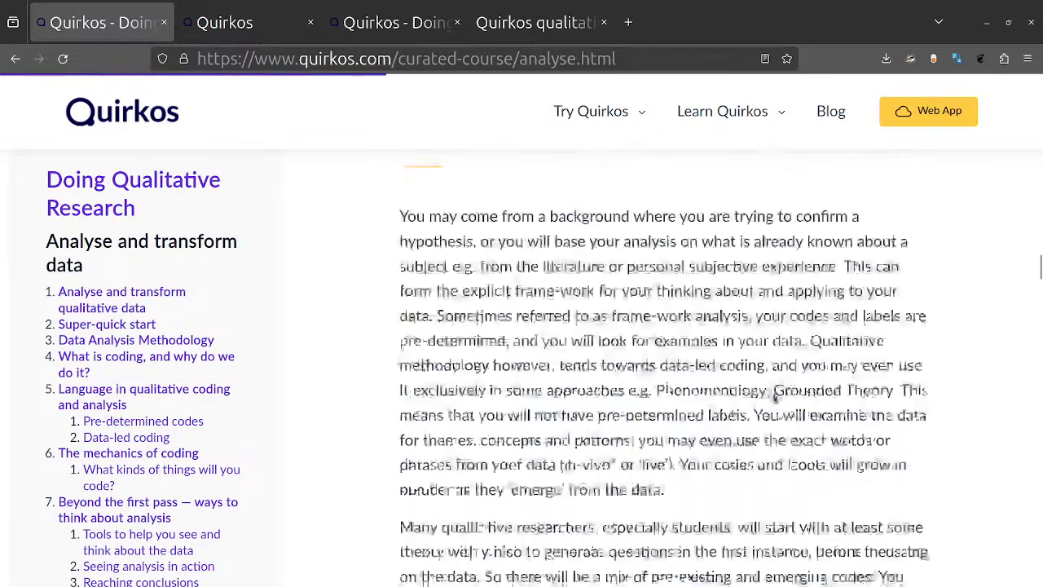
pyautogui.scroll(-5, 774, 397)
pyautogui.scroll(15, 774, 398)
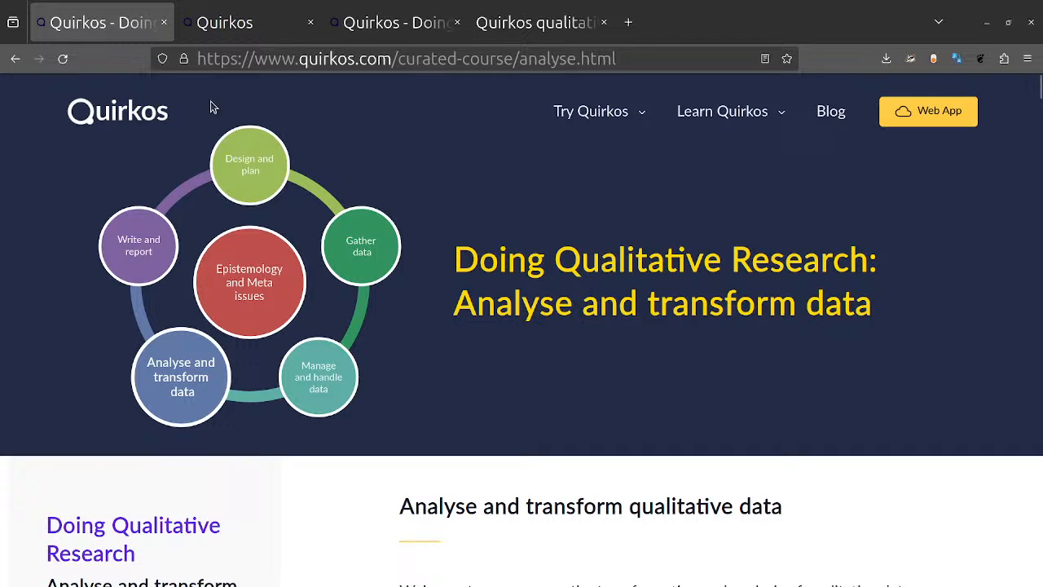
pyautogui.click(161, 118)
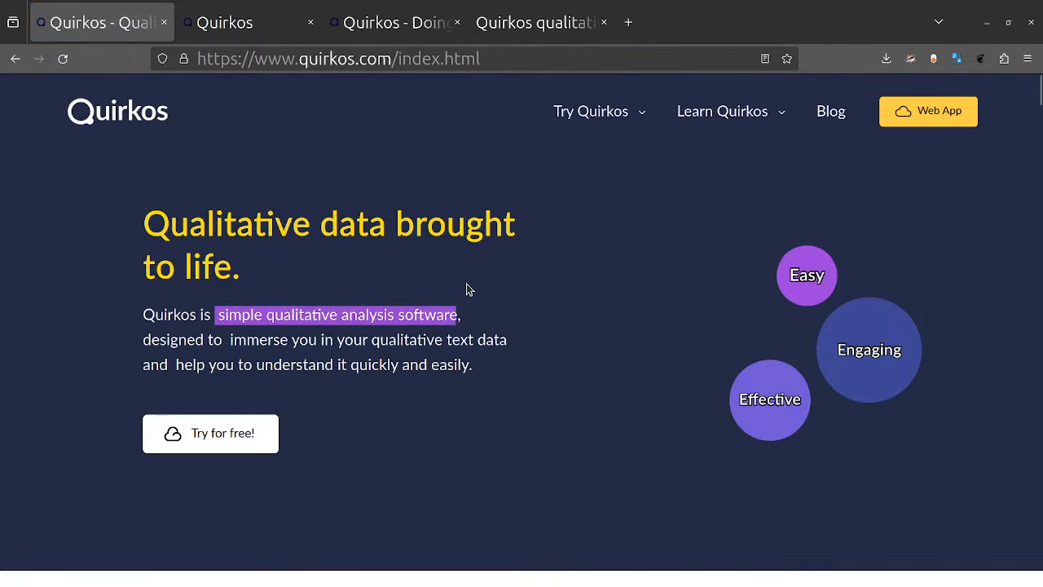